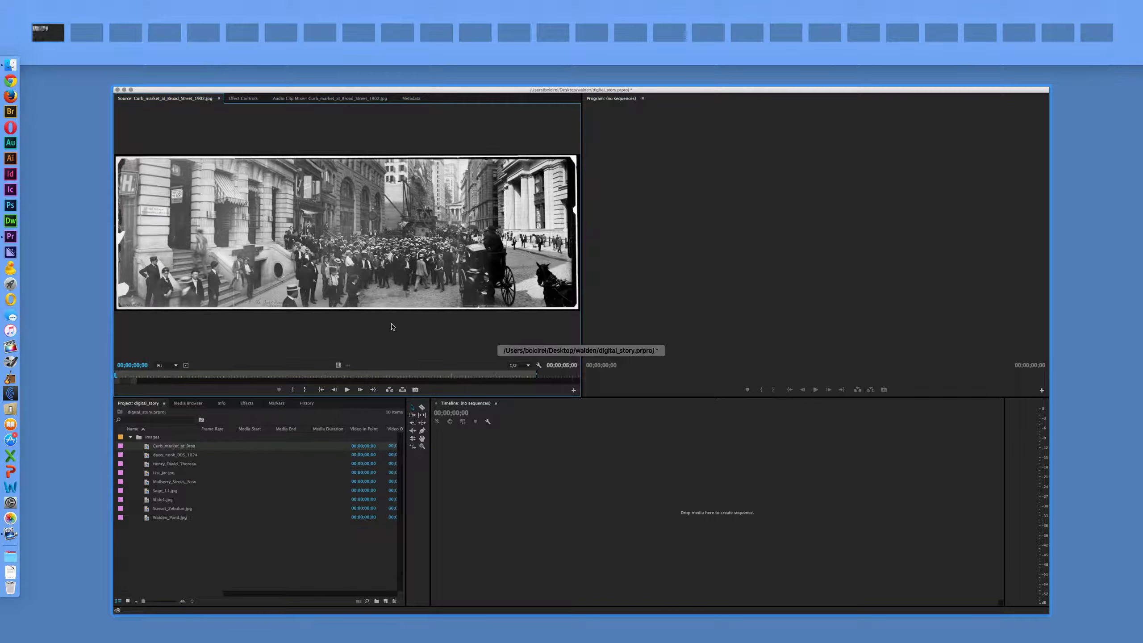
# Step: Preview the imported Mulberry Street, Lisi_Jar and Henry David Thoreau images one after another at source size
pyautogui.click(512, 251)
pyautogui.doubleClick(92, 485)
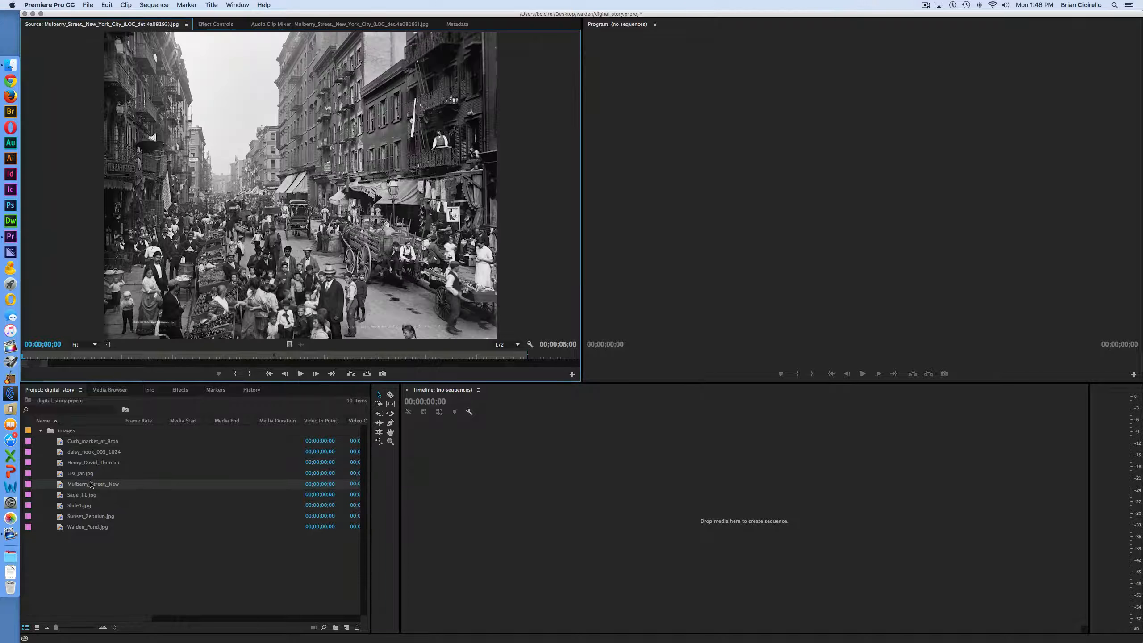
pyautogui.doubleClick(91, 474)
pyautogui.doubleClick(92, 464)
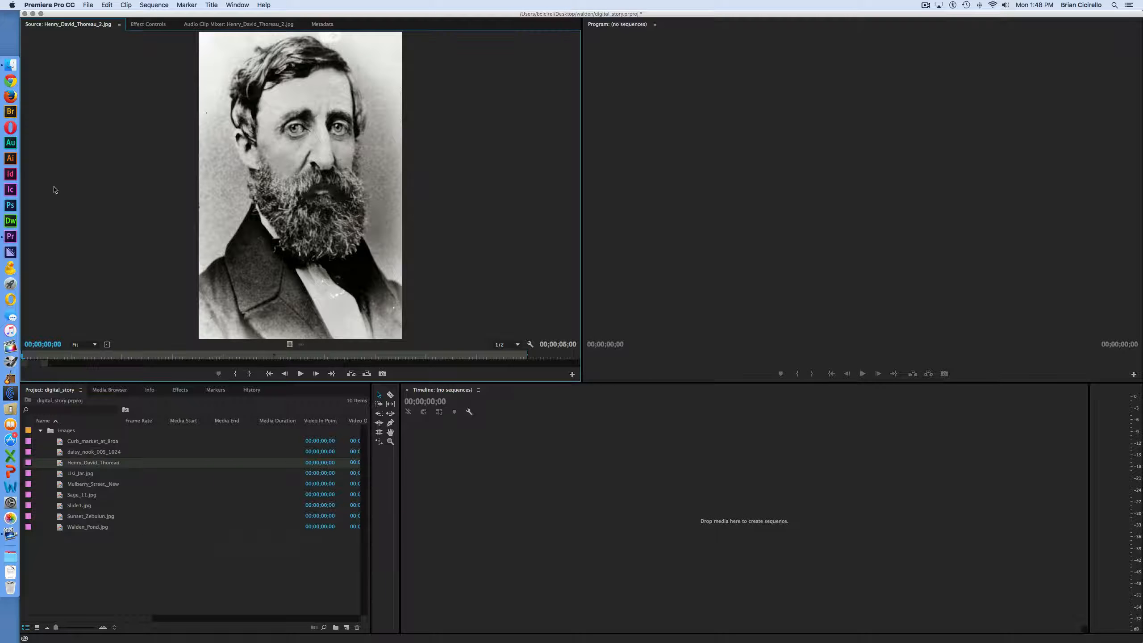
# Step: Import The Parting.mp3 and walden_unedited.wav from the walden folder's audio subfolder in Finder into the Premiere Pro project
pyautogui.click(8, 69)
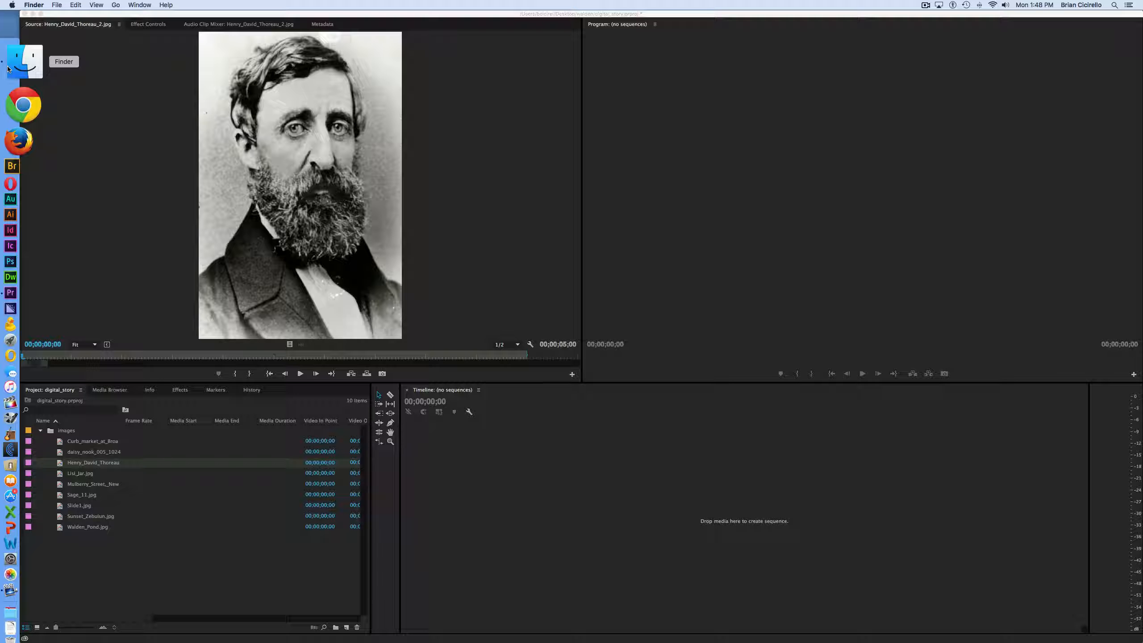
pyautogui.click(7, 69)
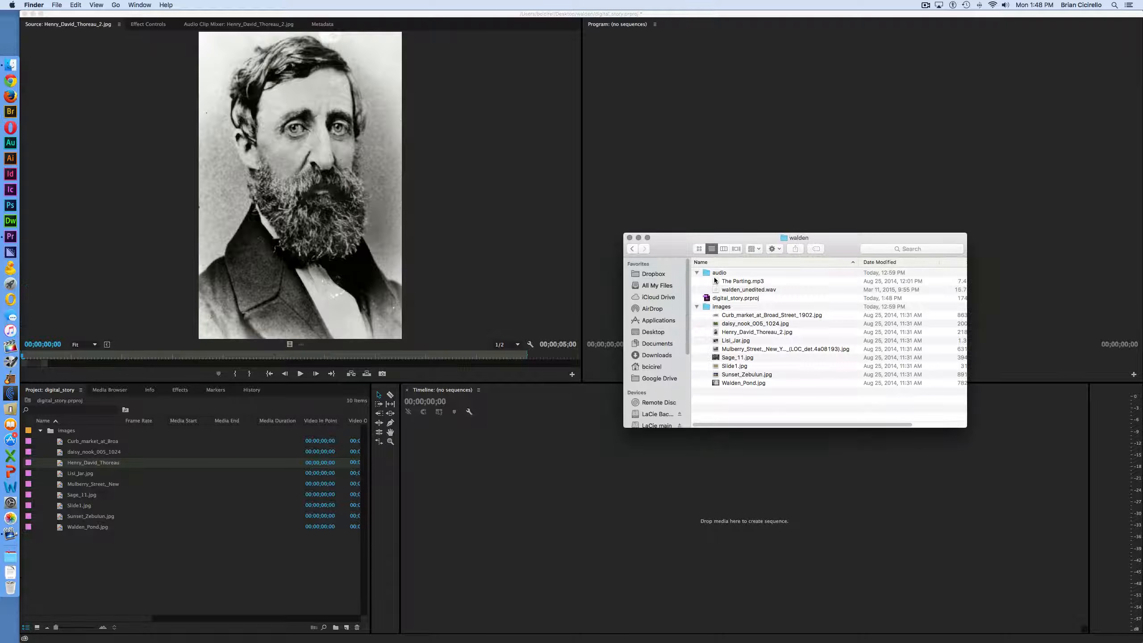
pyautogui.click(730, 283)
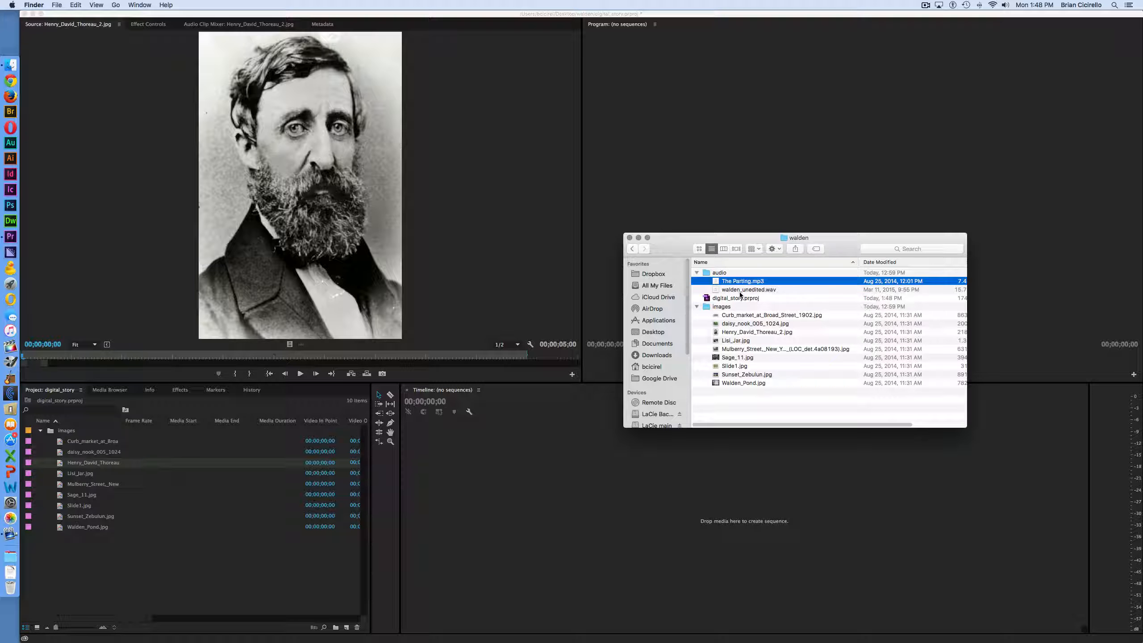
pyautogui.keyDown('shift'); pyautogui.click(741, 291); pyautogui.keyUp('shift')
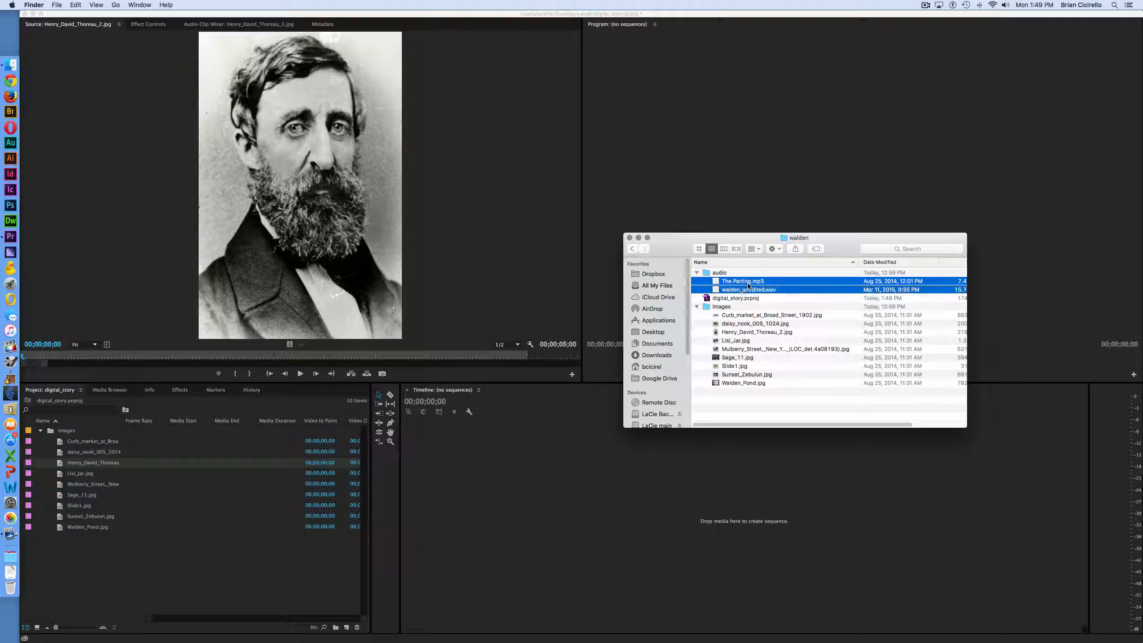
pyautogui.moveTo(744, 287); pyautogui.dragTo(110, 577)
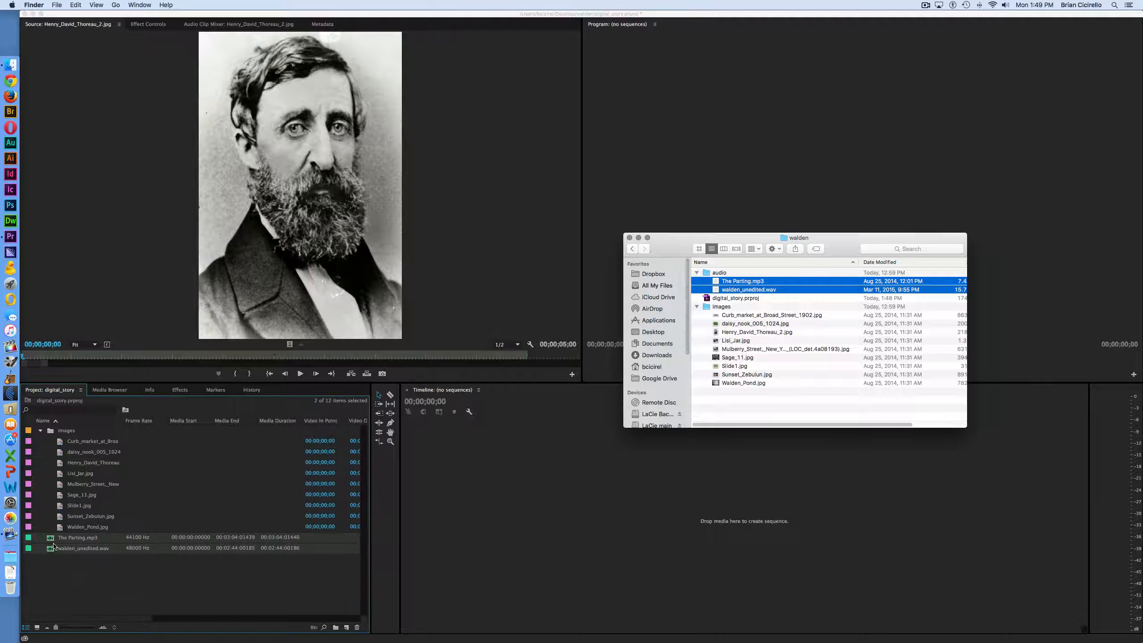
pyautogui.click(62, 487)
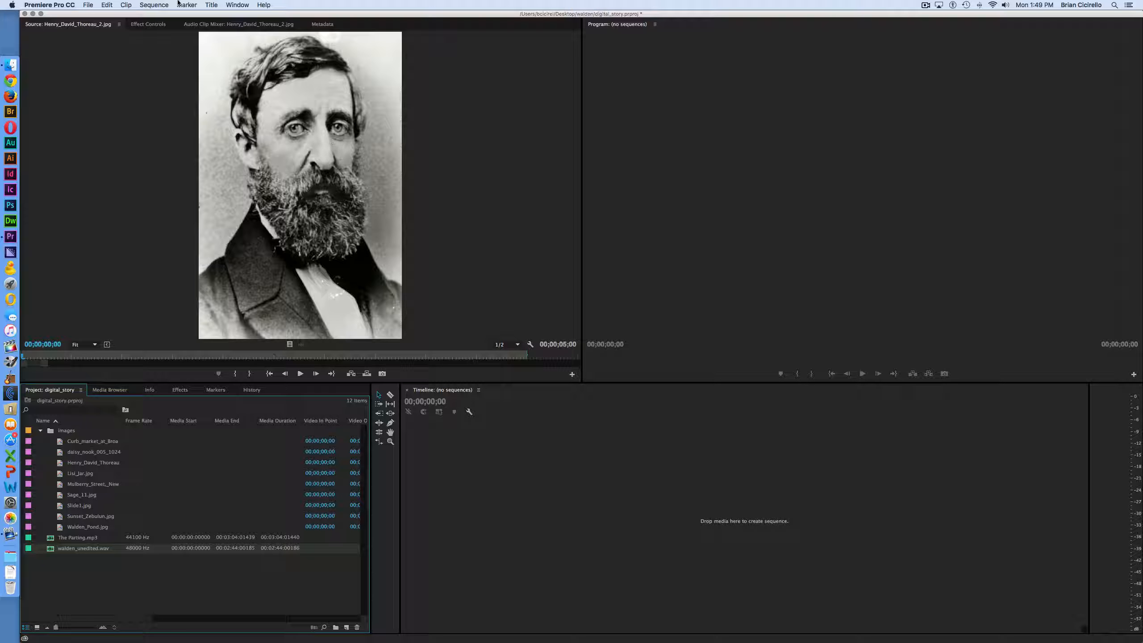
# Step: Create a new sequence from the AVCHD 720p24 preset, keeping the name Sequence 01
pyautogui.click(89, 5)
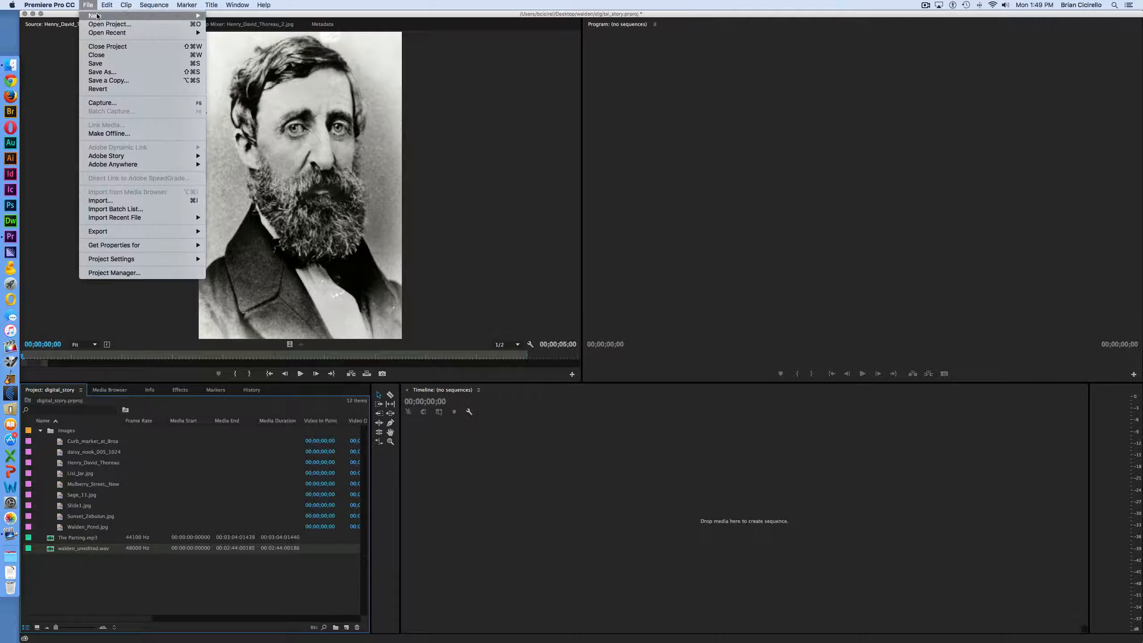
pyautogui.moveTo(103, 16)
pyautogui.click(255, 28)
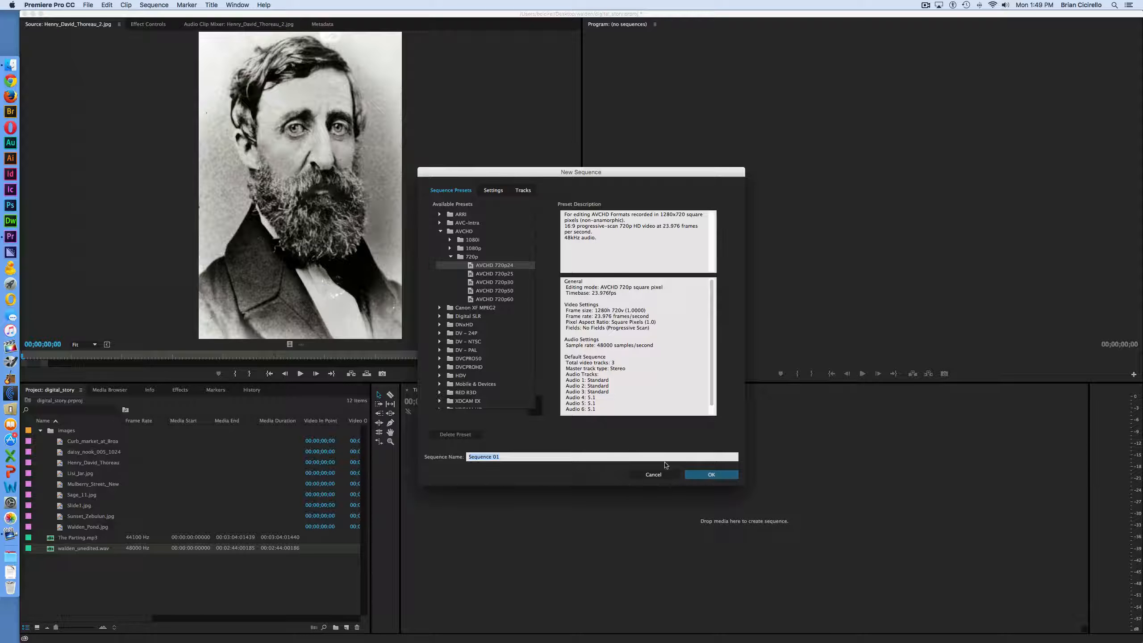
pyautogui.click(713, 479)
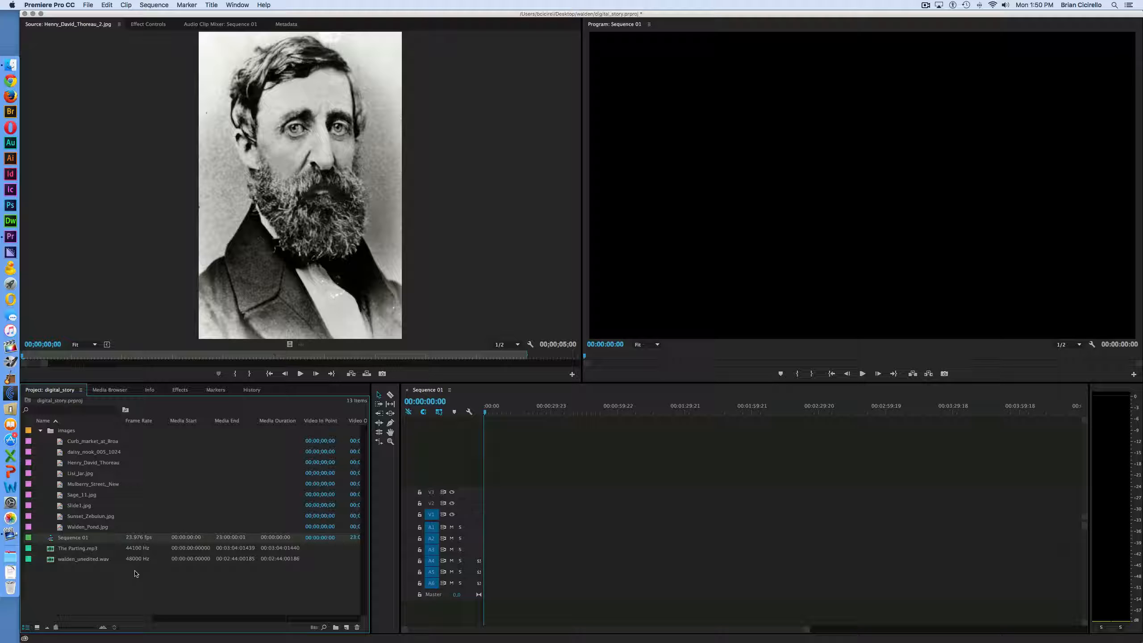
# Step: Place walden_unedited.wav on audio track A1 starting at 00:00:00:00, and move the playhead near the clip's end
pyautogui.click(71, 561)
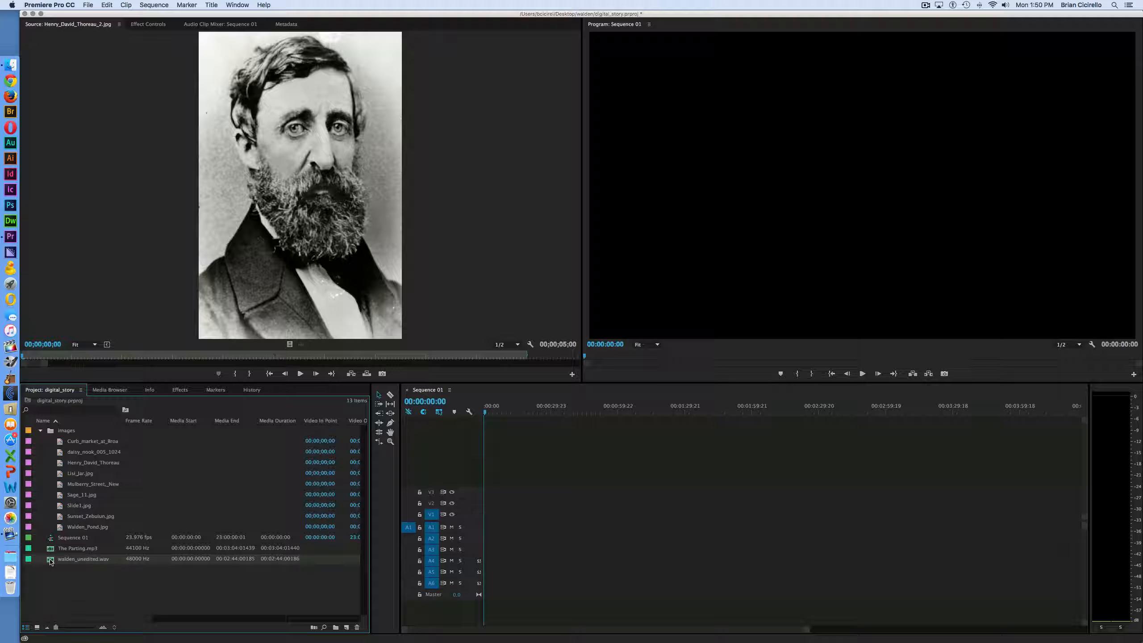
pyautogui.moveTo(50, 561); pyautogui.dragTo(517, 531)
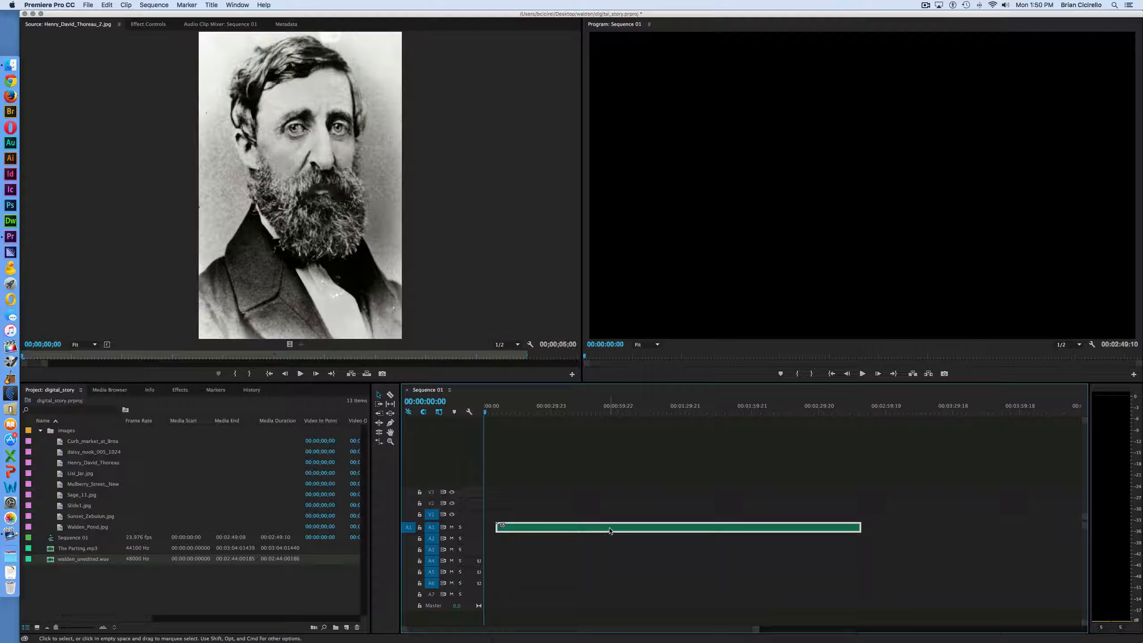
pyautogui.moveTo(609, 530); pyautogui.dragTo(598, 531)
pyautogui.moveTo(856, 414); pyautogui.dragTo(850, 415)
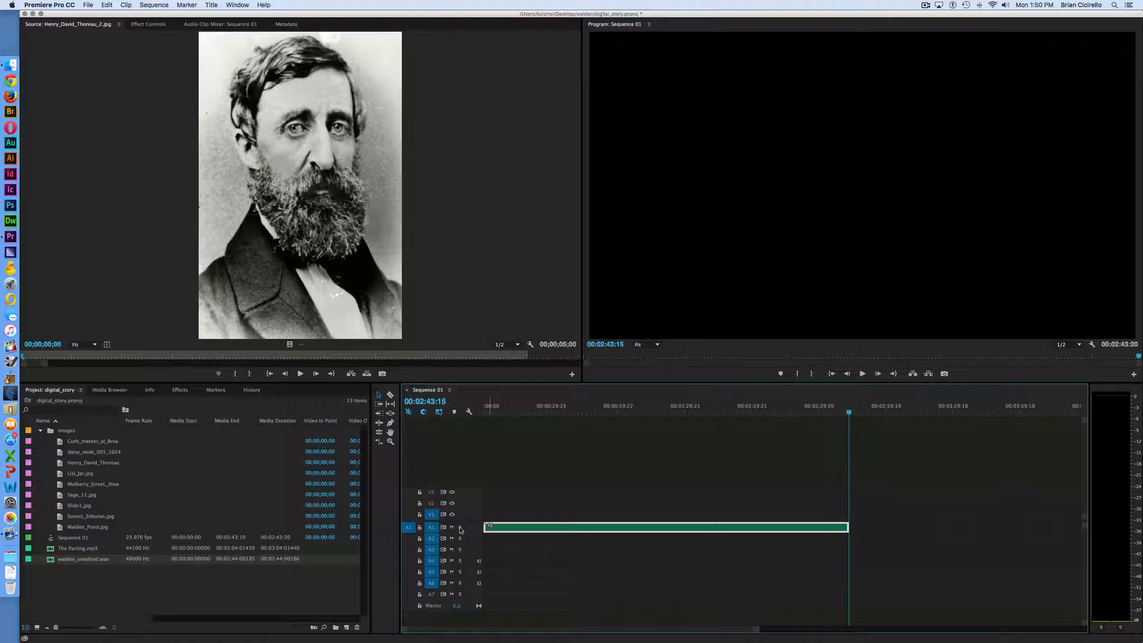
# Step: Expand audio track A1 to show the narration's waveform in detail, and return the playhead to the start of the sequence
pyautogui.scroll(5, 471, 531)
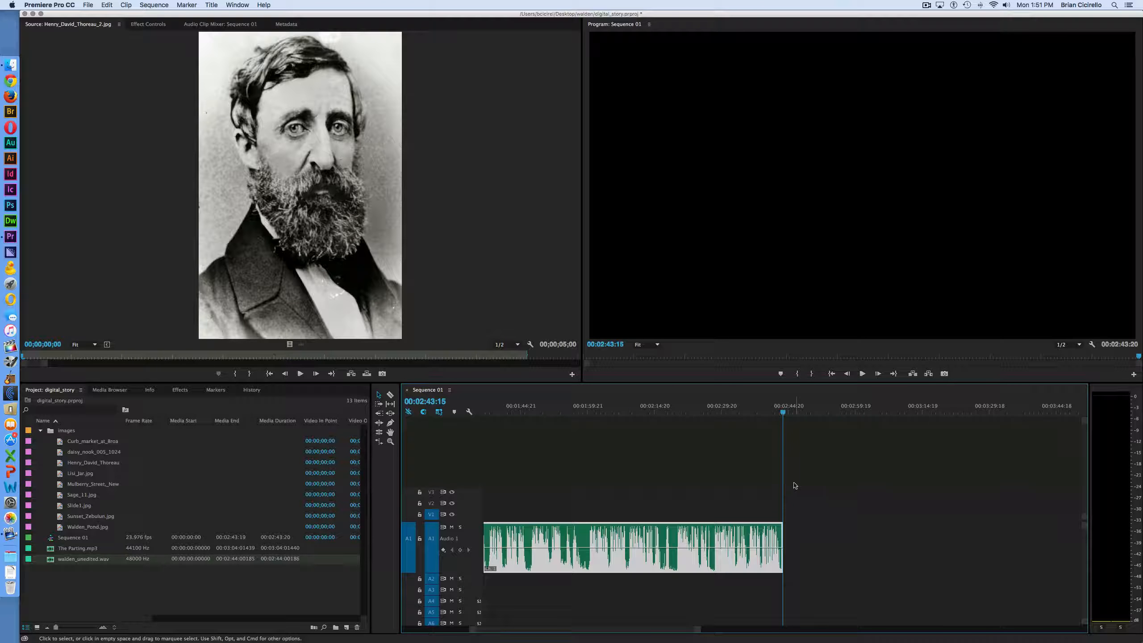
pyautogui.press('=')
pyautogui.press('Home')
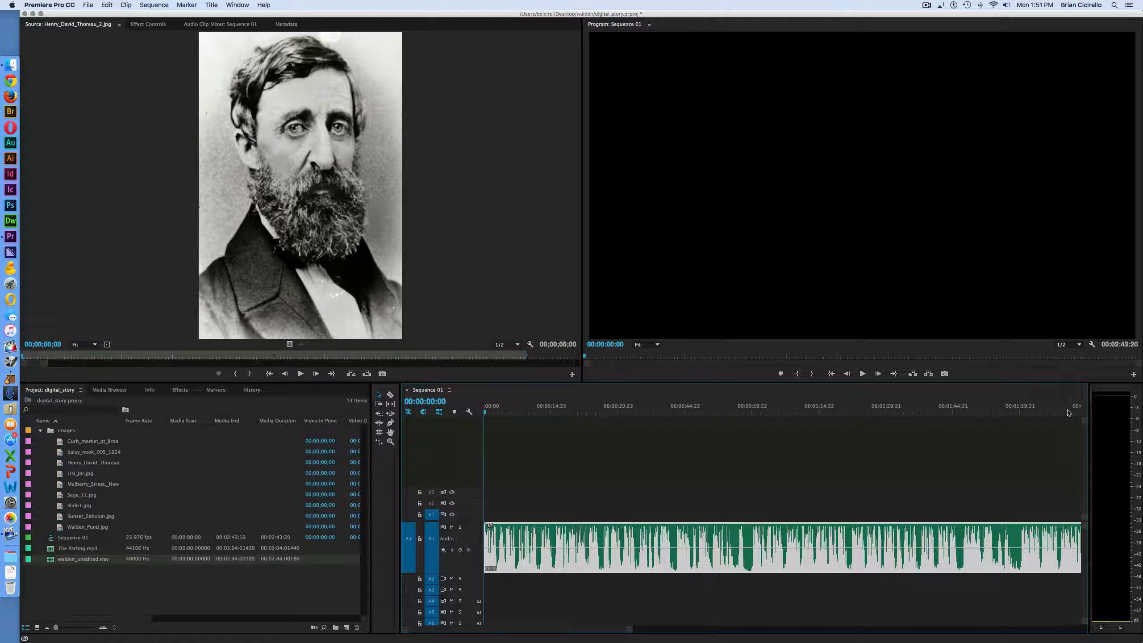
pyautogui.press('=')
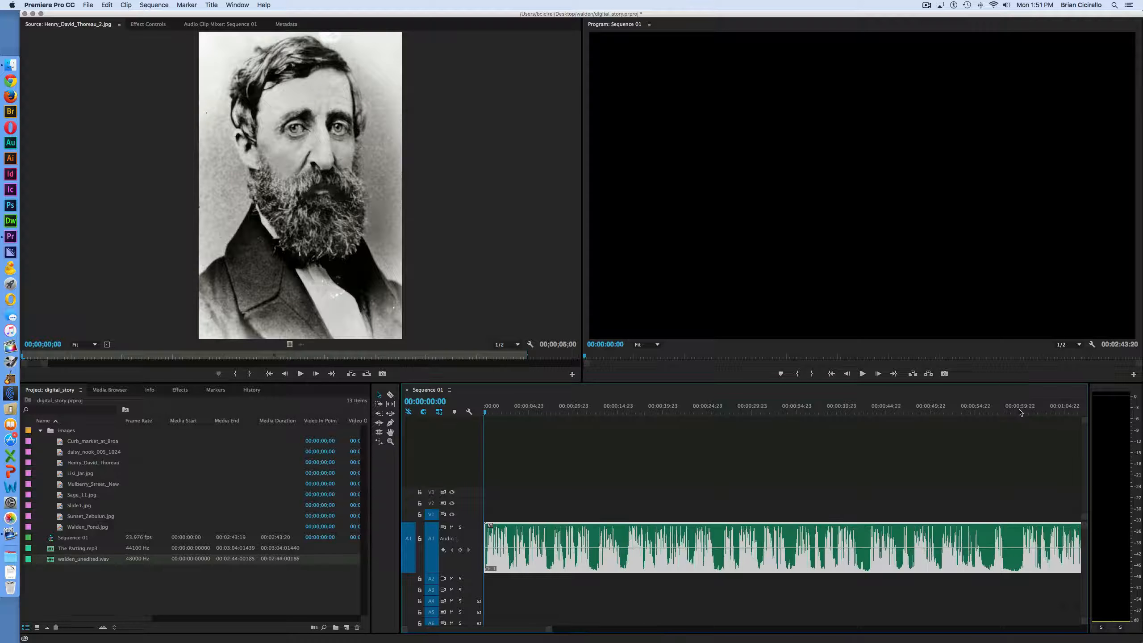
pyautogui.press('=')
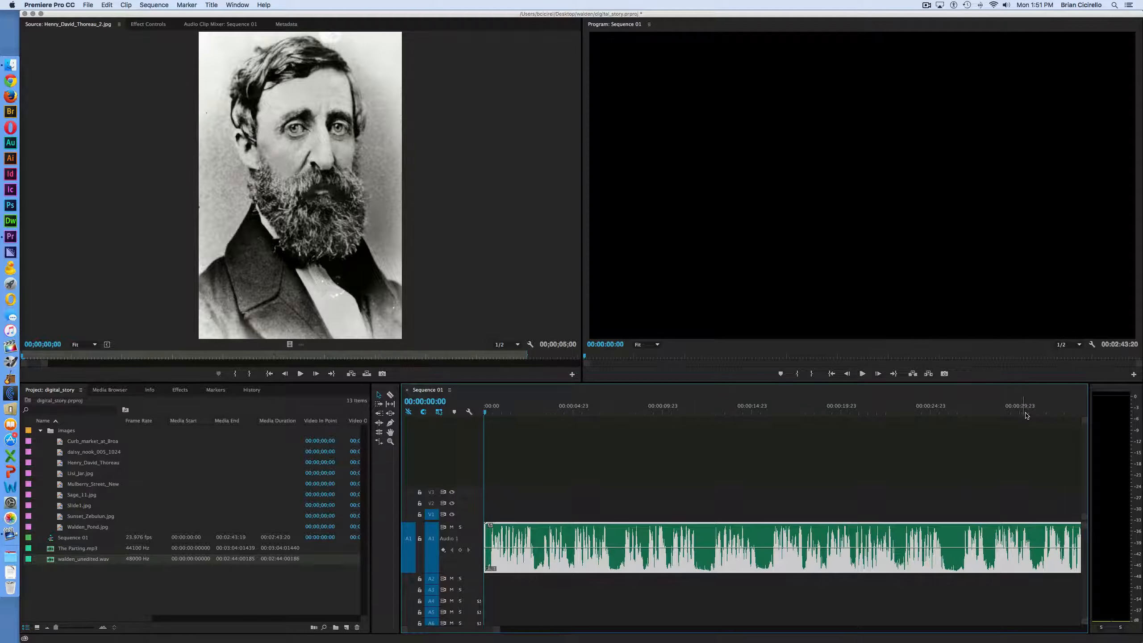
pyautogui.press('=')
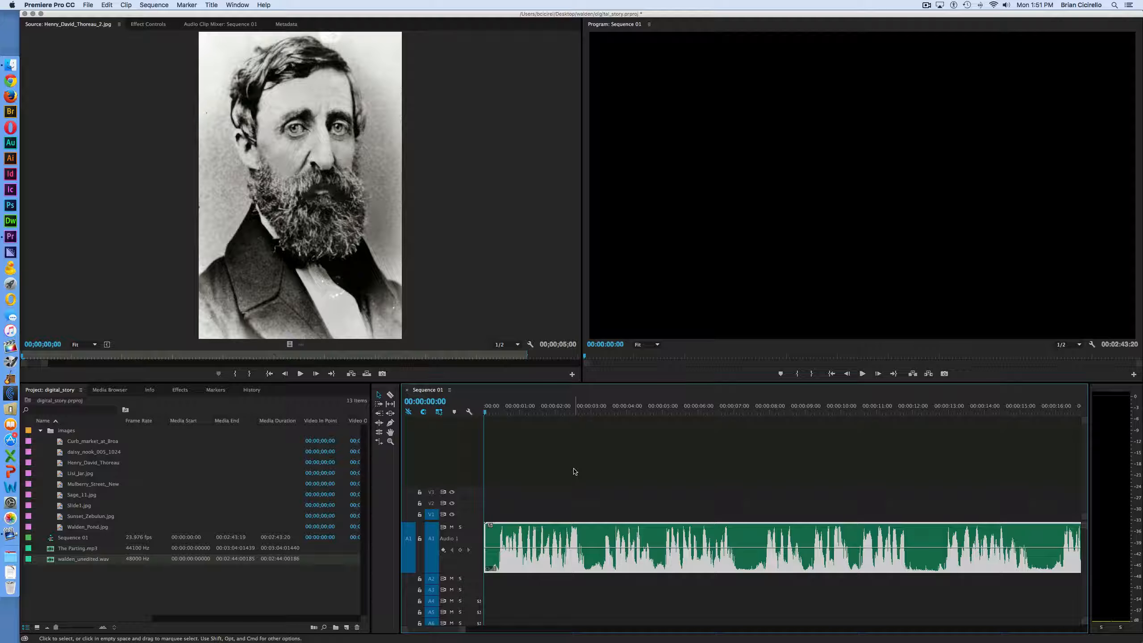
# Step: Listen to the first 15 seconds of the narration and split the A1 clip with the Razor tool at 00:00:12:16
pyautogui.press('space')
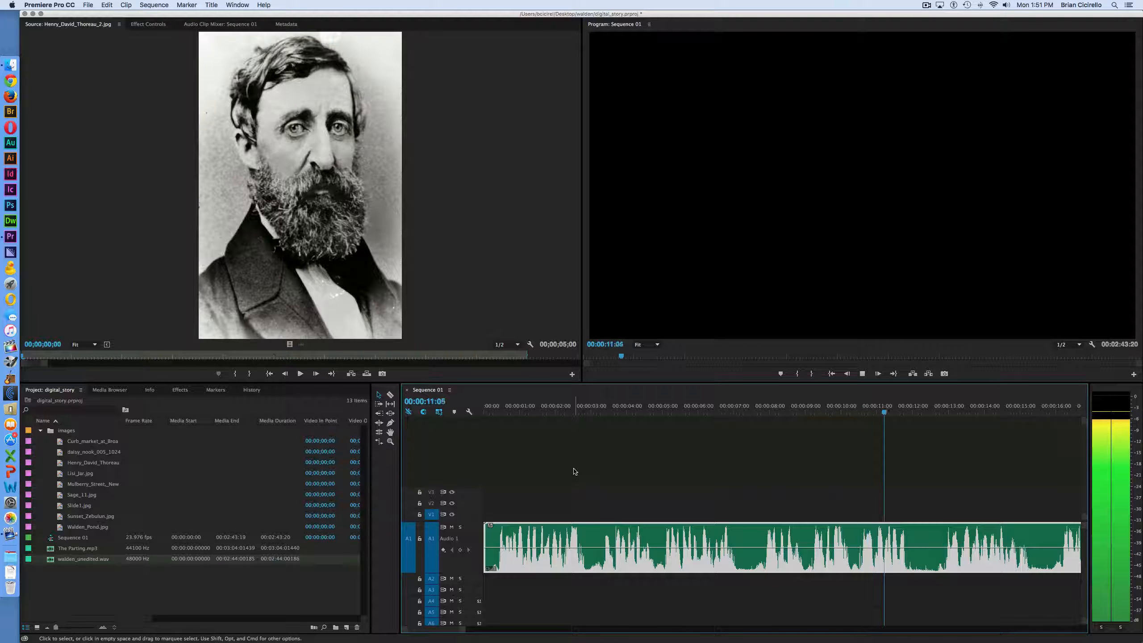
pyautogui.press('space')
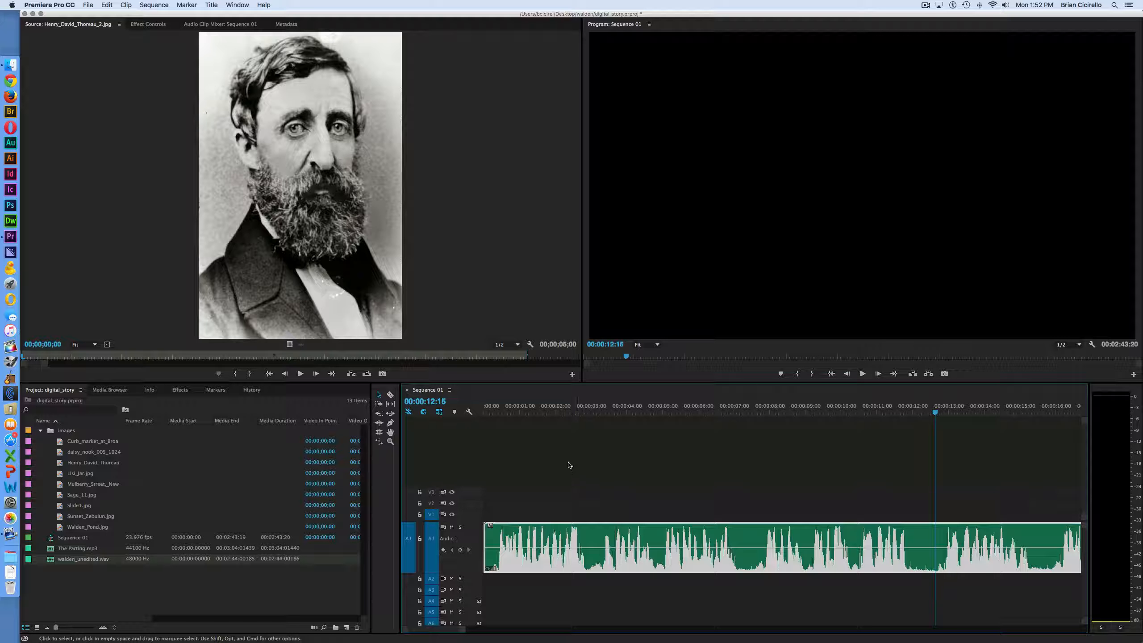
pyautogui.click(860, 414)
pyautogui.press('space')
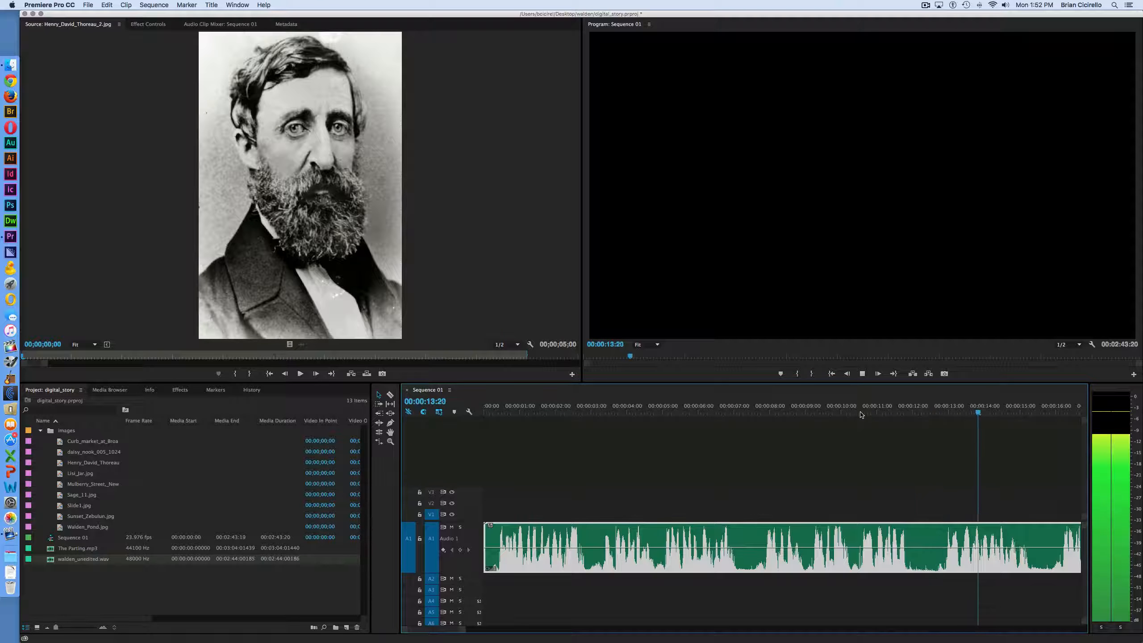
pyautogui.press('space')
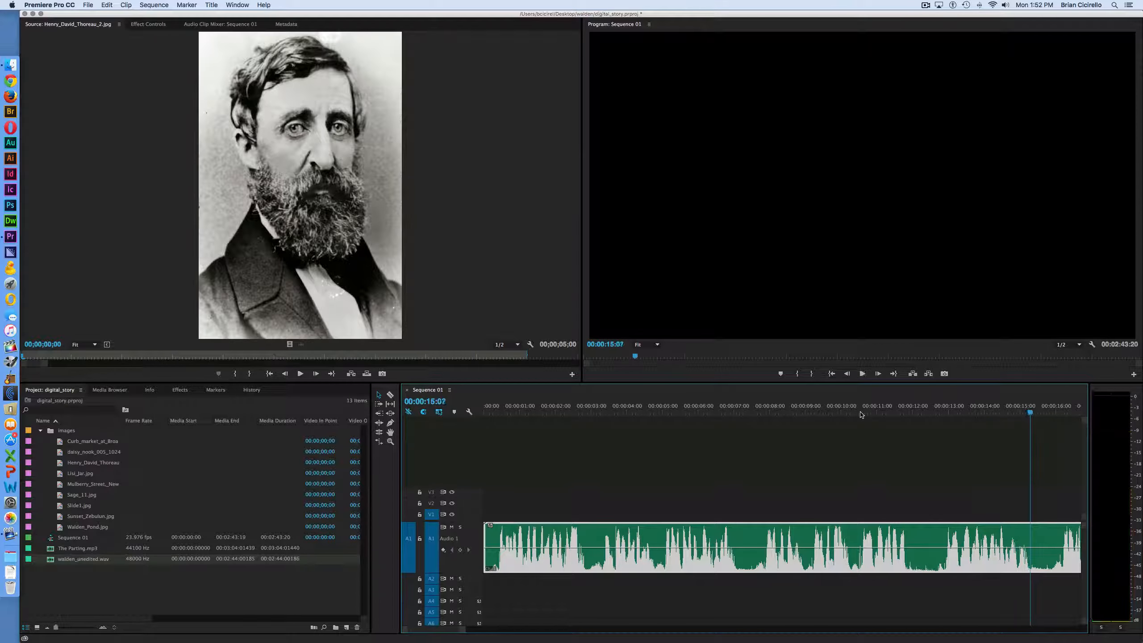
pyautogui.moveTo(951, 414)
pyautogui.mouseDown()
pyautogui.moveTo(897, 416)
pyautogui.moveTo(938, 416)
pyautogui.mouseUp()
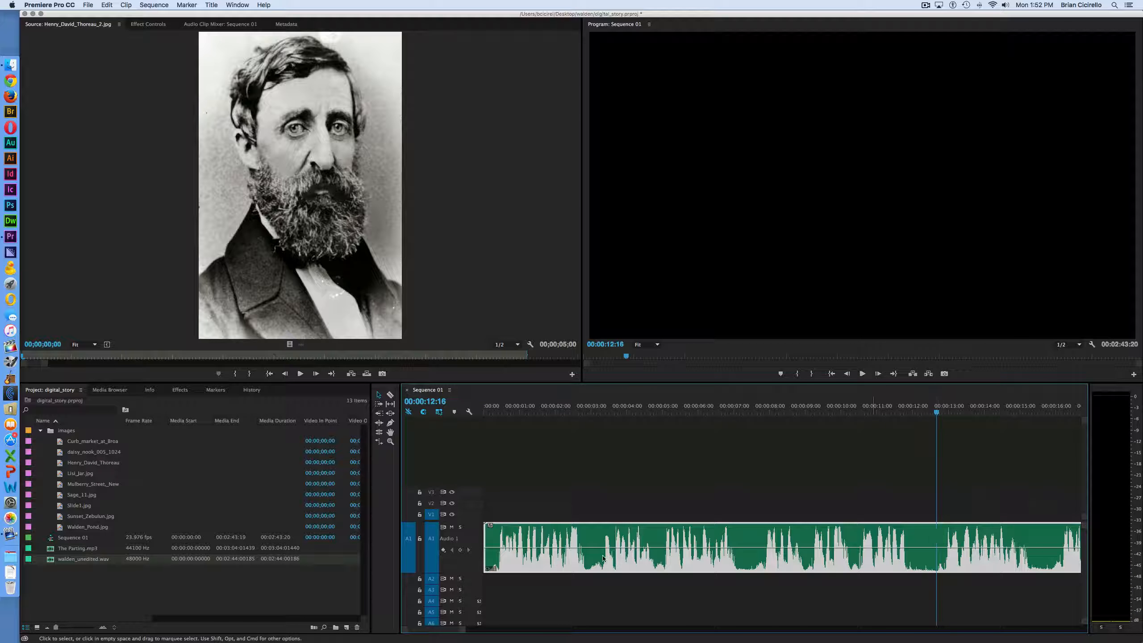
pyautogui.click(391, 396)
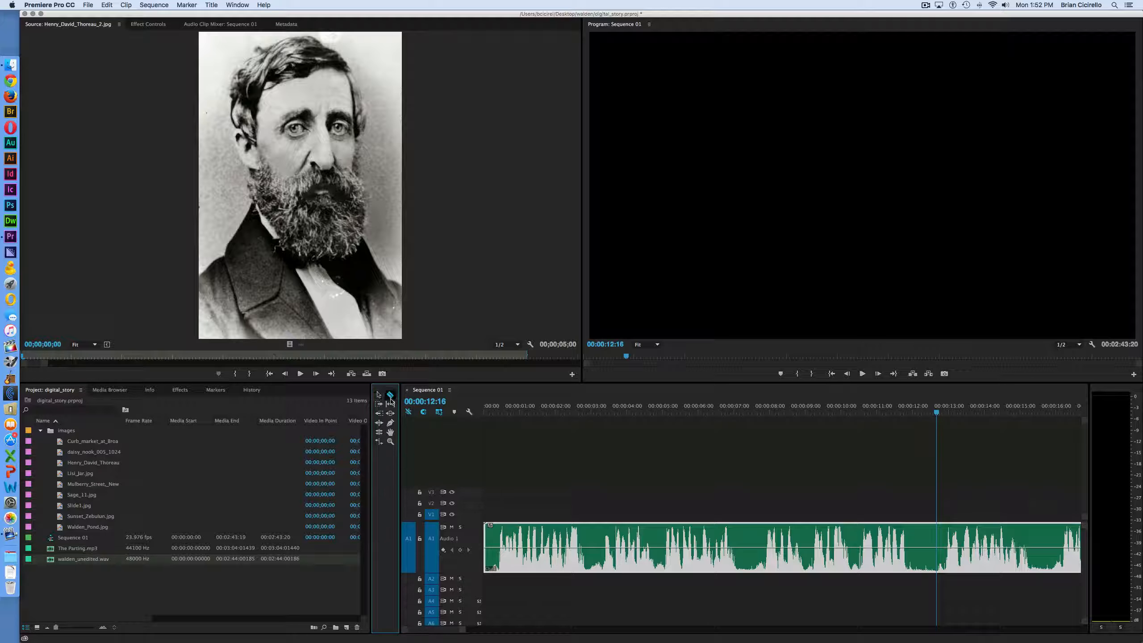
pyautogui.click(938, 538)
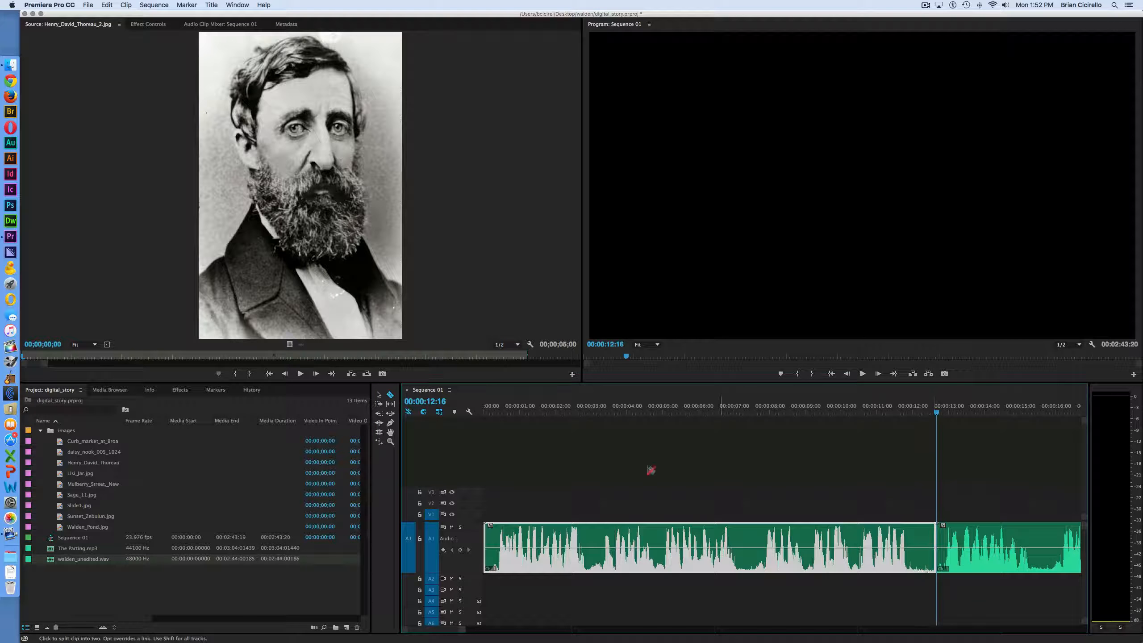
pyautogui.click(379, 396)
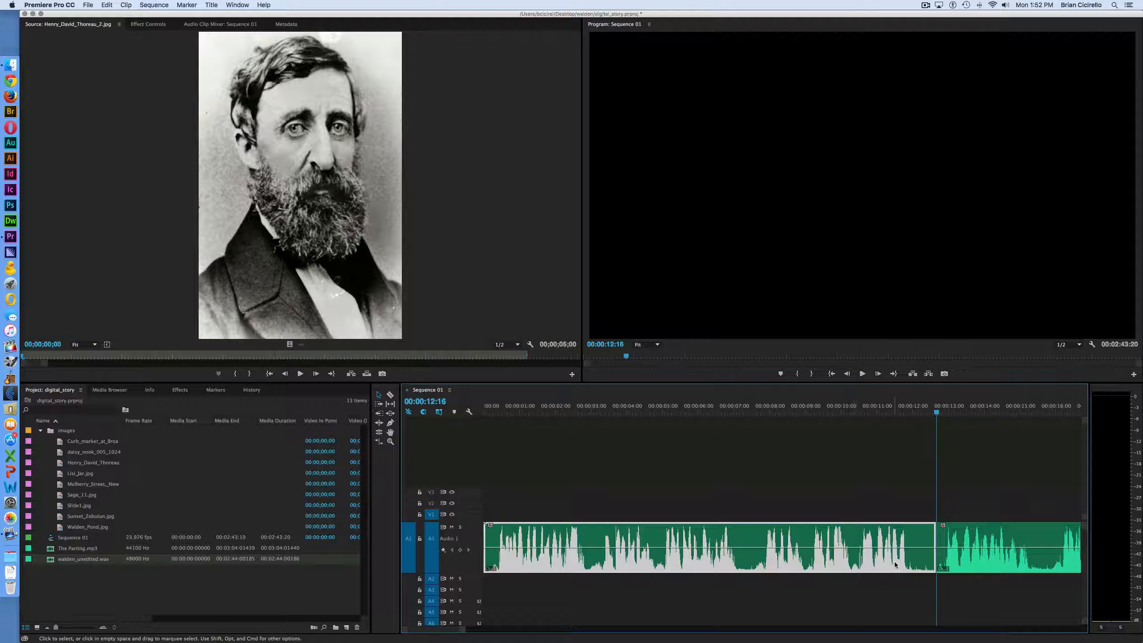
# Step: Split the narration clip on A1 with the Razor tool at 00:00:10:06, before the unwanted phrase
pyautogui.moveTo(935, 412); pyautogui.dragTo(850, 424)
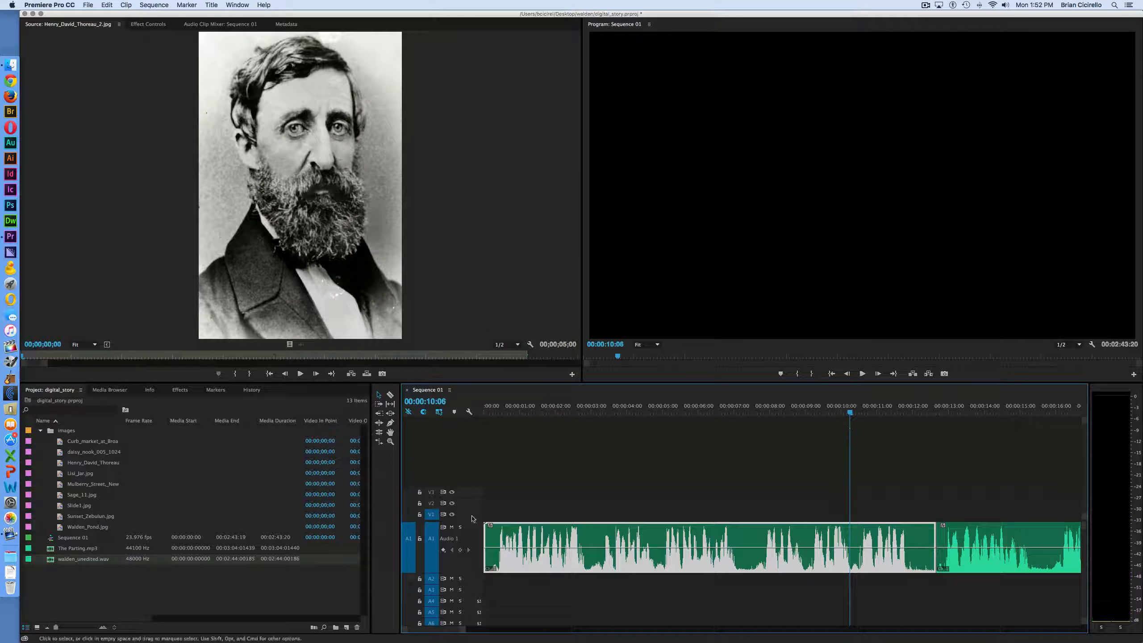
pyautogui.click(389, 396)
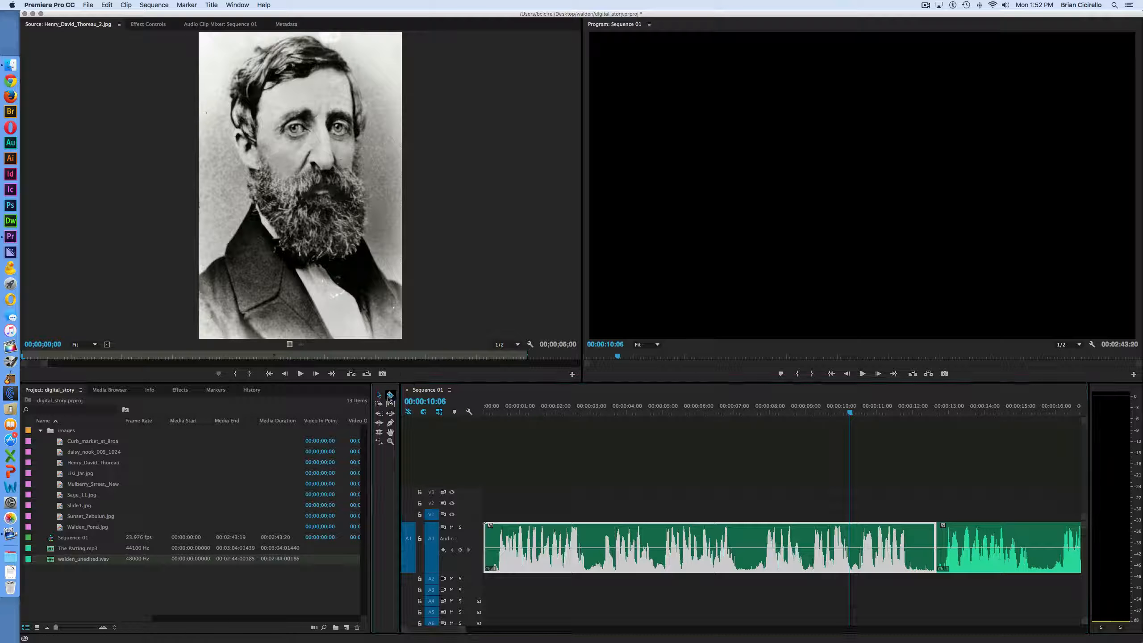
pyautogui.click(854, 568)
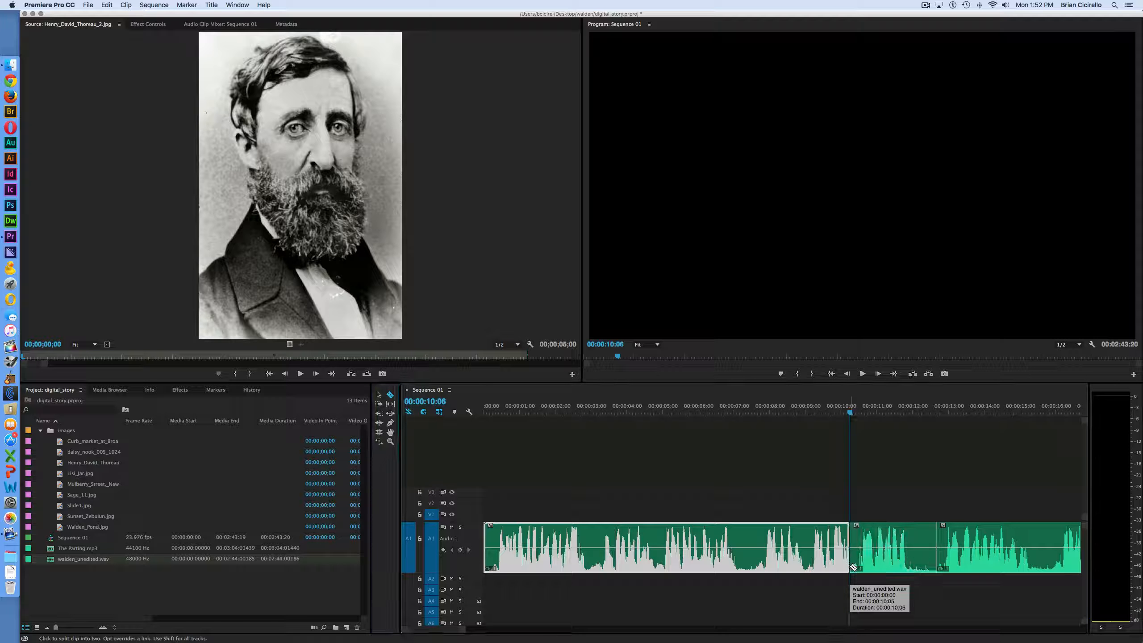
pyautogui.click(379, 395)
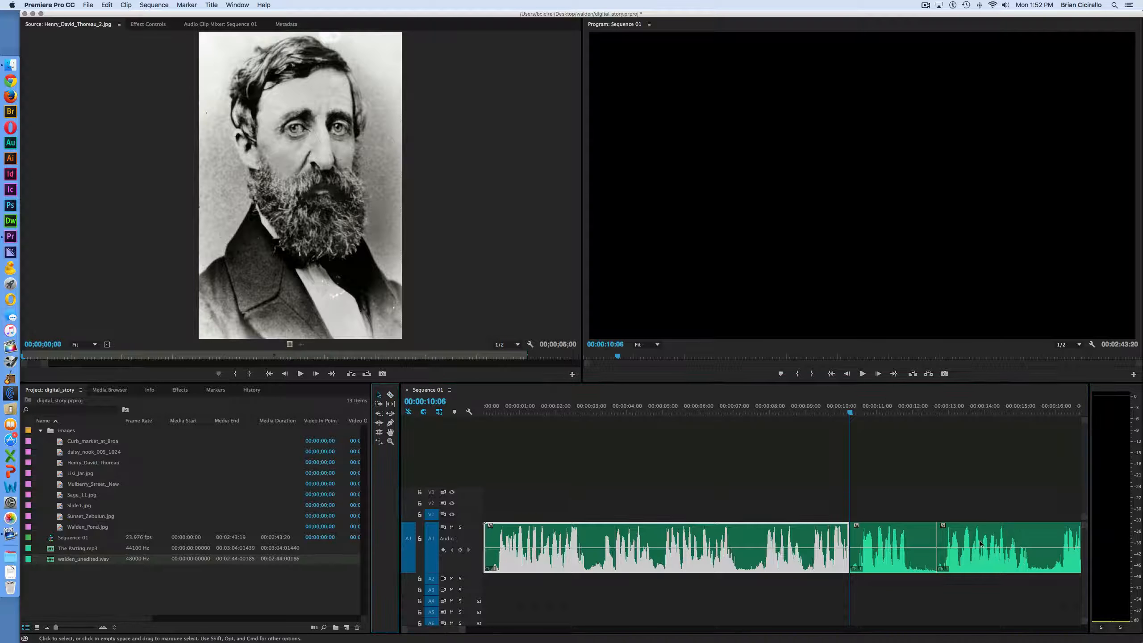
# Step: Play through the narration segment between the cuts at 00:00:10:06 and 00:00:12:16 and delete it without closing the gap
pyautogui.click(891, 536)
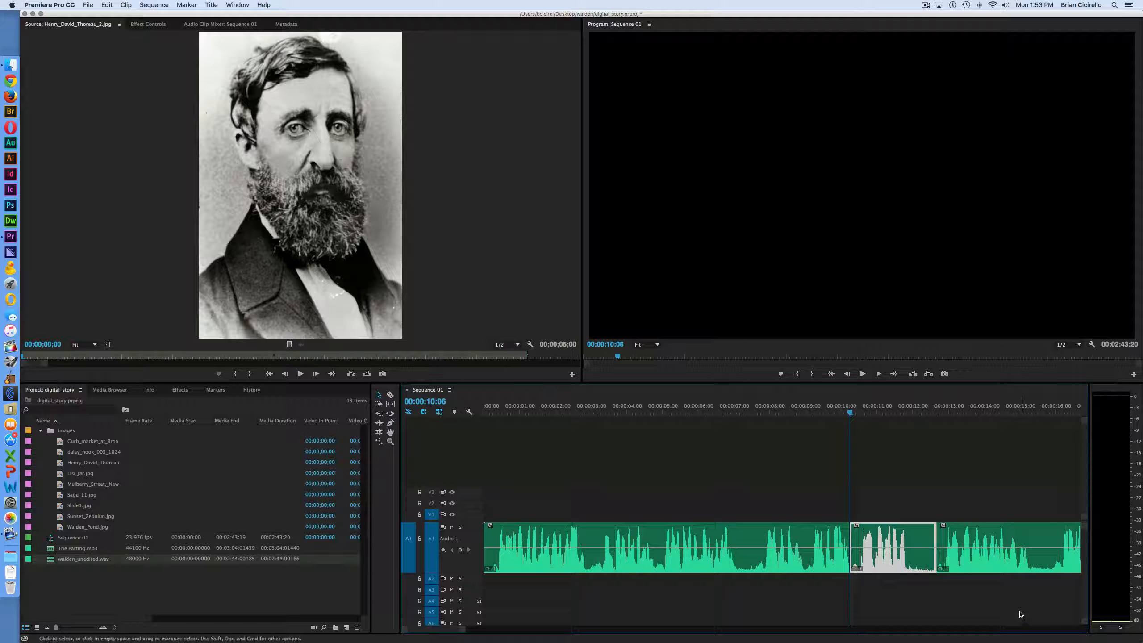
pyautogui.press('space')
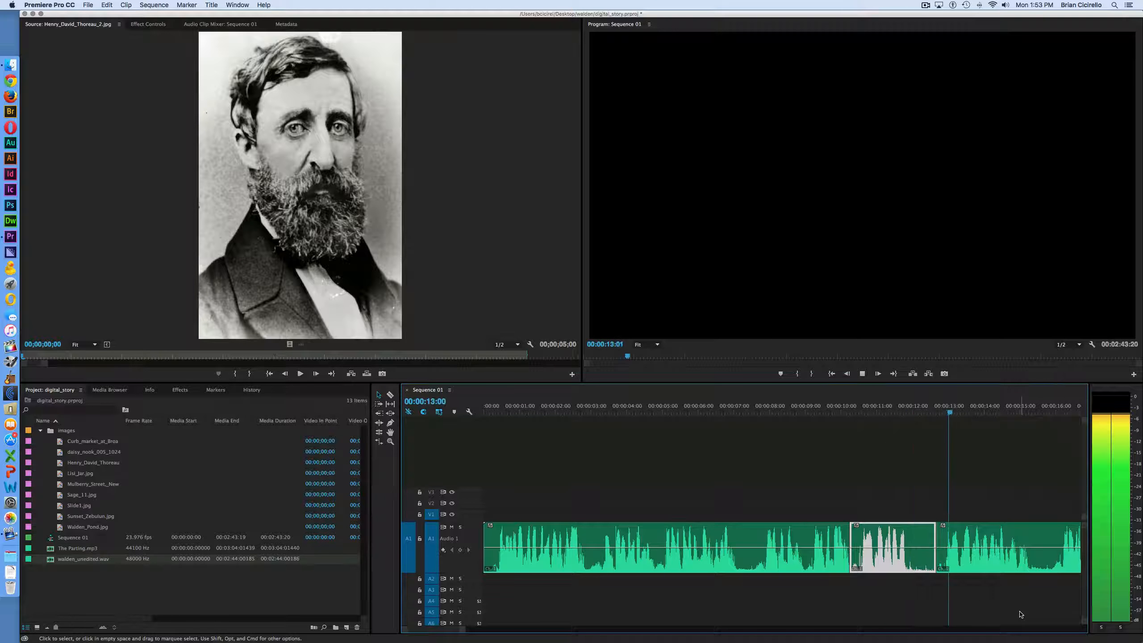
pyautogui.press('space')
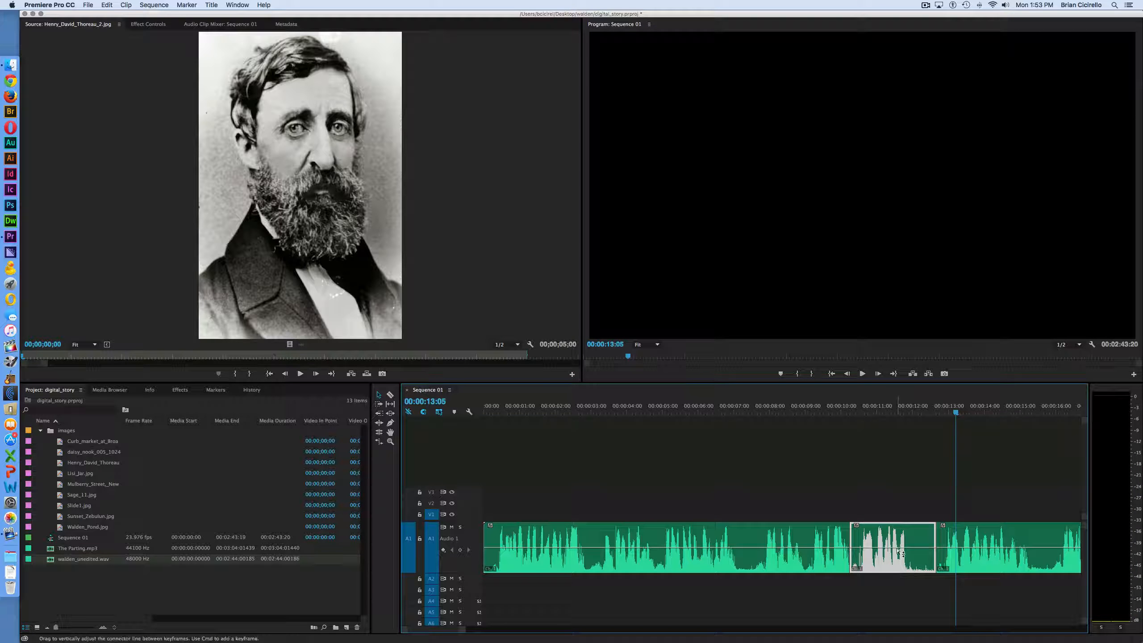
pyautogui.press('Delete')
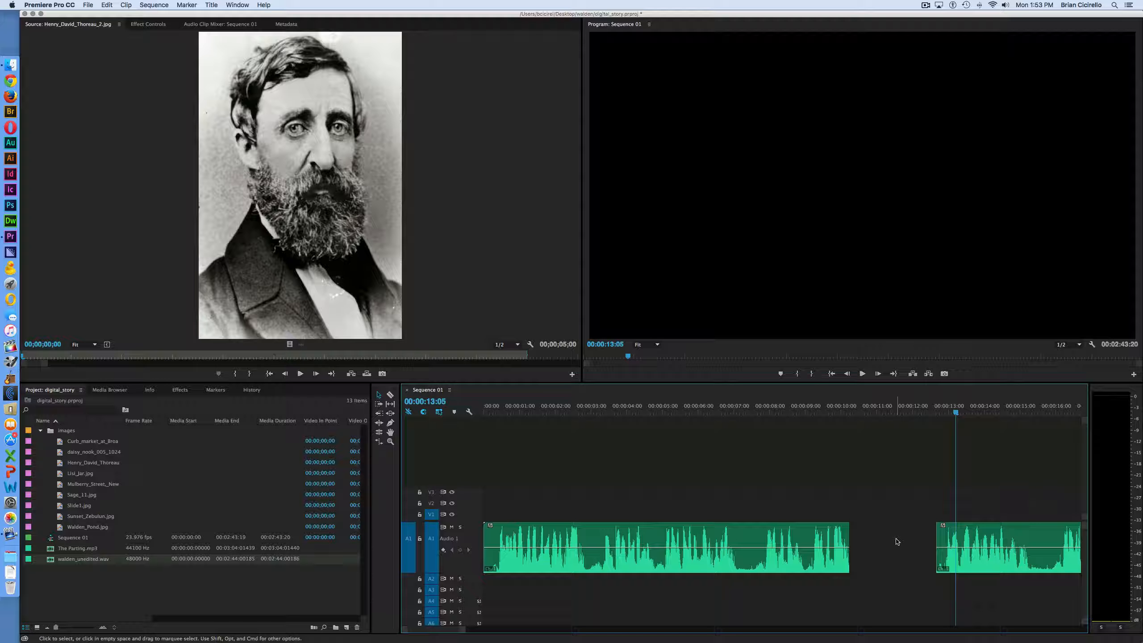
# Step: Undo the segment's deletion and move the following narration clip earlier to the cut at 00:00:10:06, overwriting the unwanted segment
pyautogui.press('super+z')
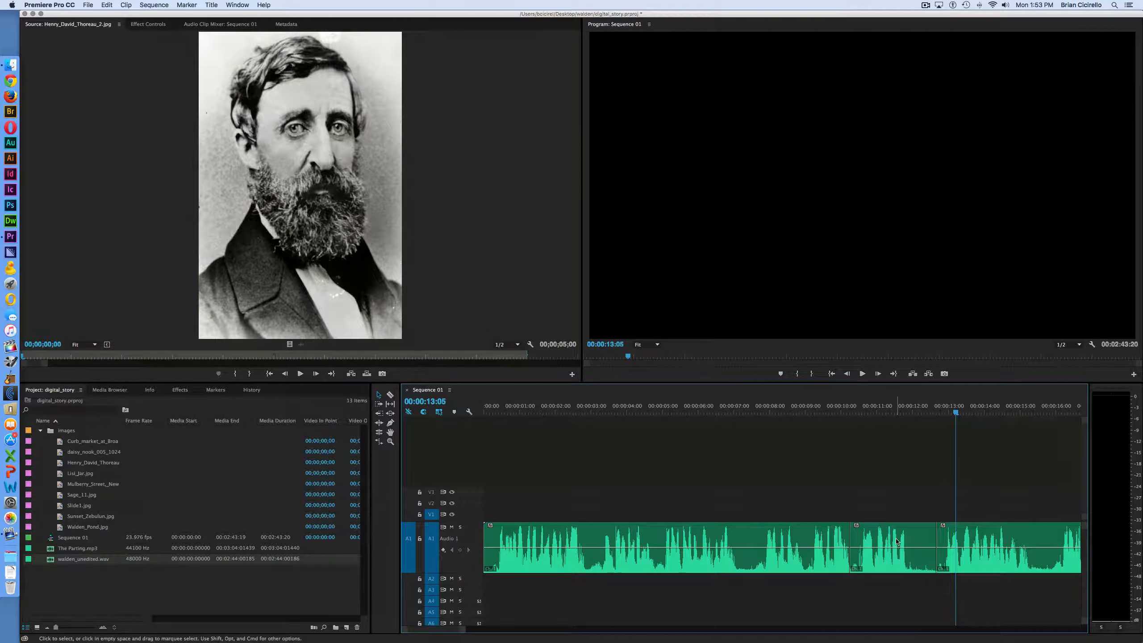
pyautogui.click(1002, 537)
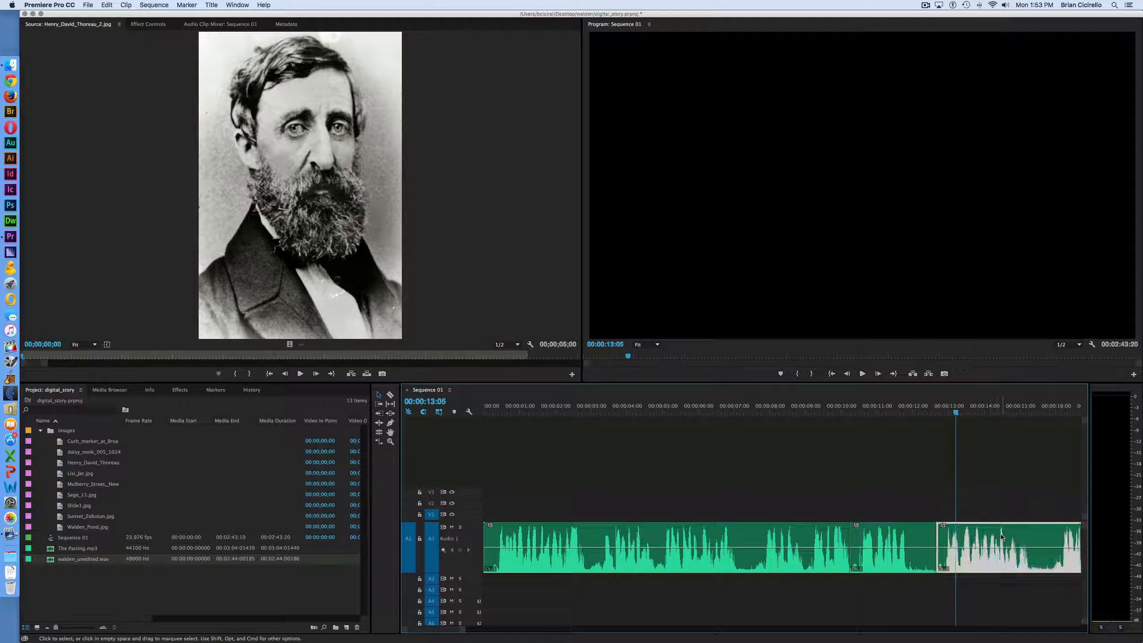
pyautogui.moveTo(1015, 538); pyautogui.dragTo(905, 554)
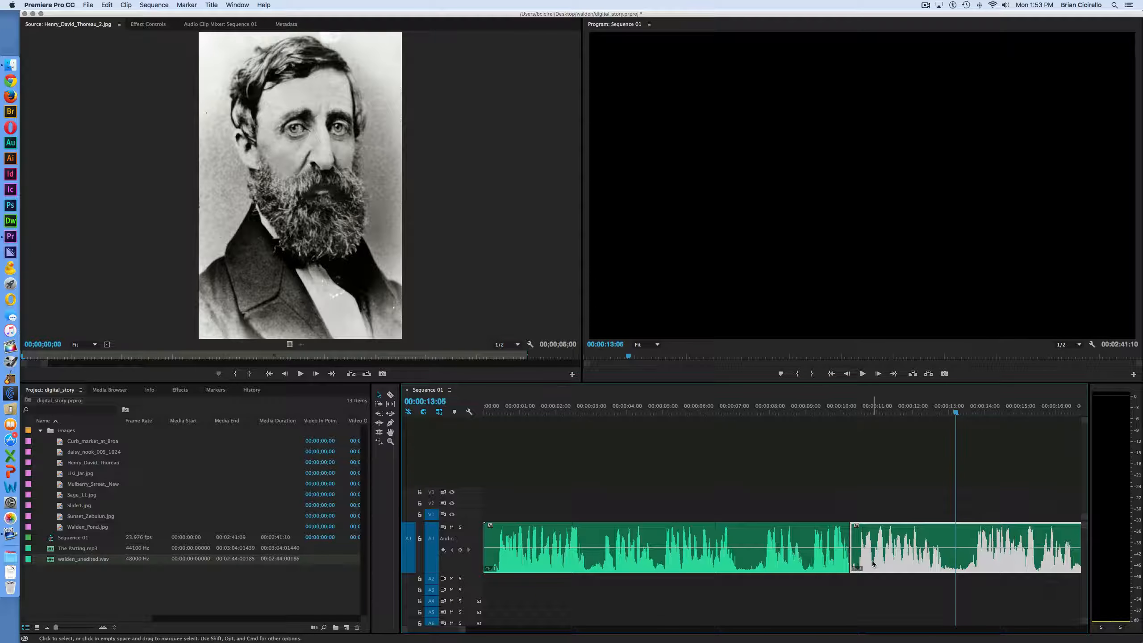
# Step: Play the narration from just before the new join and split the A1 clip with the Razor tool at 00:00:57:13
pyautogui.click(796, 413)
pyautogui.press('space')
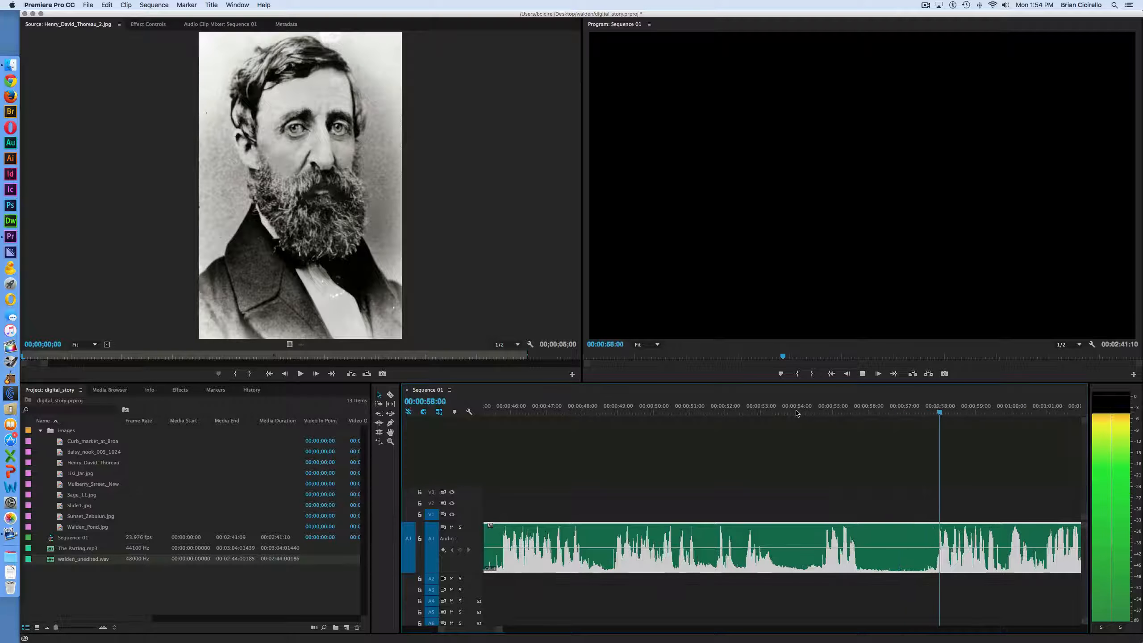
pyautogui.press('space')
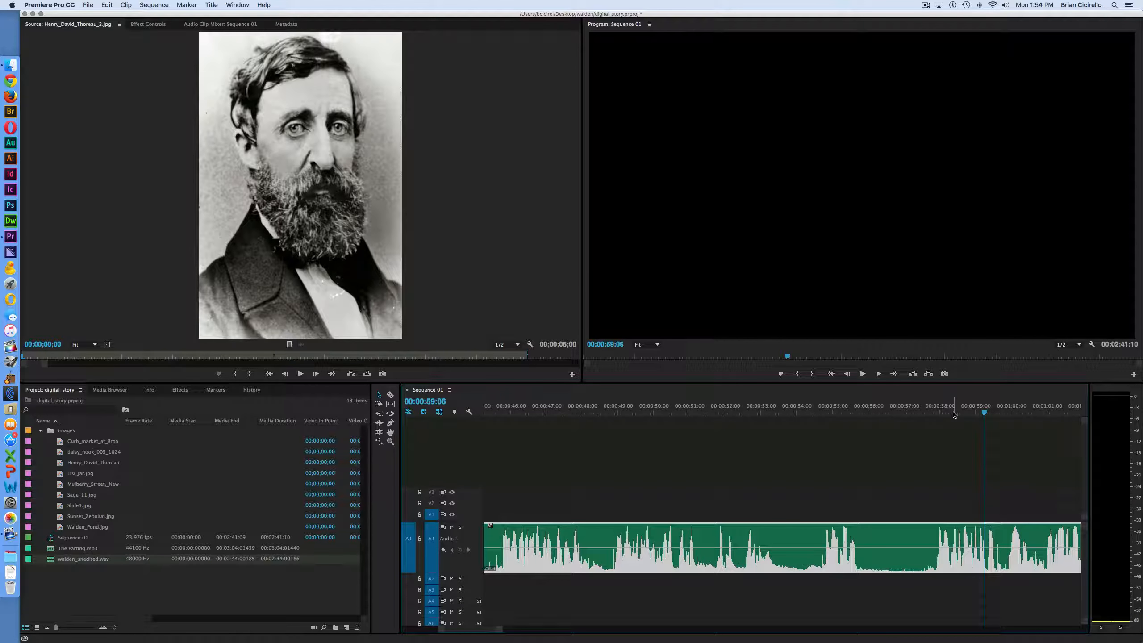
pyautogui.moveTo(955, 414); pyautogui.dragTo(923, 419)
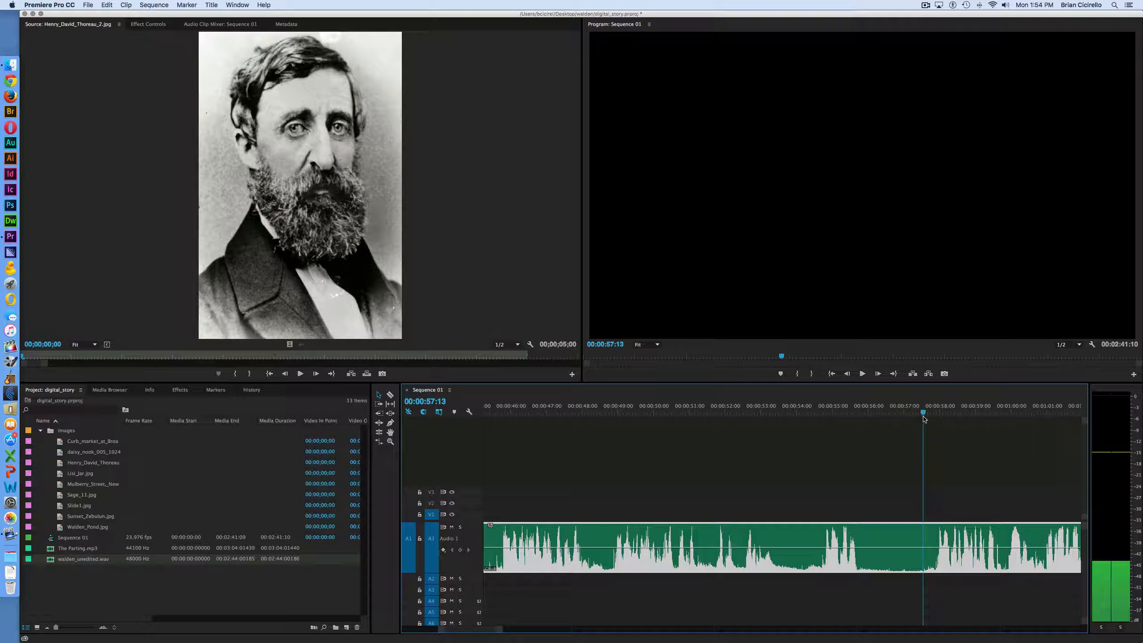
pyautogui.click(390, 395)
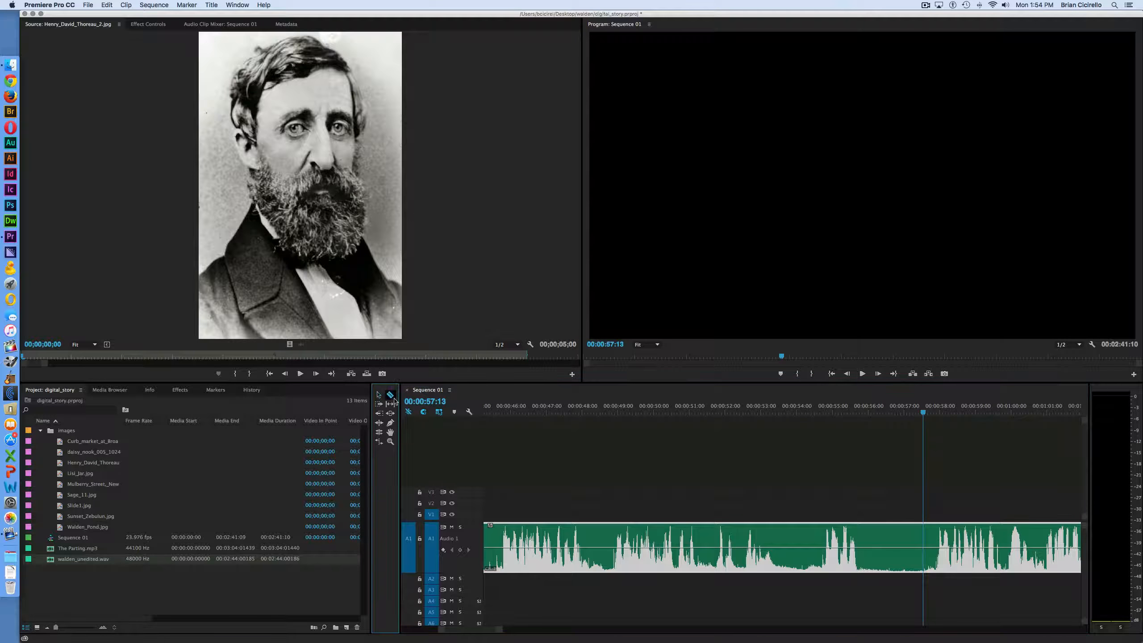
pyautogui.click(929, 548)
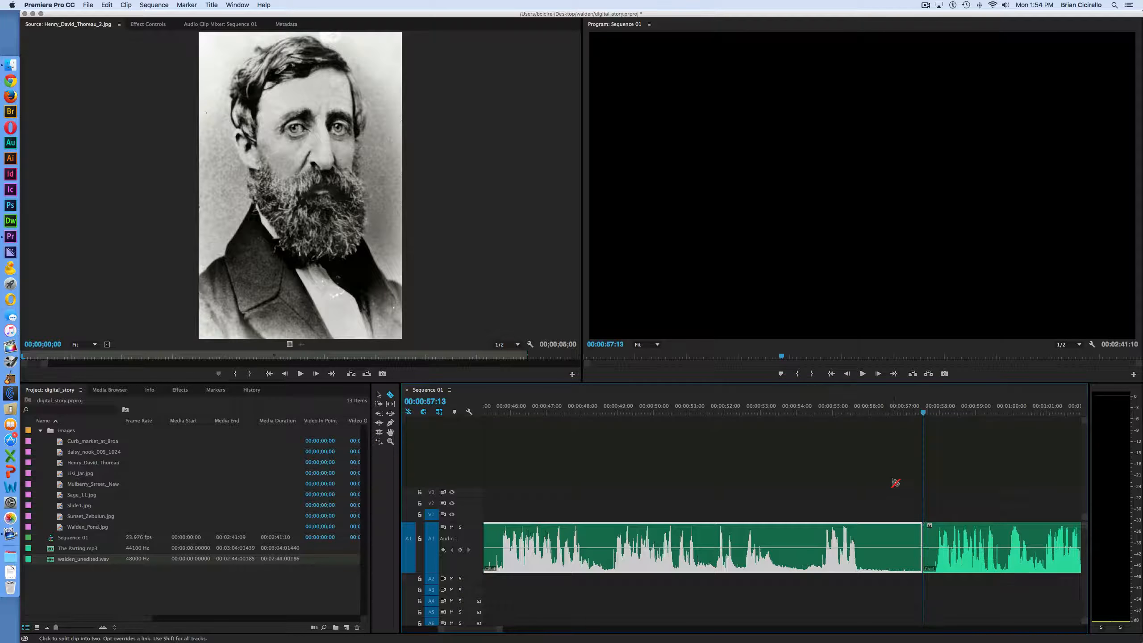
# Step: Listen to the narration around 00:00:33 and split the A1 clip with the Razor tool in the pause at about 00:00:32:00
pyautogui.scroll(10, 896, 482)
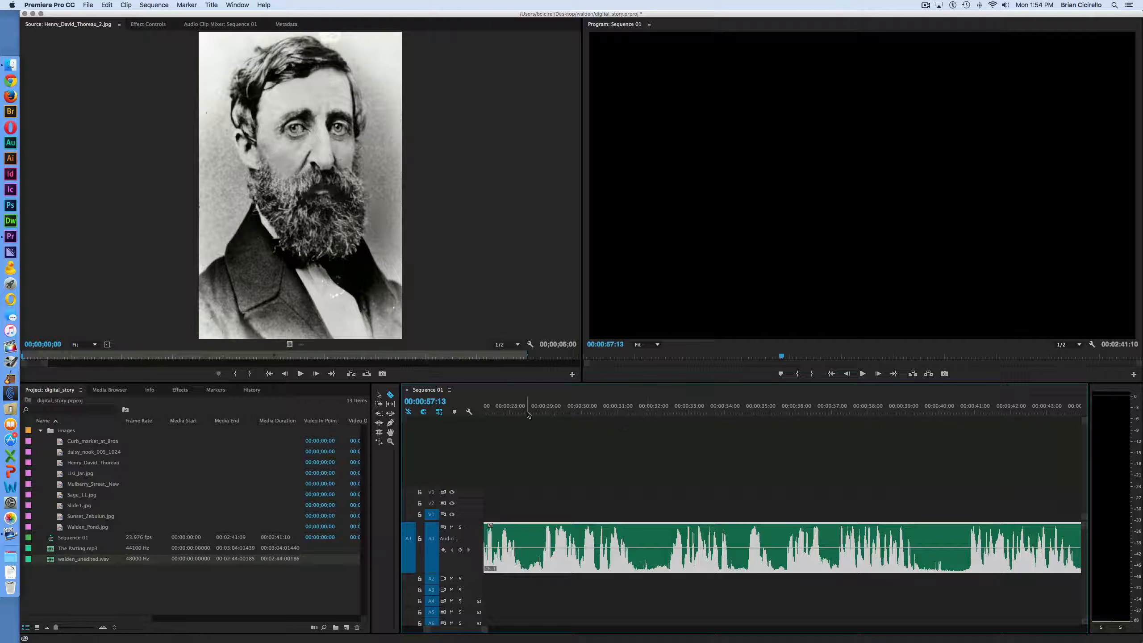
pyautogui.press('space')
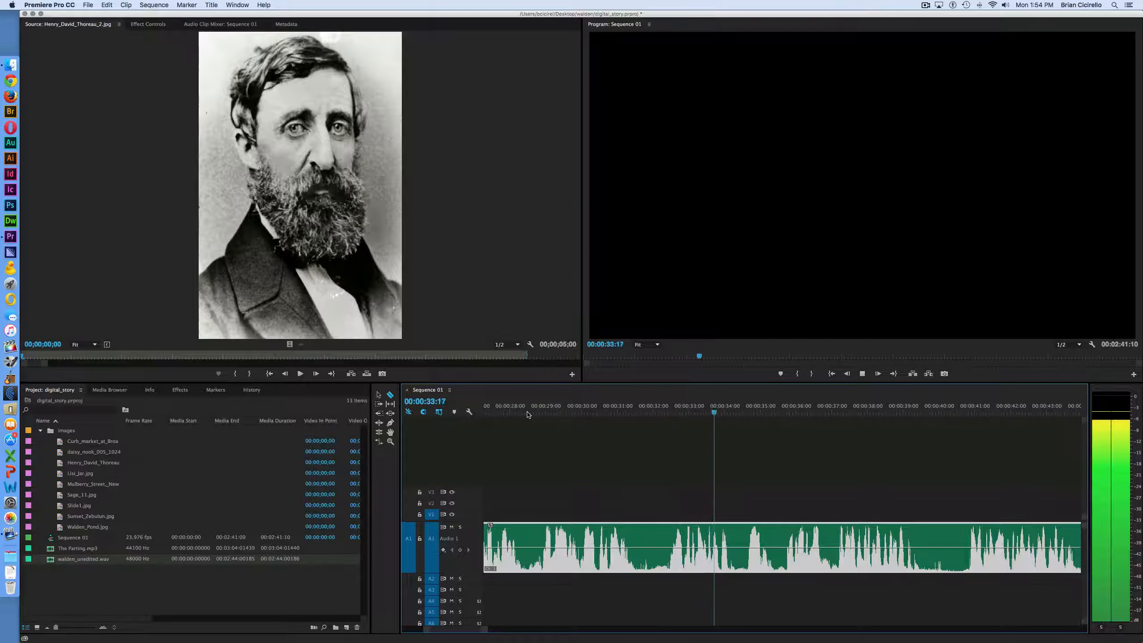
pyautogui.press('space')
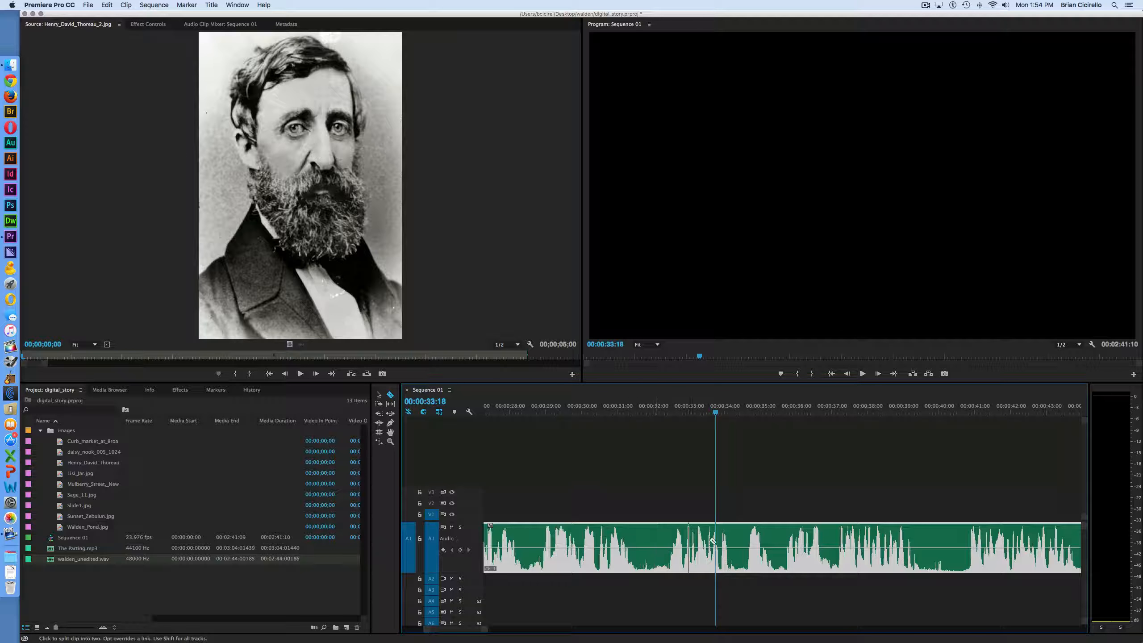
pyautogui.click(660, 546)
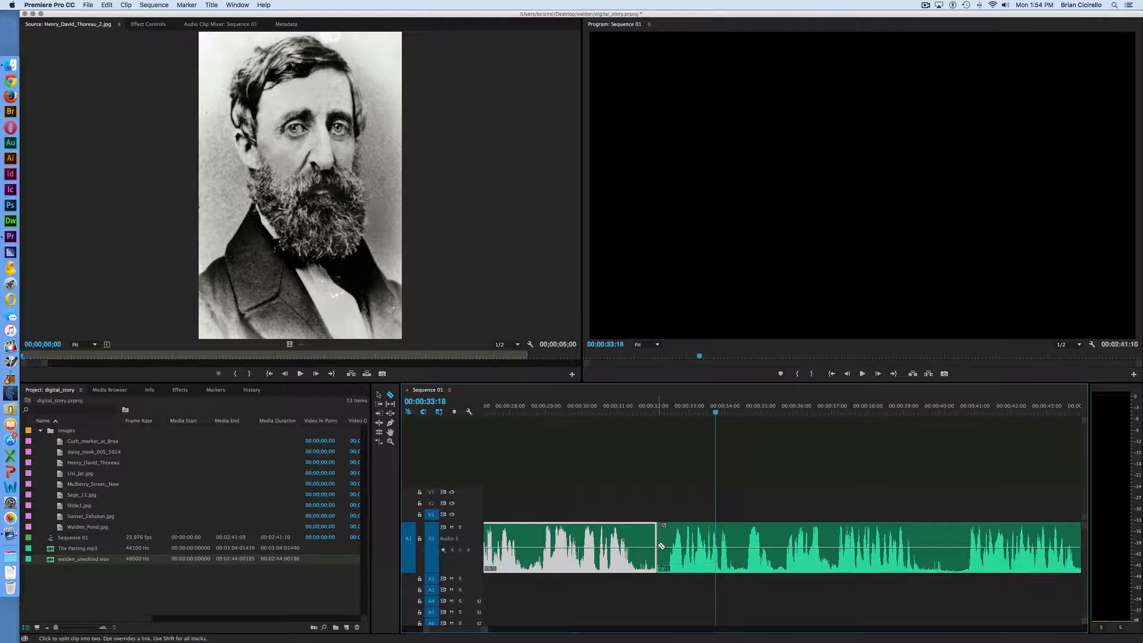
pyautogui.press('v')
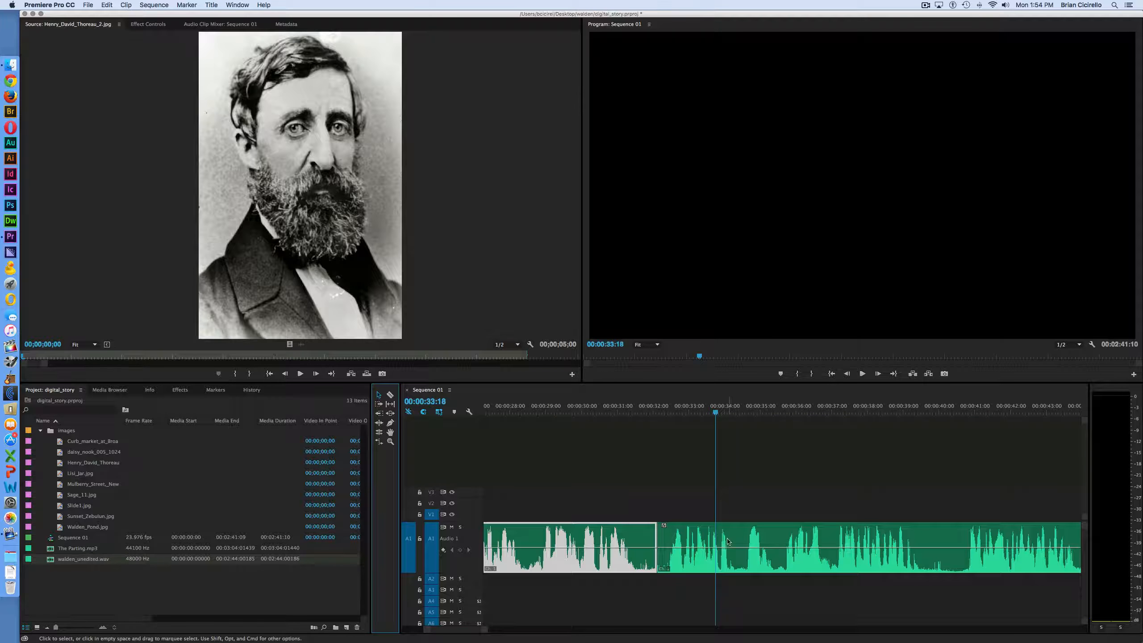
# Step: Select the narration segment between the cuts at about 00:00:32:00 and 00:00:57:13, check its extent and delete it
pyautogui.click(855, 545)
pyautogui.scroll(-10, 833, 504)
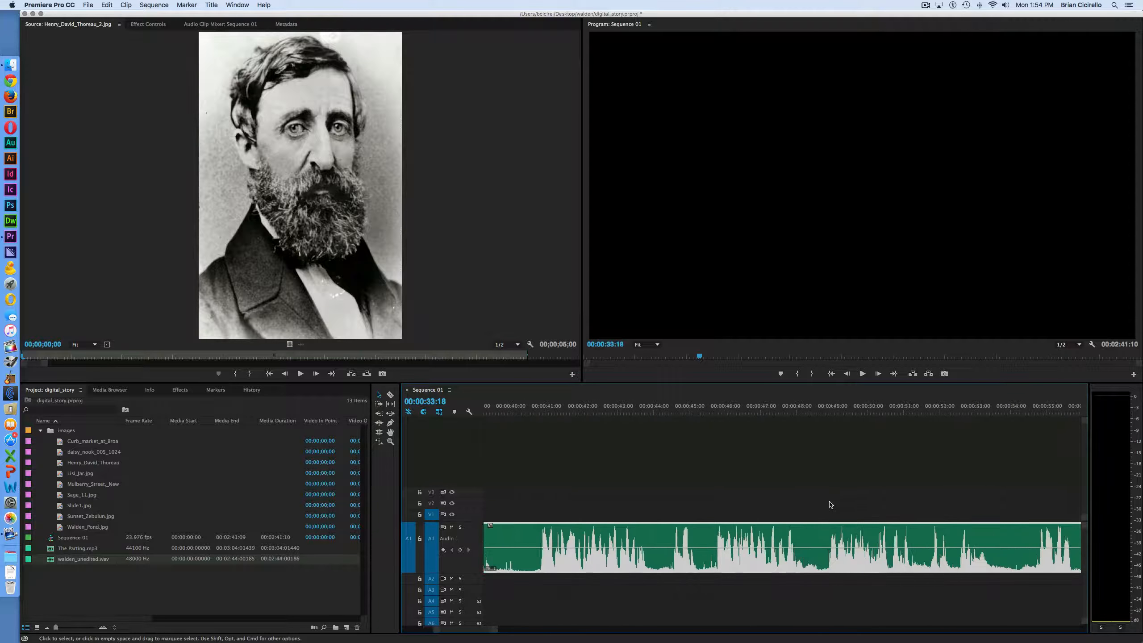
pyautogui.scroll(2, 831, 504)
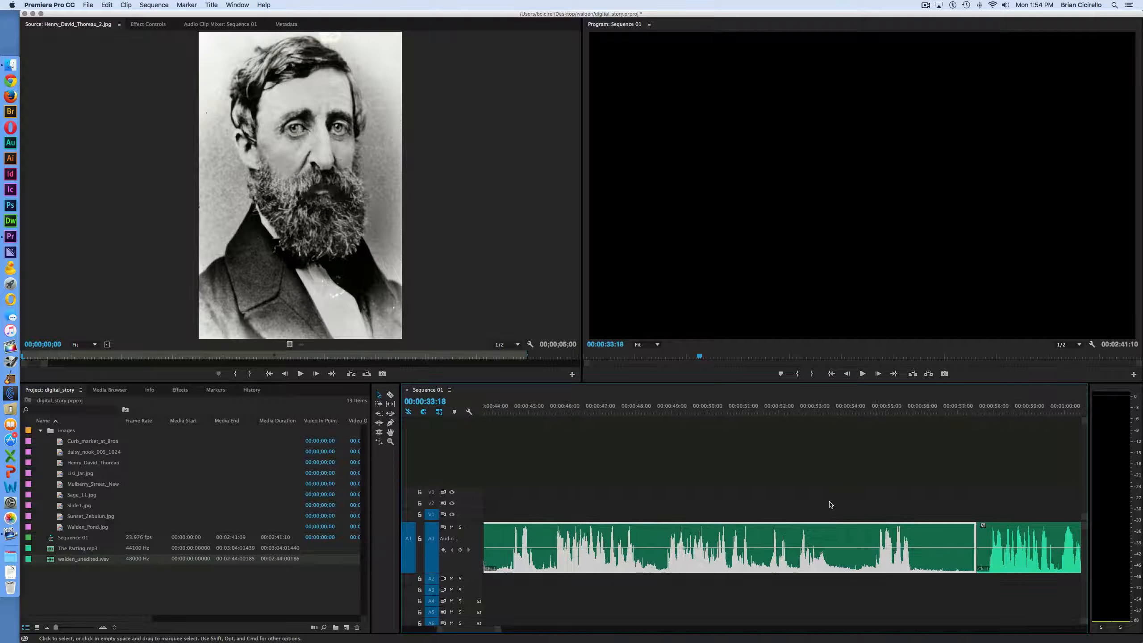
pyautogui.scroll(9, 738, 490)
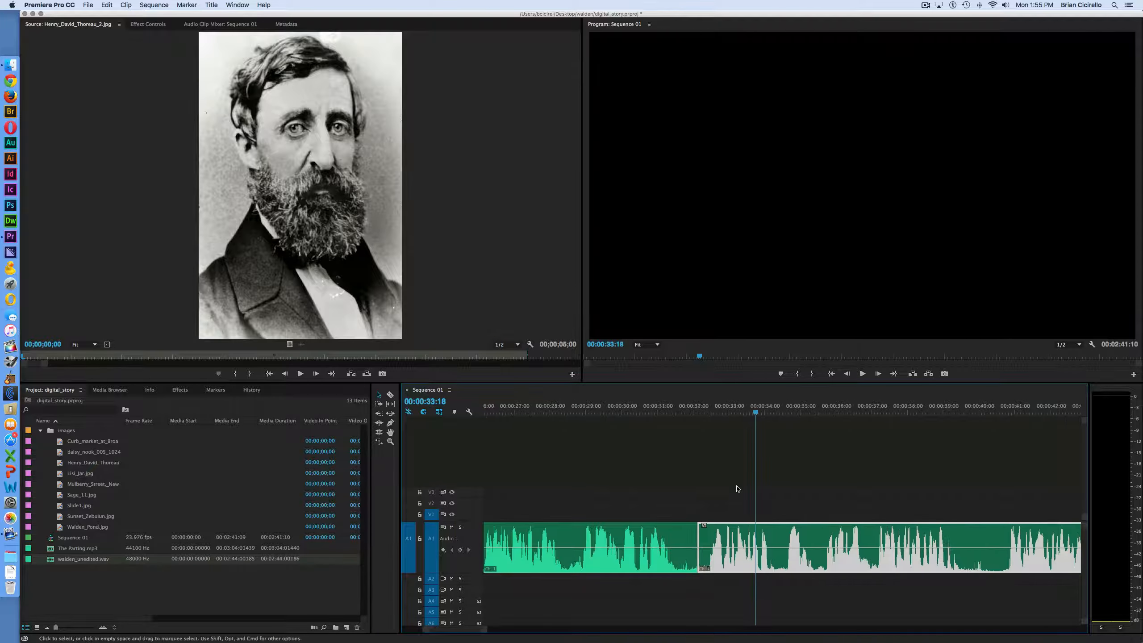
pyautogui.scroll(-1, 737, 489)
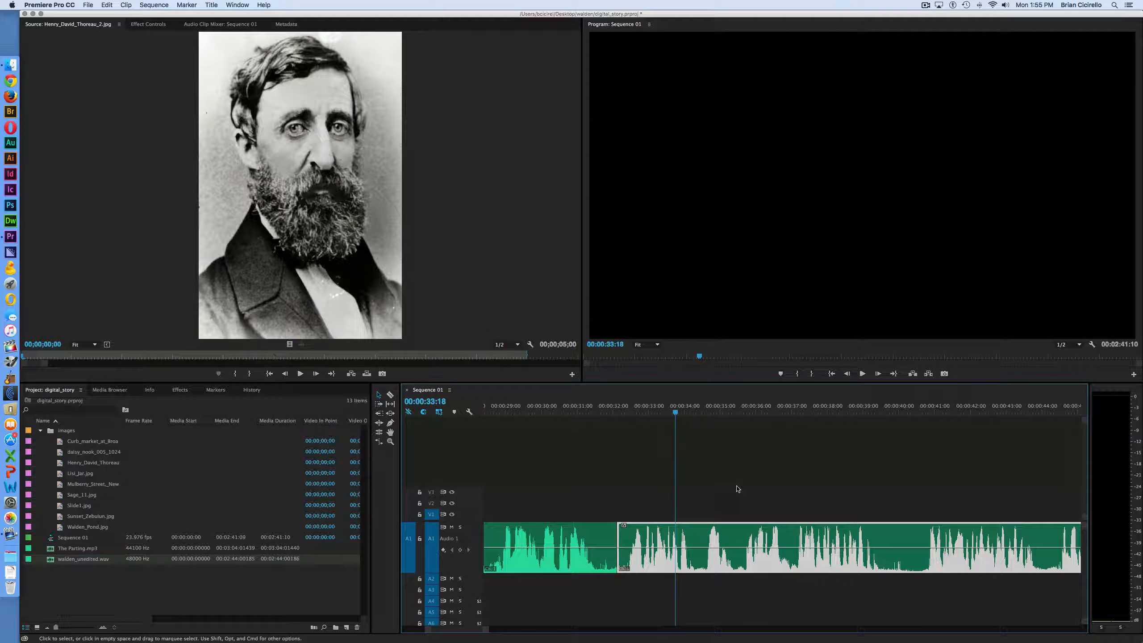
pyautogui.scroll(-4, 743, 530)
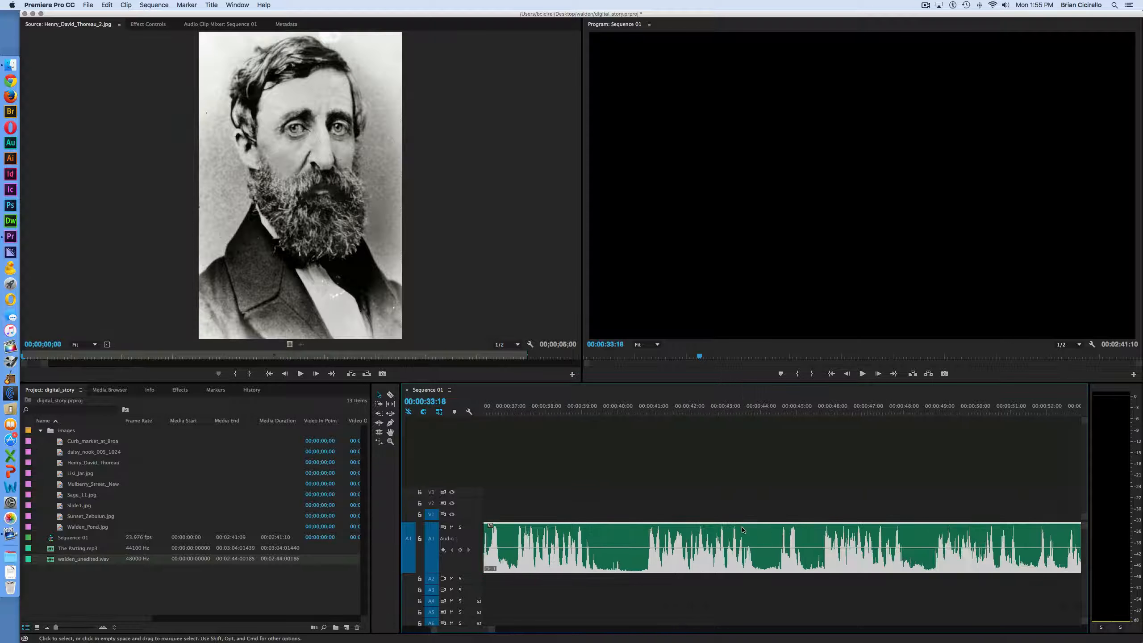
pyautogui.press('Delete')
# Step: Close the gap by moving the last narration clip back against the preceding clip, and play across the join
pyautogui.press('-')
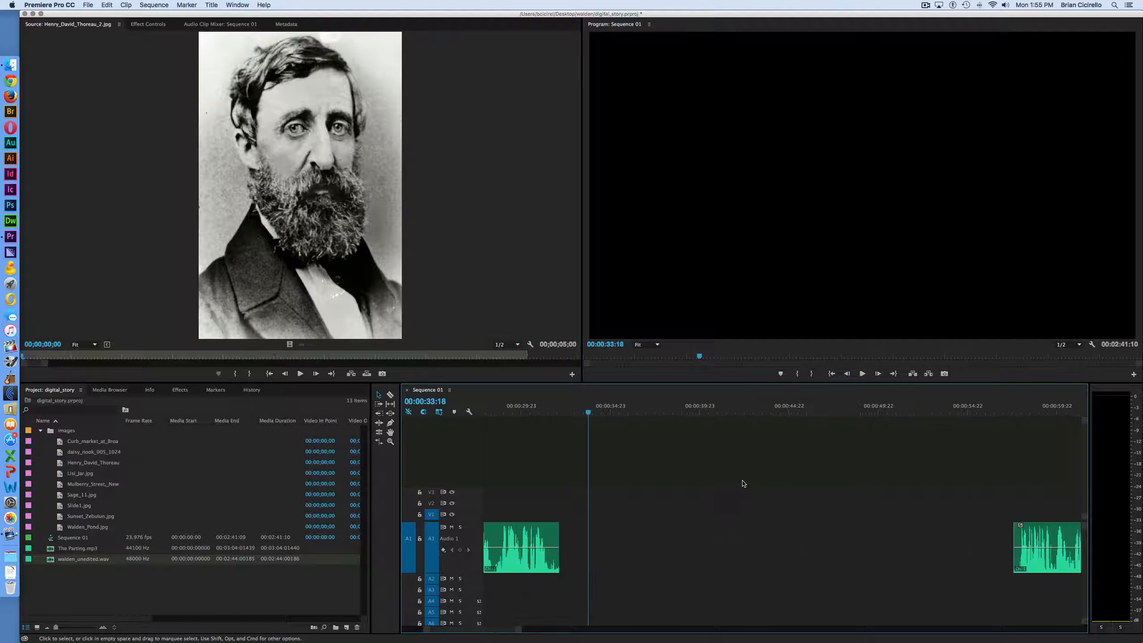
pyautogui.moveTo(1040, 542)
pyautogui.mouseDown()
pyautogui.moveTo(825, 559)
pyautogui.moveTo(592, 554)
pyautogui.mouseUp()
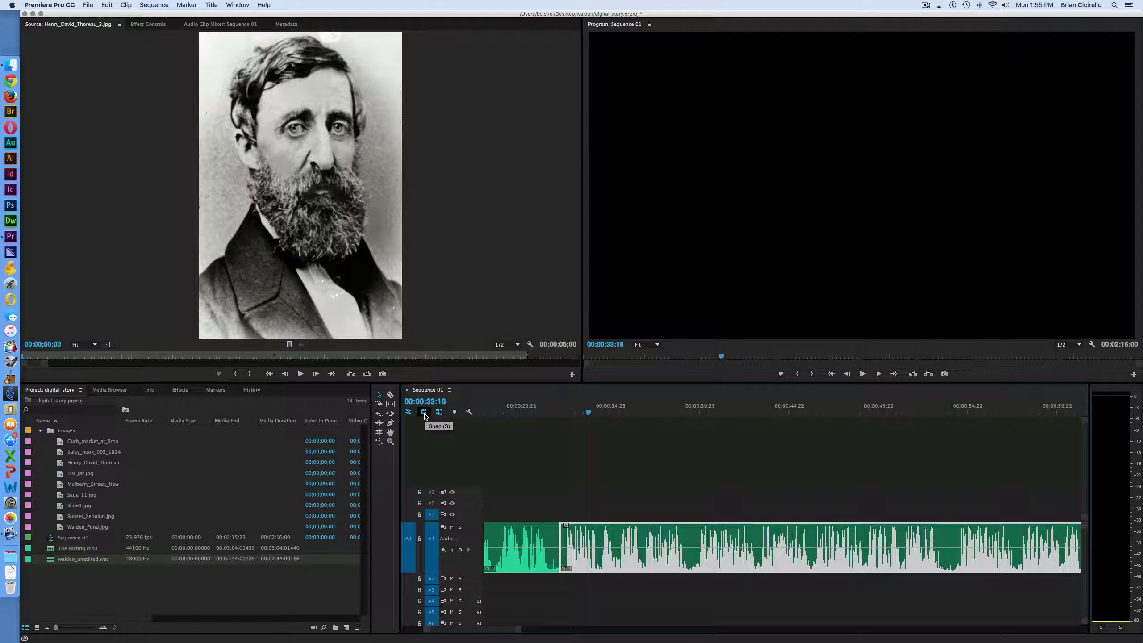
pyautogui.click(518, 414)
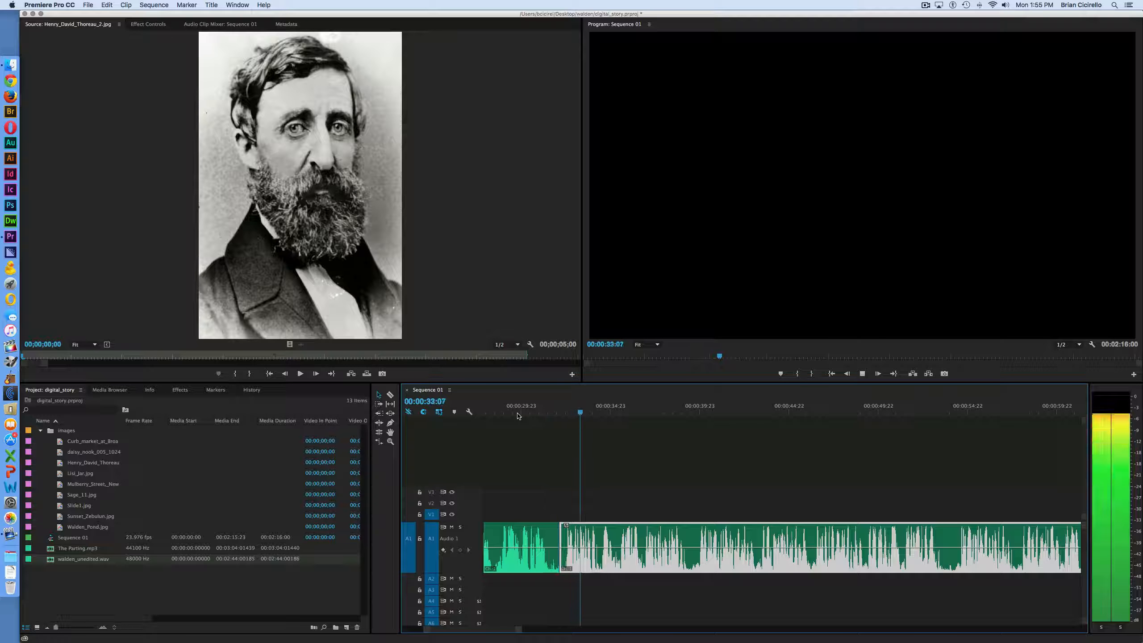
pyautogui.press('space')
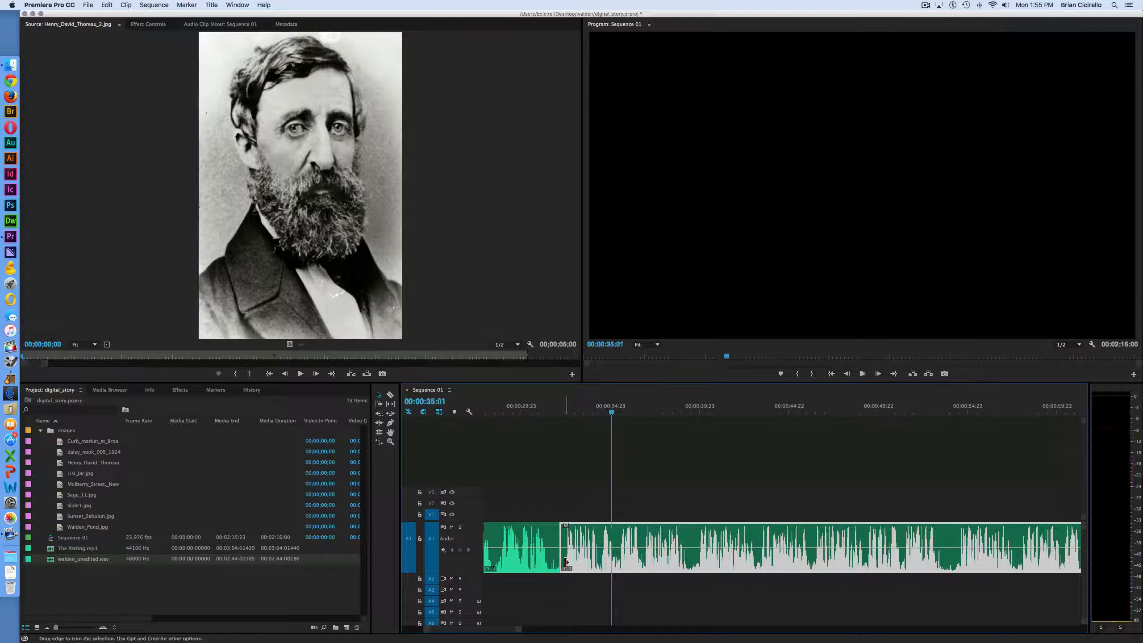
# Step: Shorten the pause at the join by moving the last narration clip 6 frames earlier over the preceding clip's end, and play it back
pyautogui.press('=')
pyautogui.press('=')
pyautogui.press('=')
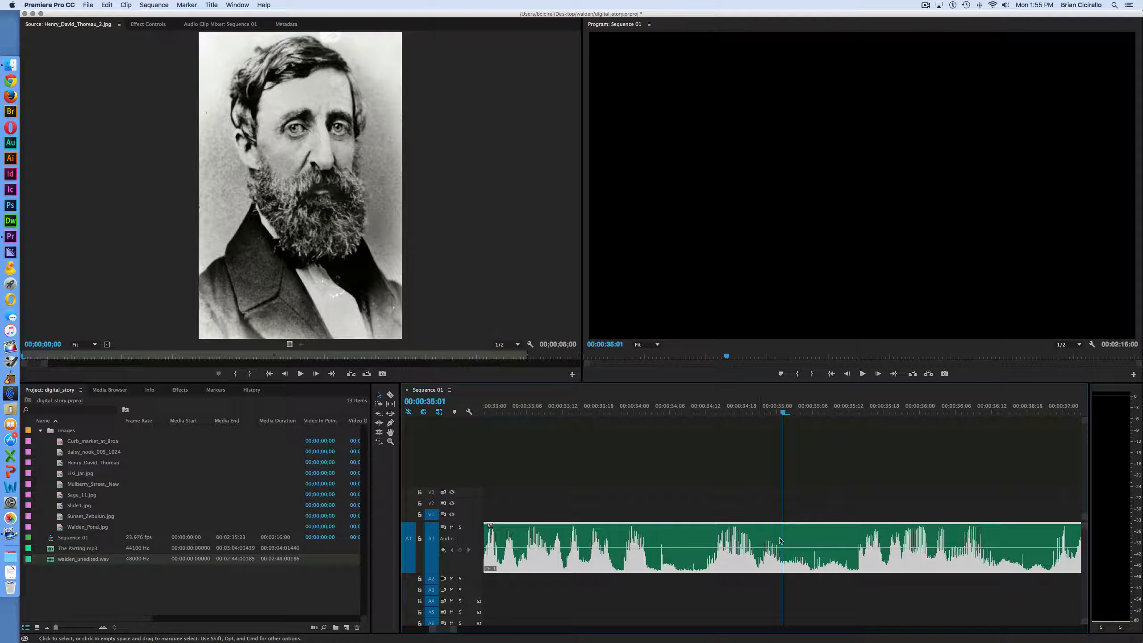
pyautogui.hscroll(-6, 770, 546)
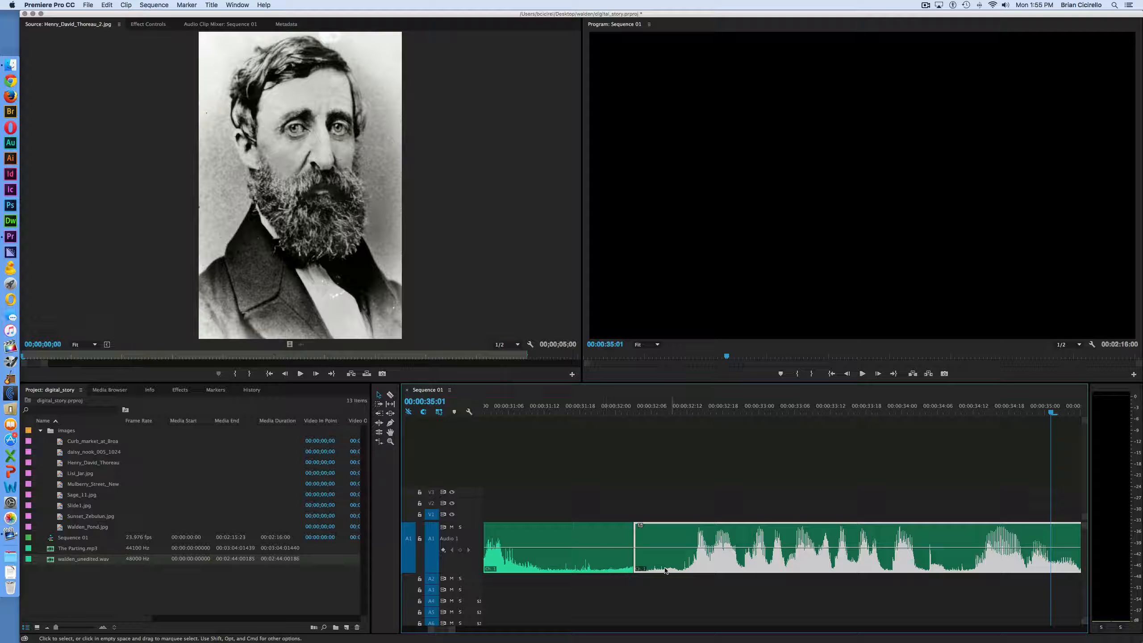
pyautogui.moveTo(760, 538); pyautogui.dragTo(723, 540)
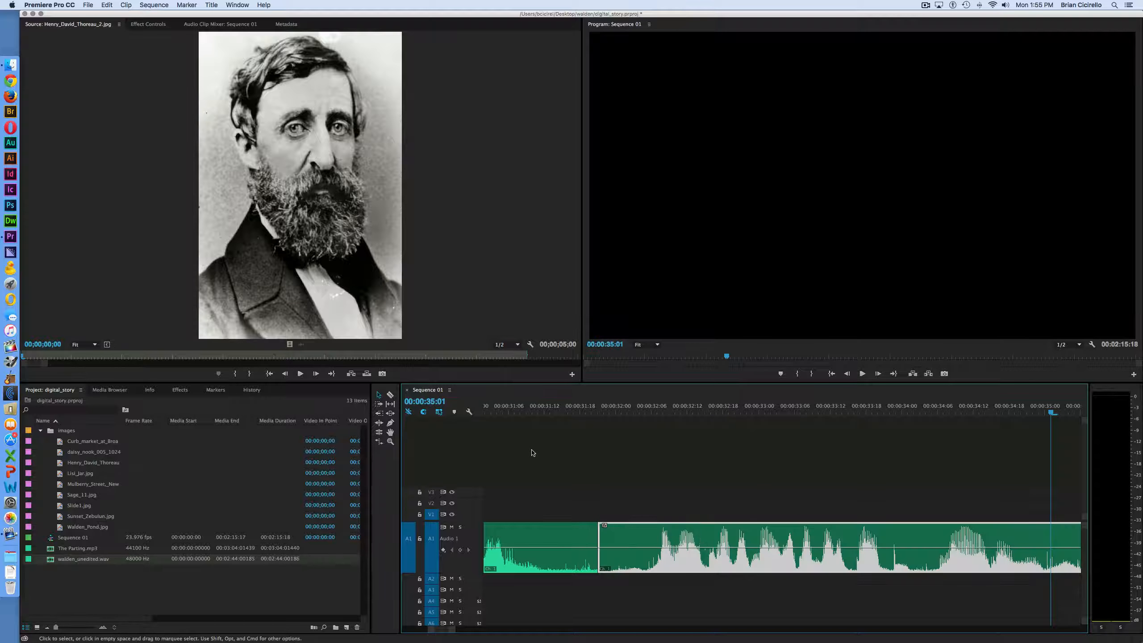
pyautogui.click(490, 412)
pyautogui.press('space')
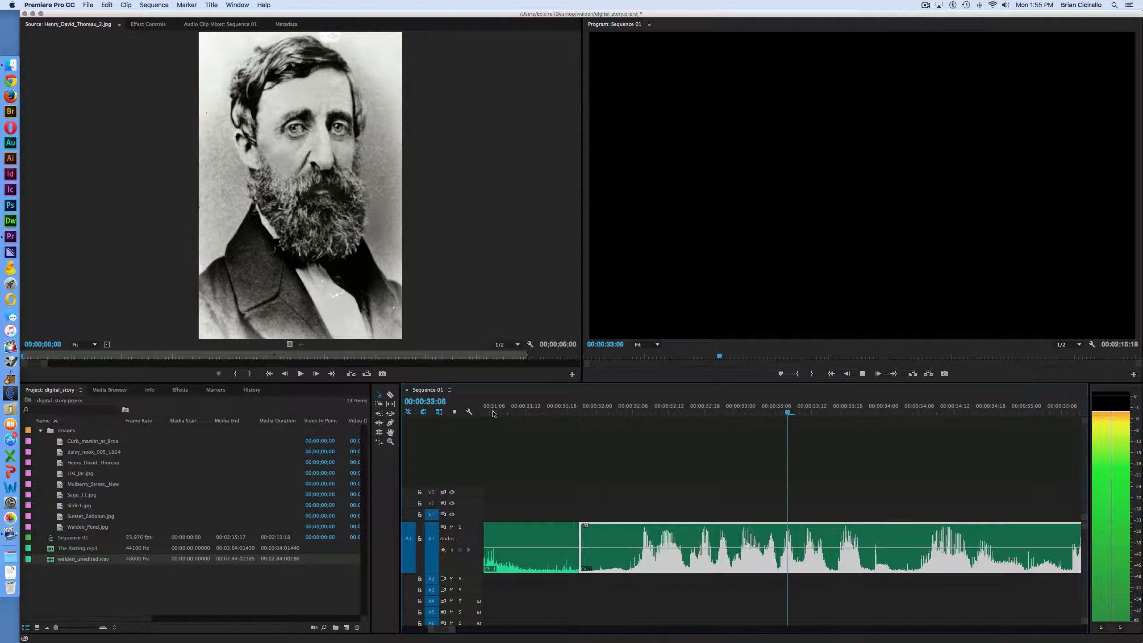
pyautogui.press('space')
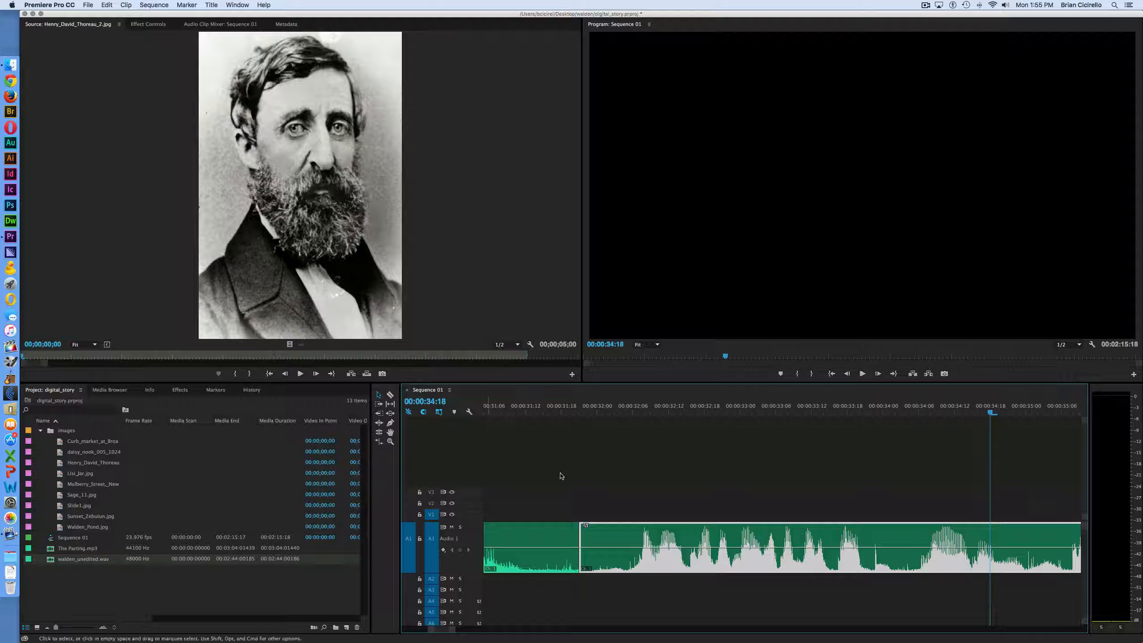
# Step: Select all narration clips on A1 with the Track Select tool and move them together 6 seconds later in the sequence
pyautogui.press('-')
pyautogui.press('-')
pyautogui.press('-')
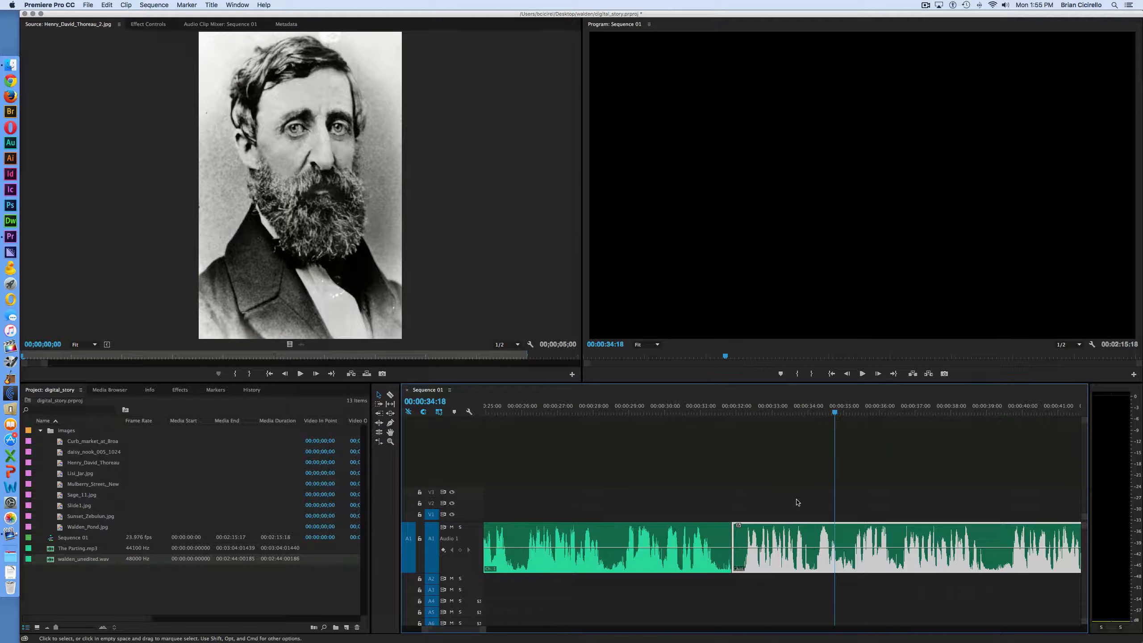
pyautogui.hscroll(5, 797, 498)
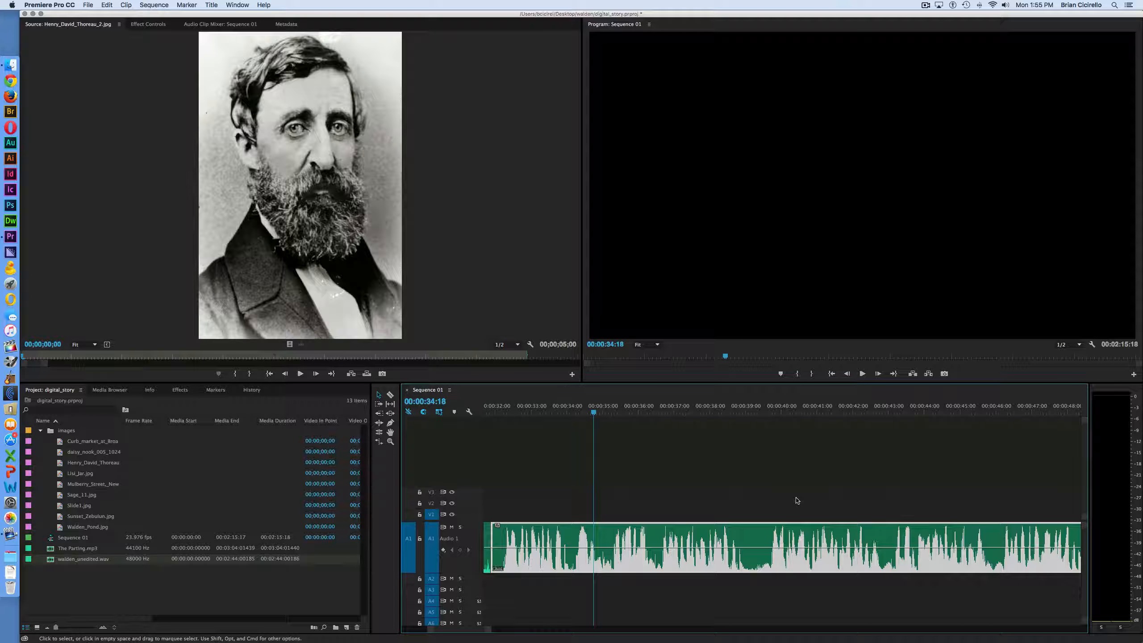
pyautogui.press('-')
pyautogui.press('-')
pyautogui.press('-')
pyautogui.press('-')
pyautogui.press('-')
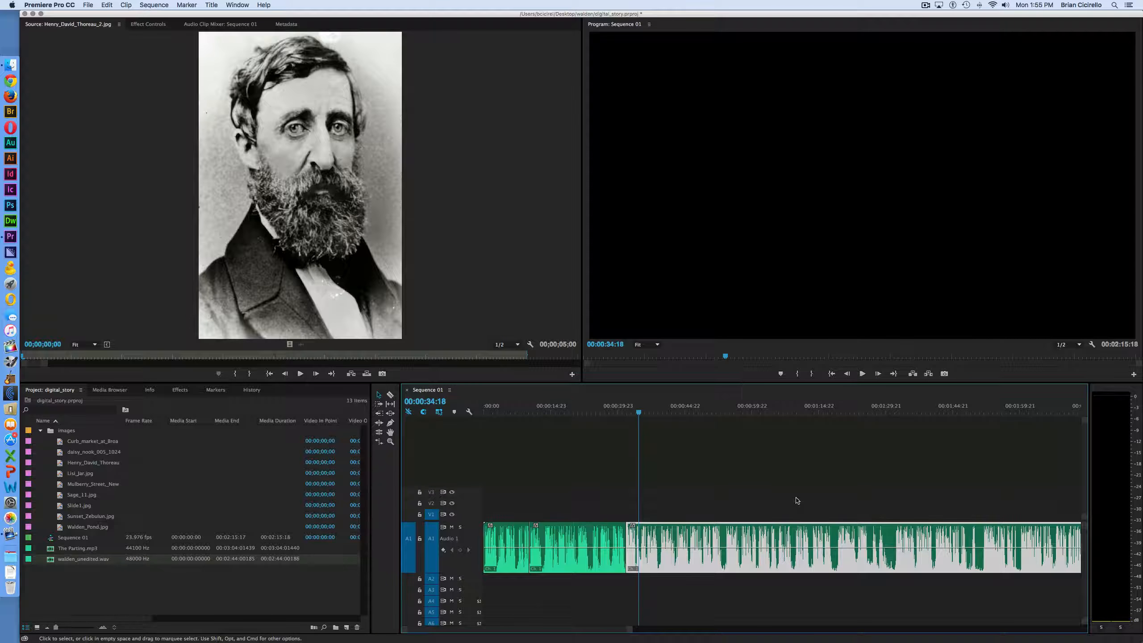
pyautogui.press('-')
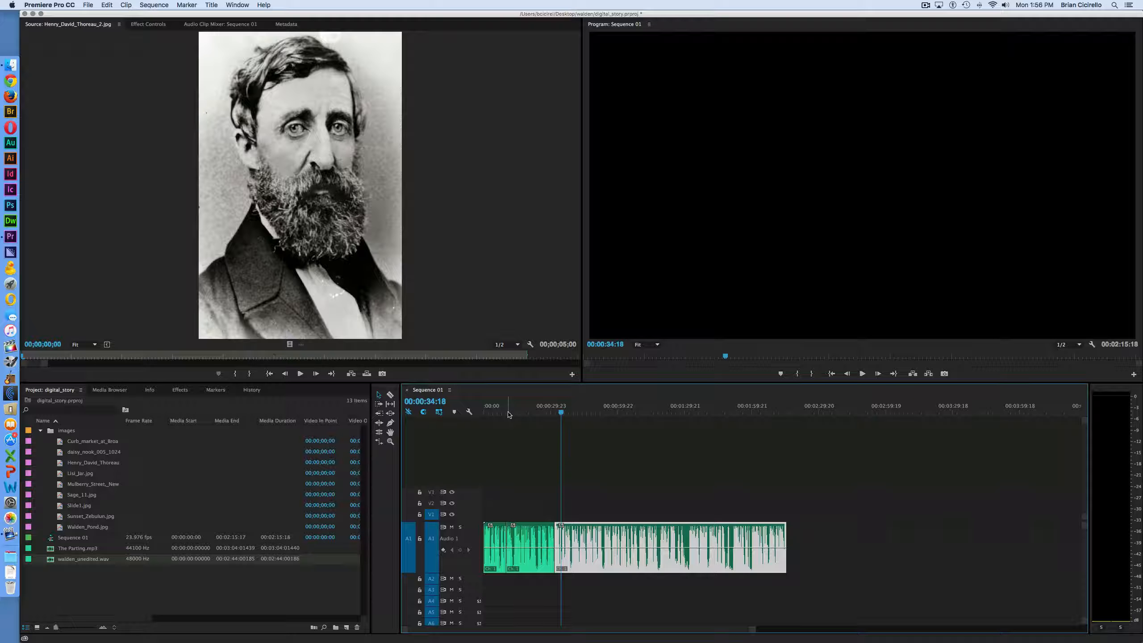
pyautogui.click(378, 405)
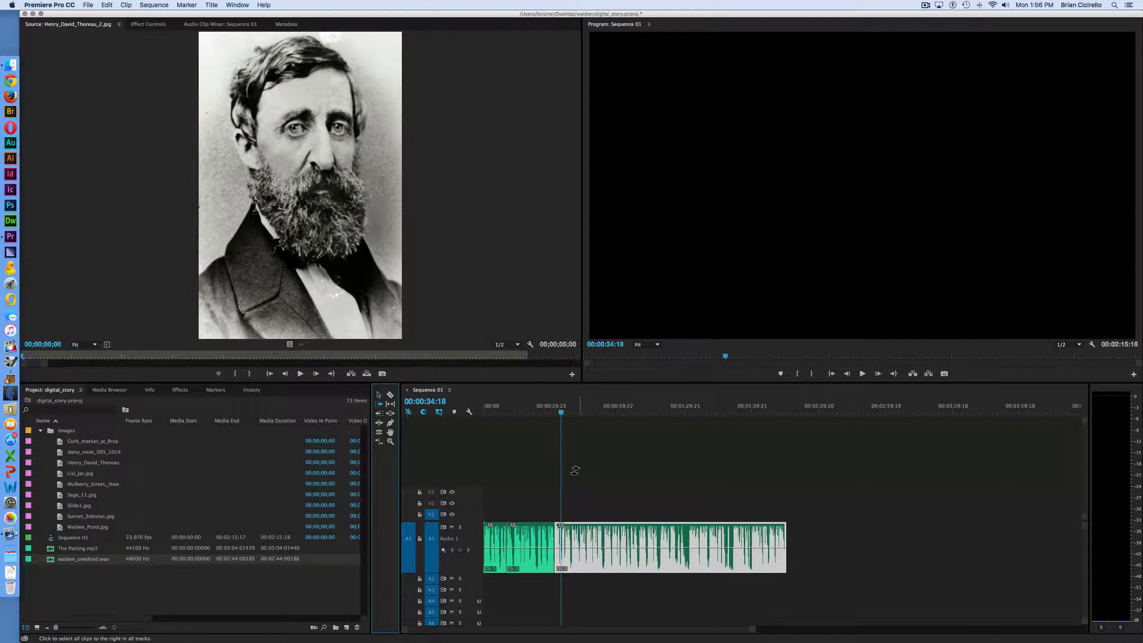
pyautogui.click(536, 537)
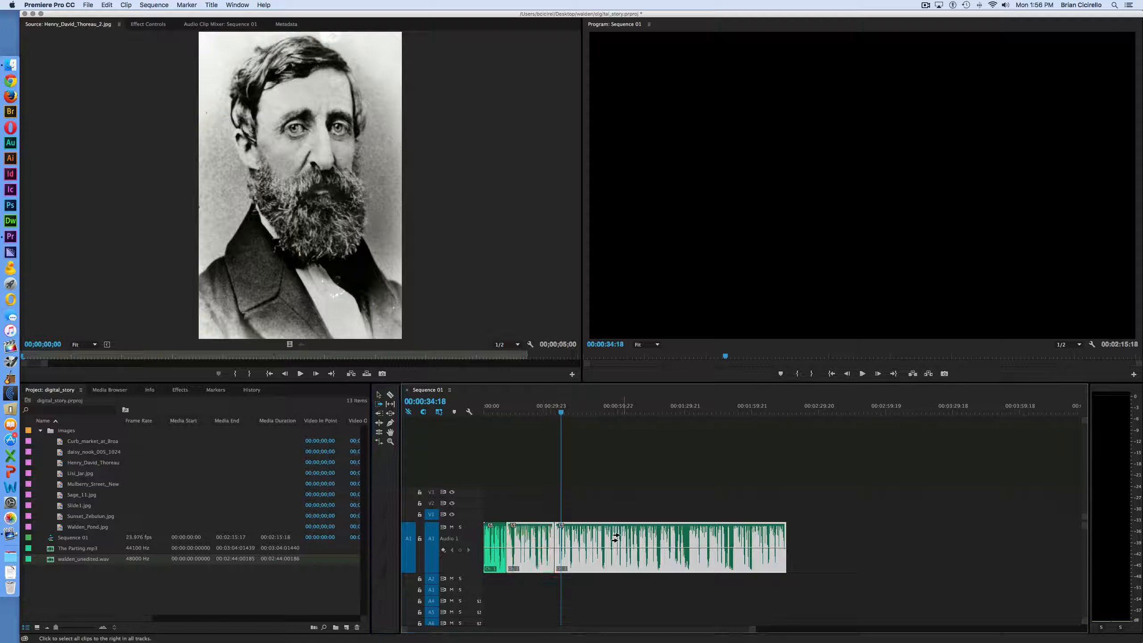
pyautogui.click(489, 539)
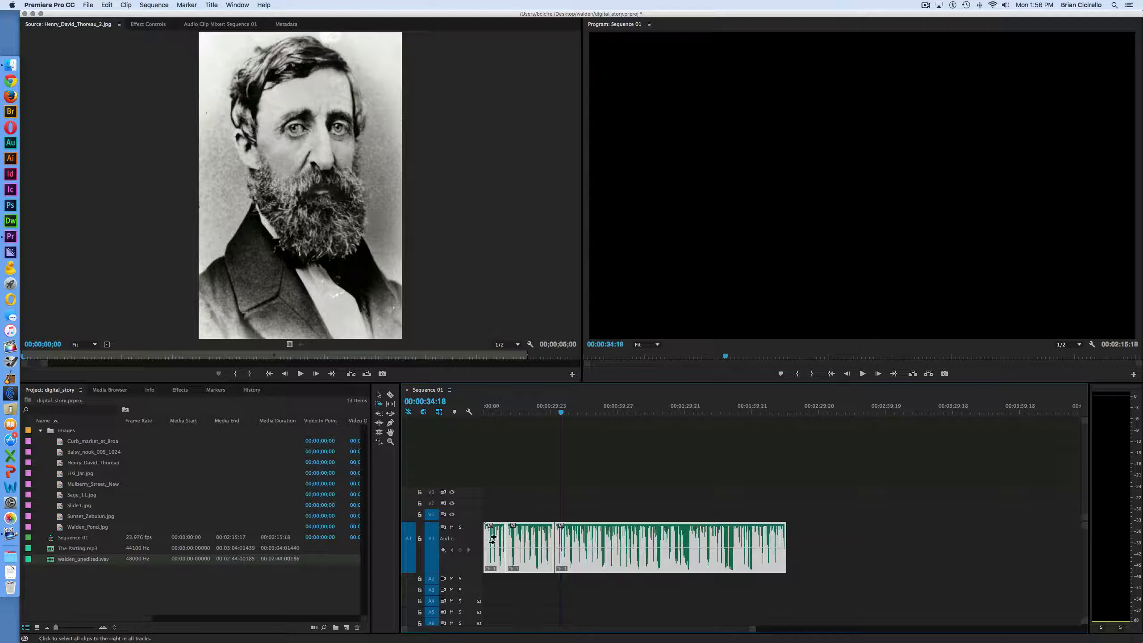
pyautogui.moveTo(499, 542); pyautogui.dragTo(515, 542)
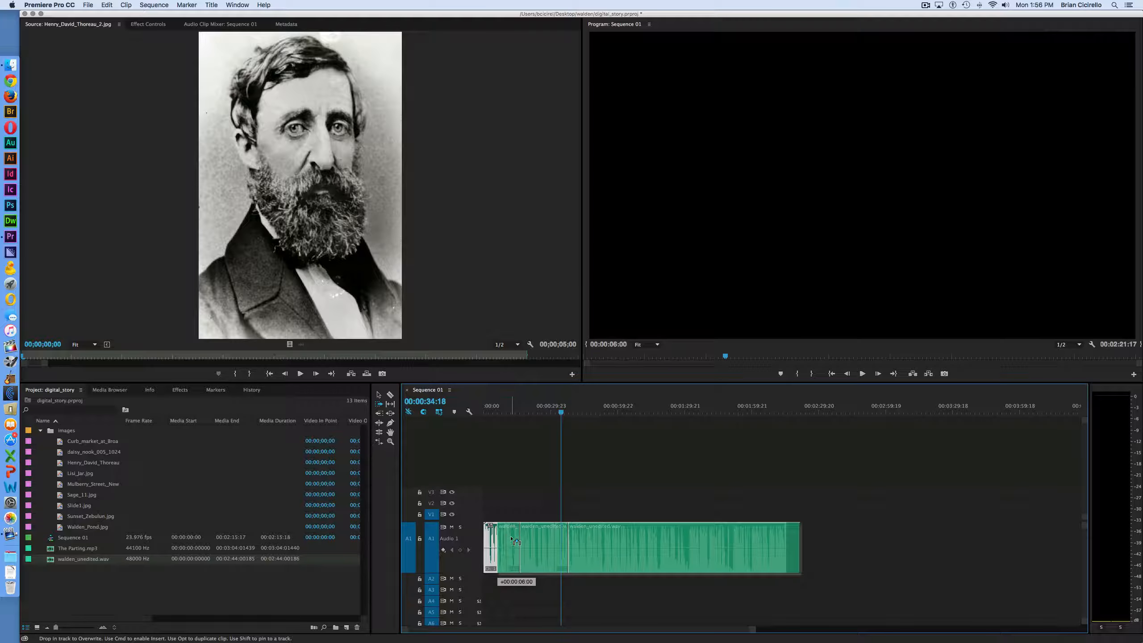
pyautogui.moveTo(515, 542); pyautogui.dragTo(515, 541)
# Step: Place The Parting.mp3 on audio track A2 at the start of the sequence and expand the track to show its waveform
pyautogui.moveTo(516, 413); pyautogui.dragTo(472, 428)
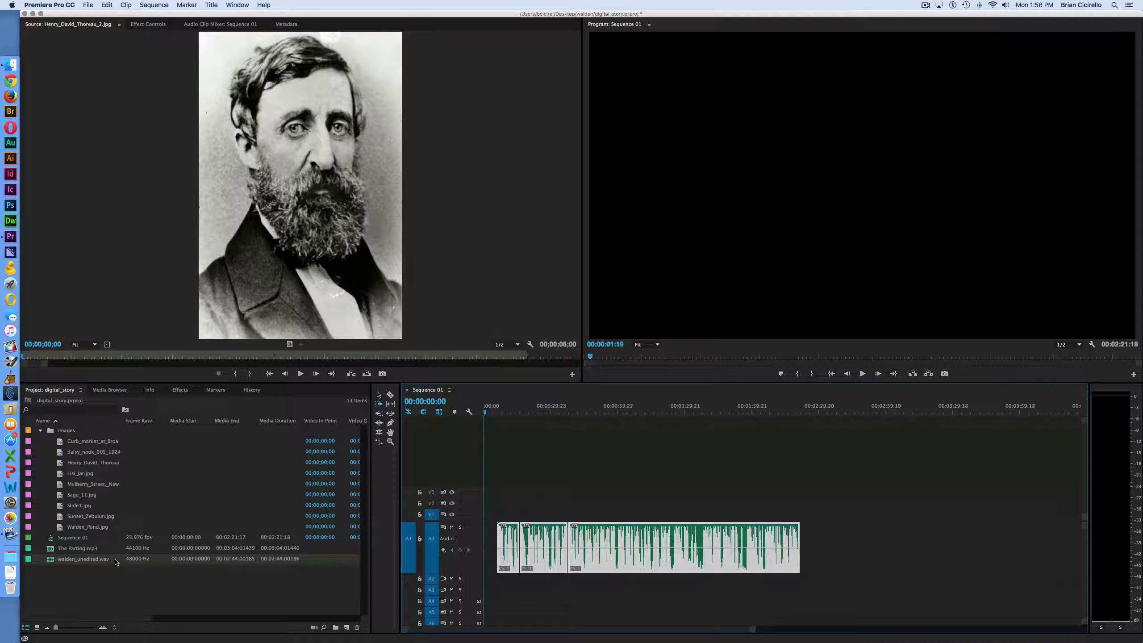
pyautogui.click(69, 551)
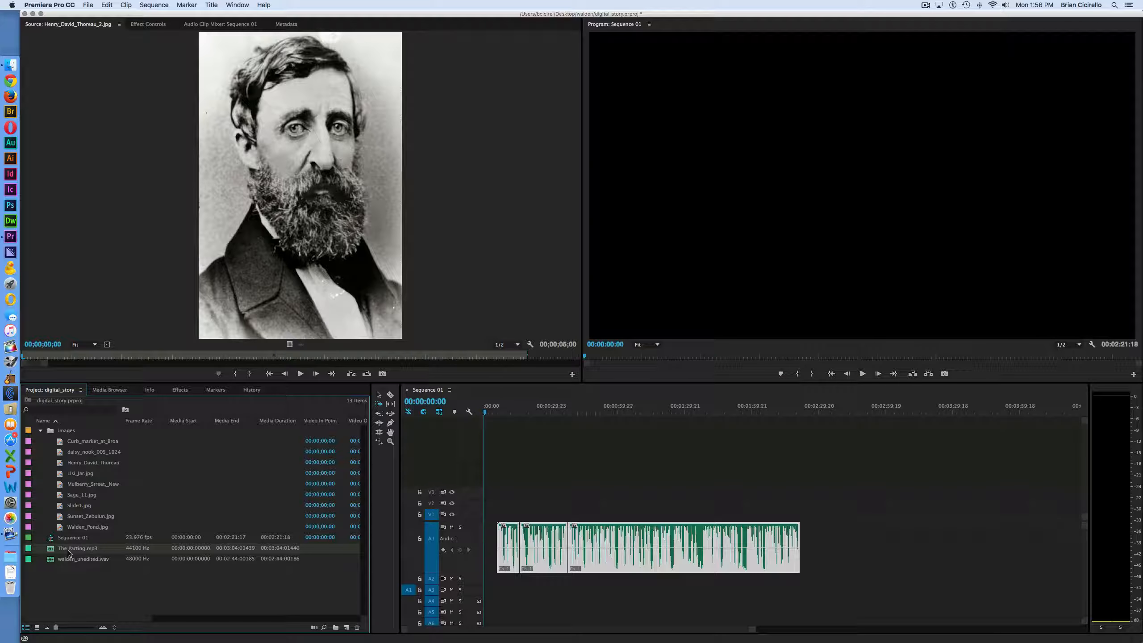
pyautogui.moveTo(69, 553); pyautogui.dragTo(485, 585)
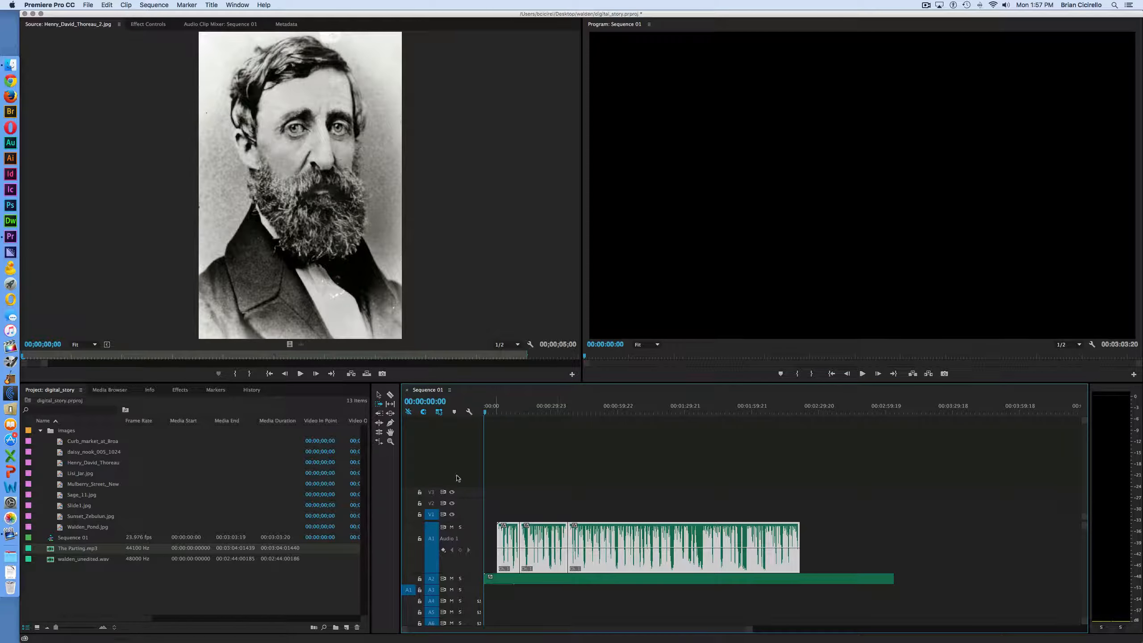
pyautogui.doubleClick(468, 583)
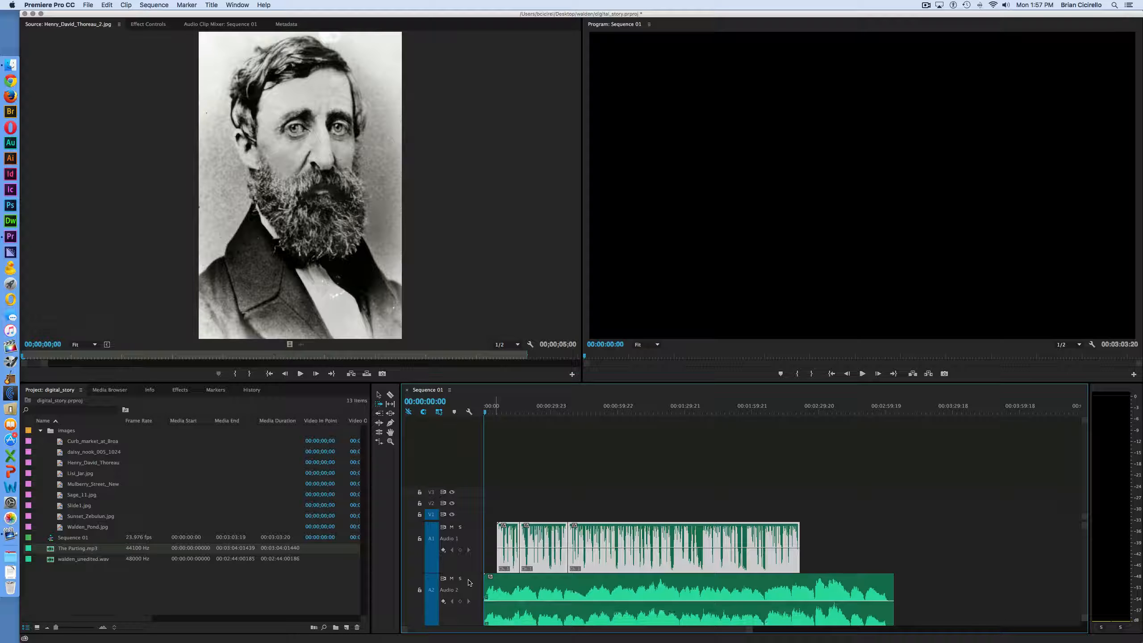
pyautogui.scroll(-3, 1086, 552)
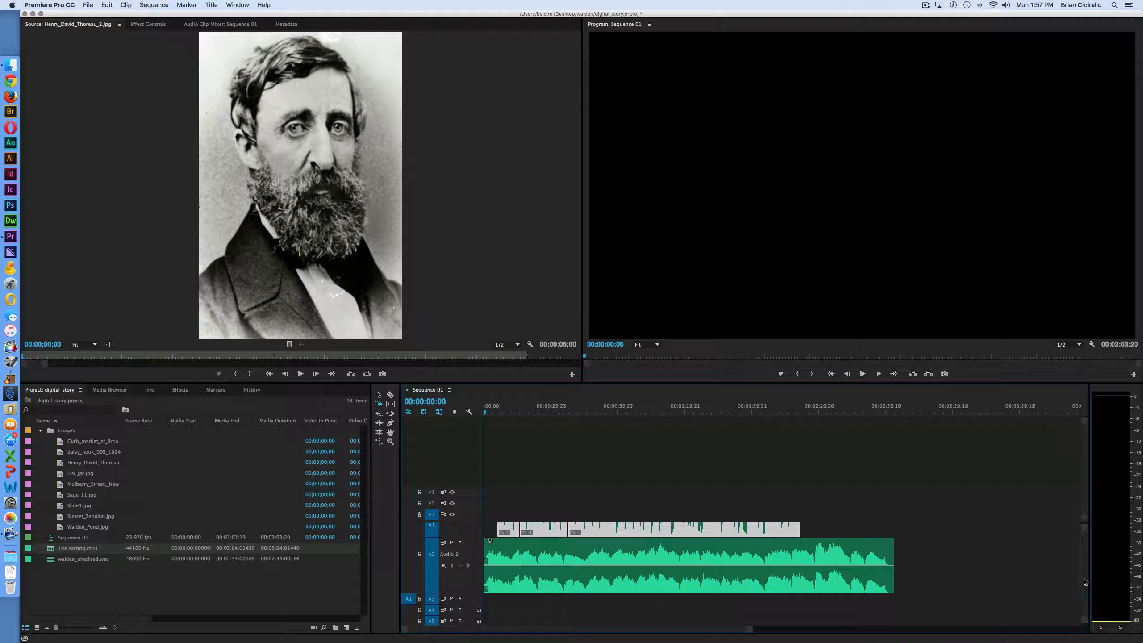
pyautogui.scroll(1, 1085, 581)
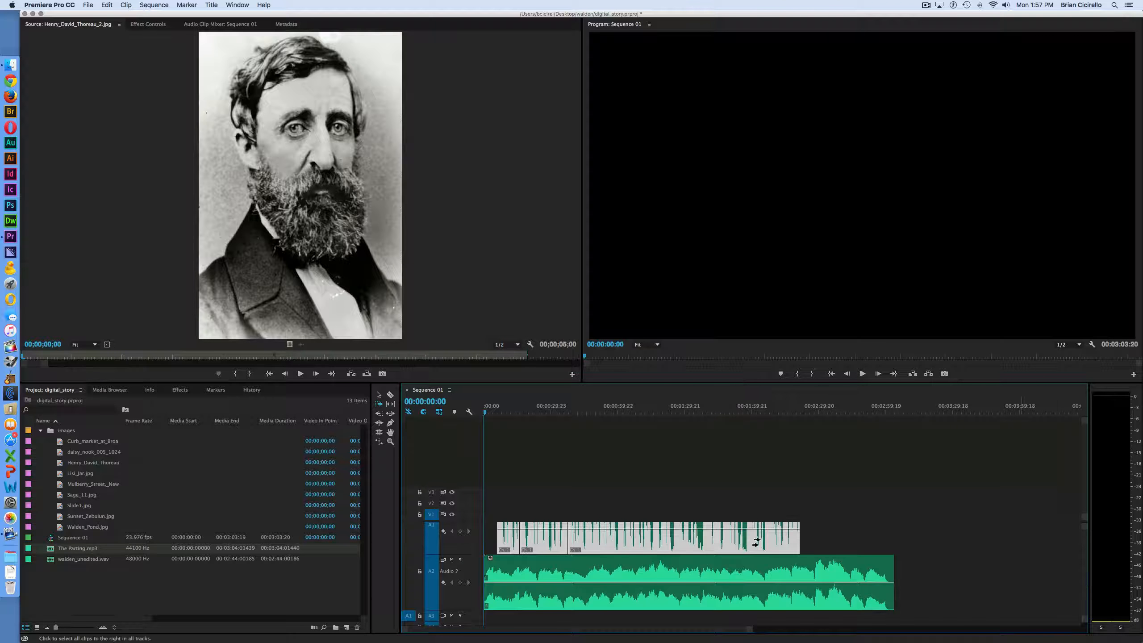
# Step: Return to the Selection tool and play the sequence from the start to hear the music under the narration
pyautogui.click(379, 395)
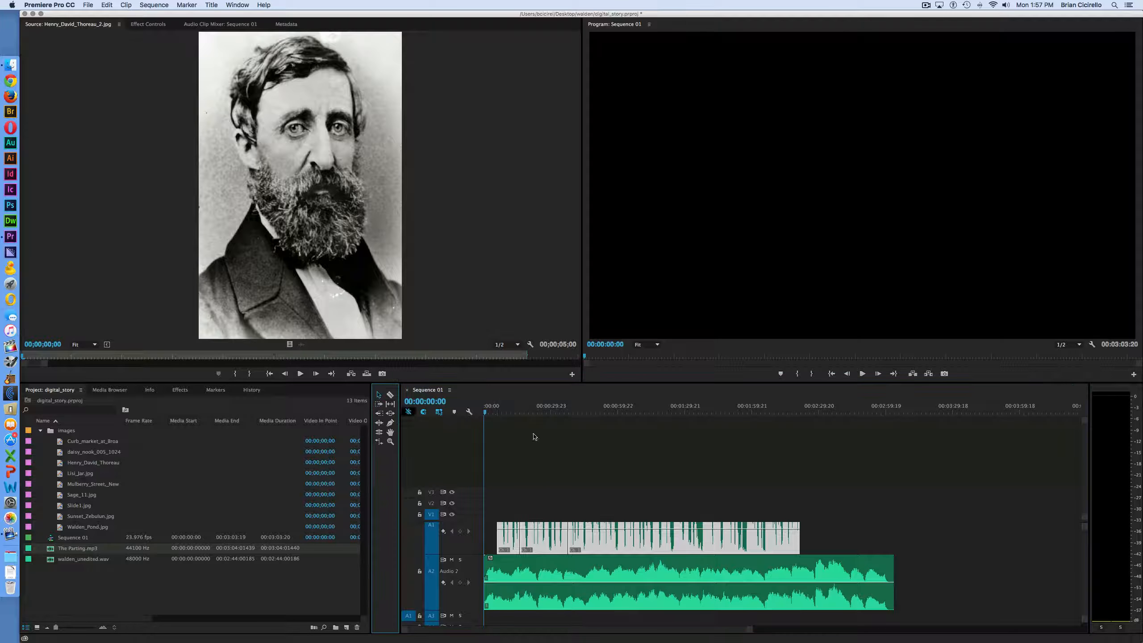
pyautogui.press('space')
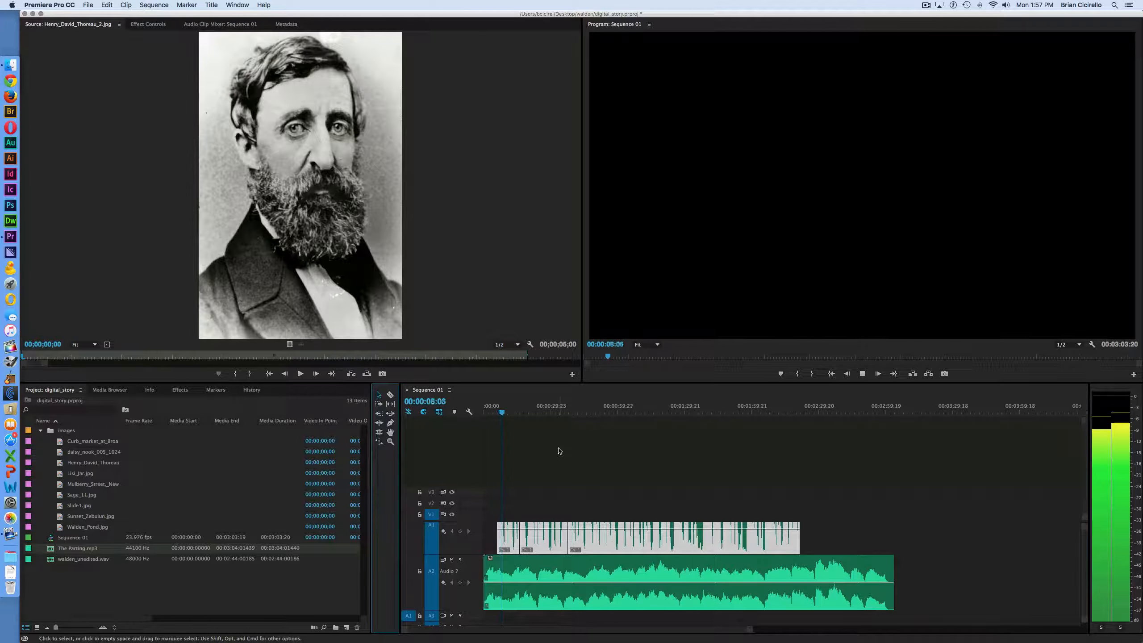
pyautogui.press('space')
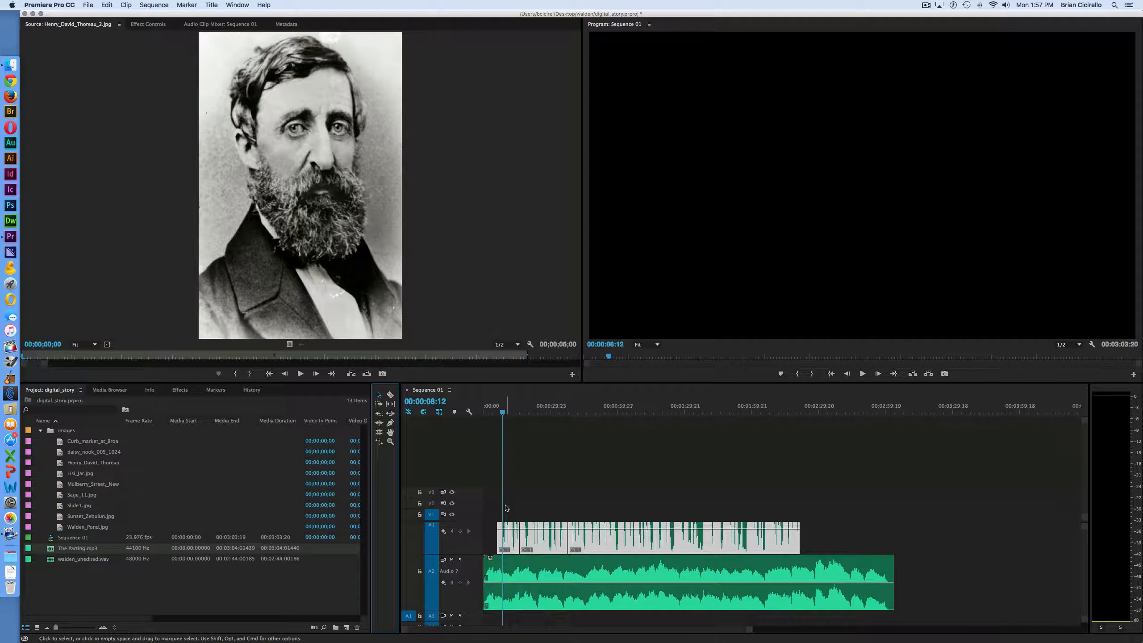
# Step: With the Pen tool, add volume keyframes to the music at about 00:00:05:00 and 00:00:06:02, and lower the second to about -12.6 dB
pyautogui.press('=')
pyautogui.press('=')
pyautogui.press('=')
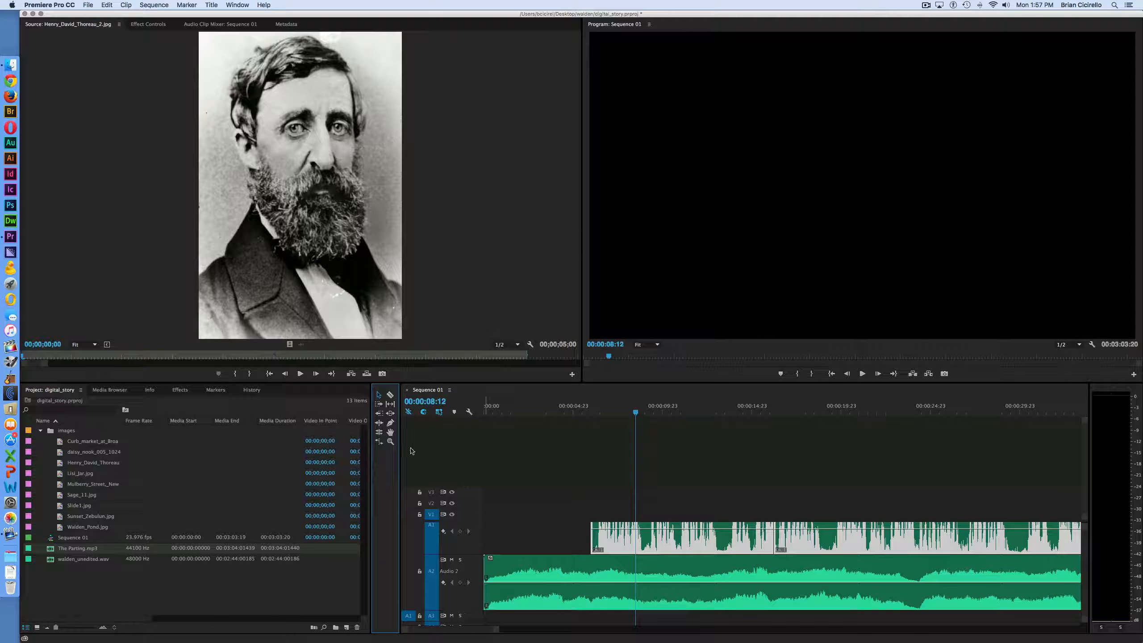
pyautogui.click(391, 423)
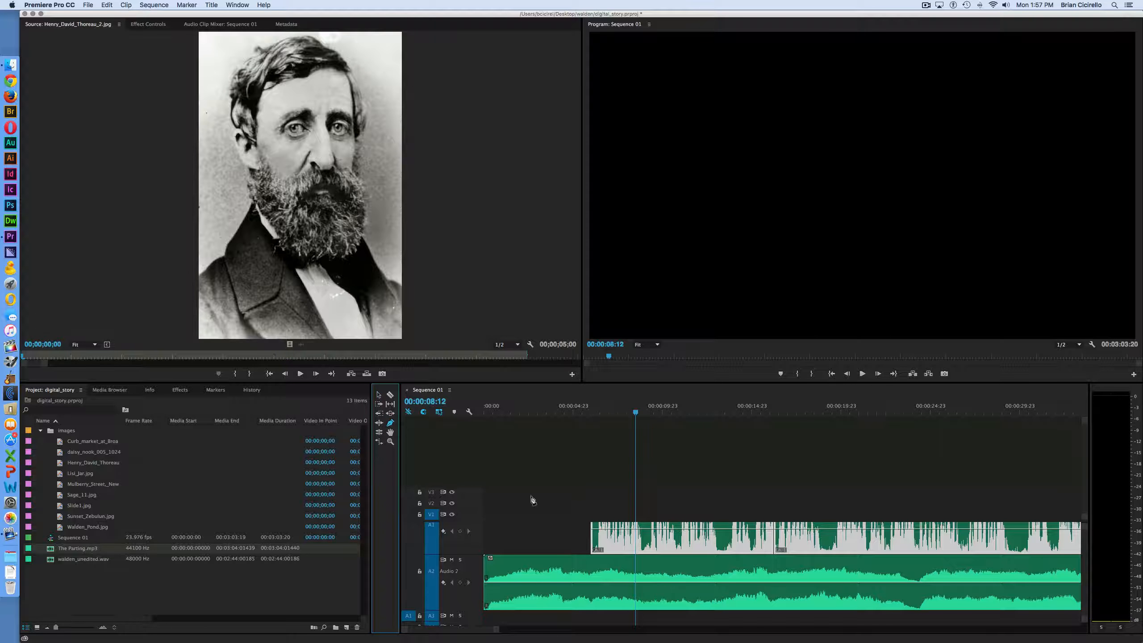
pyautogui.click(573, 582)
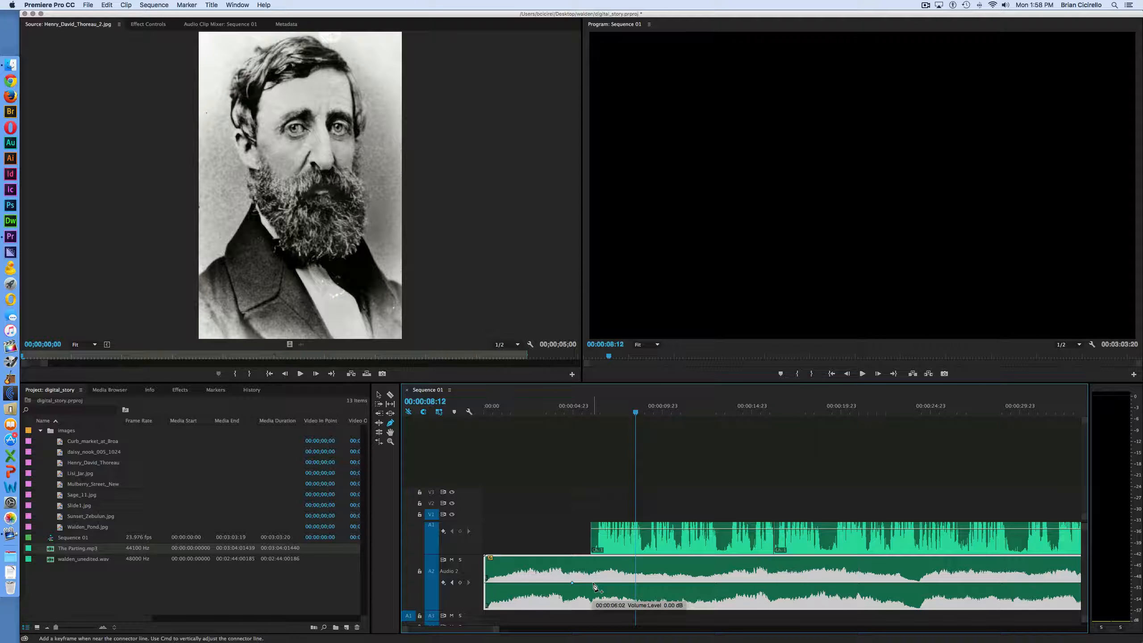
pyautogui.click(593, 585)
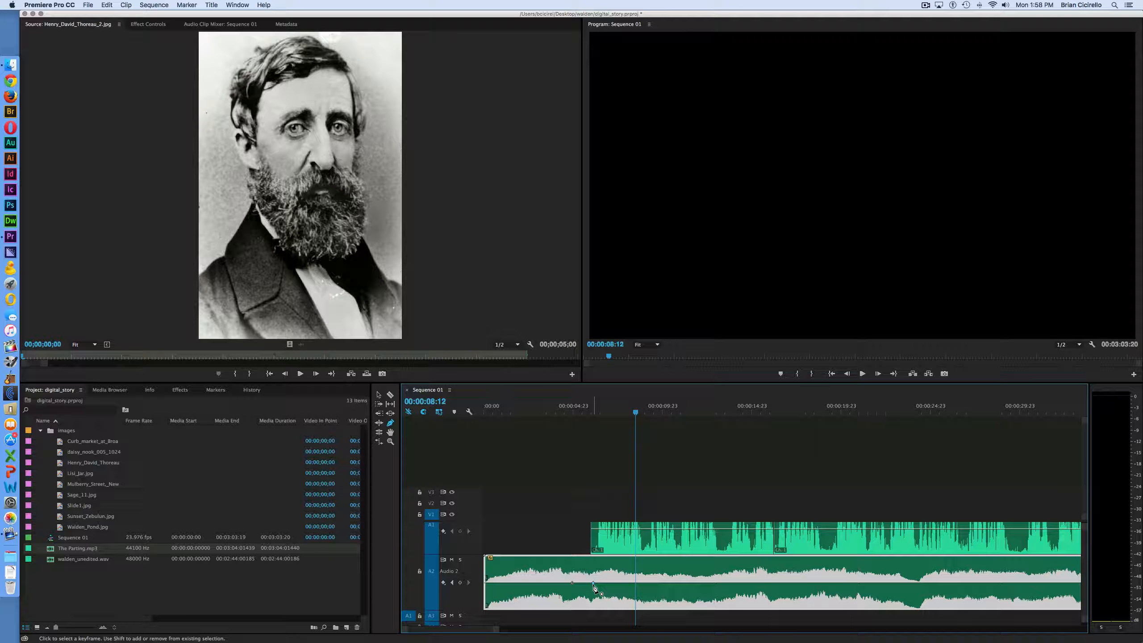
pyautogui.moveTo(594, 586); pyautogui.dragTo(593, 601)
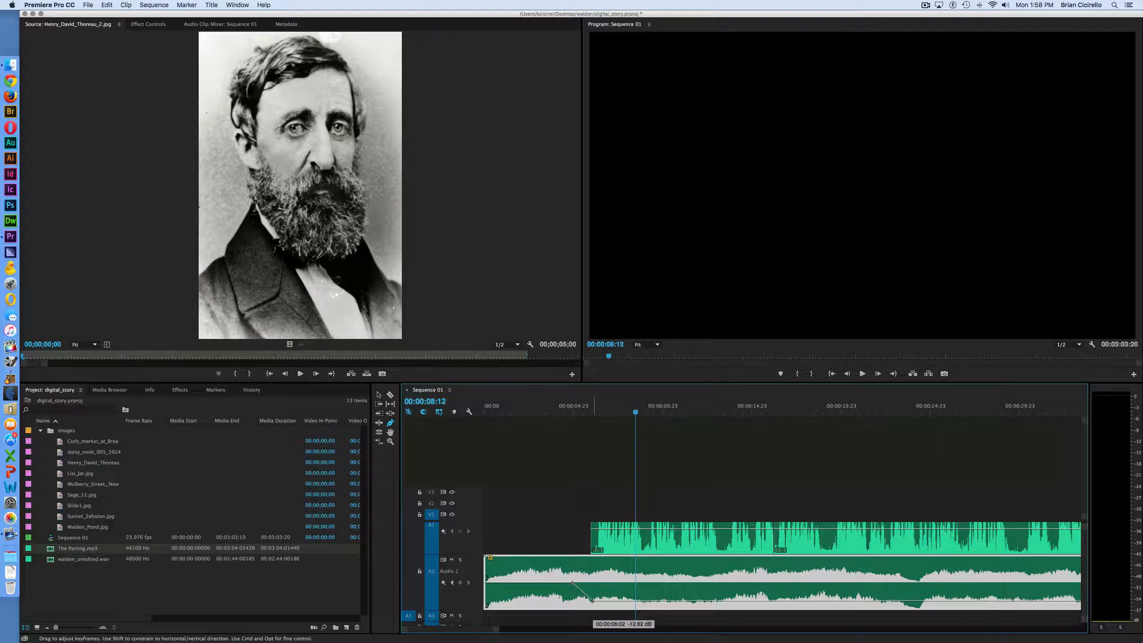
pyautogui.moveTo(593, 600); pyautogui.dragTo(593, 601)
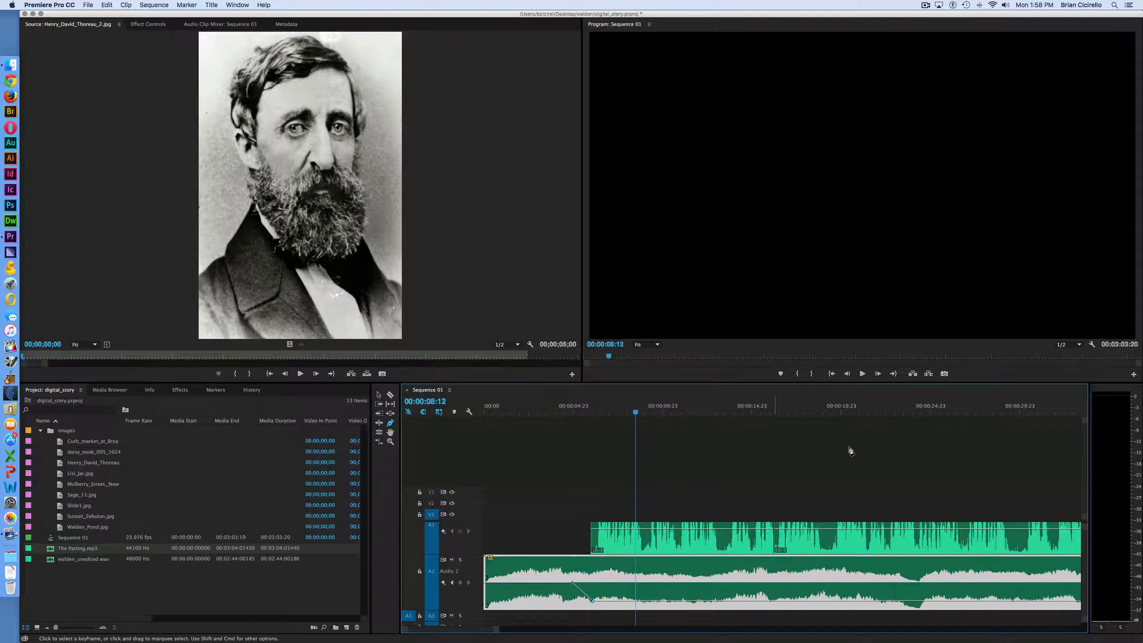
# Step: Play the sequence from 00:00:02:10 past the narration's entry to hear the music's volume drop
pyautogui.click(528, 412)
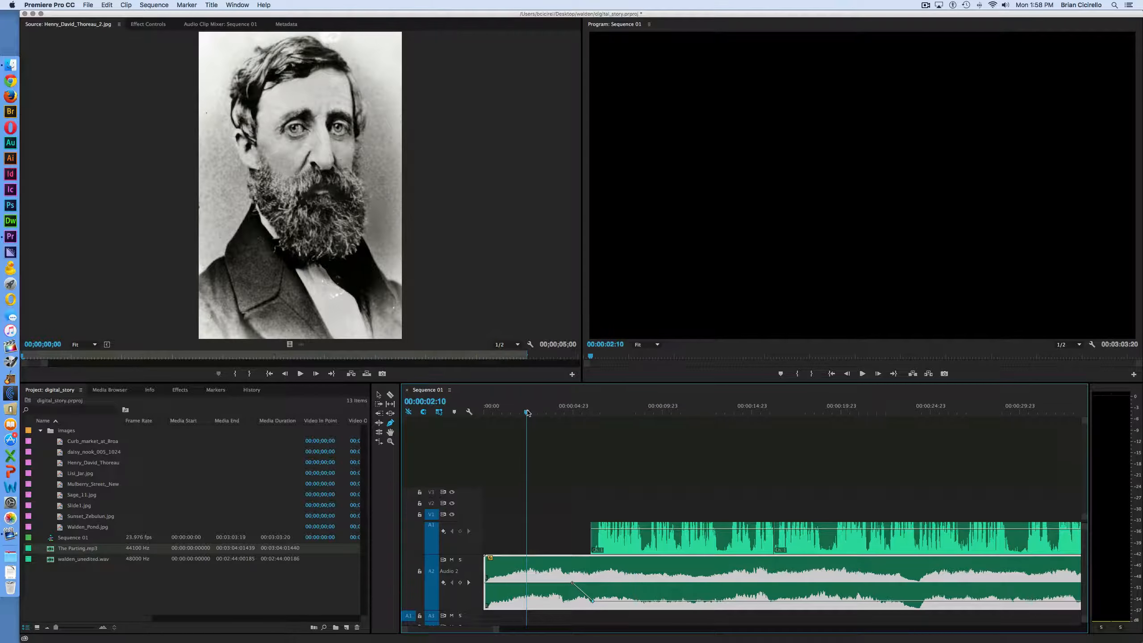
pyautogui.press('space')
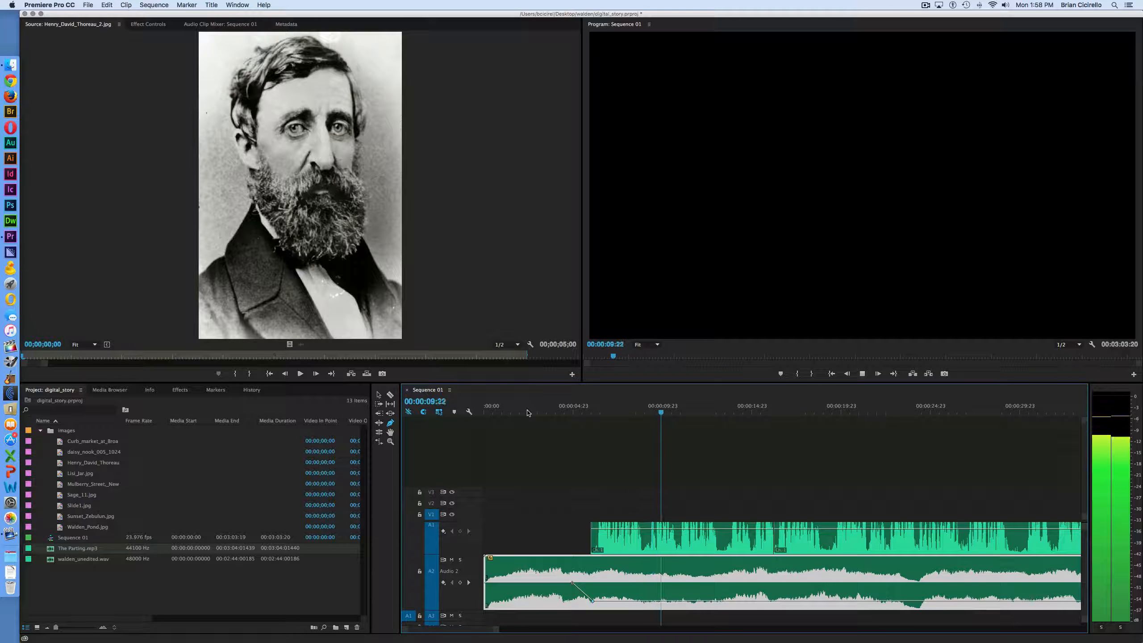
pyautogui.press('space')
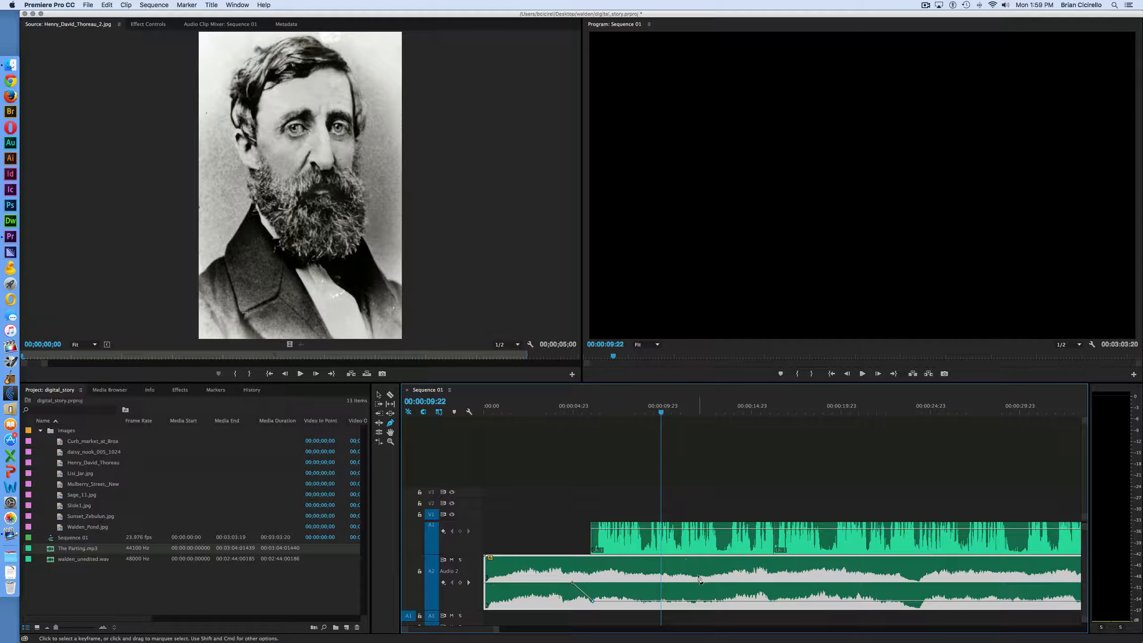
# Step: Split the music clip on A2 with the Razor tool at the quiet dip after the narration's end, at about 00:02:28:08
pyautogui.hscroll(10, 699, 580)
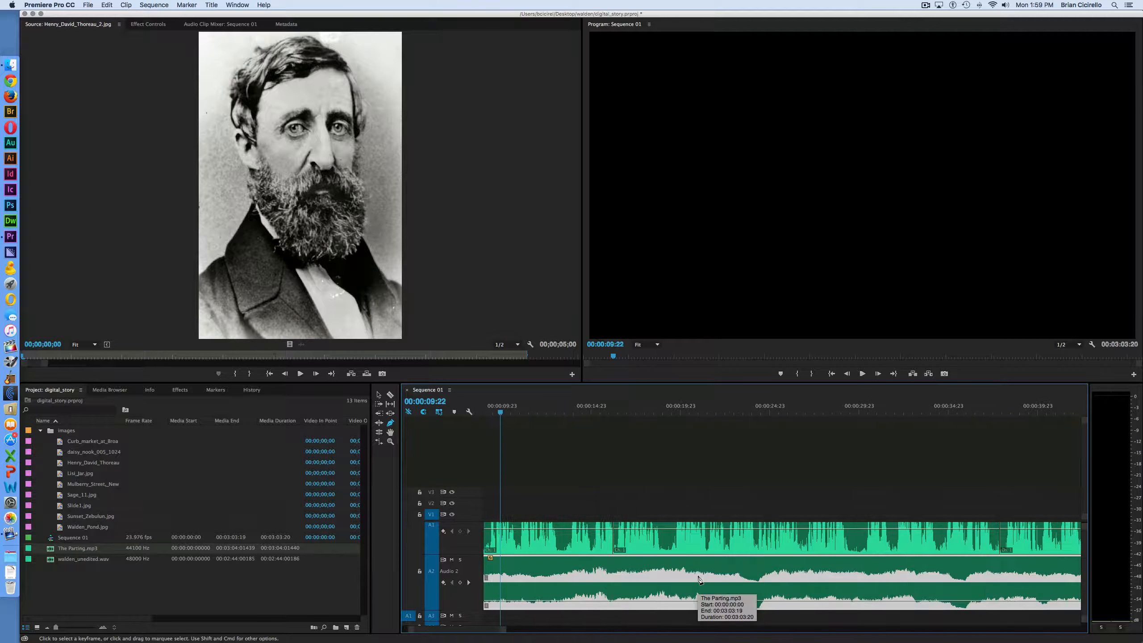
pyautogui.hscroll(20, 699, 580)
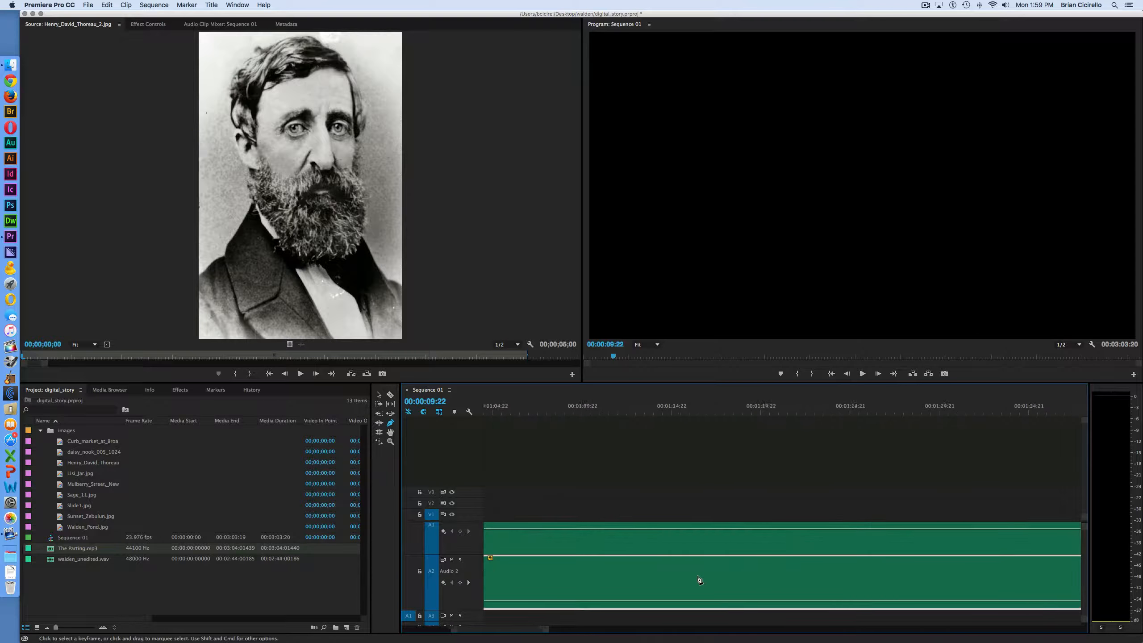
pyautogui.hscroll(10, 699, 580)
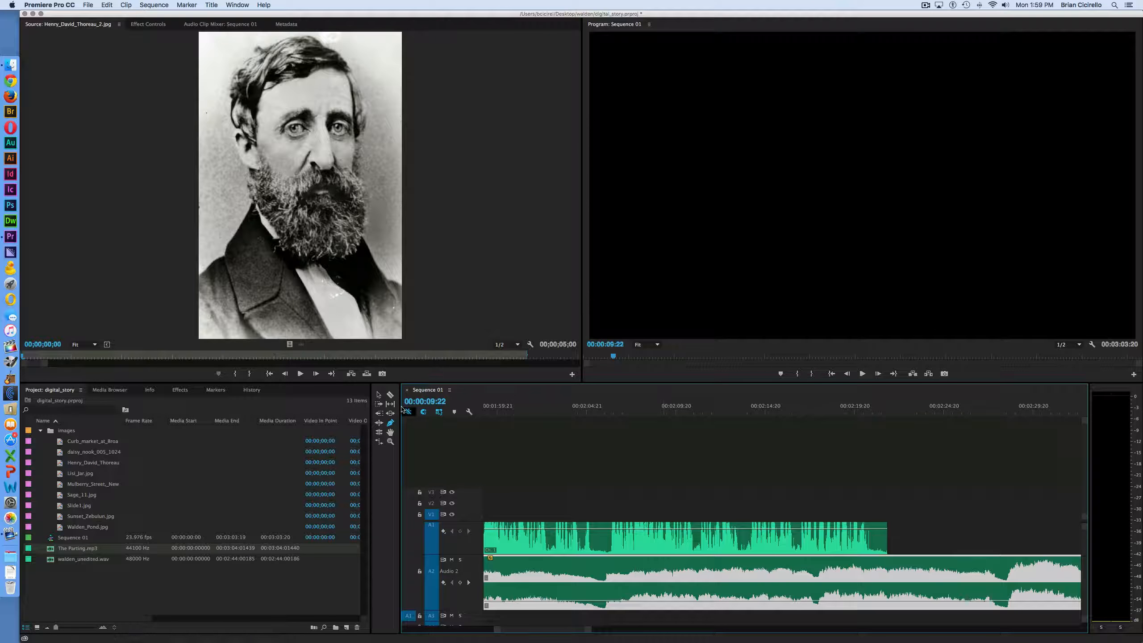
pyautogui.click(390, 395)
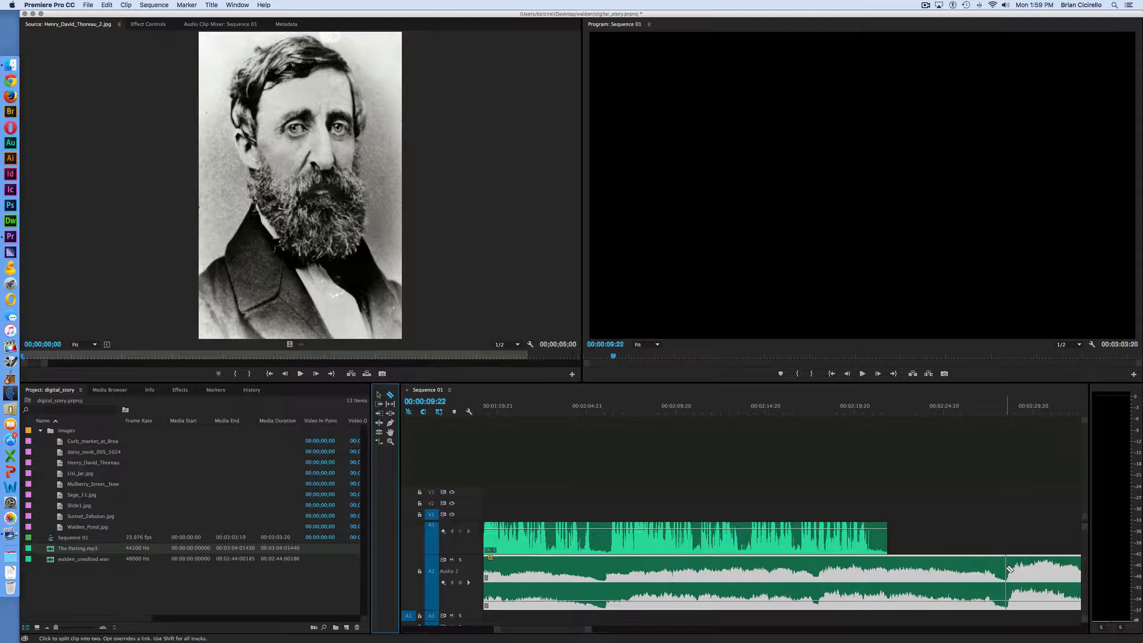
pyautogui.click(880, 570)
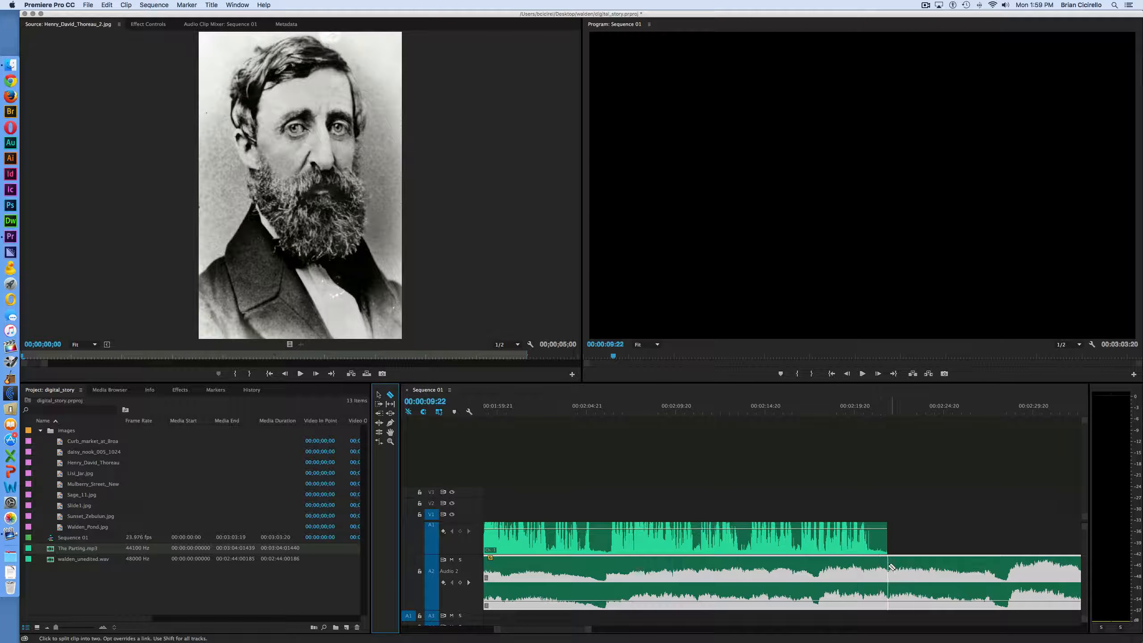
pyautogui.click(1006, 572)
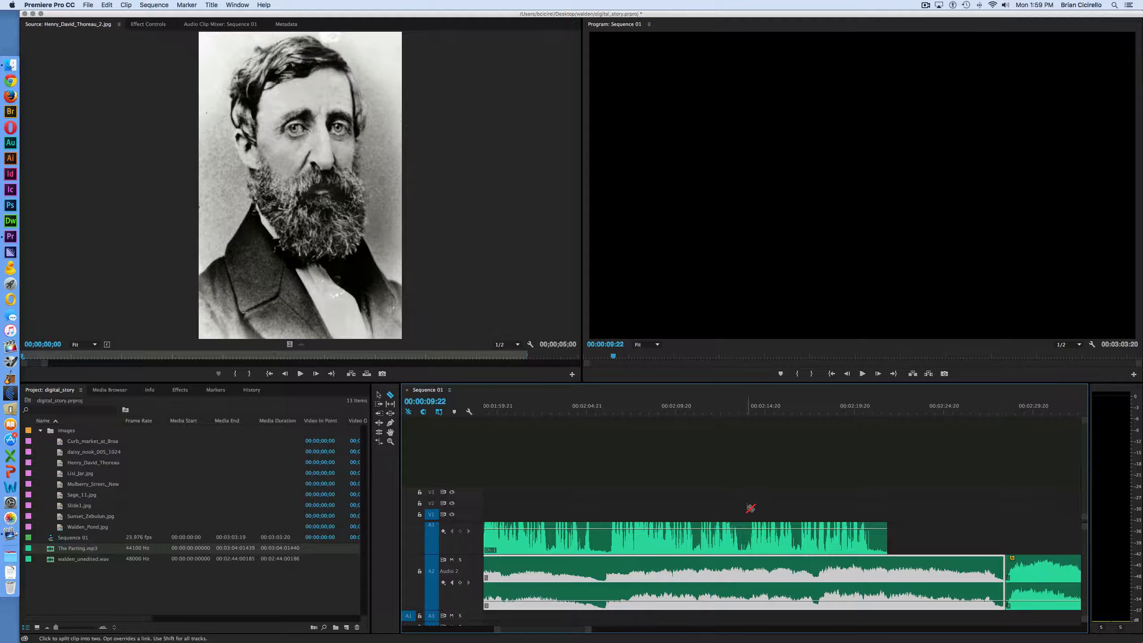
# Step: Select the leftover music segment after the cut at about 00:02:28:08 and delete it
pyautogui.hscroll(10, 751, 507)
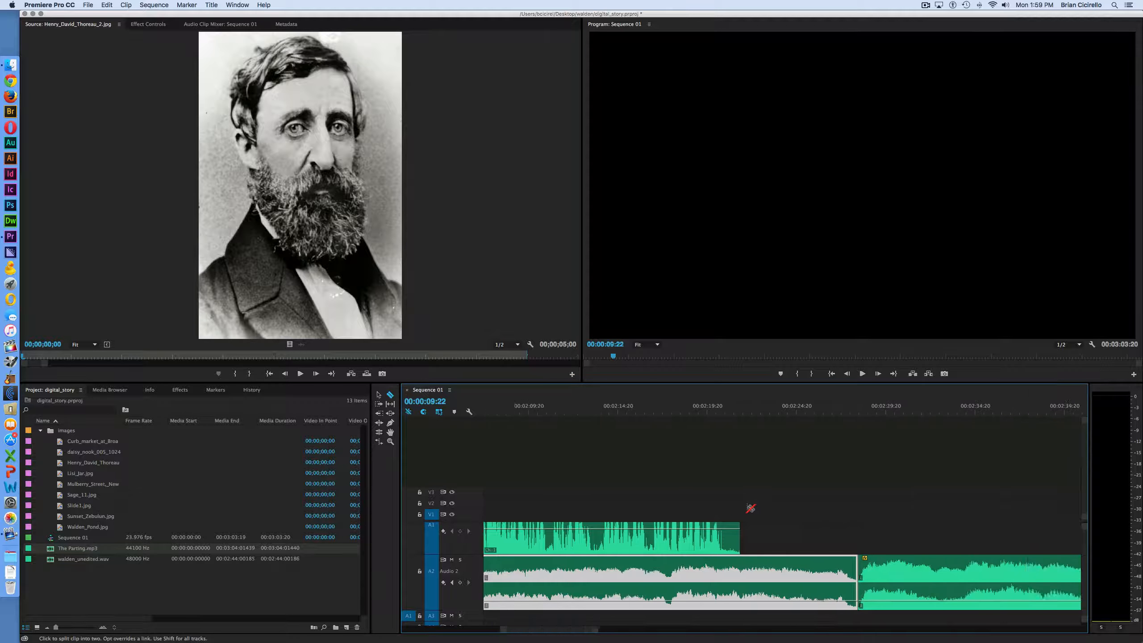
pyautogui.click(379, 395)
pyautogui.click(709, 562)
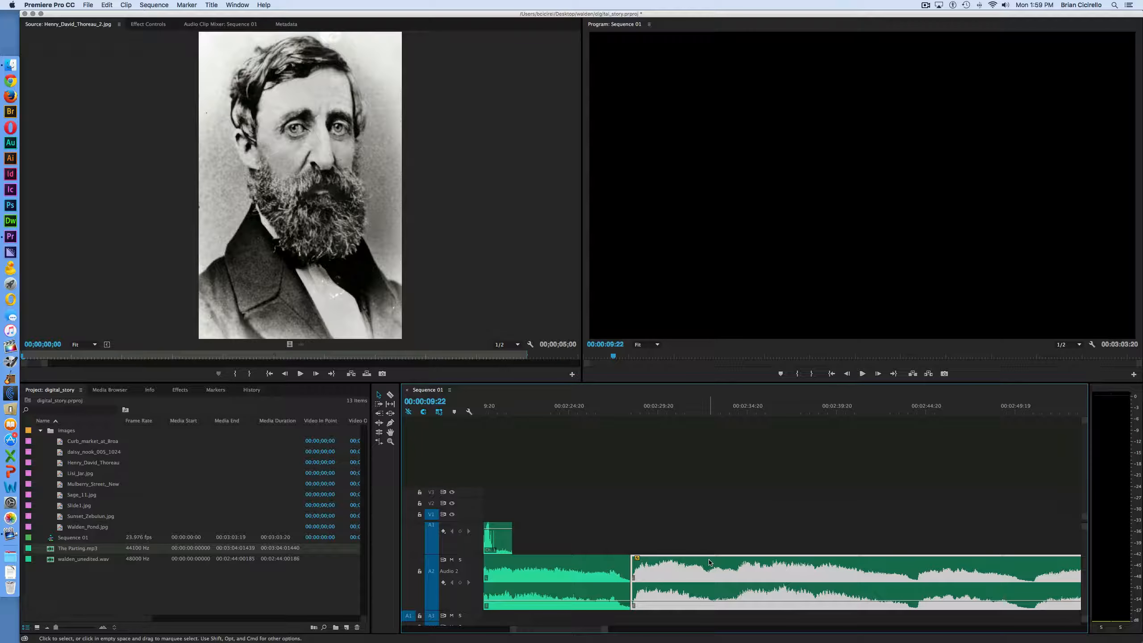
pyautogui.press('Delete')
pyautogui.hscroll(-5, 720, 563)
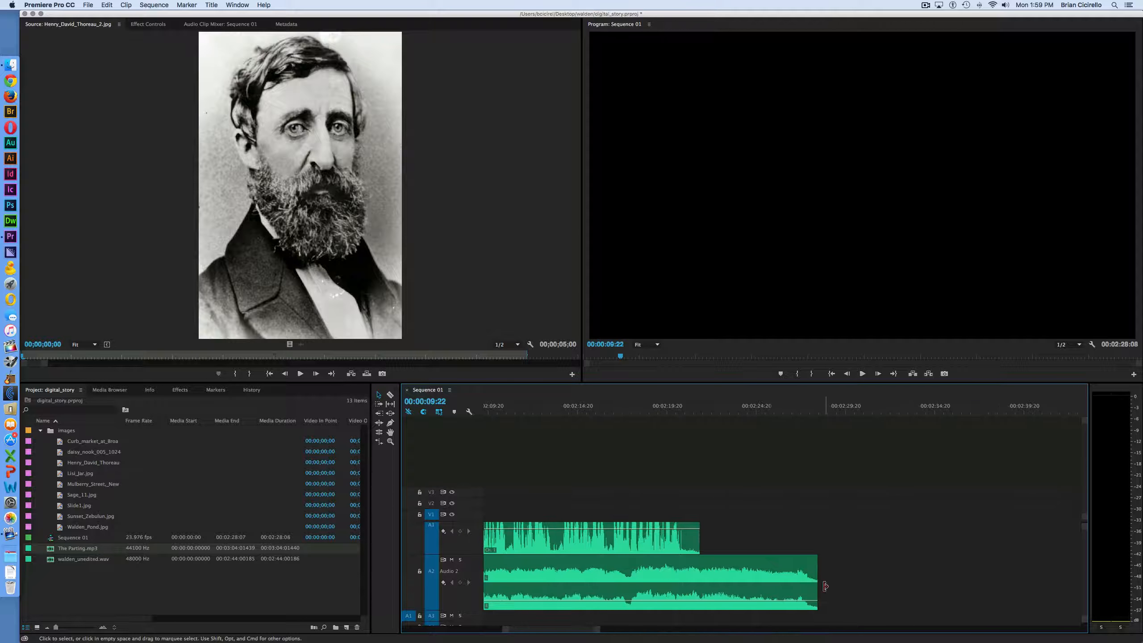
# Step: With the Pen tool, add music volume keyframes at about 00:02:21:04 and 00:02:21:20, and raise the second to bring the music back up
pyautogui.click(649, 412)
pyautogui.press('space')
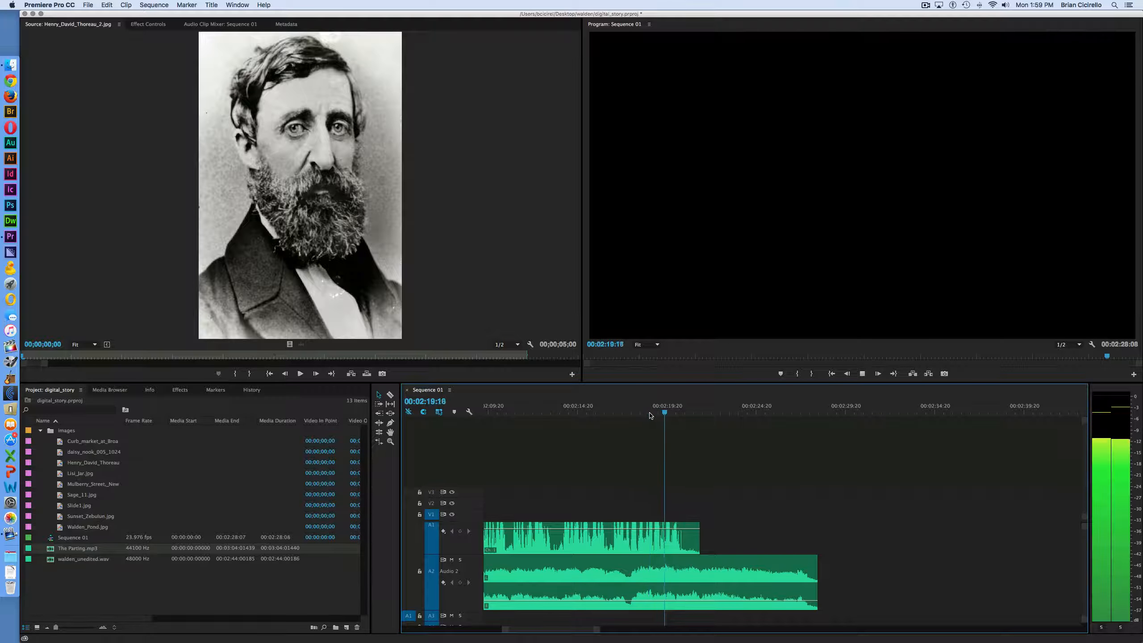
pyautogui.press('space')
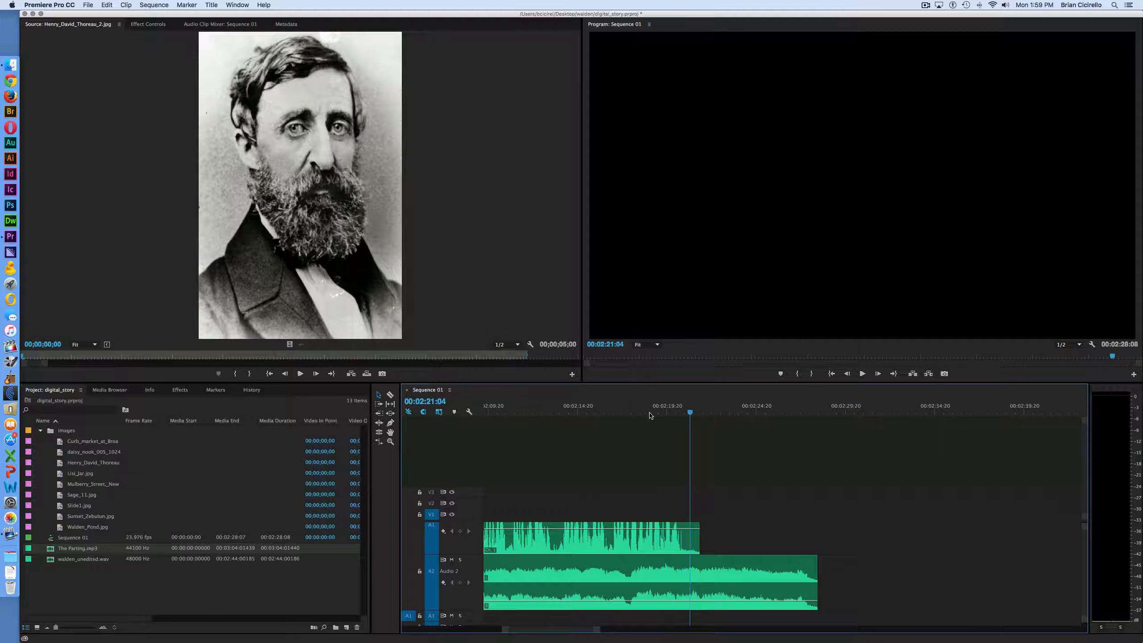
pyautogui.click(390, 422)
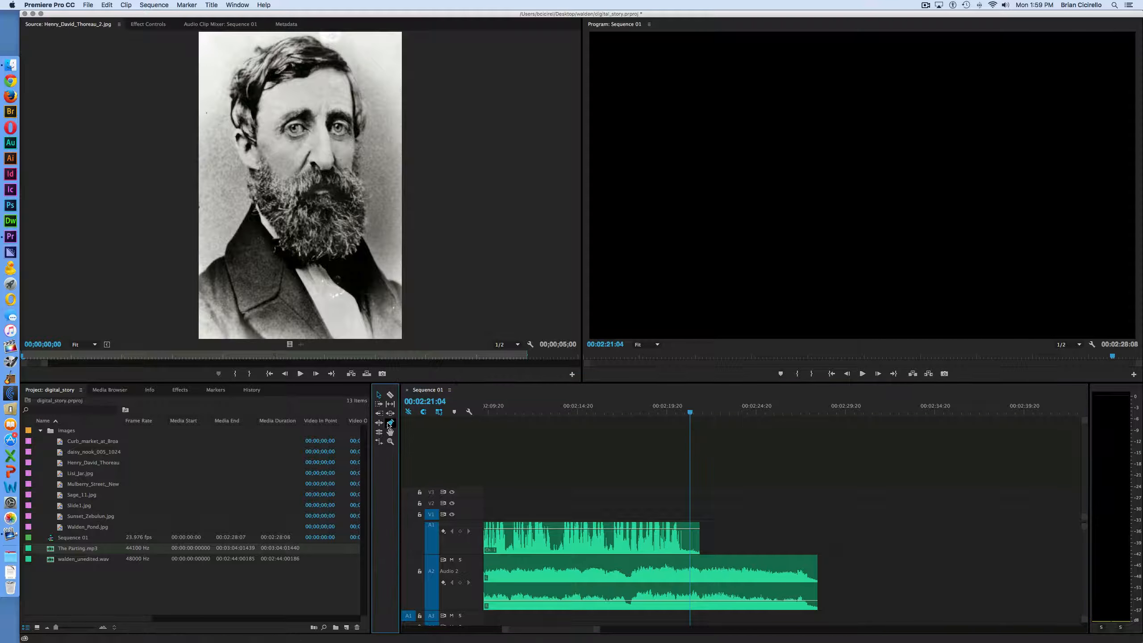
pyautogui.click(692, 604)
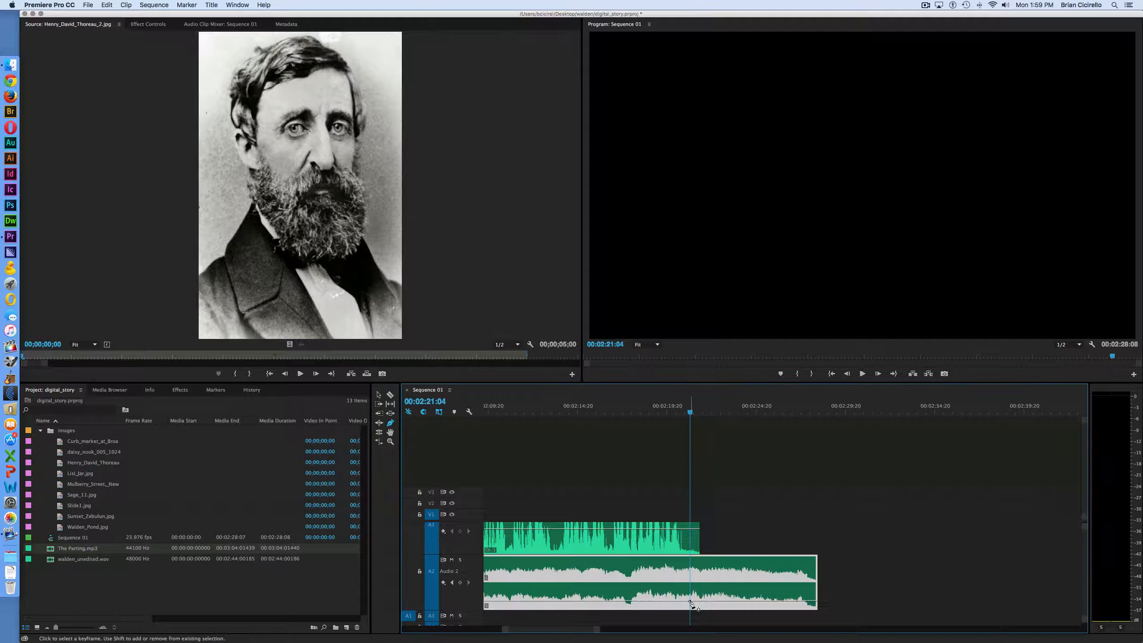
pyautogui.moveTo(691, 603)
pyautogui.click(703, 602)
pyautogui.moveTo(704, 602)
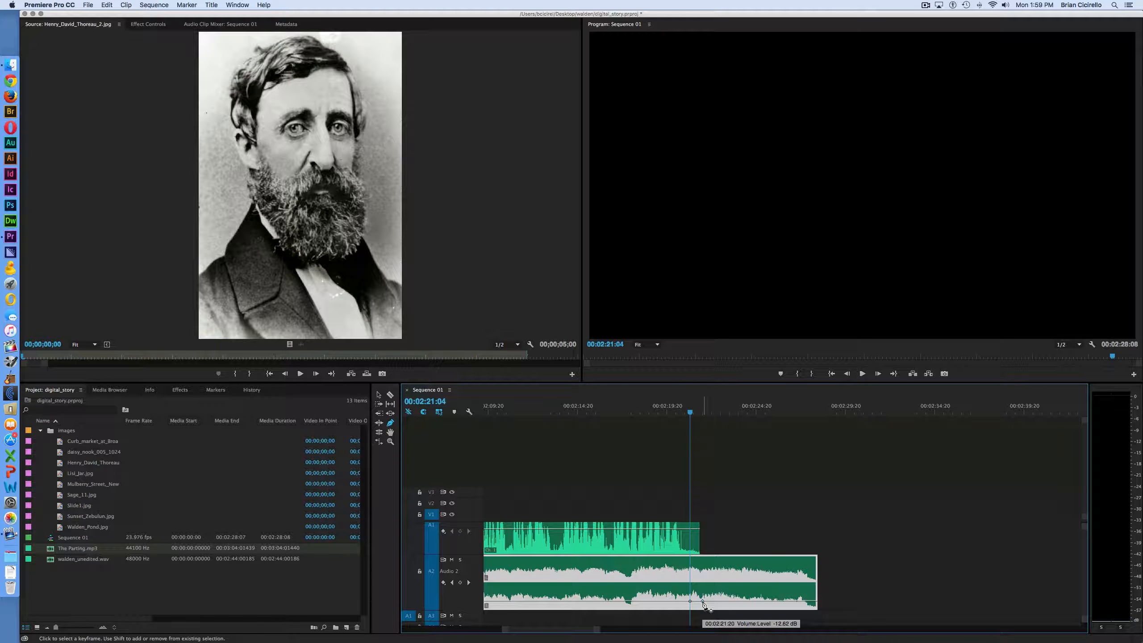
pyautogui.moveTo(703, 601); pyautogui.dragTo(703, 583)
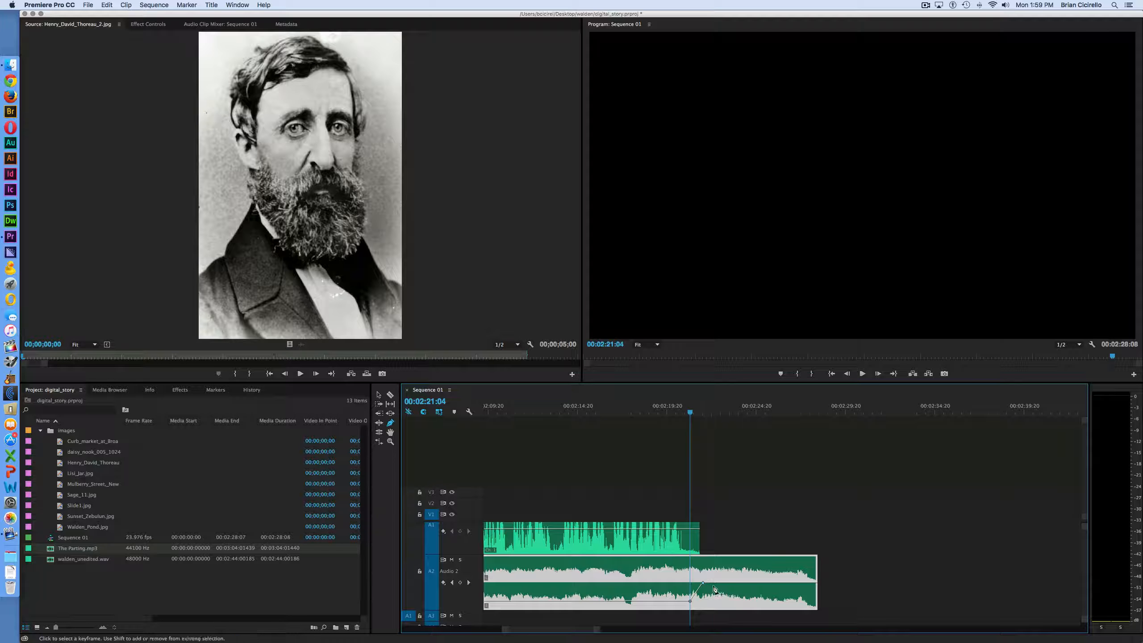
# Step: Add music volume keyframes at about 00:02:25 and near the clip's end, lower the last one for a fade-out, and play it back
pyautogui.click(761, 584)
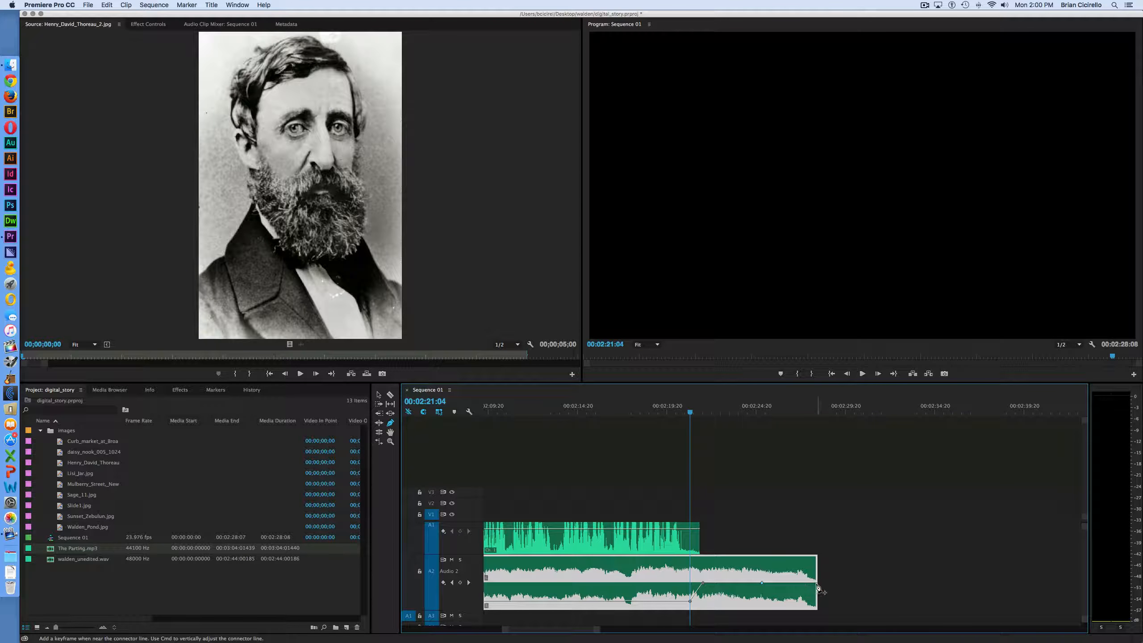
pyautogui.click(818, 585)
pyautogui.moveTo(817, 584); pyautogui.dragTo(817, 606)
pyautogui.click(645, 413)
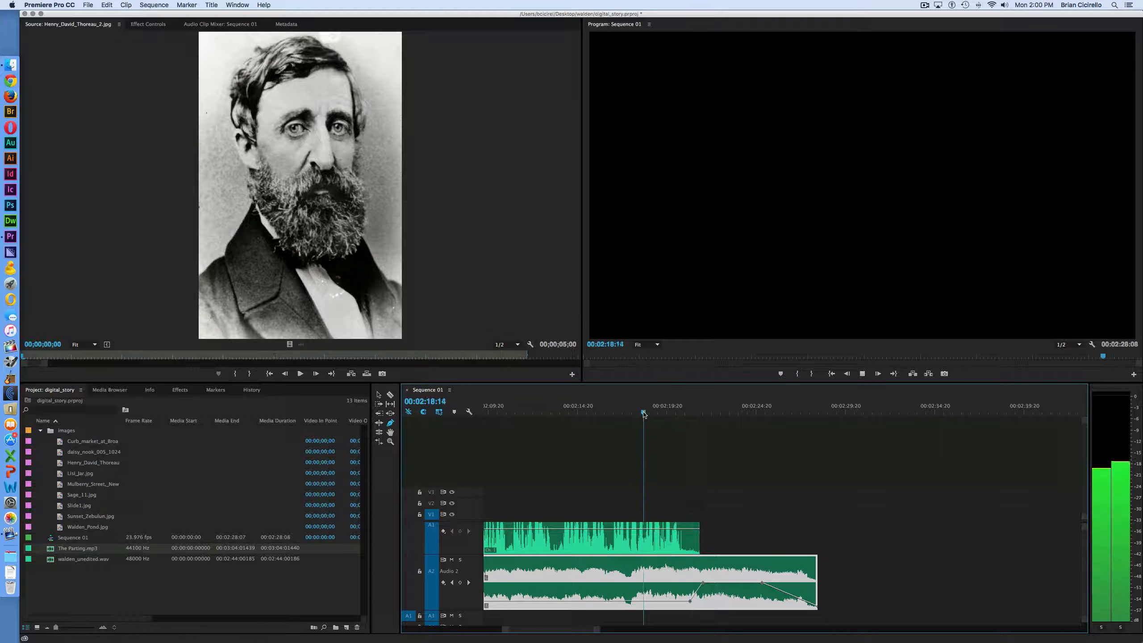
pyautogui.press('space')
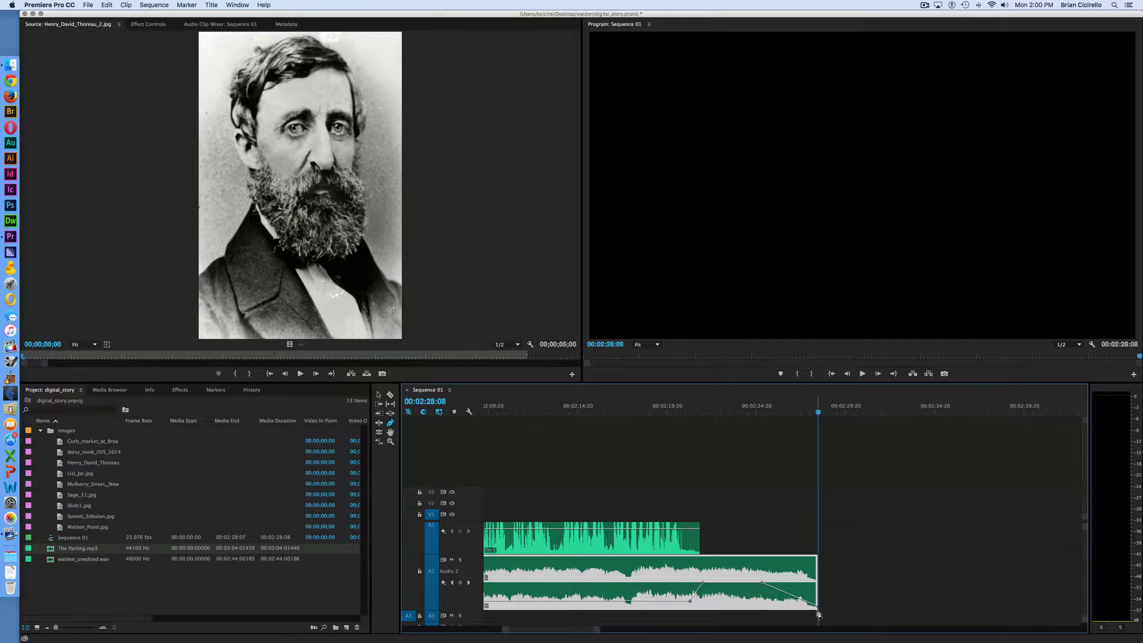
# Step: Lower the music's final volume keyframe further, then play the fade-out from about 00:02:25
pyautogui.moveTo(817, 607); pyautogui.dragTo(817, 609)
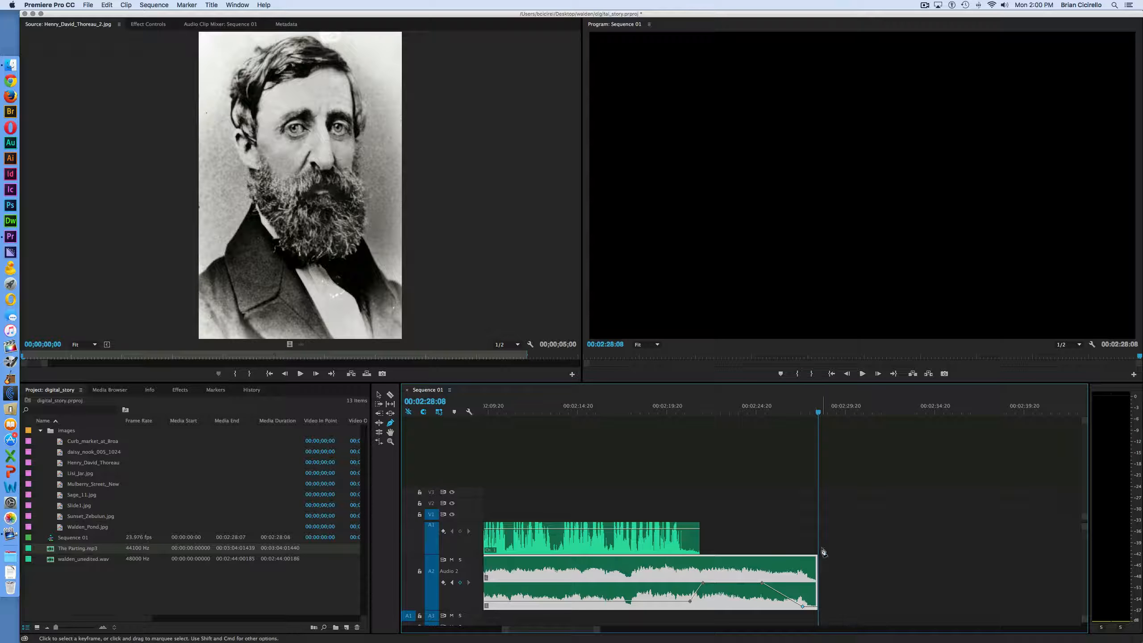
pyautogui.click(756, 412)
pyautogui.press('space')
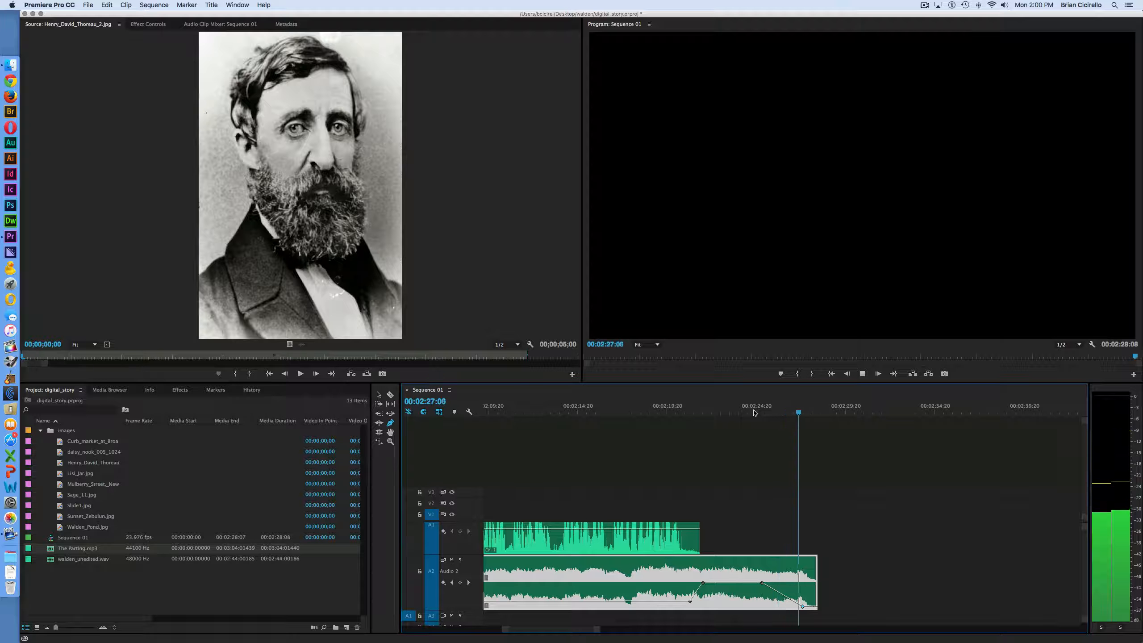
pyautogui.press('space')
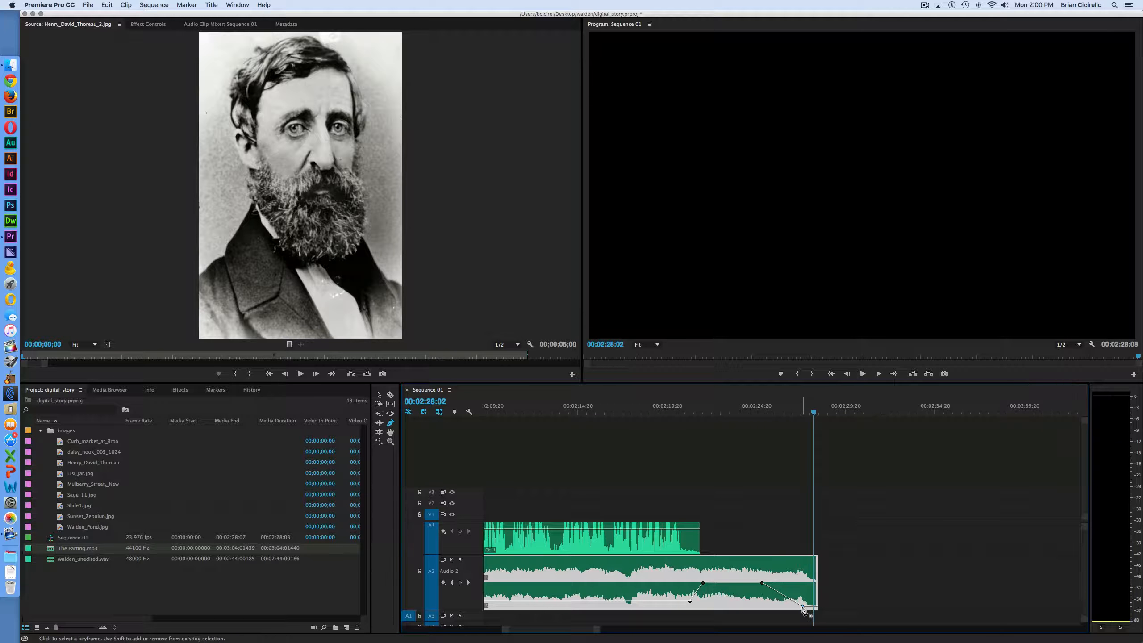
# Step: Move the fade-out's starting keyframe earlier to about 00:02:24 and play the ending of the music
pyautogui.moveTo(803, 607); pyautogui.dragTo(749, 583)
pyautogui.click(745, 408)
pyautogui.press('space')
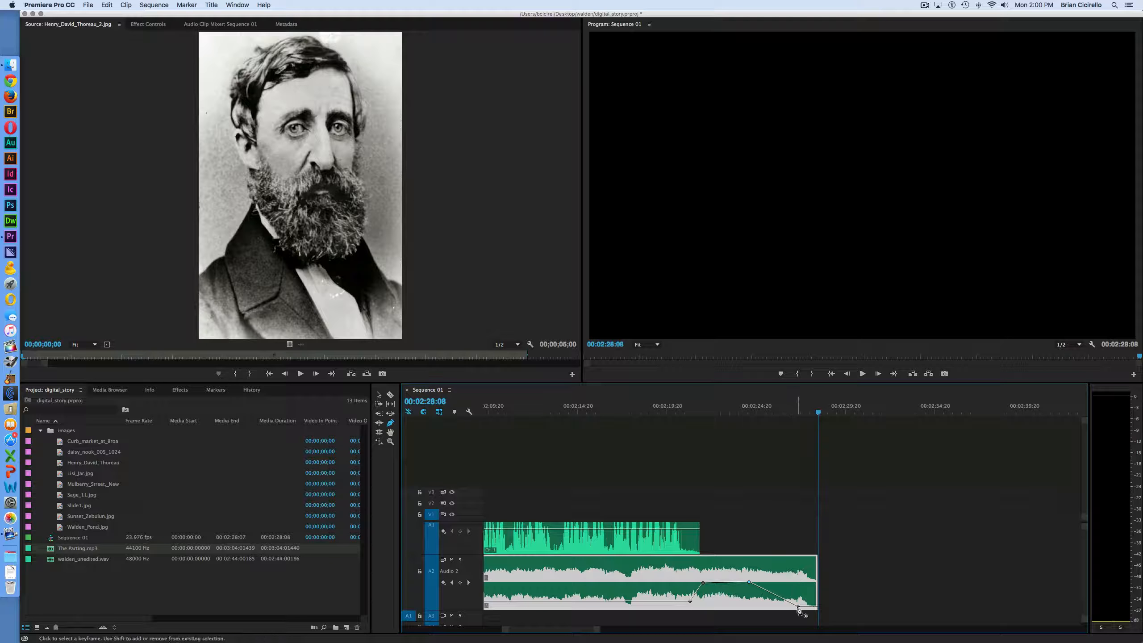
# Step: Move the fade-out's last keyframe to about 00:02:26:16 at -∞ dB and replay the end of the music
pyautogui.moveTo(799, 608); pyautogui.dragTo(790, 610)
pyautogui.click(736, 411)
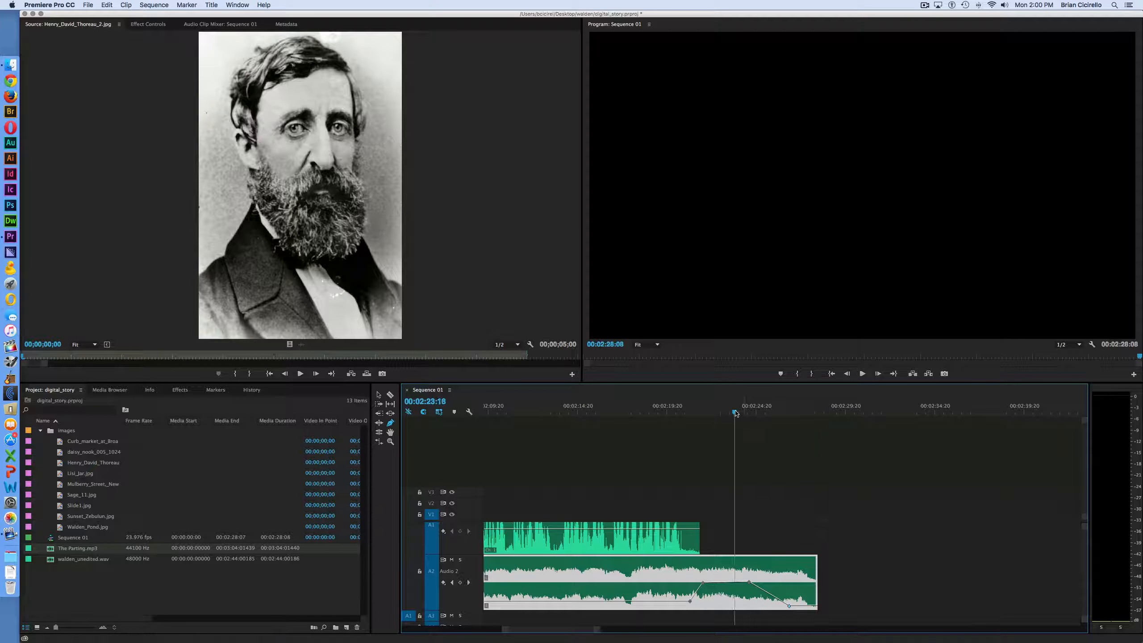
pyautogui.press('space')
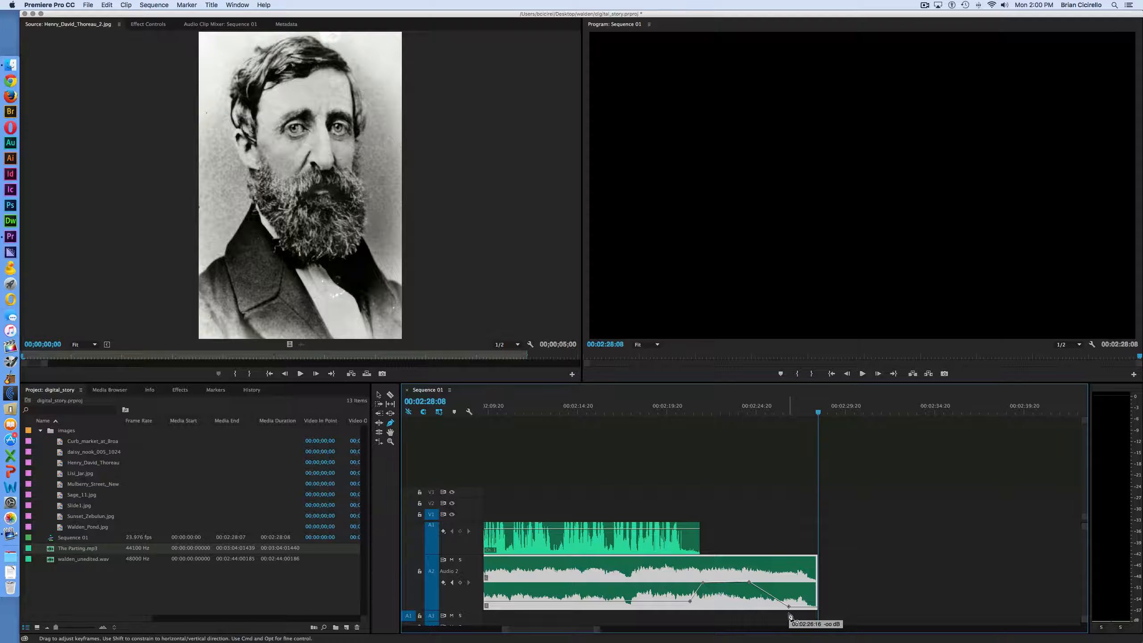
pyautogui.click(773, 408)
pyautogui.press('space')
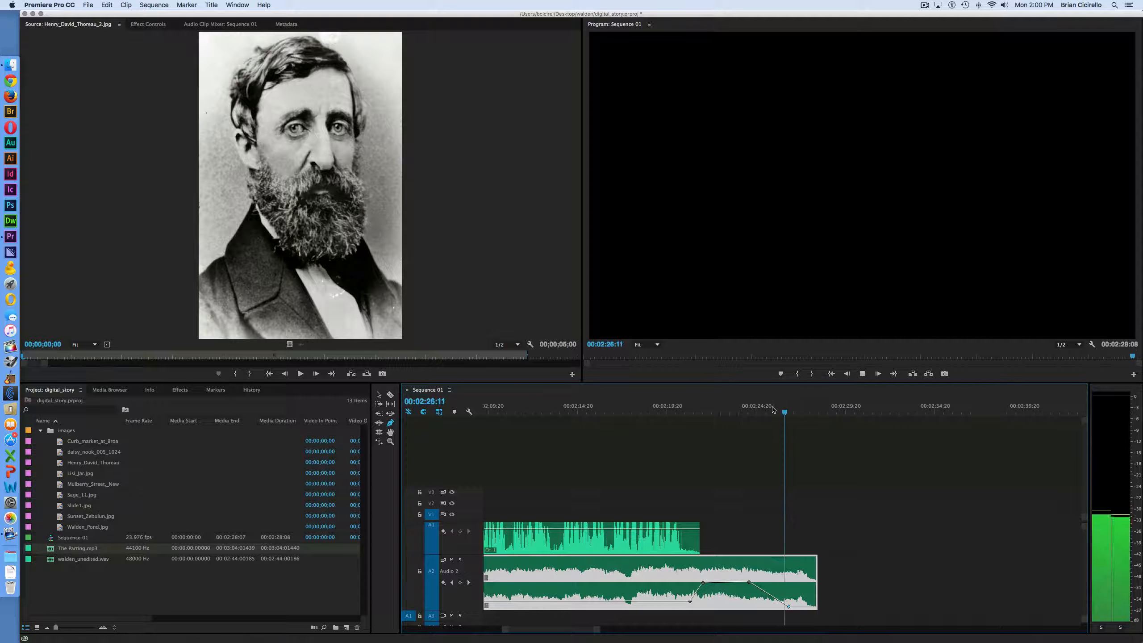
pyautogui.press('space')
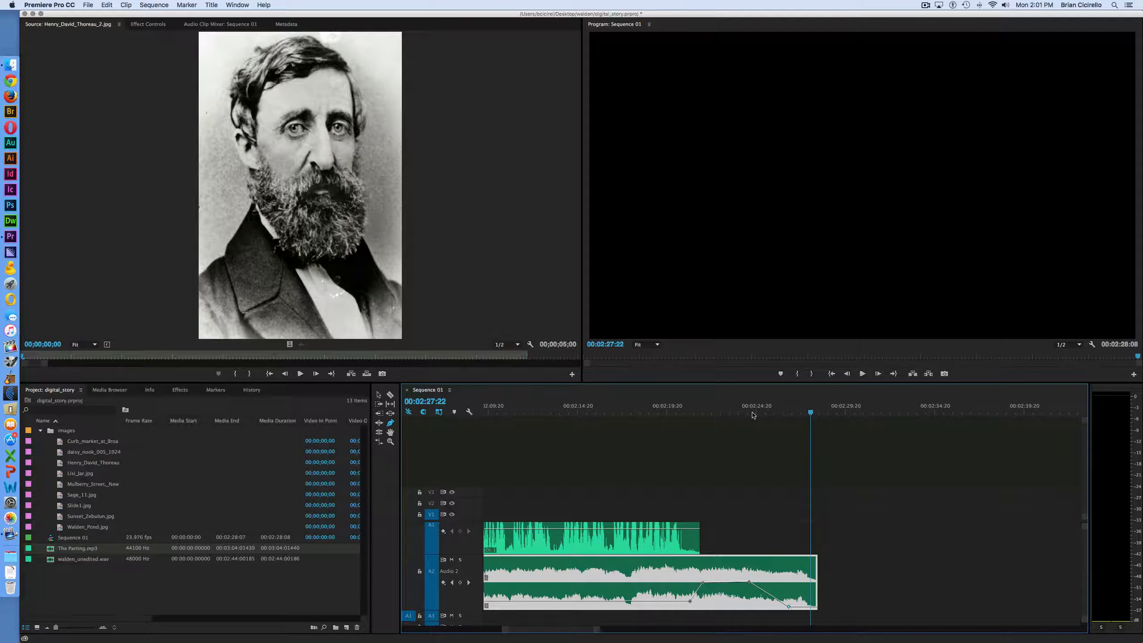
# Step: Reduce the height of music track A2 with the whole sequence in view and narration track A1 kept taller
pyautogui.hscroll(-10, 855, 540)
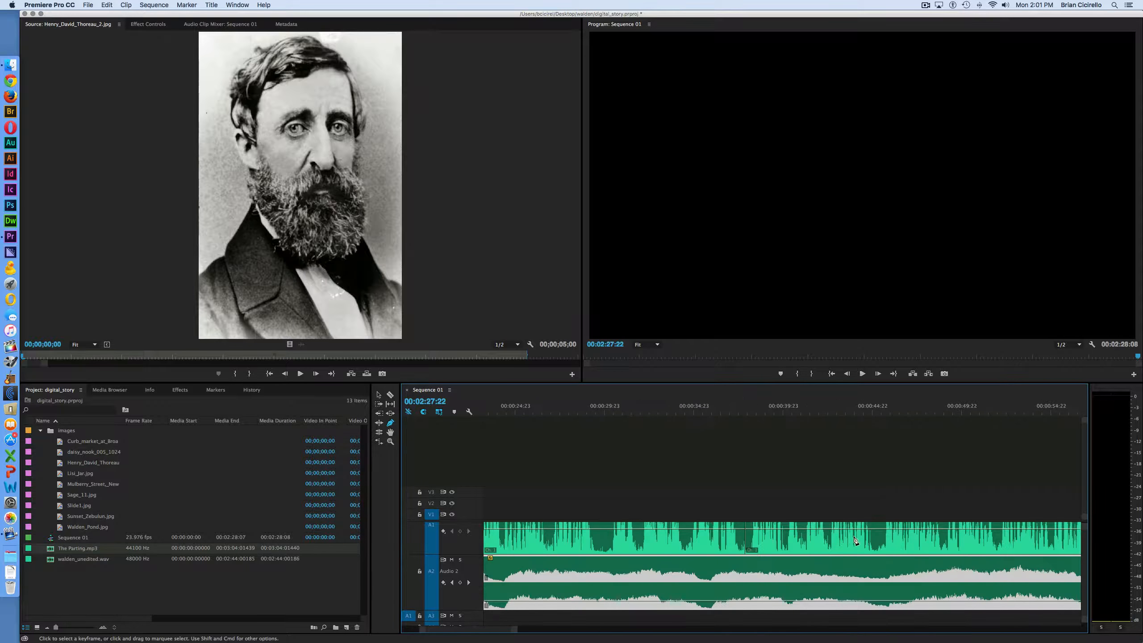
pyautogui.hscroll(-3, 855, 541)
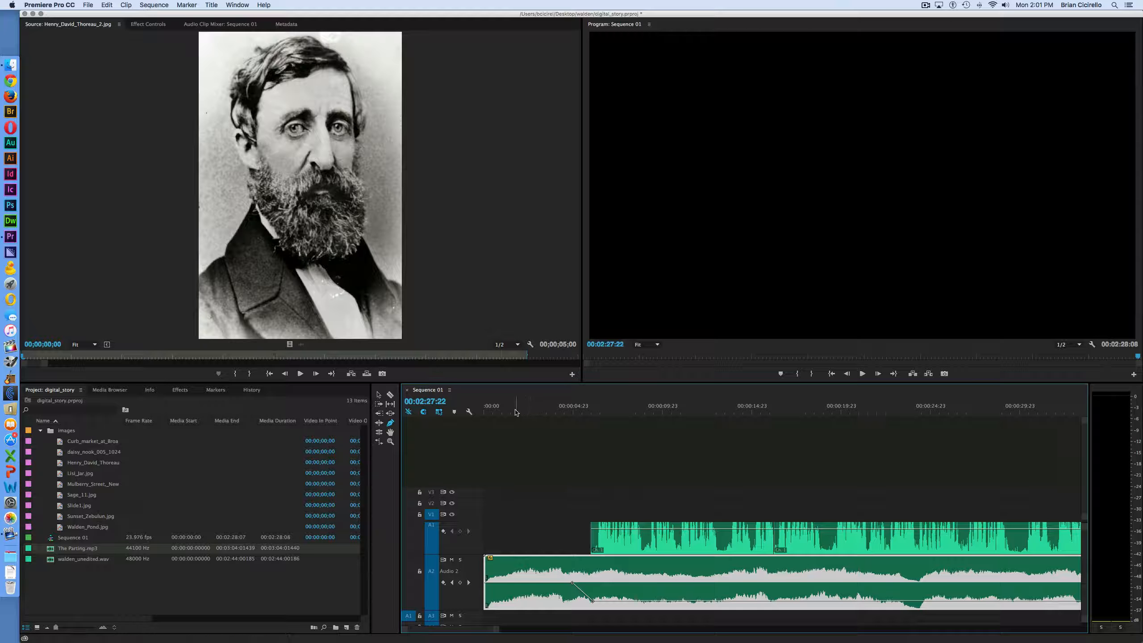
pyautogui.hscroll(2, 548, 534)
pyautogui.hscroll(-2, 545, 533)
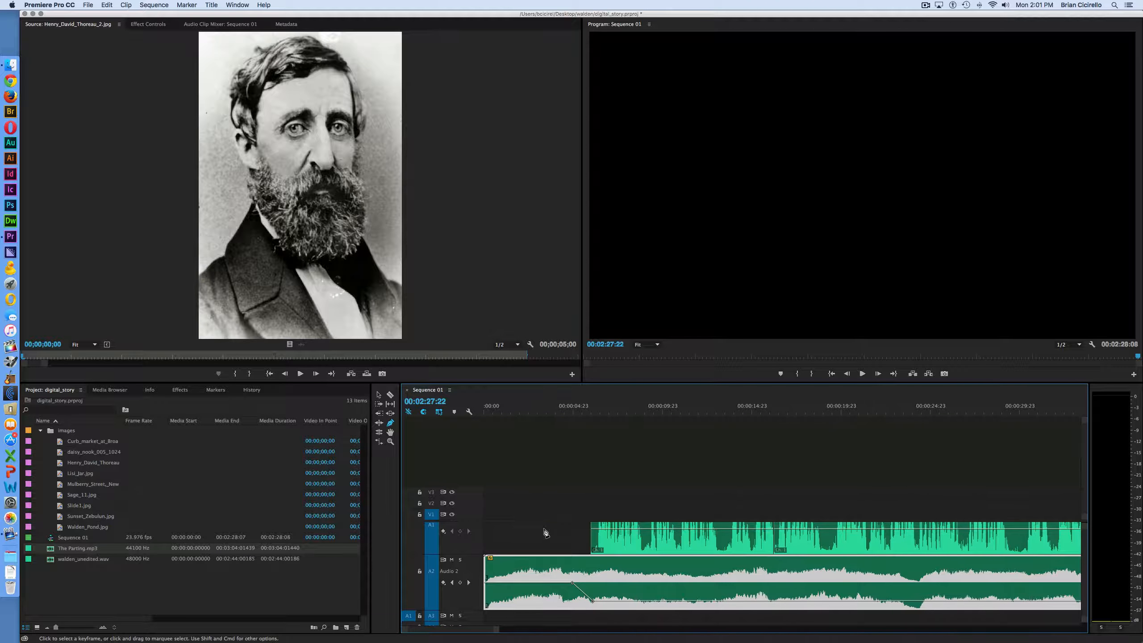
pyautogui.press('-')
pyautogui.press('-')
pyautogui.press('-')
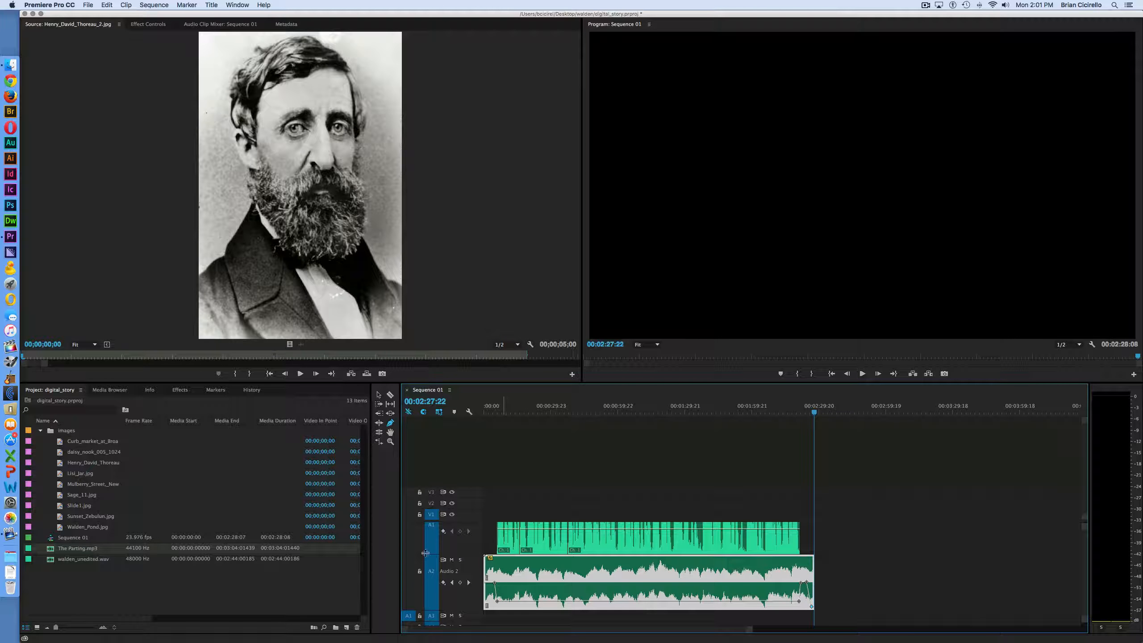
pyautogui.moveTo(425, 553); pyautogui.dragTo(478, 539)
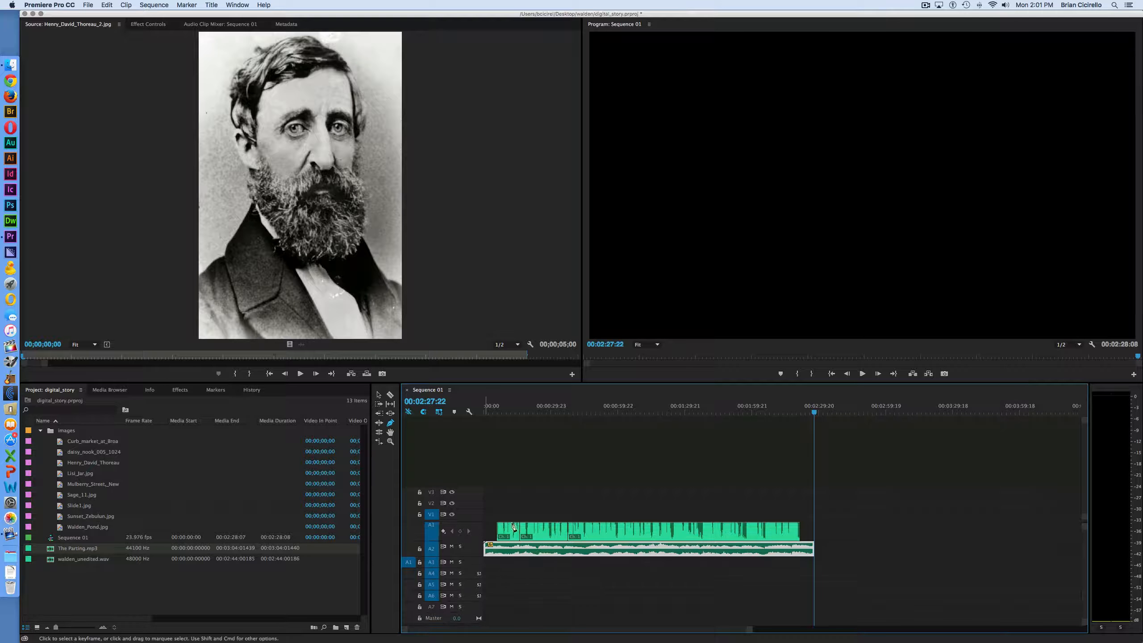
pyautogui.moveTo(1085, 555); pyautogui.dragTo(1085, 548)
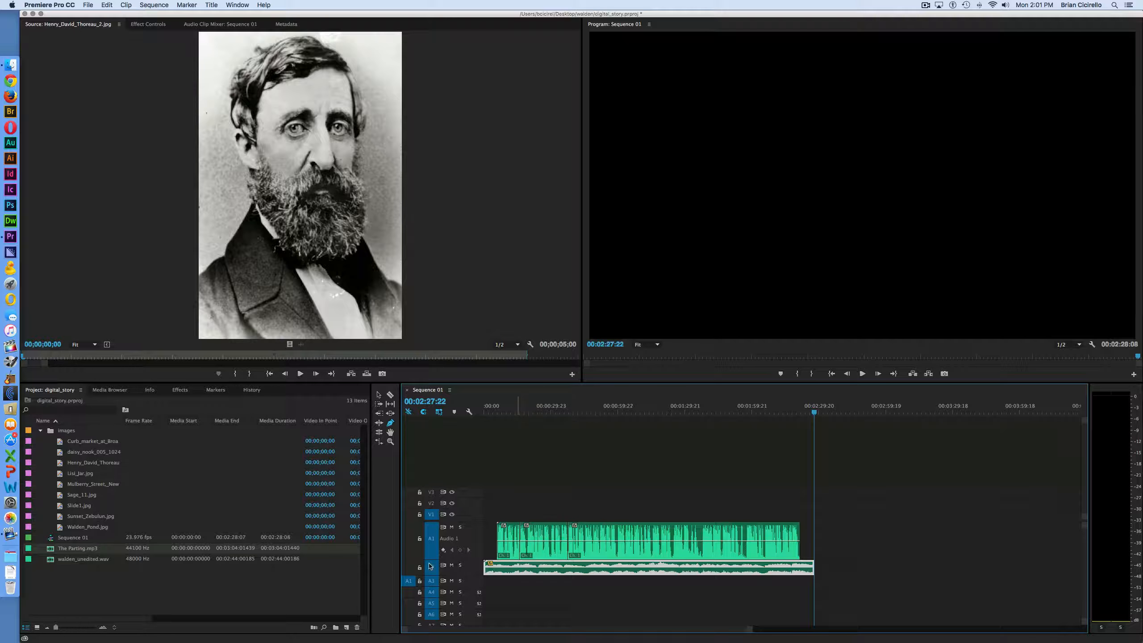
pyautogui.scroll(-1, 470, 540)
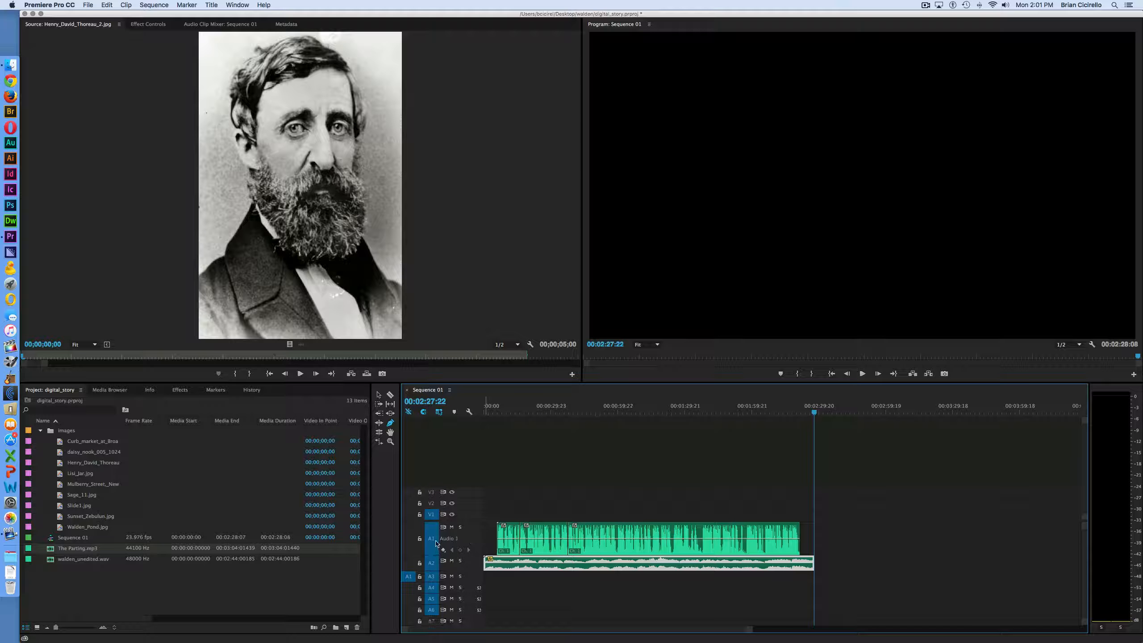
# Step: Lock audio tracks A1 and A2 and switch back to the Selection tool
pyautogui.click(419, 539)
pyautogui.click(420, 563)
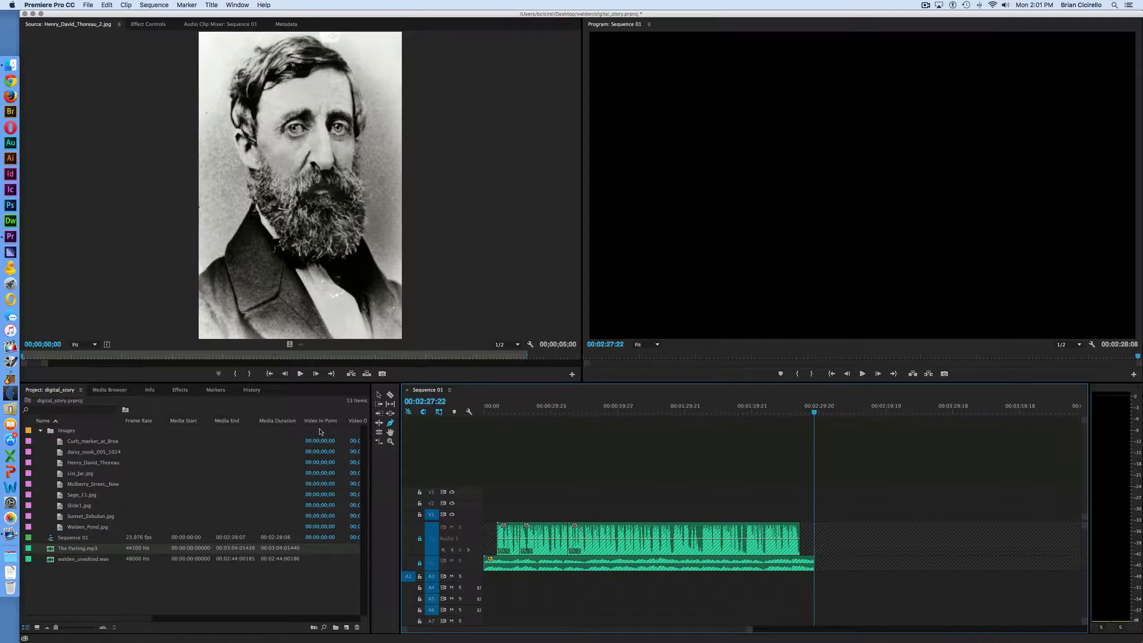
pyautogui.click(378, 397)
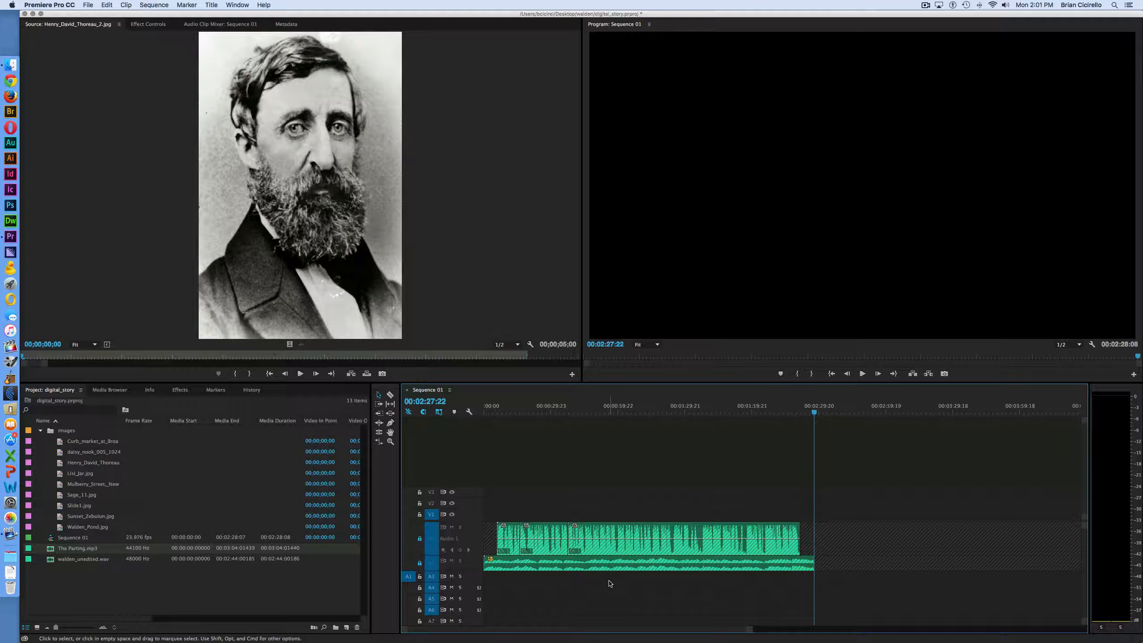
# Step: Place the Henry_David_Thoreau_2.jpg image on video track V1, starting where the narration begins
pyautogui.click(70, 444)
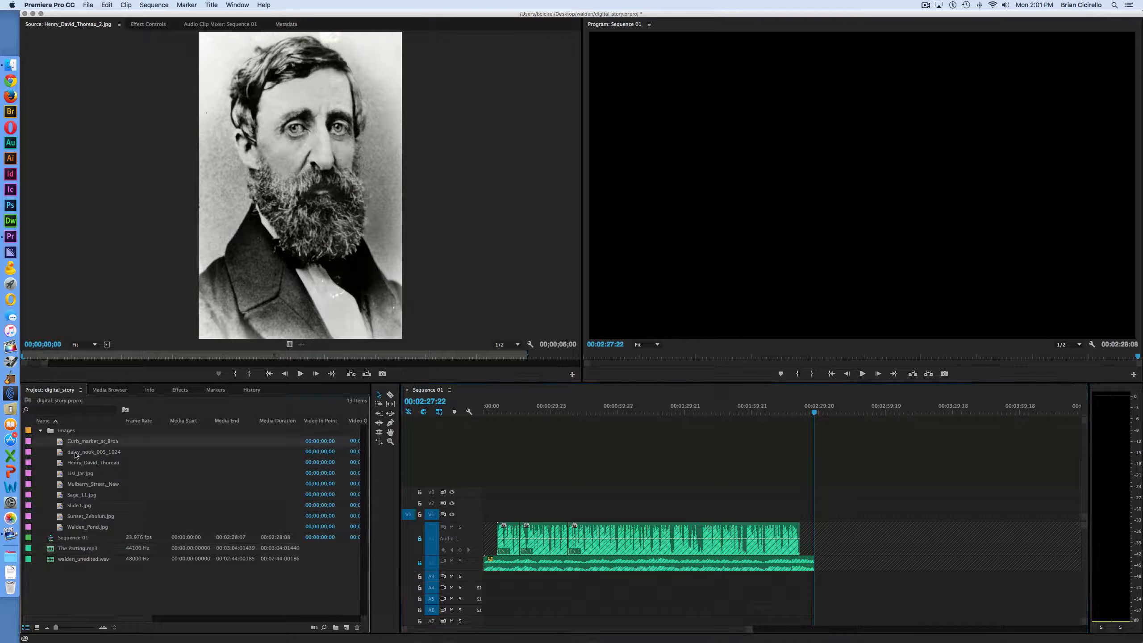
pyautogui.click(93, 466)
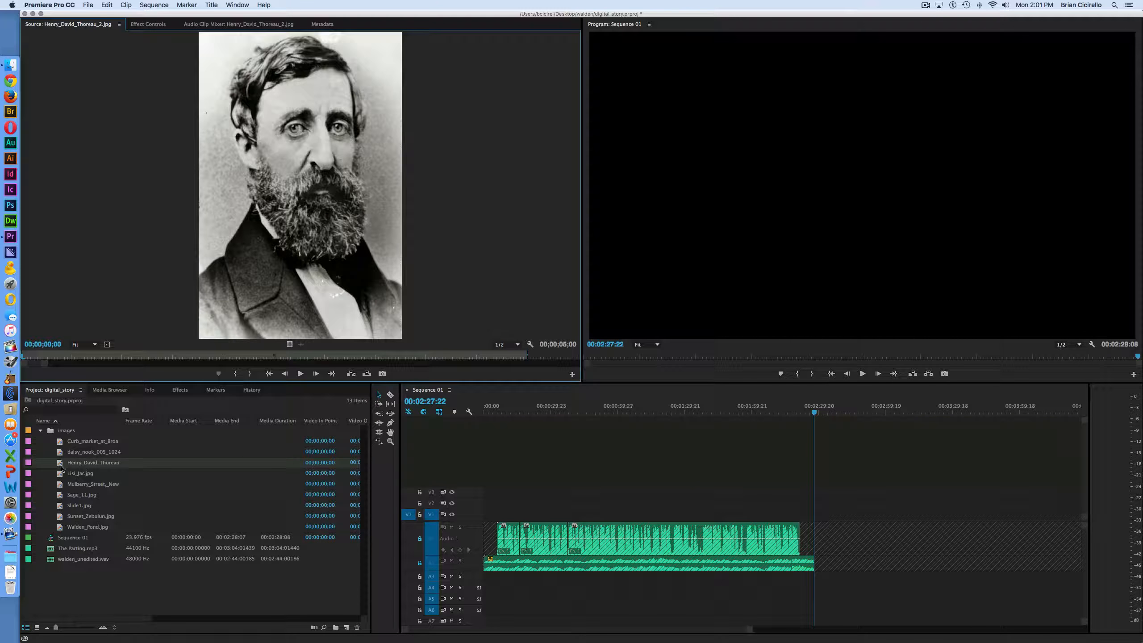
pyautogui.moveTo(58, 467); pyautogui.dragTo(500, 511)
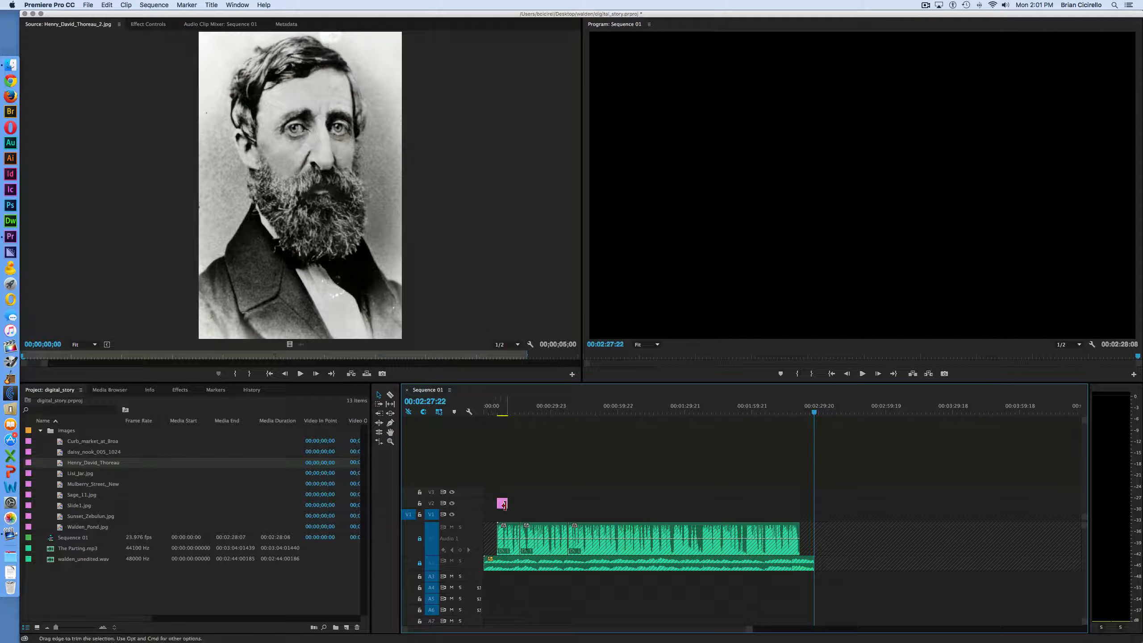
pyautogui.moveTo(502, 504); pyautogui.dragTo(506, 515)
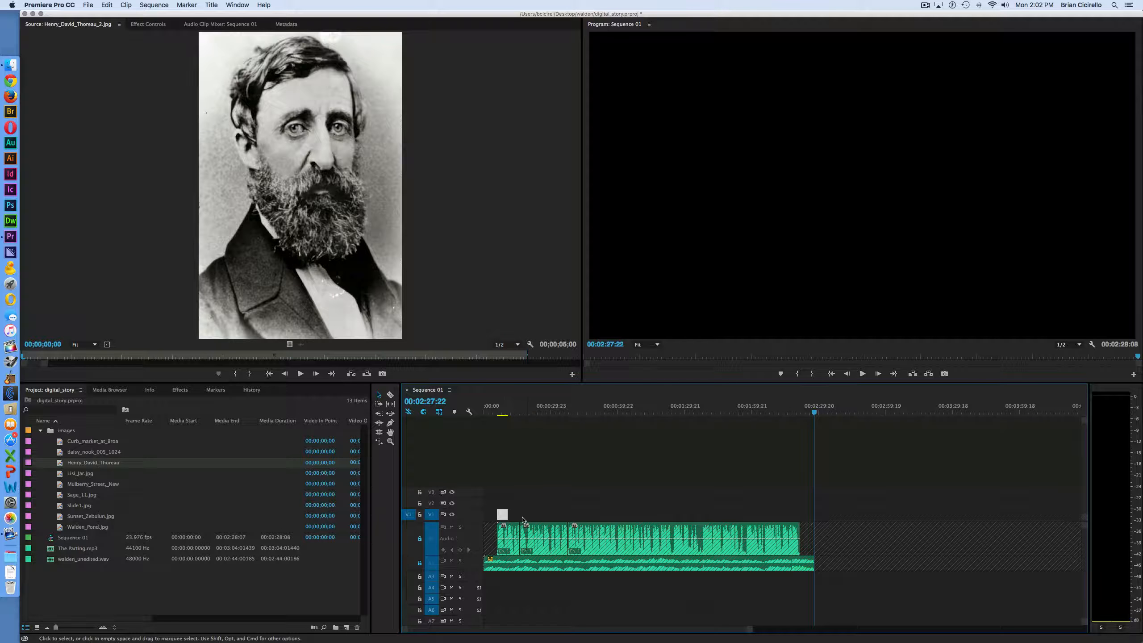
# Step: View the Thoreau image in the sequence at about 00:00:08:09 with the timeline enlarged around its clip
pyautogui.moveTo(494, 413); pyautogui.dragTo(503, 413)
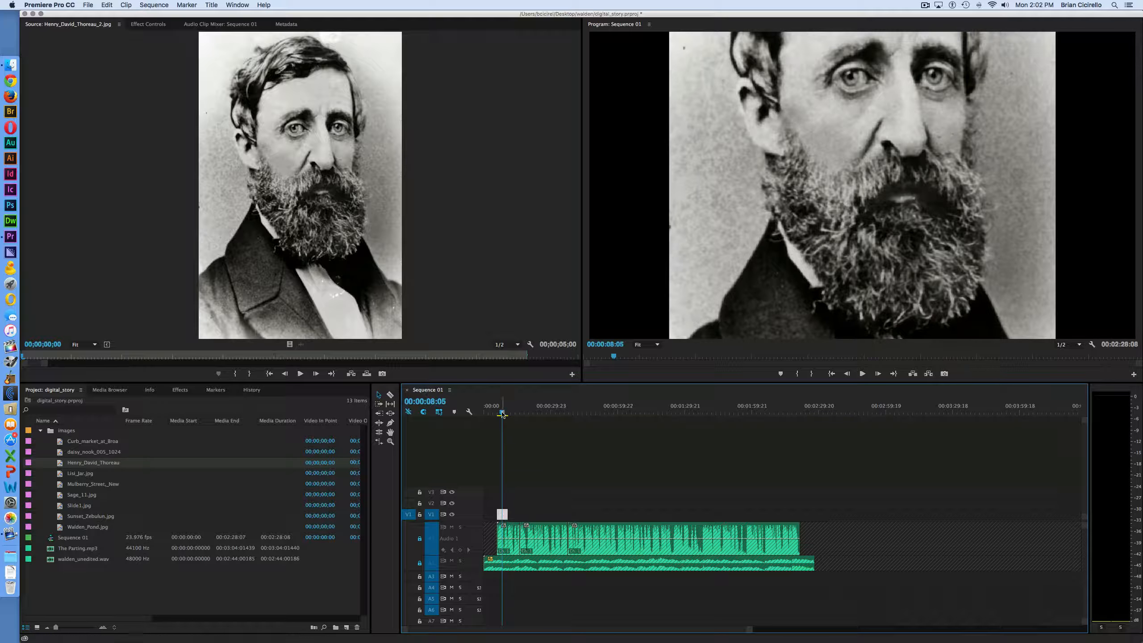
pyautogui.moveTo(503, 415); pyautogui.dragTo(503, 415)
pyautogui.press('=')
pyautogui.press('=')
pyautogui.press('=')
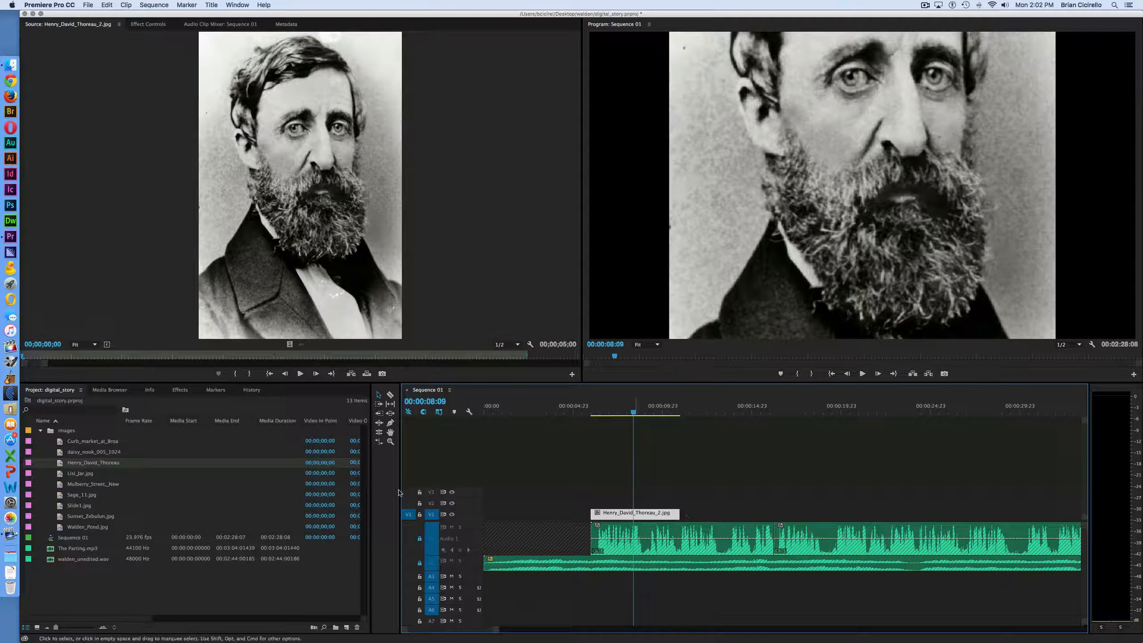
# Step: Preview the daisy nook and Lisi_Jar.jpg images, and place Lisi_Jar.jpg on V1 at about 00:00:17, leaving a gap after the Thoreau clip
pyautogui.doubleClick(83, 453)
pyautogui.doubleClick(83, 477)
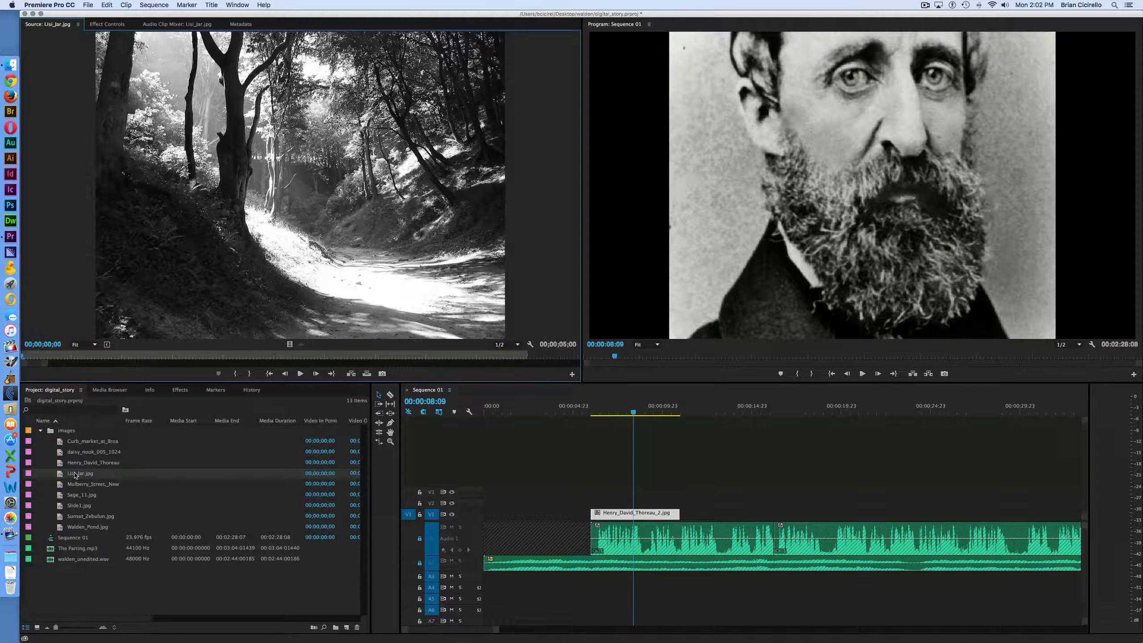
pyautogui.moveTo(76, 476); pyautogui.dragTo(806, 514)
# Step: Preview the Mulberry Street and Curb_market_at_Broad_Street images, and place the curb market image on V1 at about 00:00:27, leaving a gap after Lisi_Jar.jpg
pyautogui.hscroll(3, 785, 493)
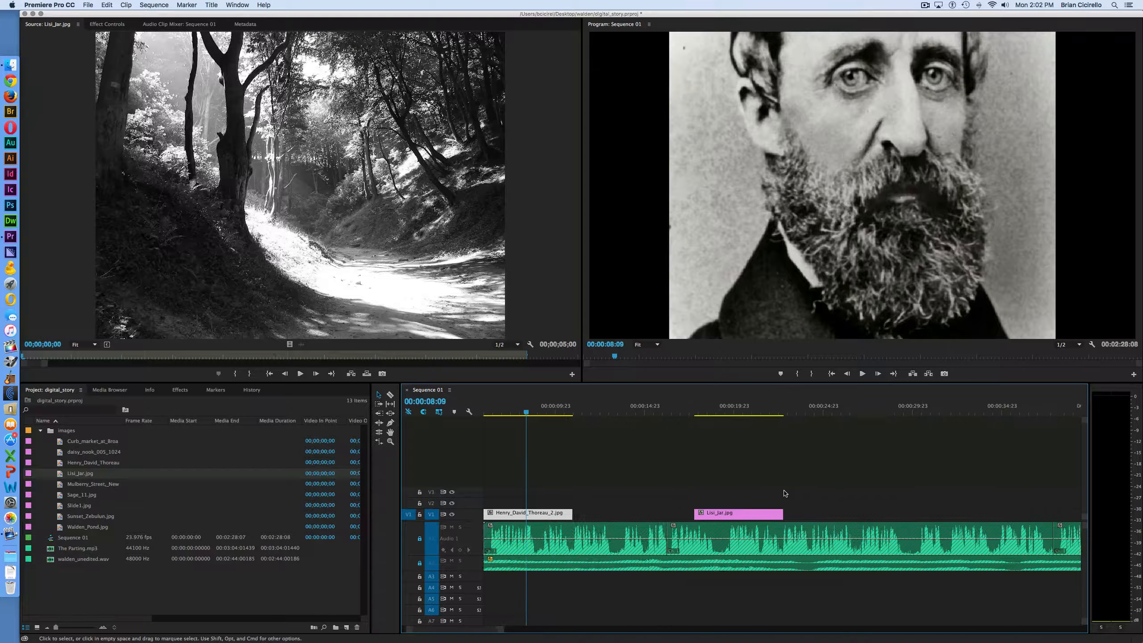
pyautogui.doubleClick(67, 484)
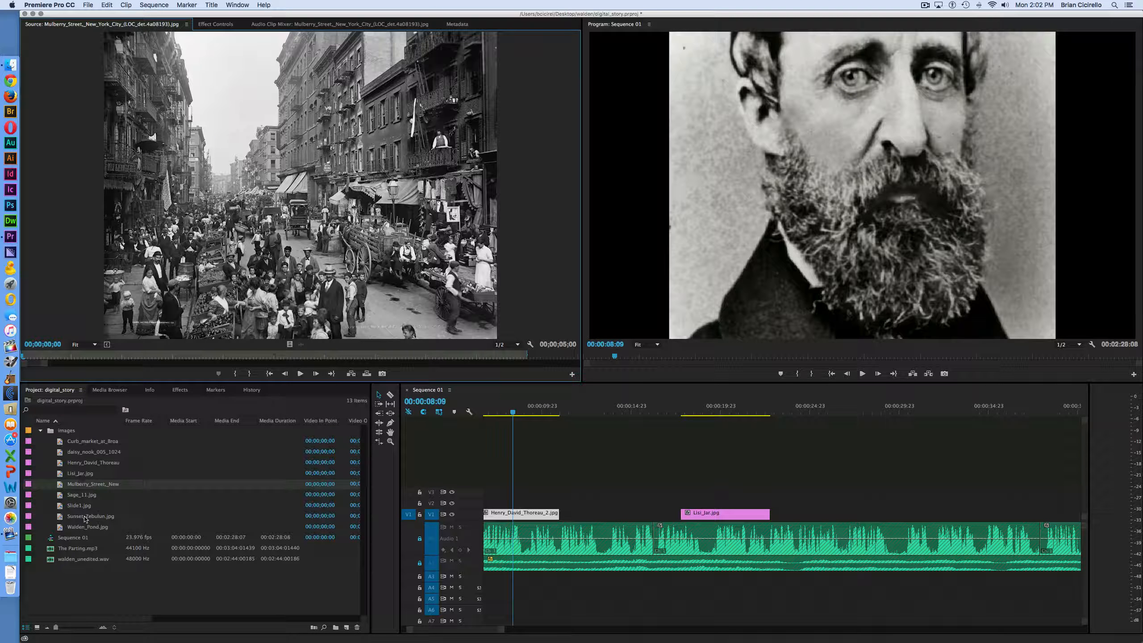
pyautogui.doubleClick(87, 442)
pyautogui.moveTo(77, 445); pyautogui.dragTo(856, 517)
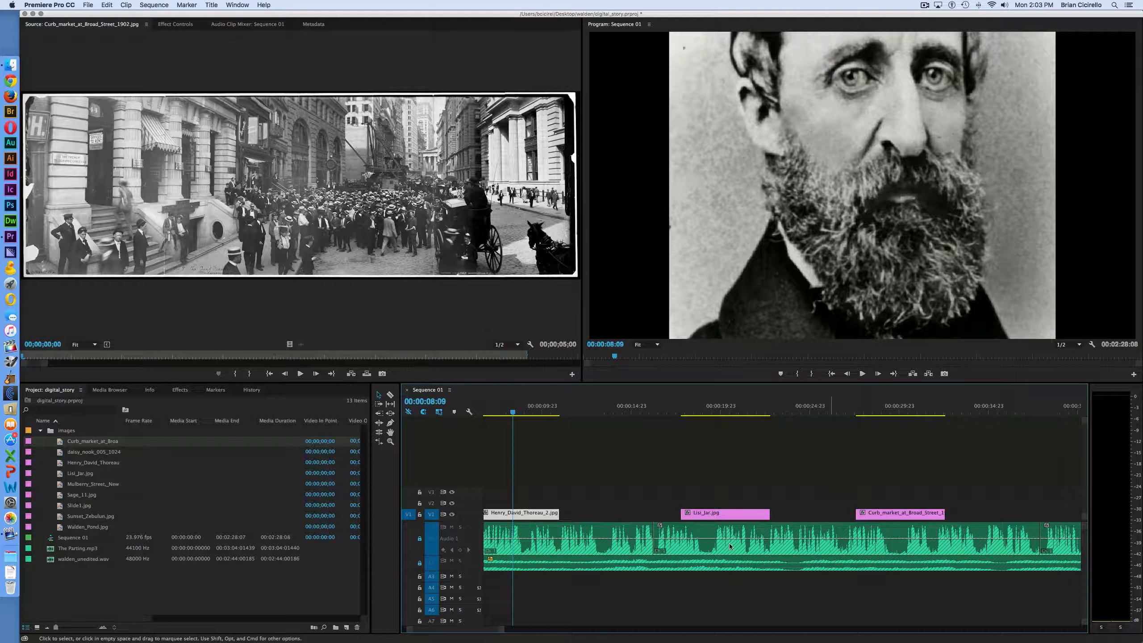
# Step: Play the narration from about 00:00:05:14 and extend the end of the Thoreau clip on V1 to 00:00:13:13
pyautogui.hscroll(-5, 653, 495)
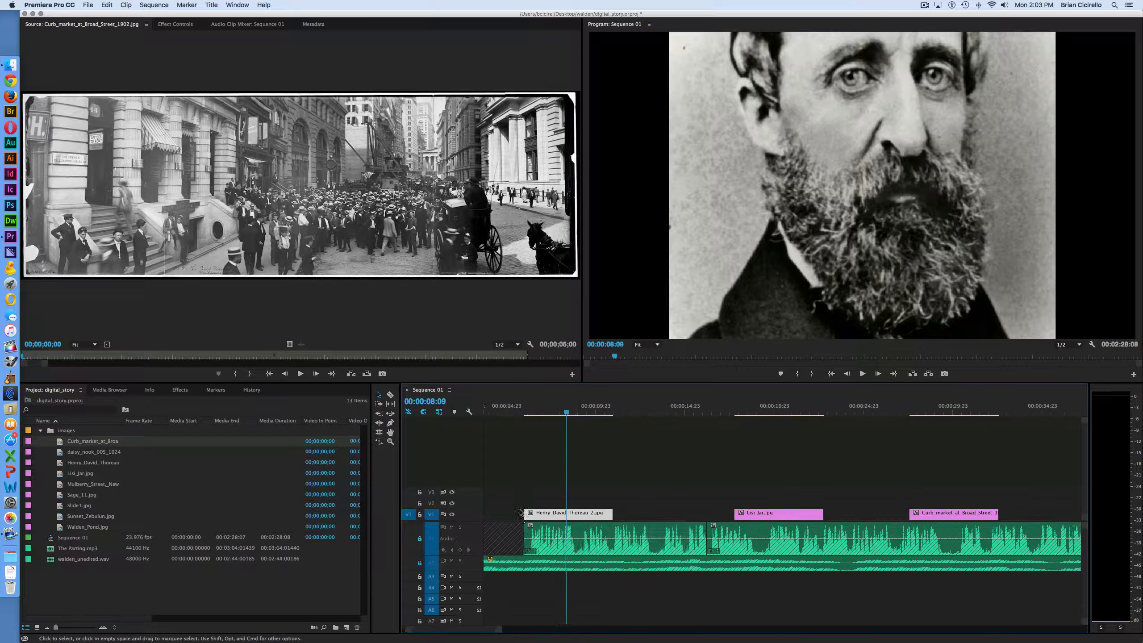
pyautogui.click(584, 411)
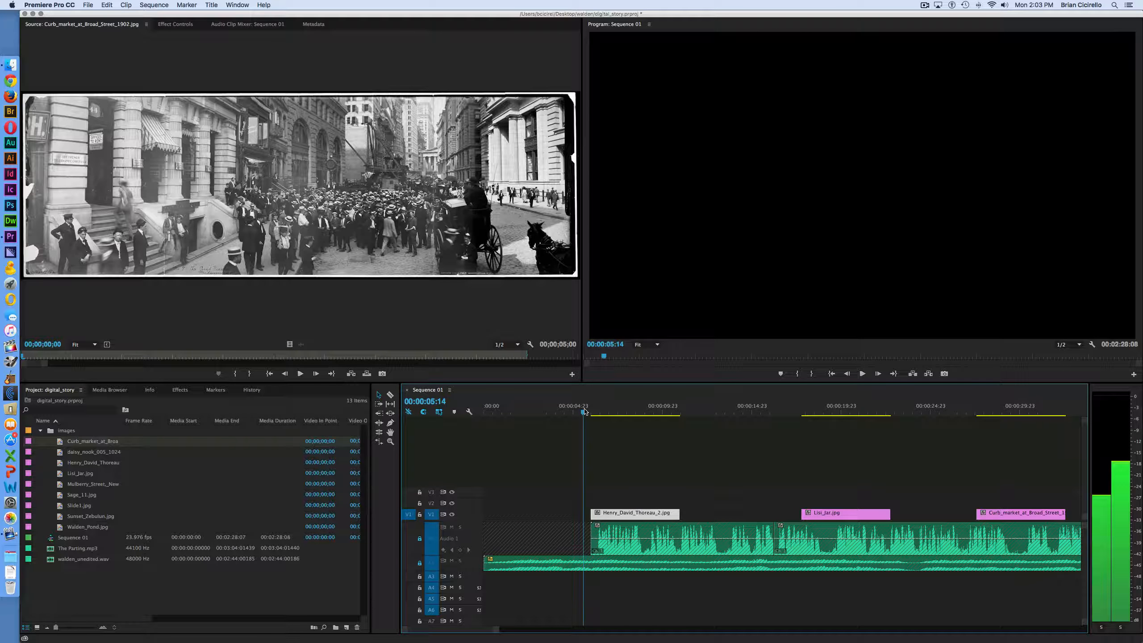
pyautogui.press('space')
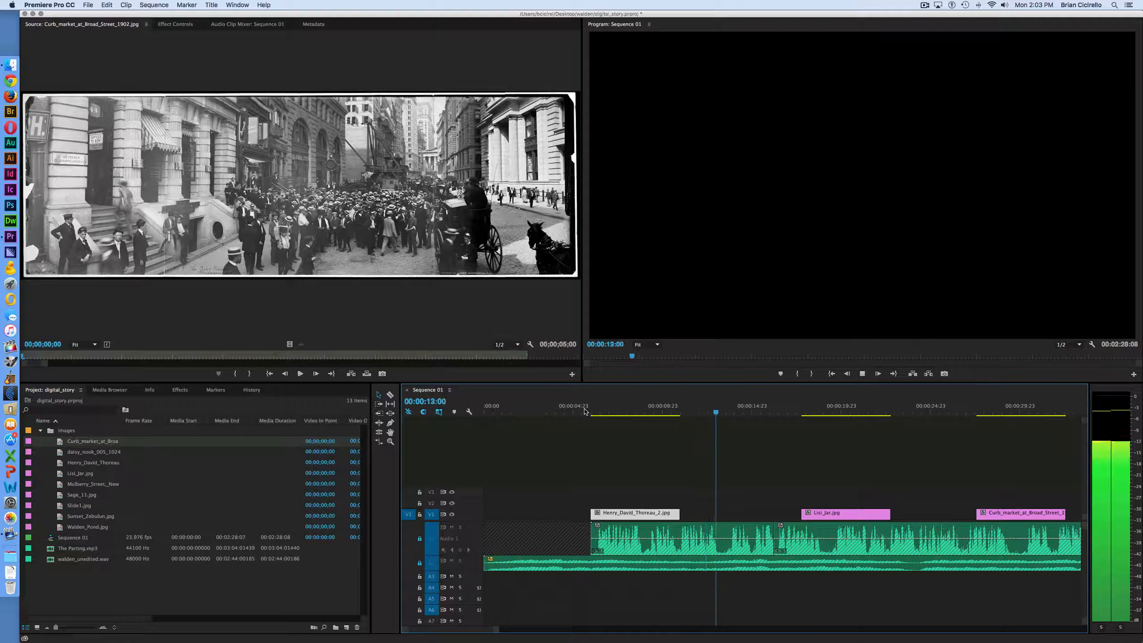
pyautogui.press('space')
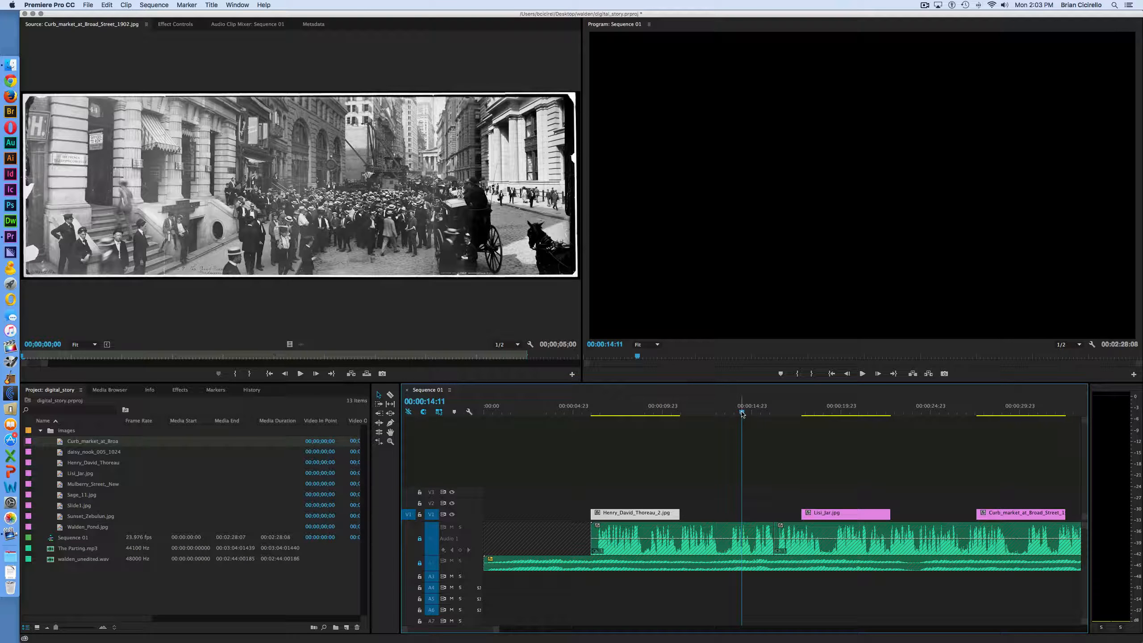
pyautogui.moveTo(743, 415); pyautogui.dragTo(726, 418)
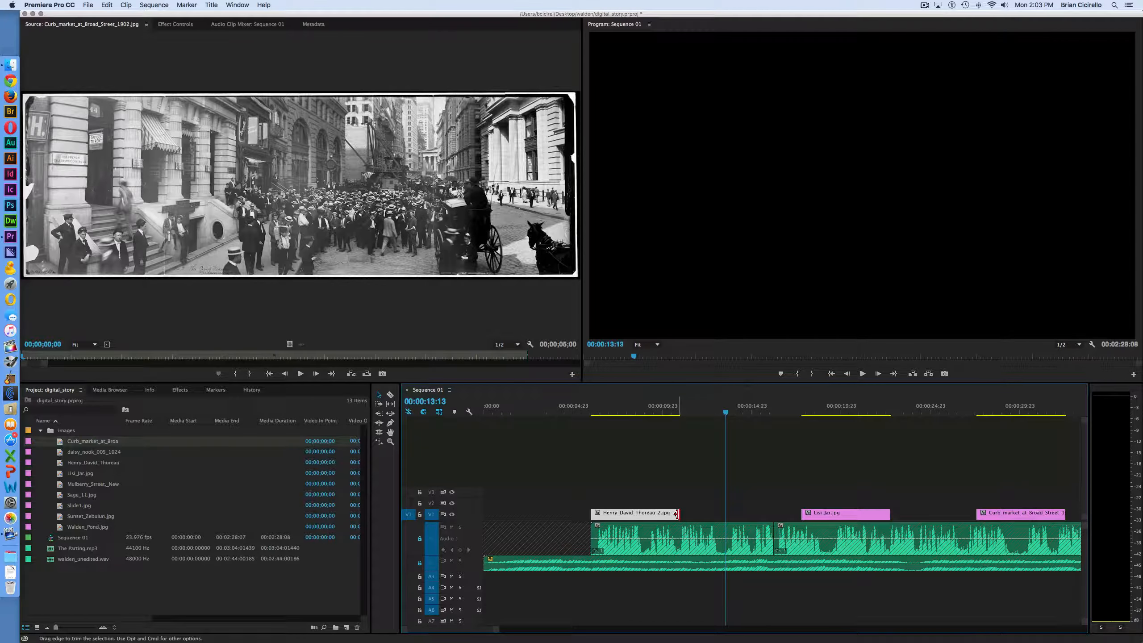
pyautogui.moveTo(677, 514); pyautogui.dragTo(721, 514)
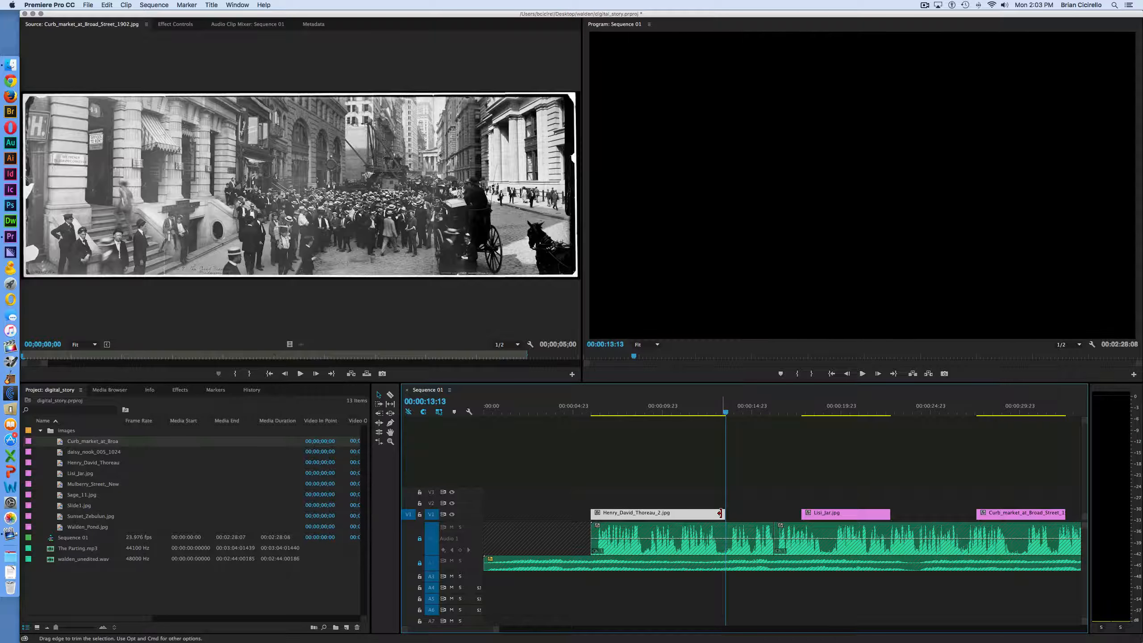
# Step: Listen to the narration around the Thoreau clip's end and move Lisi_Jar.jpg on V1 so it starts directly after that clip
pyautogui.click(716, 412)
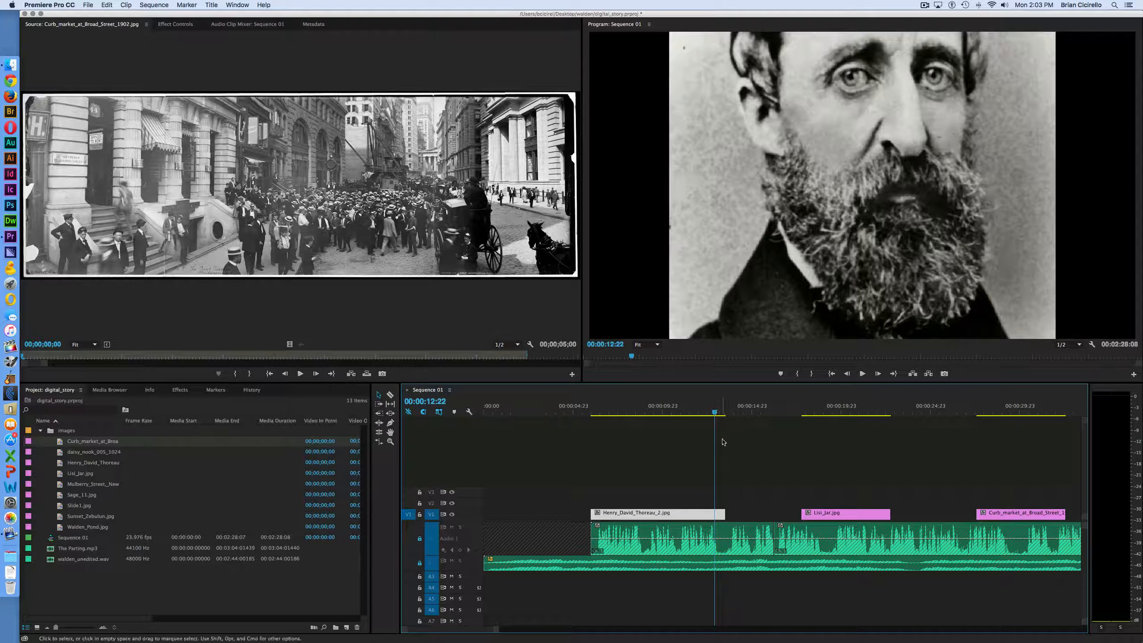
pyautogui.press('space')
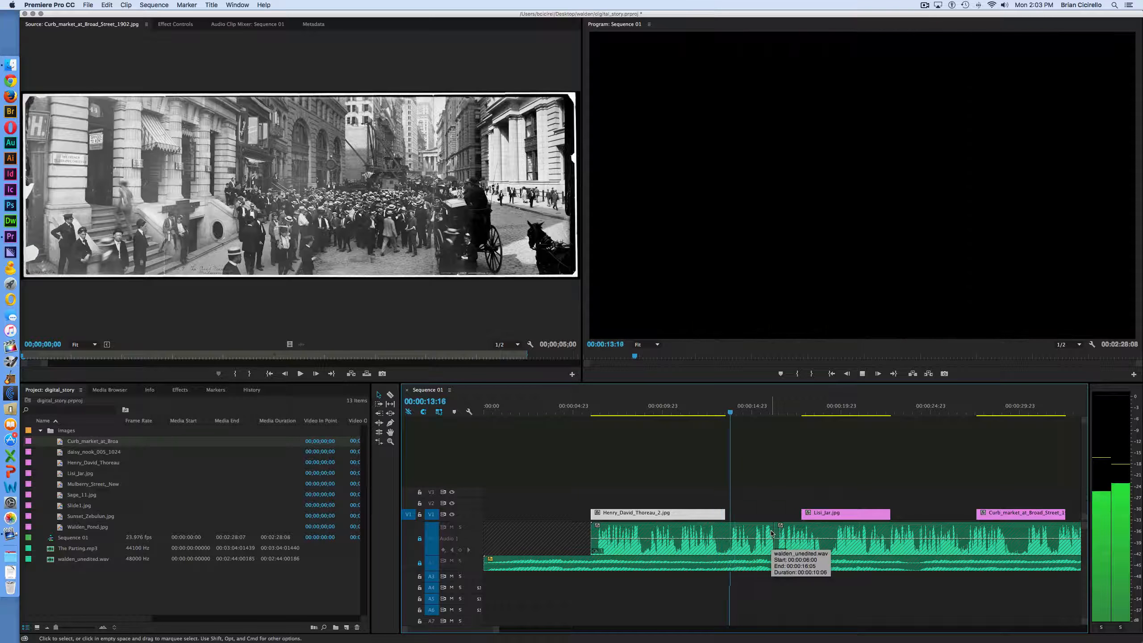
pyautogui.press('space')
pyautogui.moveTo(819, 515); pyautogui.dragTo(745, 516)
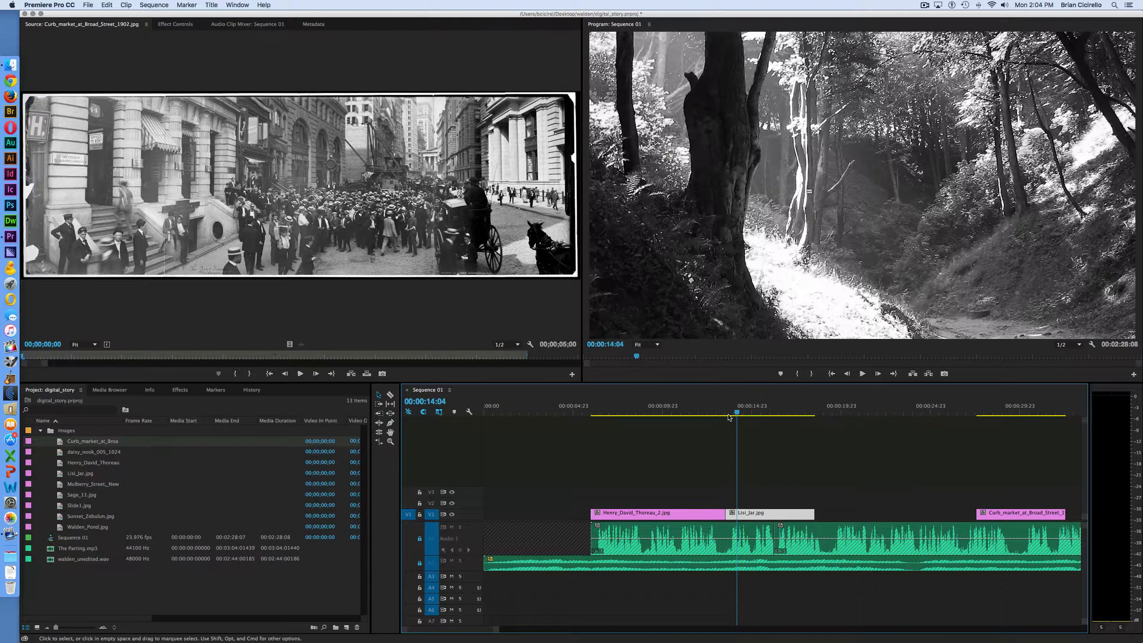
pyautogui.press('space')
pyautogui.press('space')
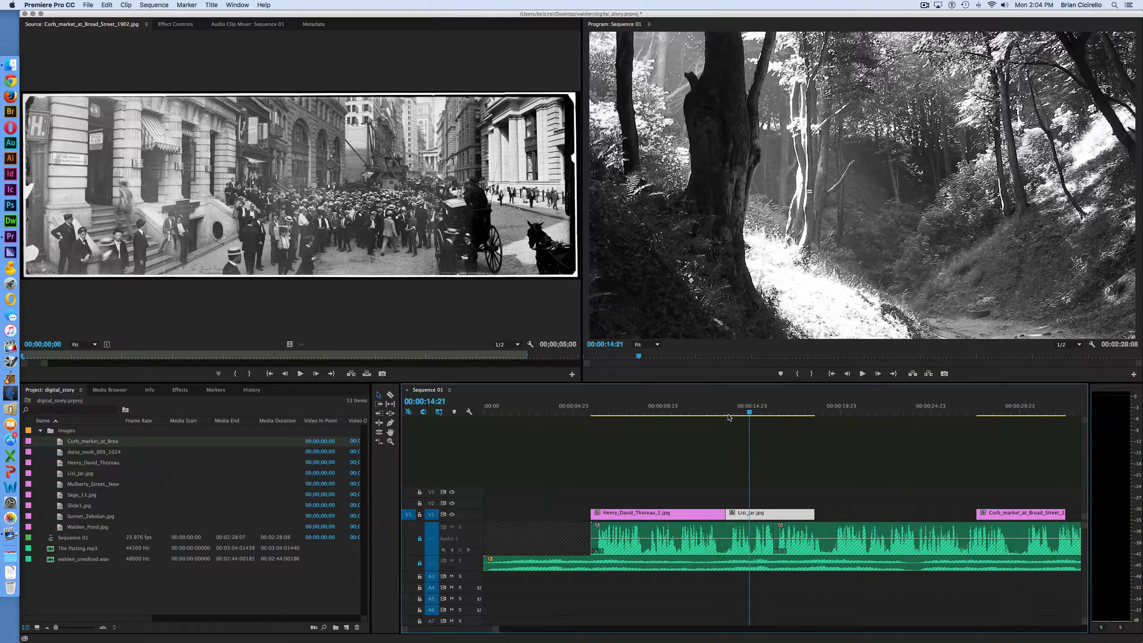
# Step: Play the narration under Lisi_Jar.jpg and move the curb market clip on V1 to start at 00:00:30:00
pyautogui.press('space')
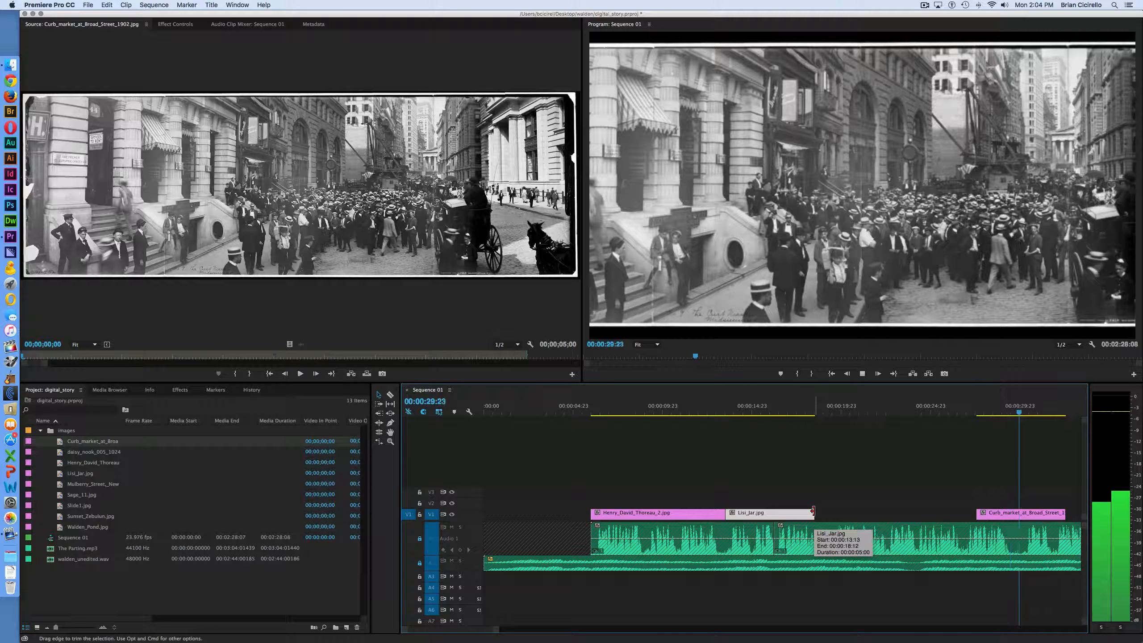
pyautogui.press('space')
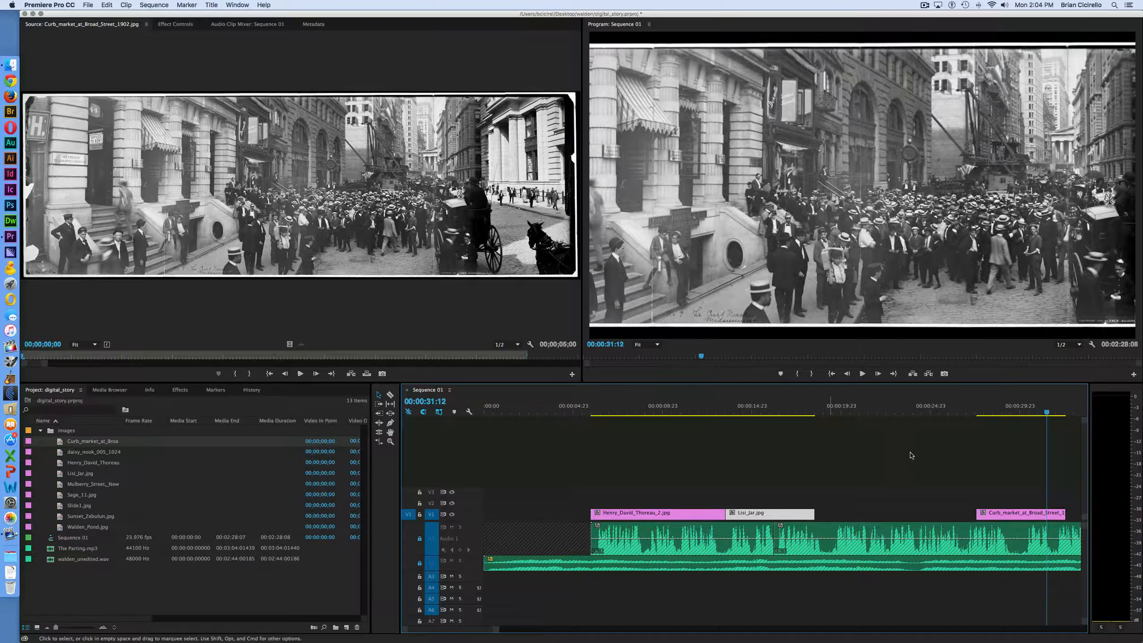
pyautogui.click(1025, 408)
pyautogui.moveTo(999, 514); pyautogui.dragTo(1043, 518)
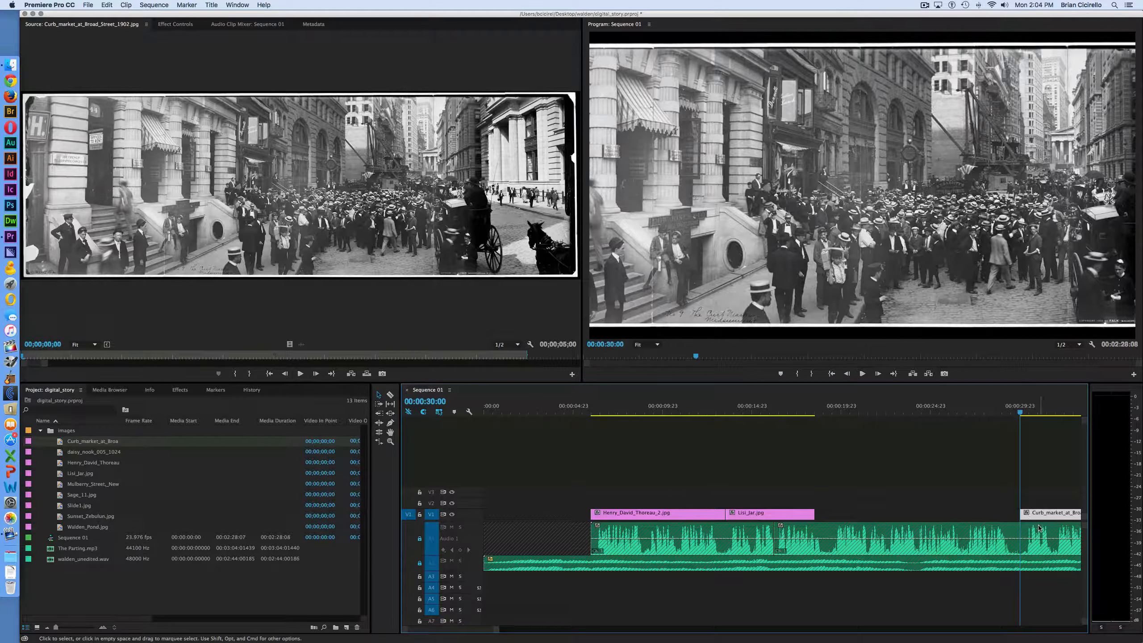
# Step: Extend the end of Lisi_Jar.jpg to the start of the curb market clip and scrub across the joined images
pyautogui.hscroll(3, 960, 506)
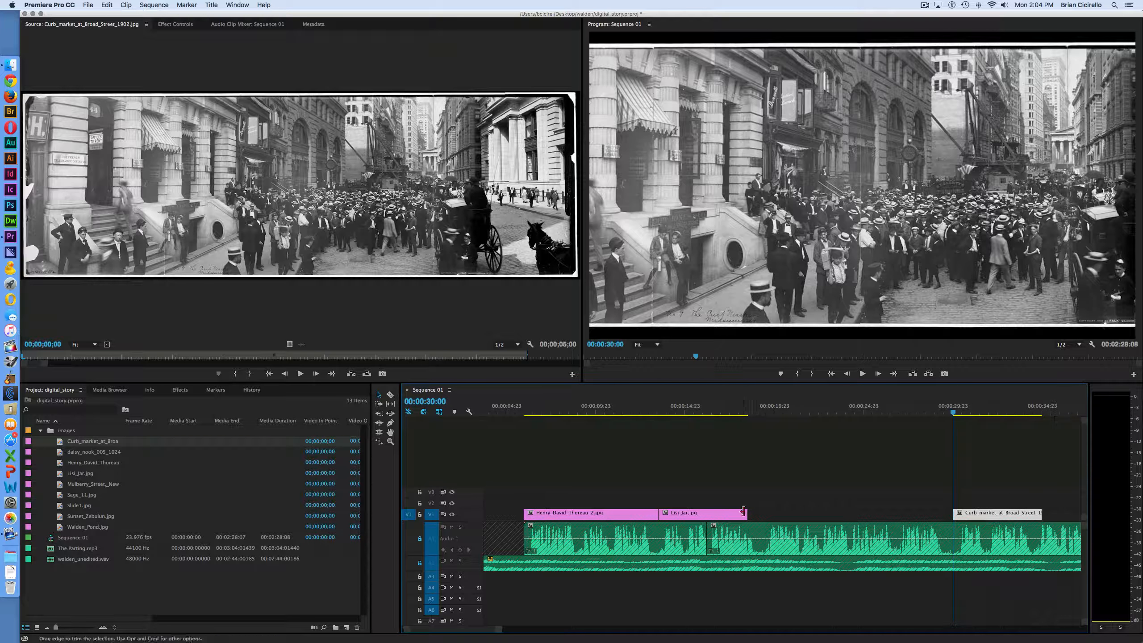
pyautogui.moveTo(744, 514); pyautogui.dragTo(952, 513)
pyautogui.click(930, 412)
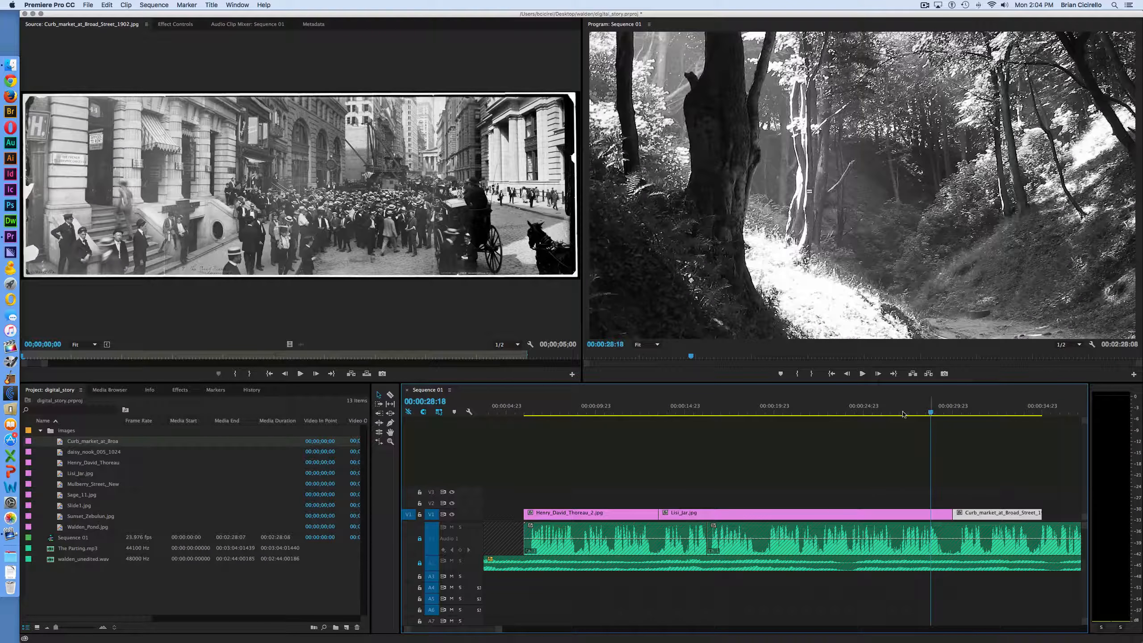
pyautogui.click(809, 412)
pyautogui.moveTo(646, 413); pyautogui.dragTo(930, 390)
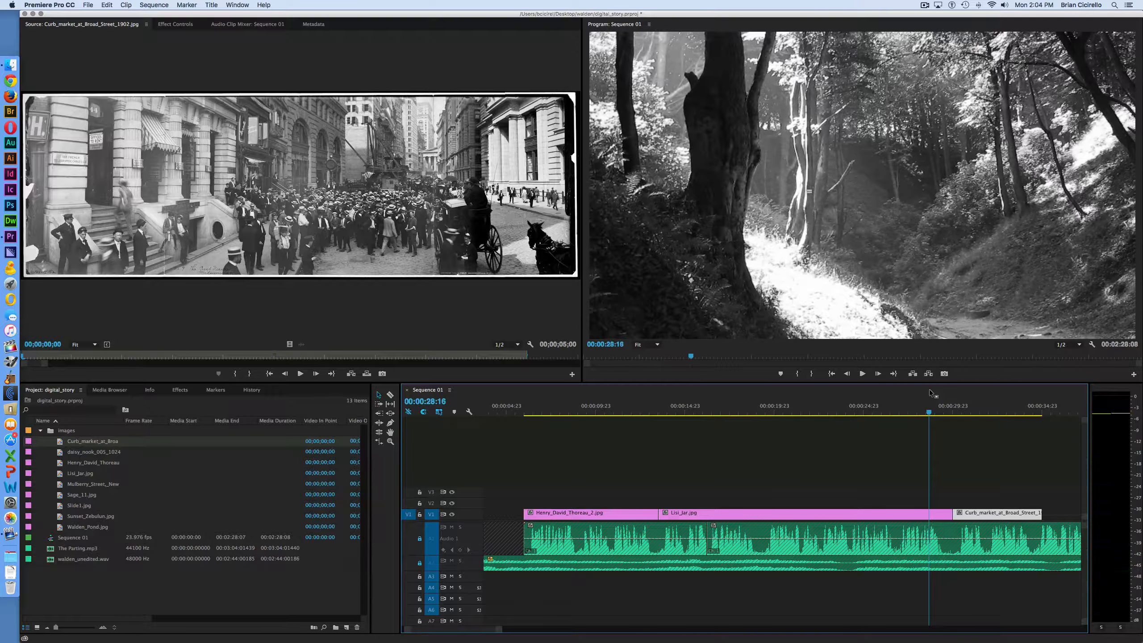
# Step: Play the narration from about 00:00:28:16 and extend the end of the curb market clip to 00:00:45:07
pyautogui.press('space')
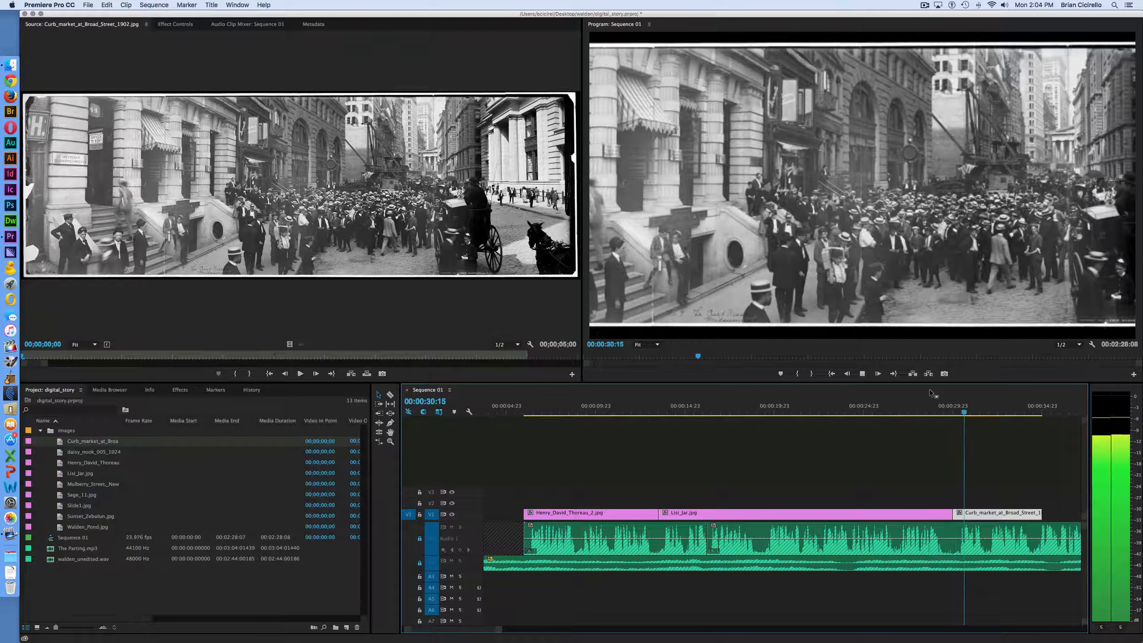
pyautogui.hscroll(3, 888, 463)
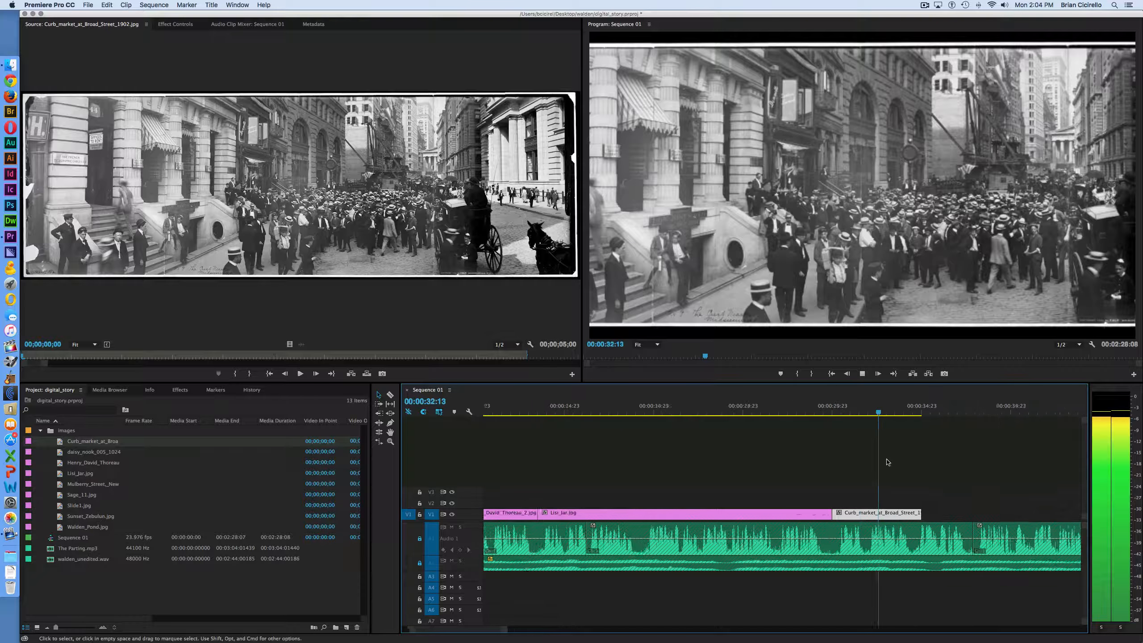
pyautogui.hscroll(5, 888, 463)
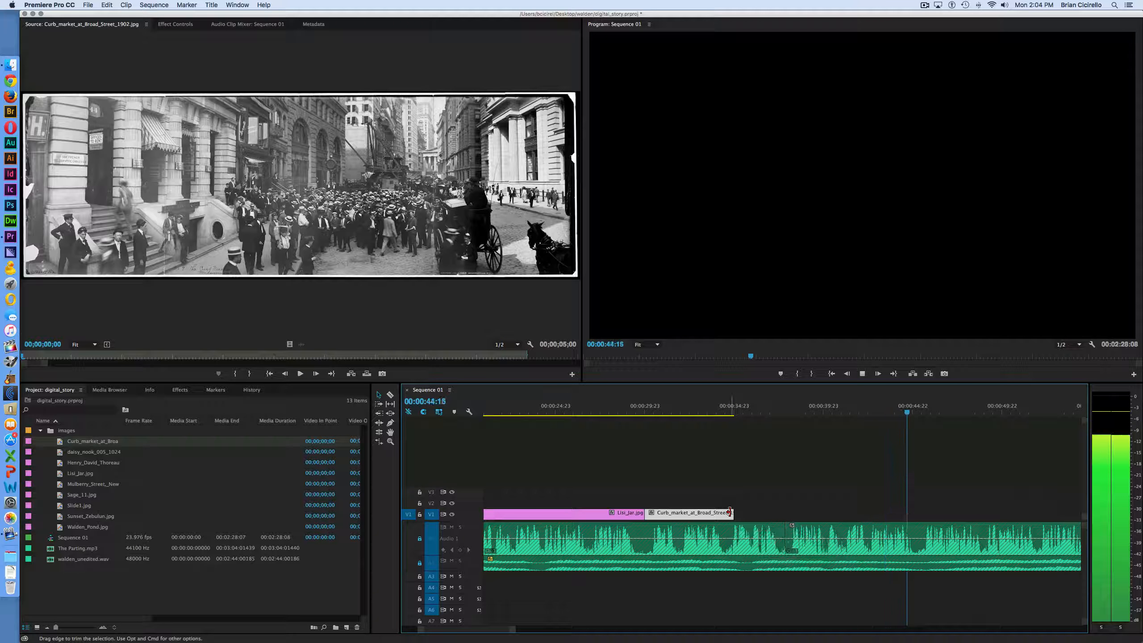
pyautogui.moveTo(729, 512); pyautogui.dragTo(919, 511)
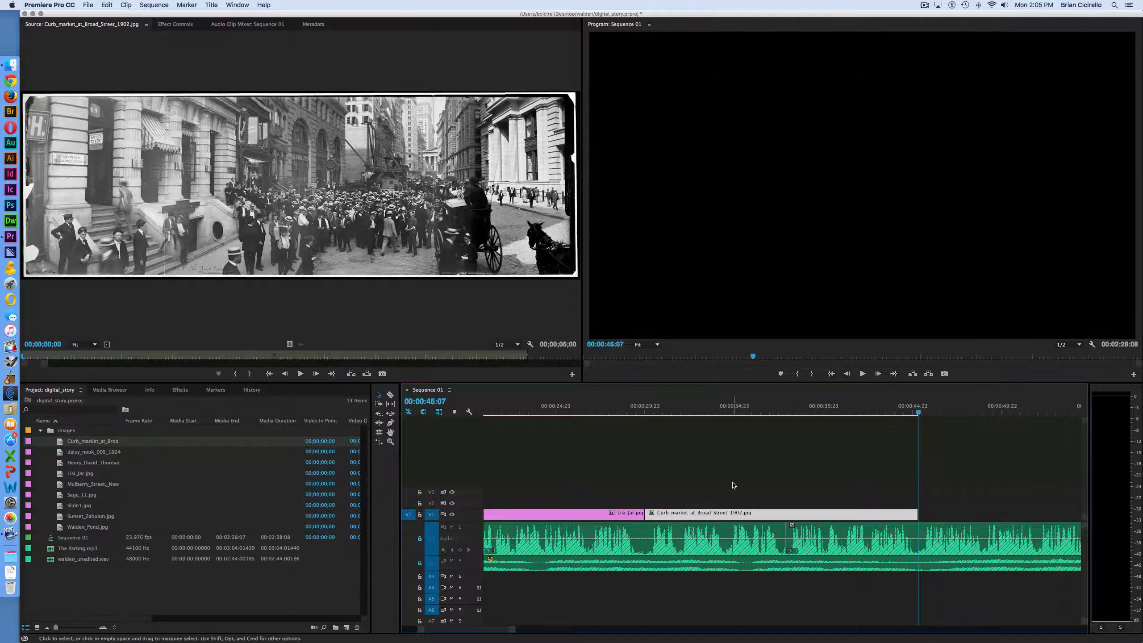
# Step: Review the three image clips along the sequence, return to about 00:00:06:20 in the Thoreau clip, and save the project
pyautogui.hscroll(-10, 734, 485)
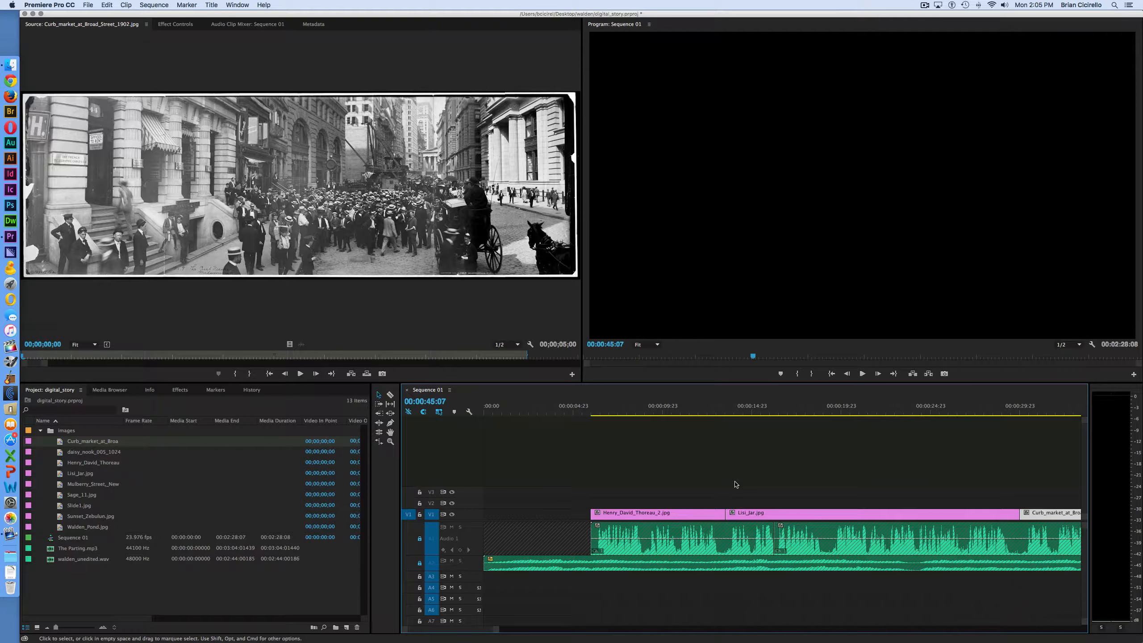
pyautogui.hscroll(10, 736, 484)
pyautogui.hscroll(10, 737, 484)
pyautogui.hscroll(-20, 737, 484)
pyautogui.moveTo(620, 412); pyautogui.dragTo(847, 411)
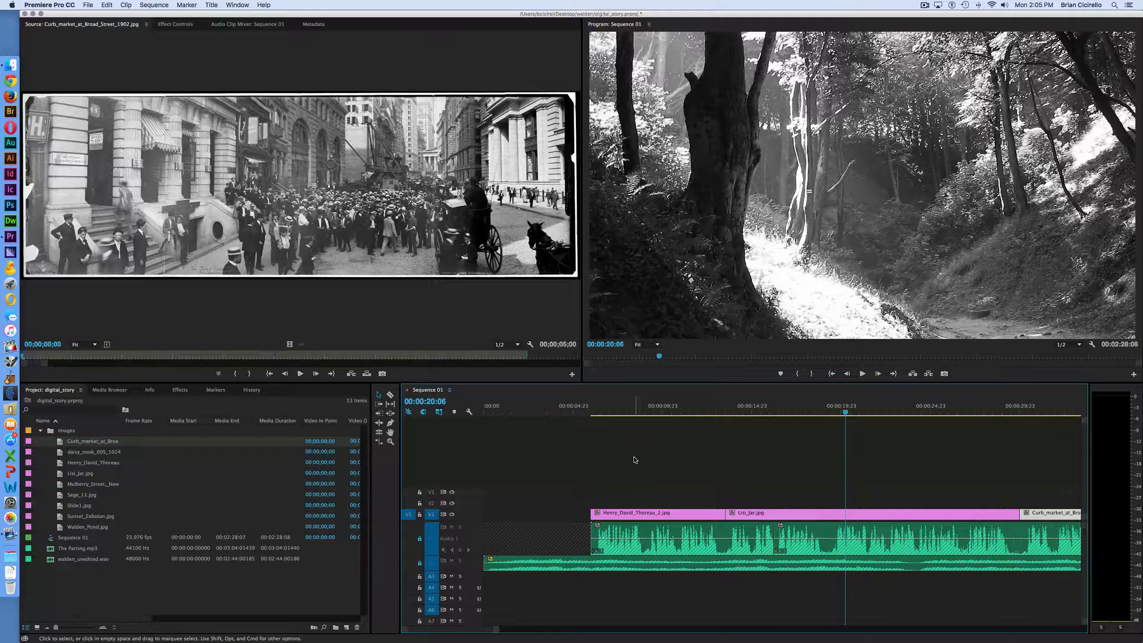
pyautogui.click(606, 412)
pyautogui.press('super+s')
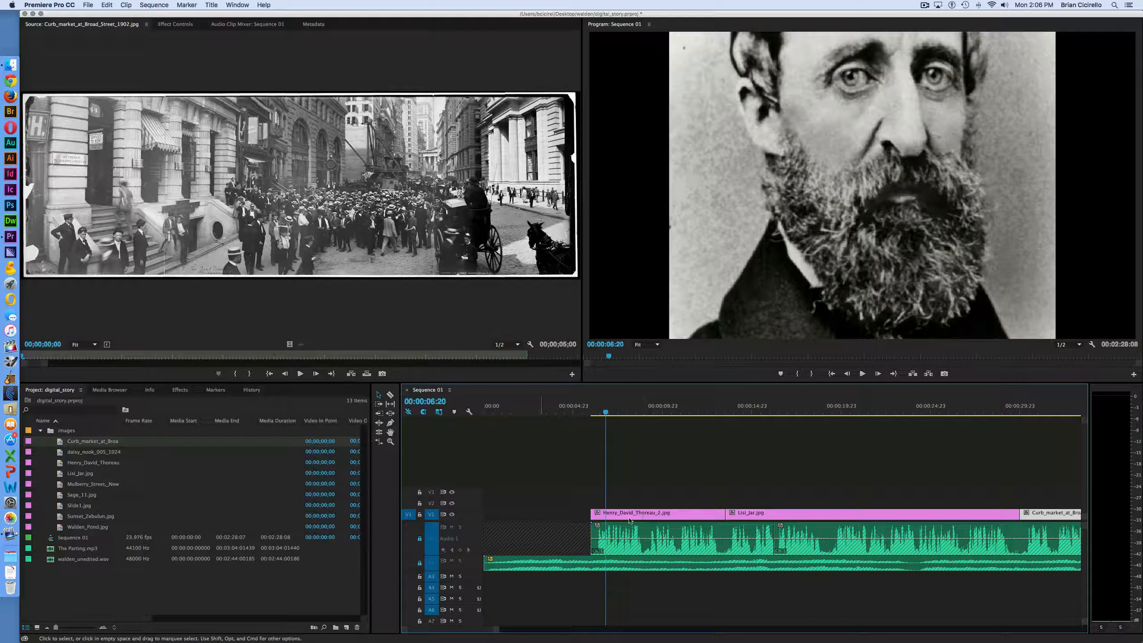
# Step: Show the effect controls of the Thoreau clip and shrink its image in the Program monitor until the whole head fits the frame
pyautogui.doubleClick(644, 515)
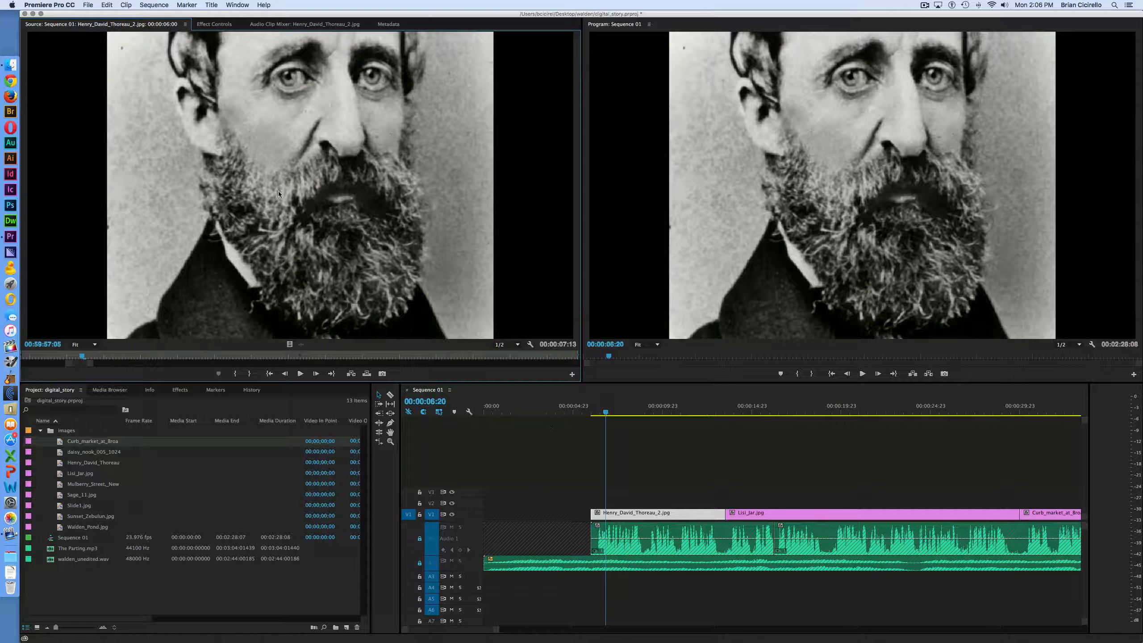
pyautogui.click(213, 25)
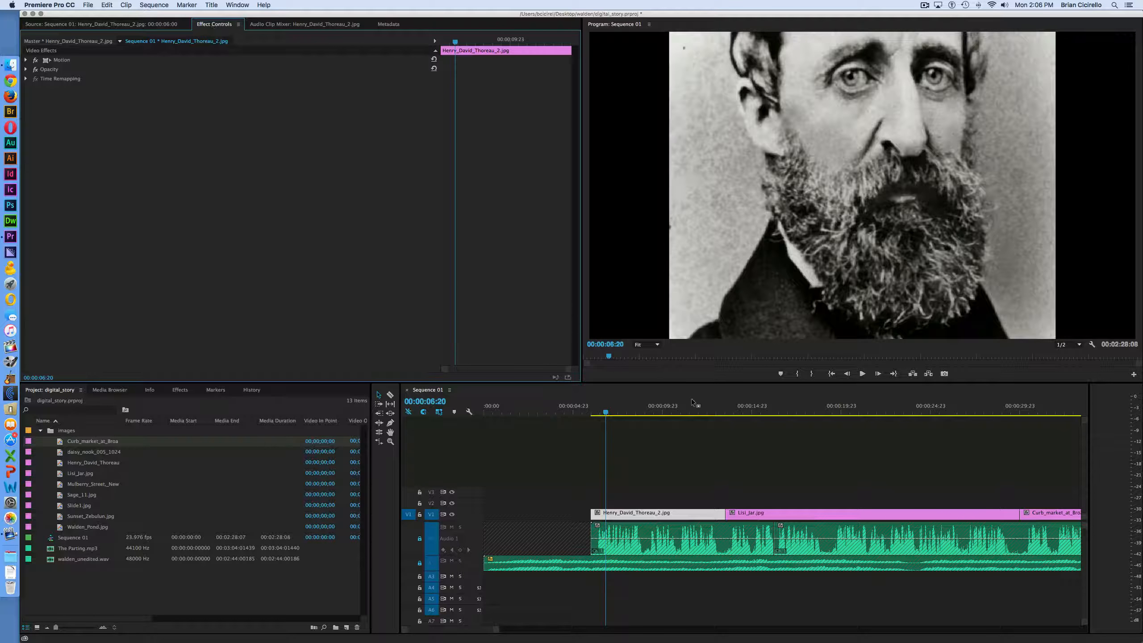
pyautogui.click(789, 240)
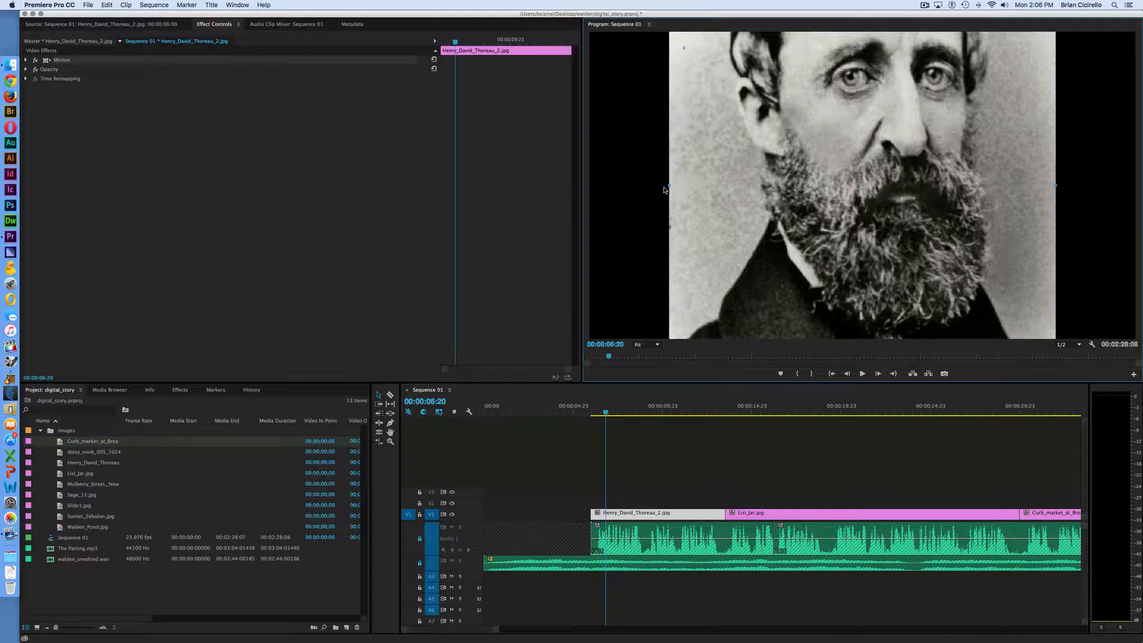
pyautogui.moveTo(670, 184); pyautogui.dragTo(760, 187)
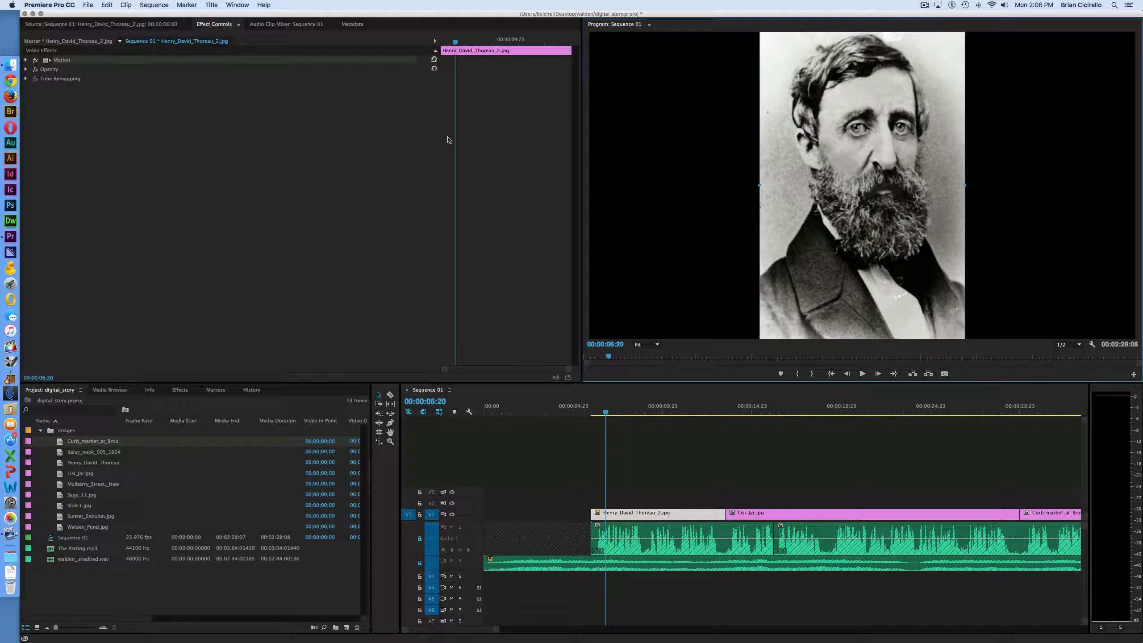
# Step: Expand the Thoreau clip's Motion properties, try a Scale of 75, and set the Scale back down to 53
pyautogui.click(26, 59)
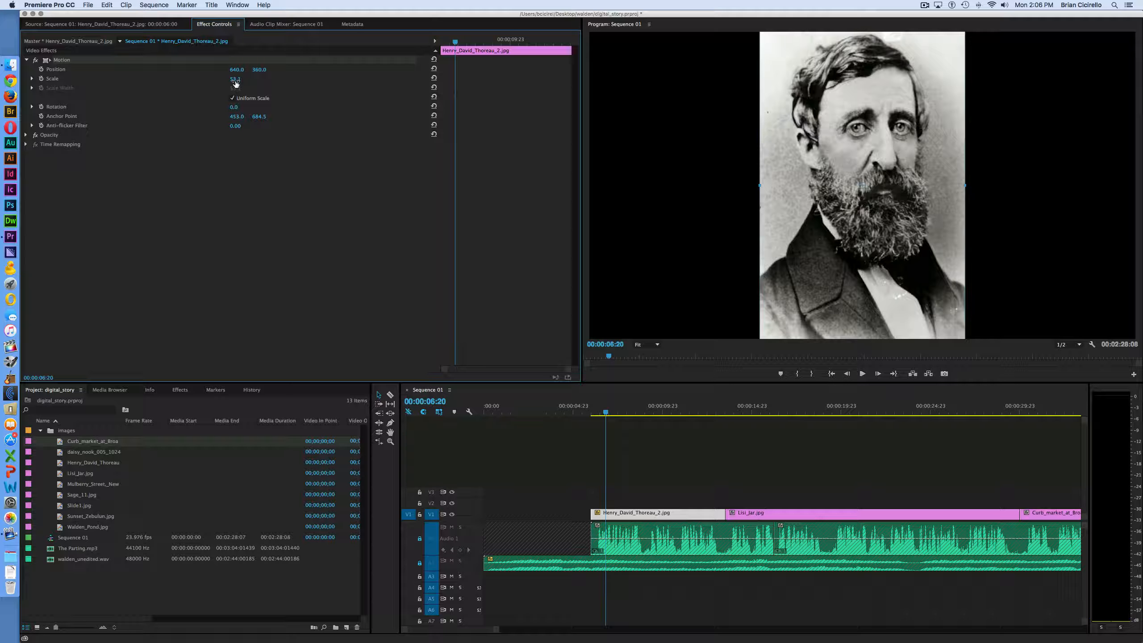
pyautogui.moveTo(235, 81); pyautogui.dragTo(234, 82)
pyautogui.click(235, 81)
pyautogui.write('75')
pyautogui.press('Return')
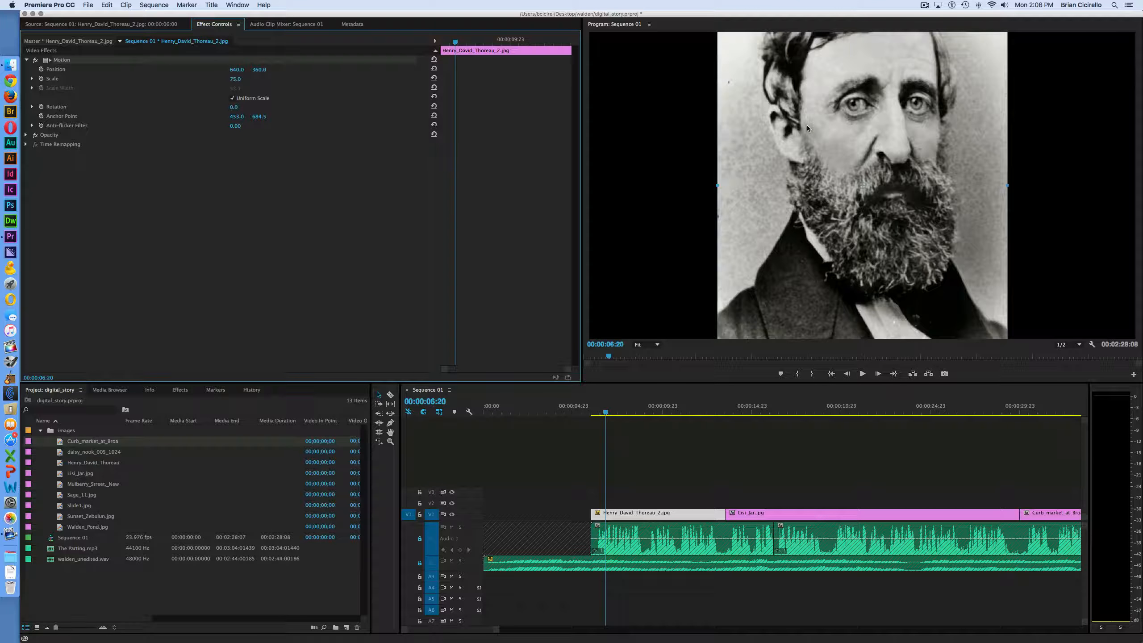
pyautogui.click(236, 79)
pyautogui.write('53')
pyautogui.press('Return')
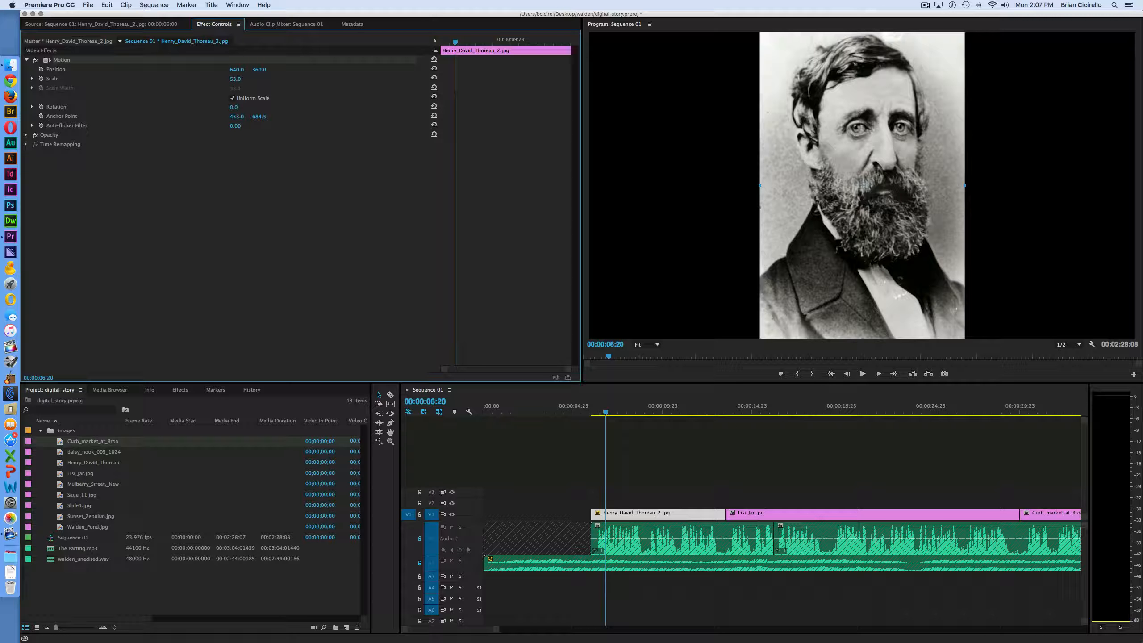
# Step: Raise the Thoreau image's Scale to 54 and shift it slightly left in the frame to a Position of about 605, 362
pyautogui.moveTo(235, 79)
pyautogui.mouseDown()
pyautogui.moveTo(223, 79)
pyautogui.moveTo(246, 78)
pyautogui.moveTo(215, 79)
pyautogui.moveTo(258, 79)
pyautogui.moveTo(245, 79)
pyautogui.mouseUp()
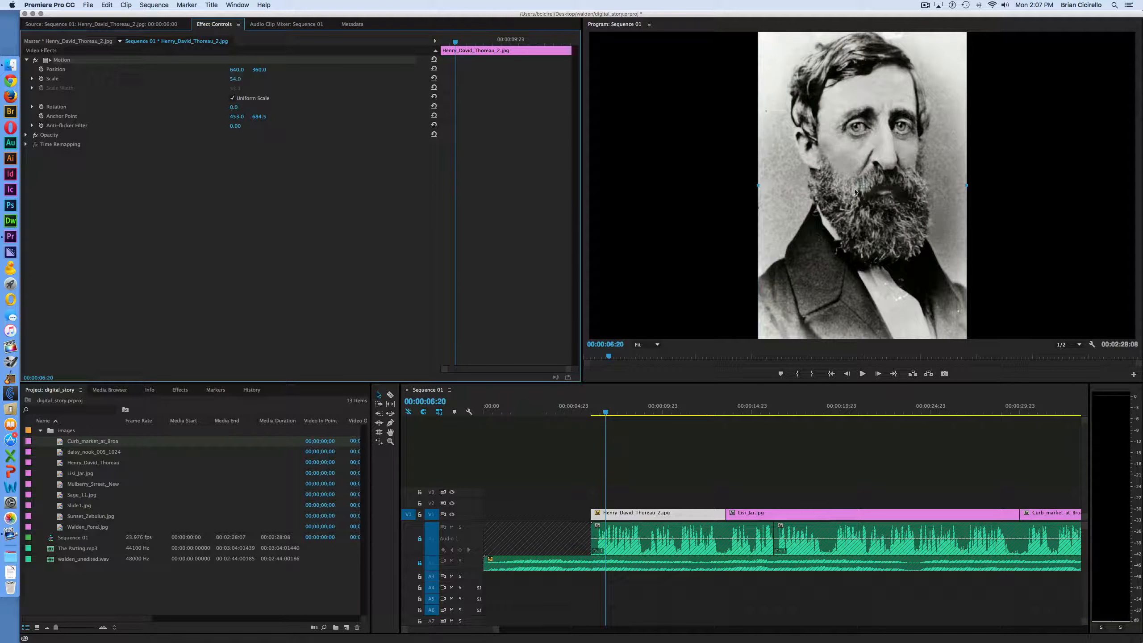
pyautogui.click(869, 208)
pyautogui.moveTo(869, 208)
pyautogui.mouseDown()
pyautogui.moveTo(808, 211)
pyautogui.moveTo(902, 208)
pyautogui.moveTo(854, 211)
pyautogui.mouseUp()
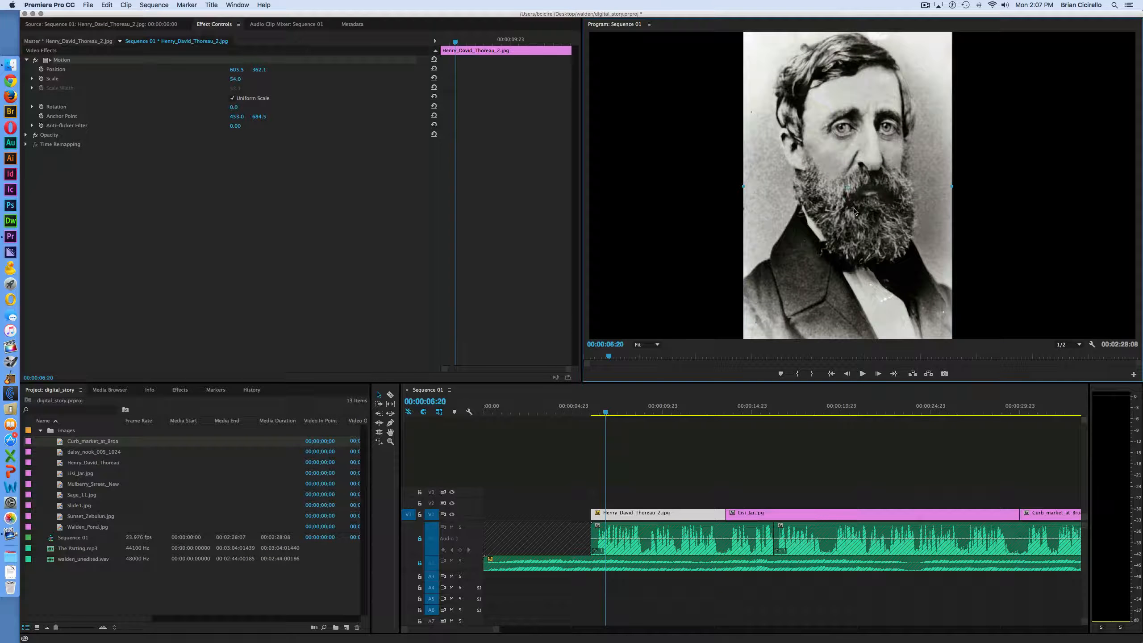
# Step: Undo the Thoreau image's last shift, try a horizontal Position of 601, and set the horizontal Position back to 640
pyautogui.press('super+z')
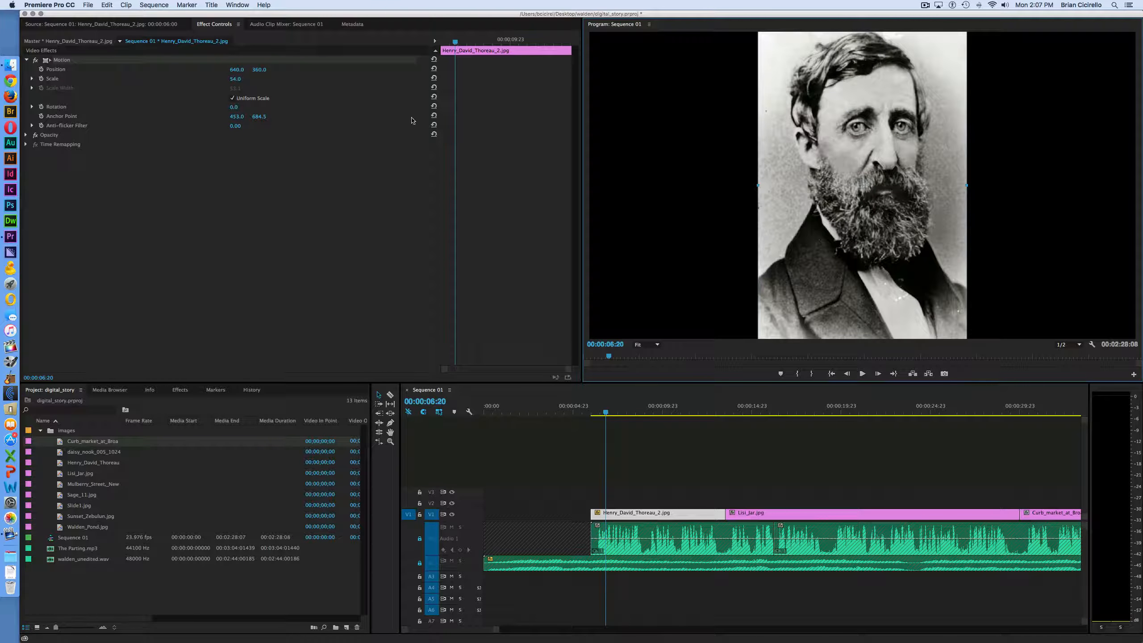
pyautogui.moveTo(235, 74)
pyautogui.mouseDown()
pyautogui.moveTo(171, 74)
pyautogui.moveTo(351, 74)
pyautogui.moveTo(217, 74)
pyautogui.mouseUp()
pyautogui.click(239, 71)
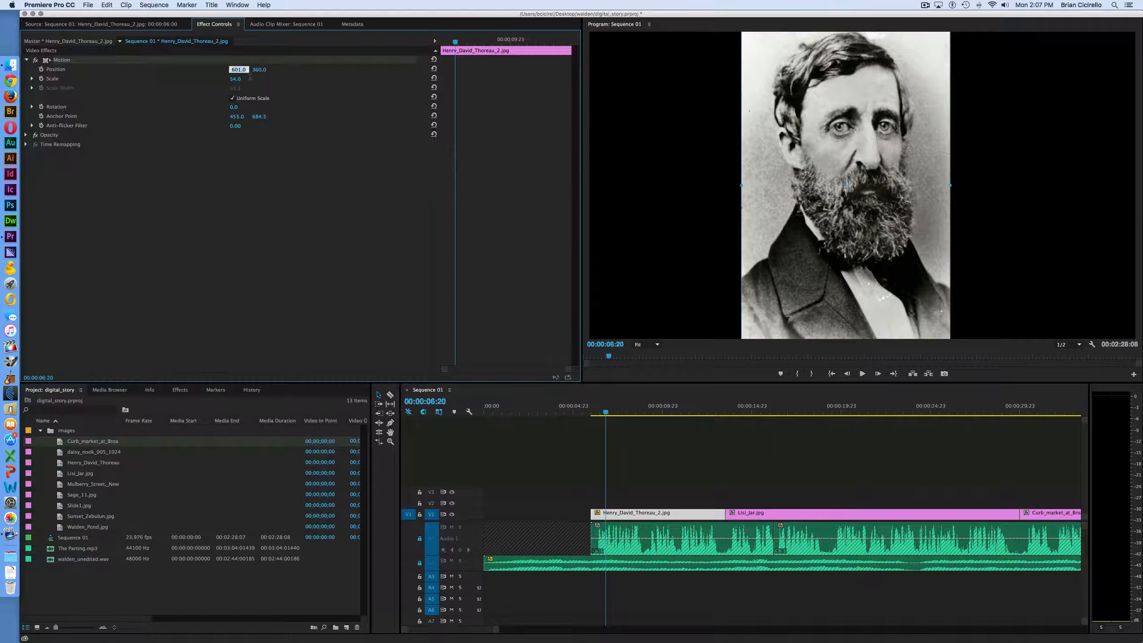
pyautogui.write('640')
pyautogui.press('Return')
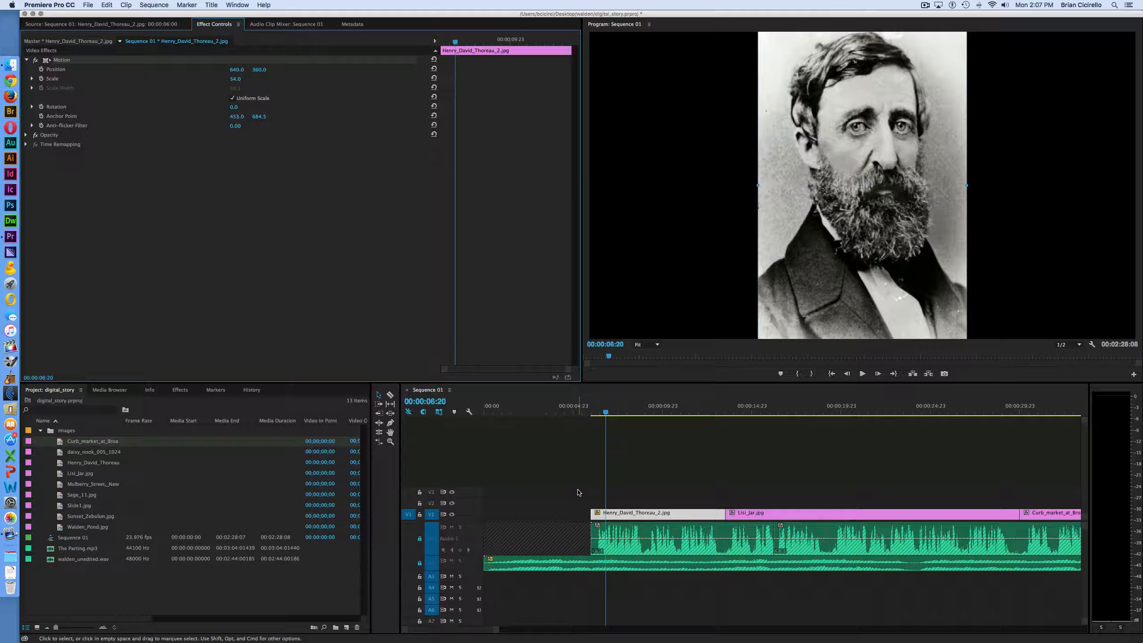
# Step: Look through the Thoreau clip from its first frame at 00:00:06:00 to near its end at about 00:00:13:08
pyautogui.press('Down')
pyautogui.press('Up')
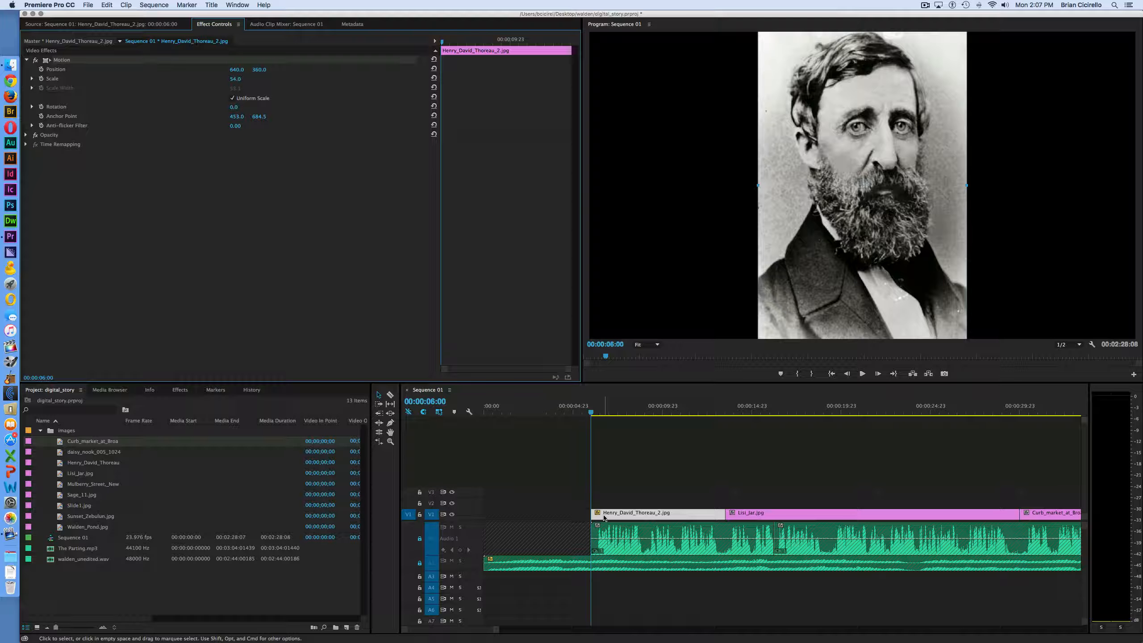
pyautogui.moveTo(631, 412); pyautogui.dragTo(720, 415)
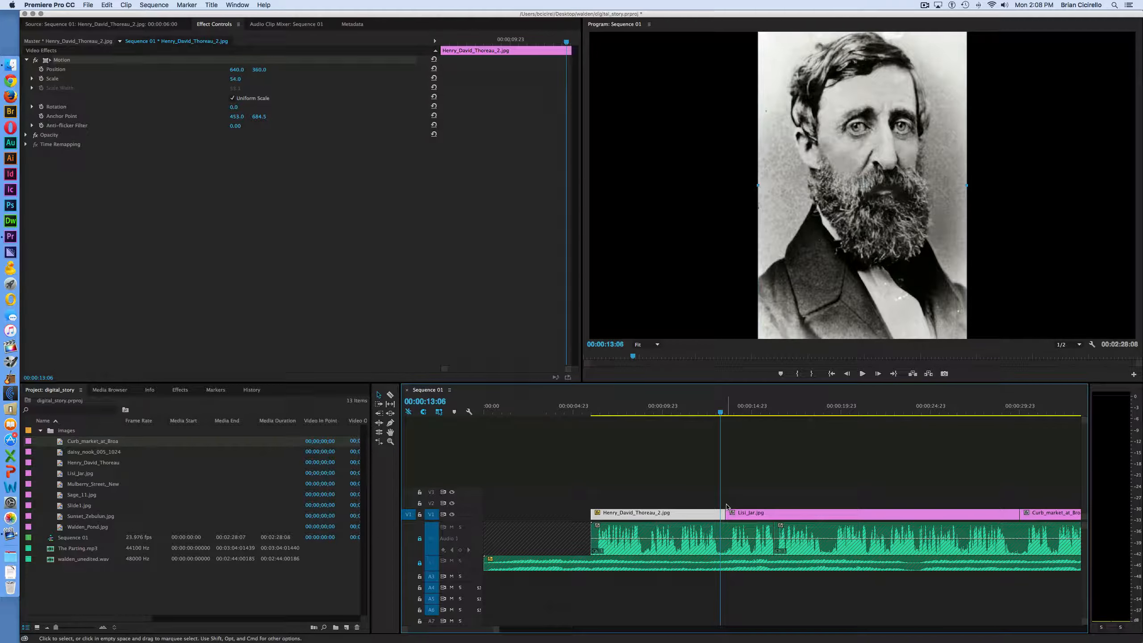
pyautogui.press('Right')
pyautogui.press('Right')
pyautogui.press('Right')
pyautogui.press('Right')
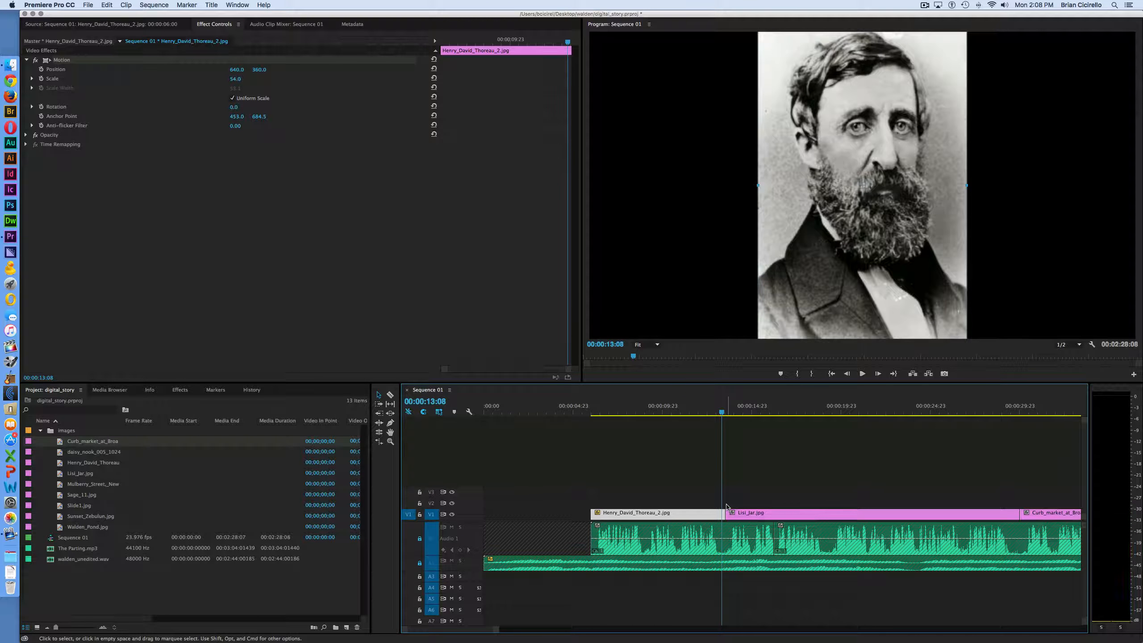
# Step: Turn on Position and Scale keyframing for the Thoreau clip at its first frame, 00:00:06:00
pyautogui.click(593, 412)
pyautogui.press('Left')
pyautogui.press('Left')
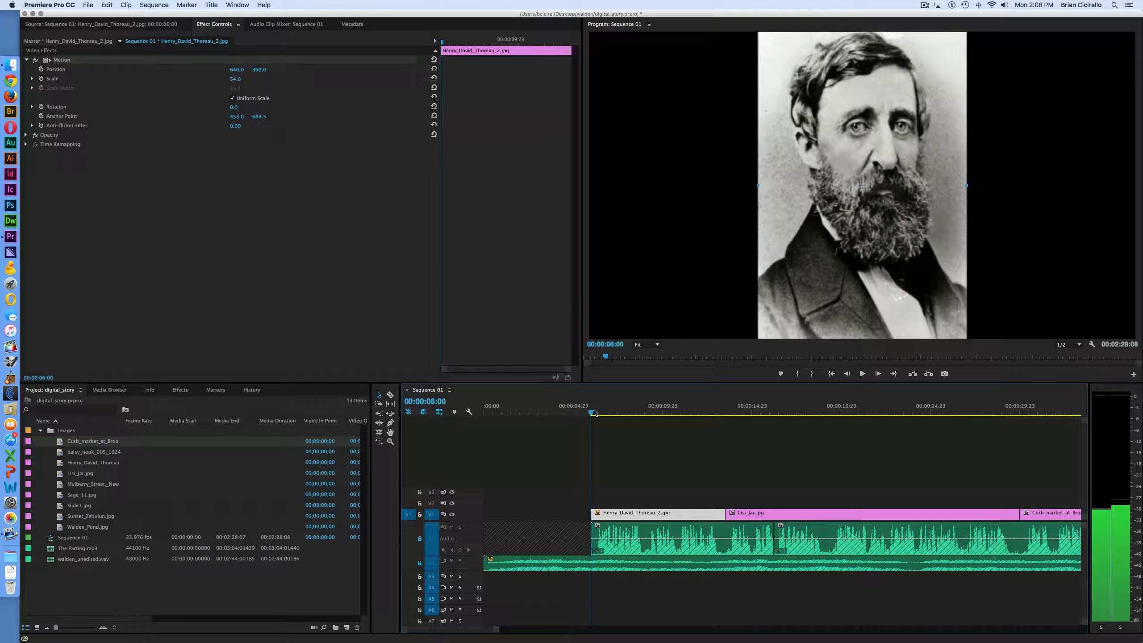
pyautogui.press('Right')
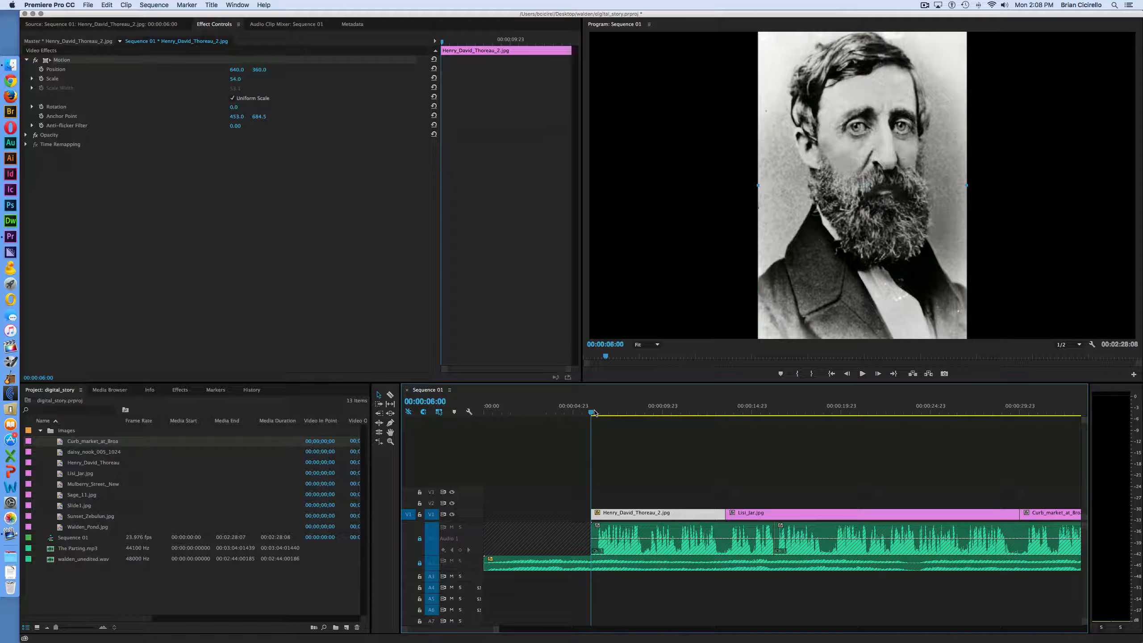
pyautogui.click(41, 69)
pyautogui.click(41, 78)
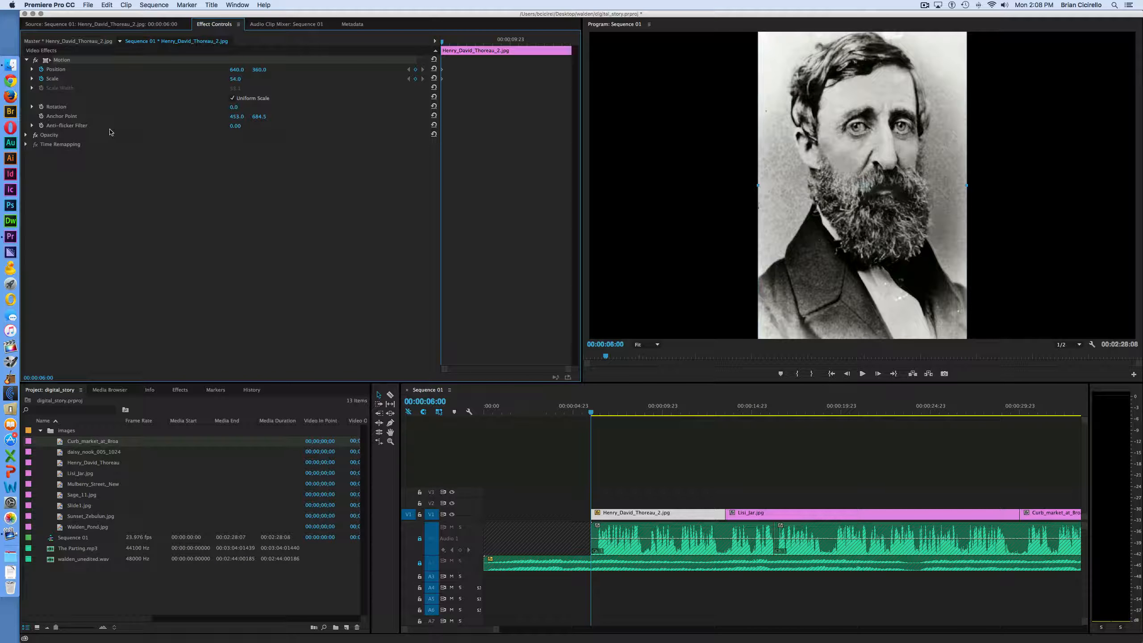
# Step: Keyframe the Thoreau image's Scale to 76 at the clip's end, 00:00:13:12
pyautogui.click(728, 411)
pyautogui.click(725, 411)
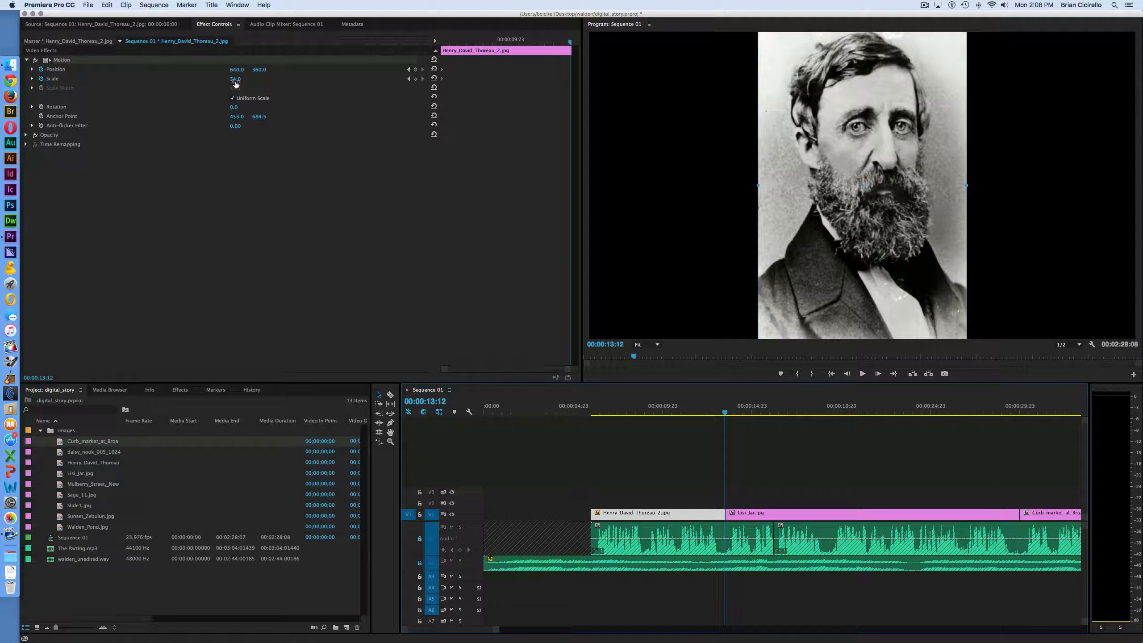
pyautogui.moveTo(235, 84); pyautogui.dragTo(246, 84)
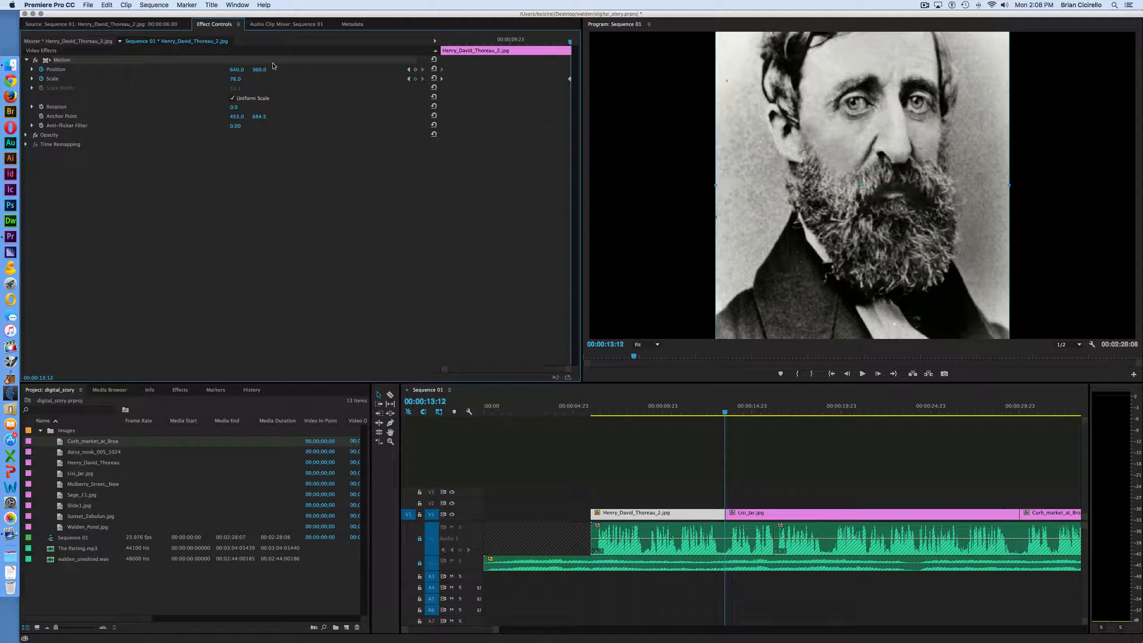
# Step: Keyframe the Thoreau image's end Position to 640, 482 so the whole head fits the frame
pyautogui.moveTo(234, 73); pyautogui.dragTo(231, 73)
pyautogui.click(239, 70)
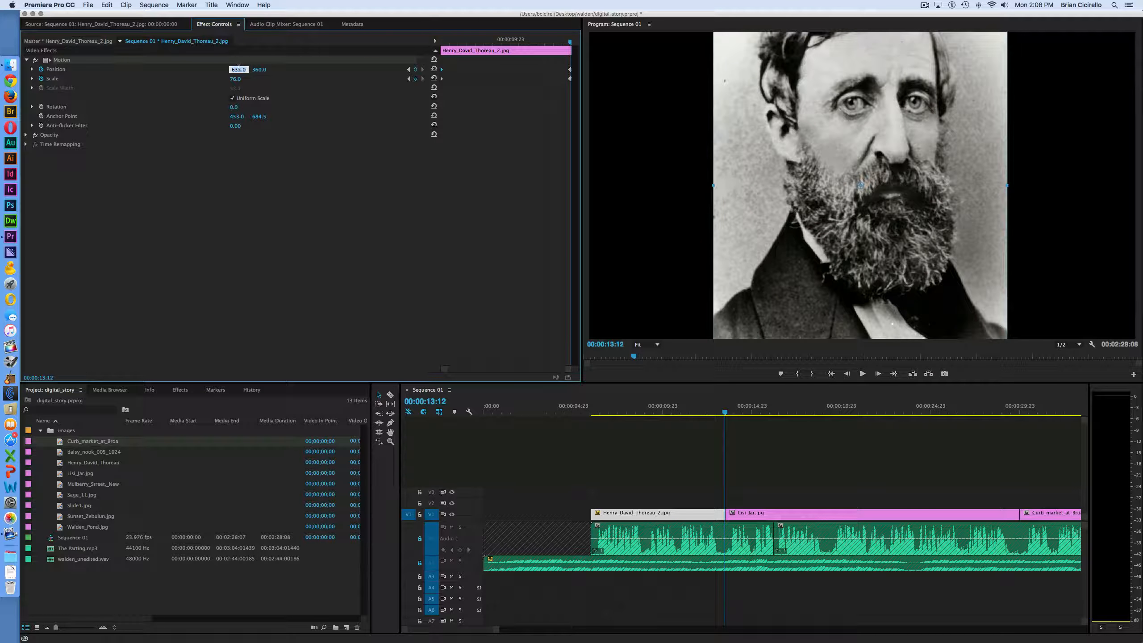
pyautogui.write('640')
pyautogui.press('Return')
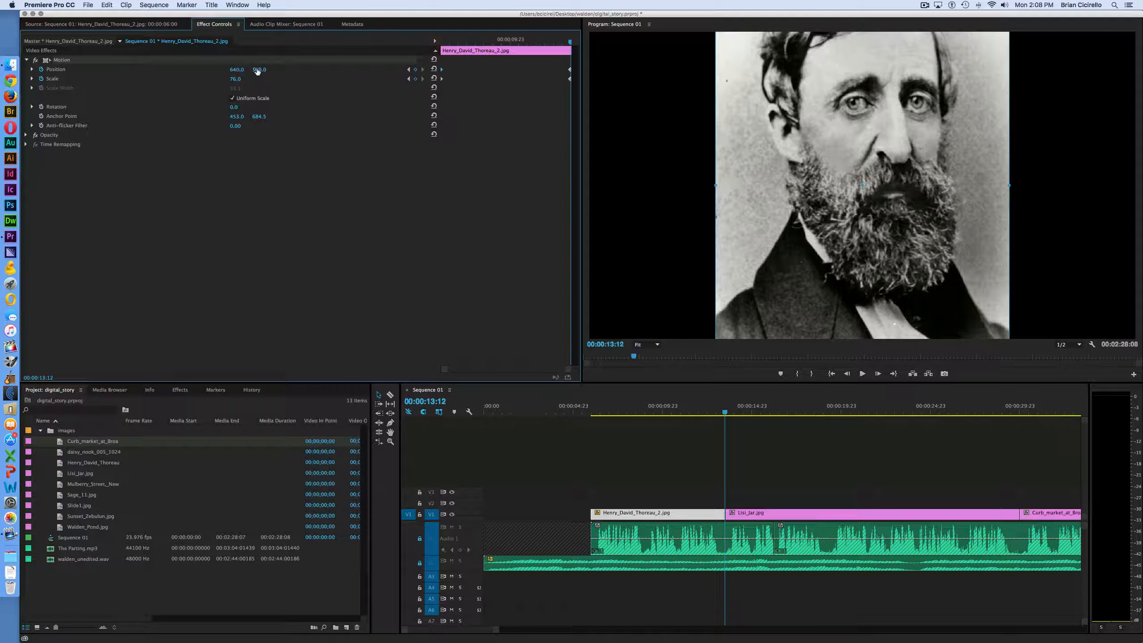
pyautogui.moveTo(259, 69); pyautogui.dragTo(311, 69)
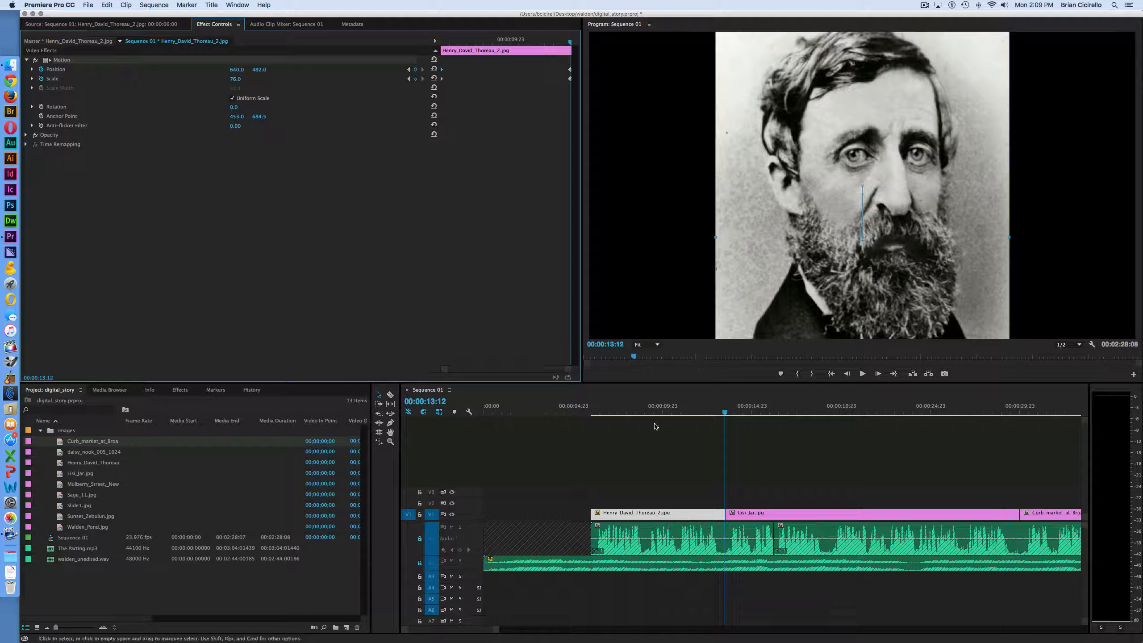
# Step: Play the Thoreau zoom from just before the clip until shortly after the forest image starts
pyautogui.click(588, 413)
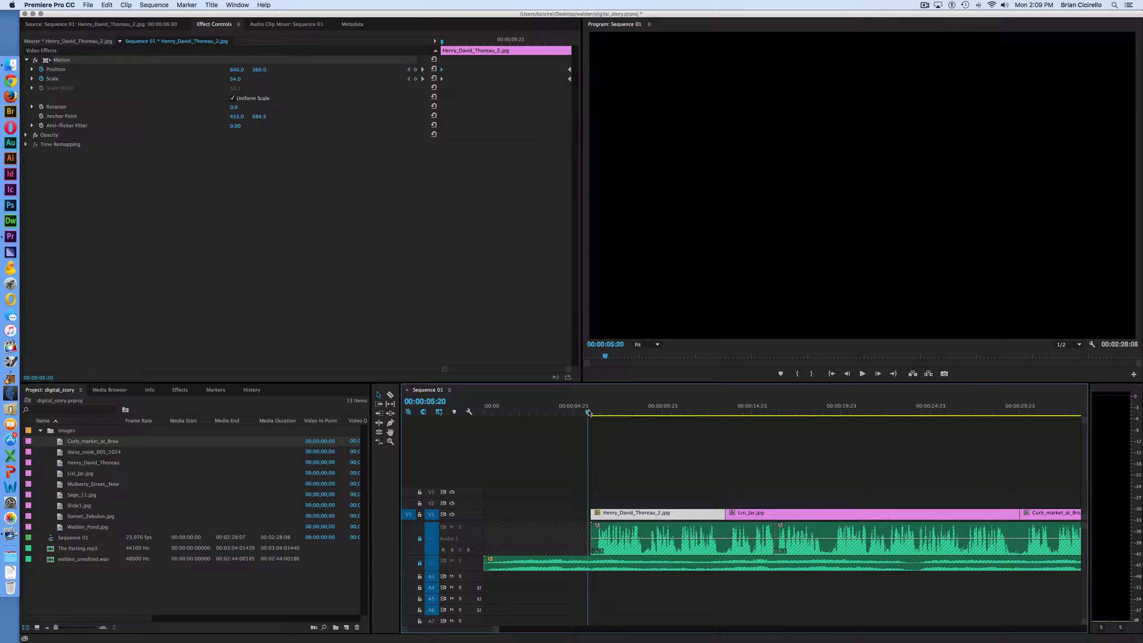
pyautogui.press('space')
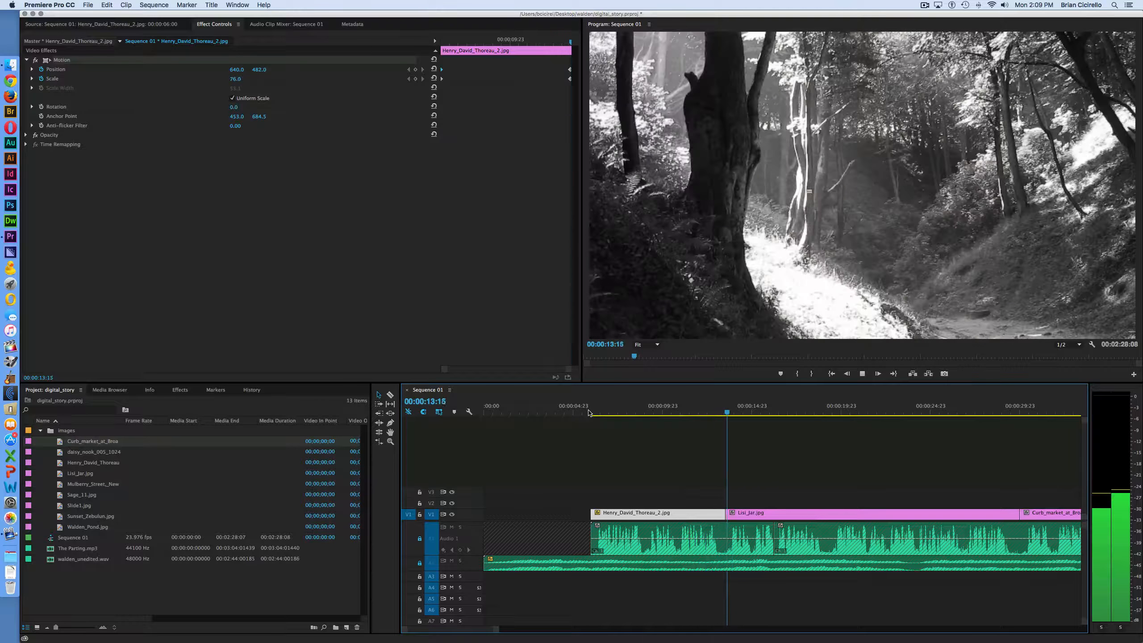
pyautogui.press('space')
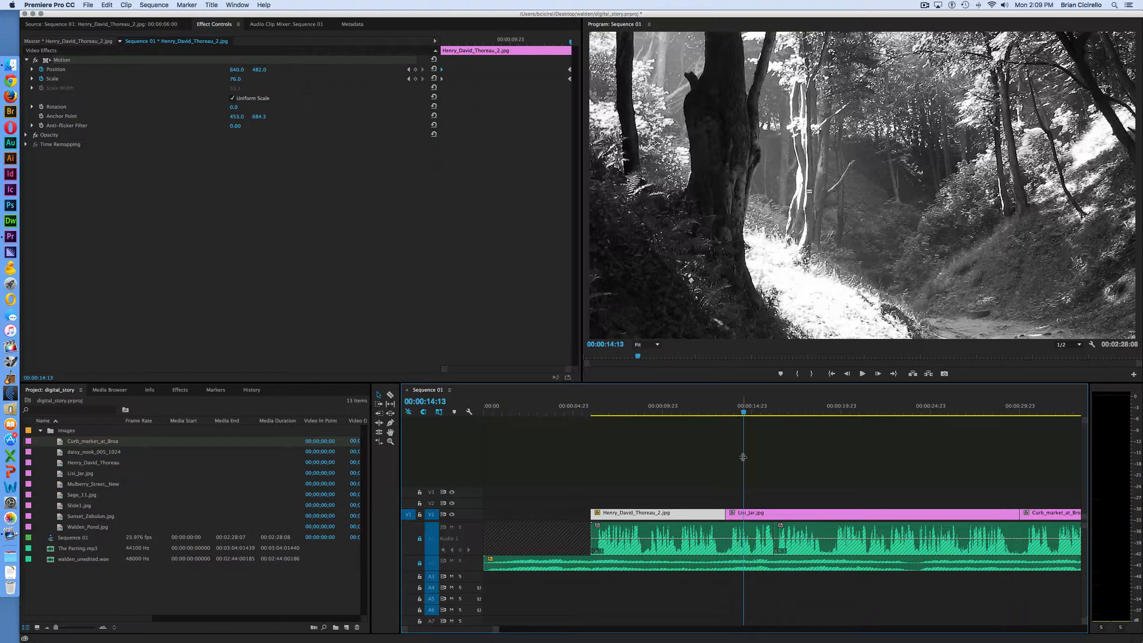
# Step: Show the effect controls of the Lisi_Jar.jpg clip, go to its first frame at 00:00:13:13, and expand its Motion properties
pyautogui.doubleClick(761, 514)
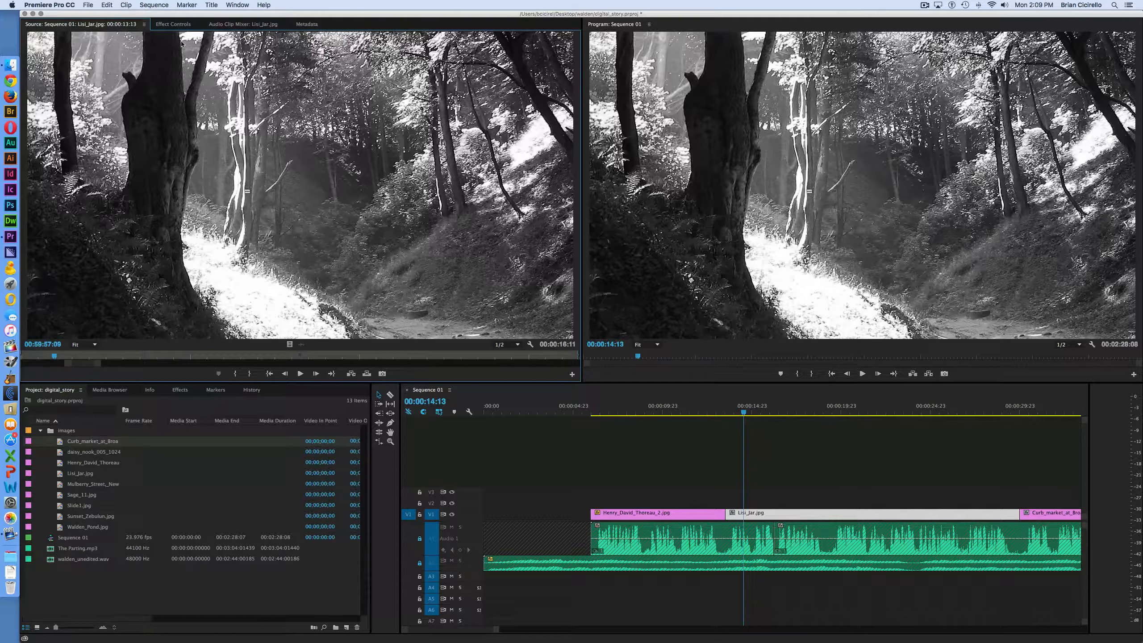
pyautogui.click(171, 25)
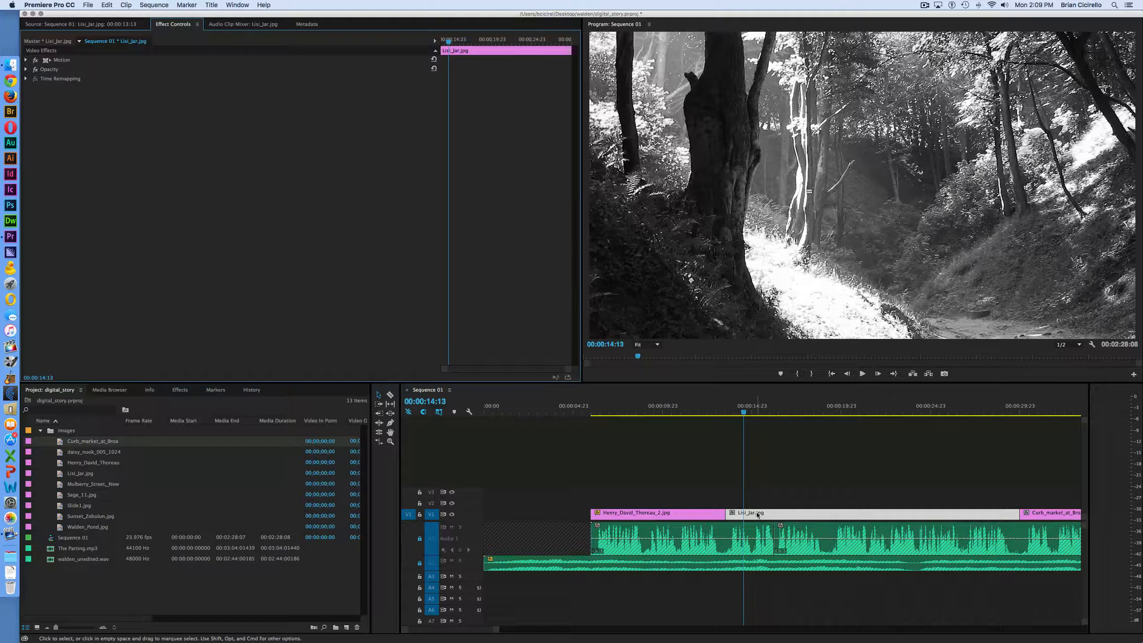
pyautogui.press('Down')
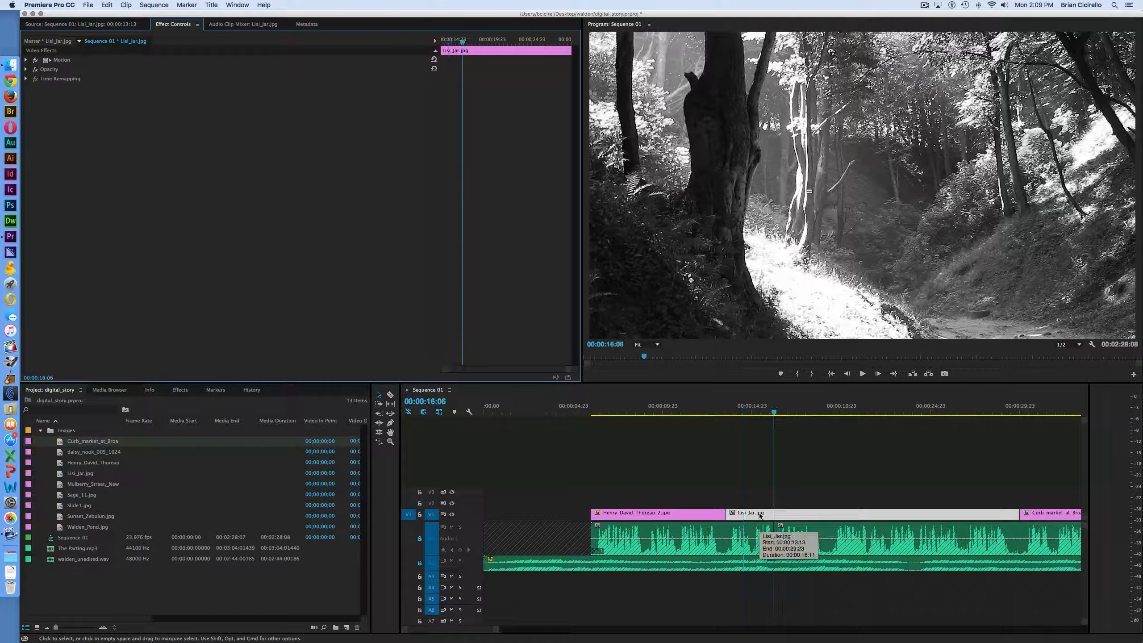
pyautogui.press('Up')
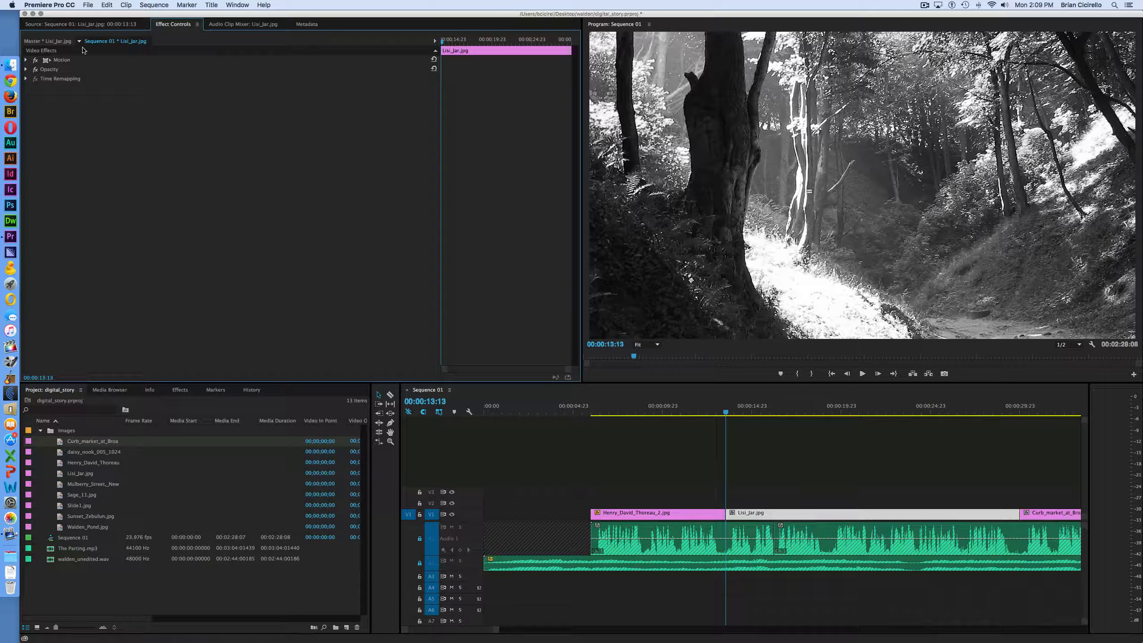
pyautogui.click(25, 60)
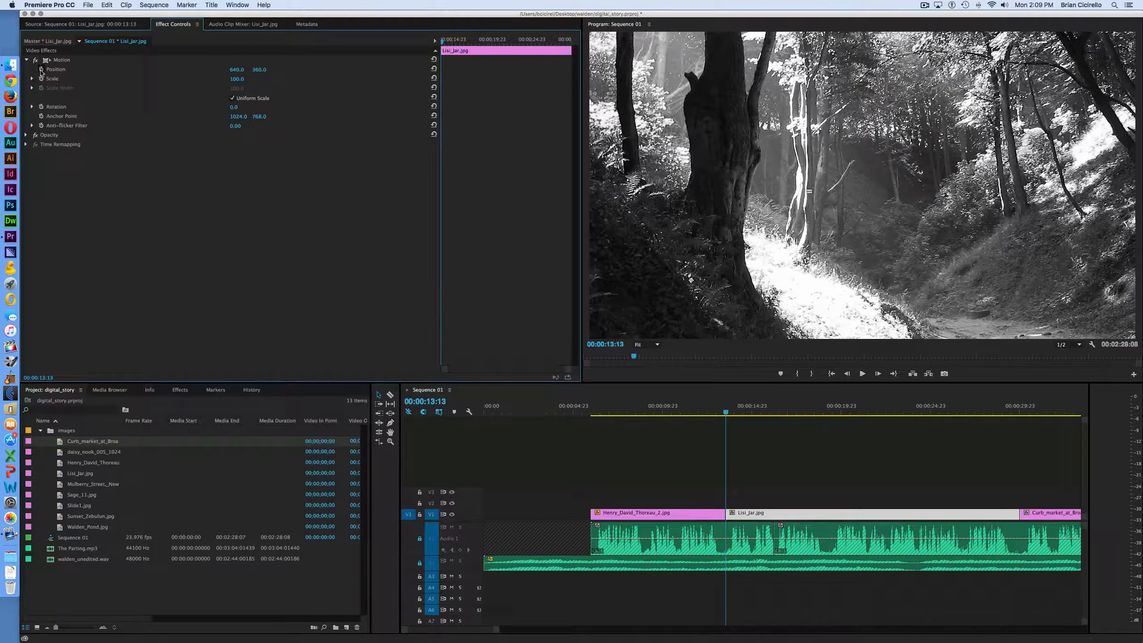
# Step: Turn on Position and Scale keyframing at the forest clip's start with Scale 66 and Position 640, 287
pyautogui.click(41, 70)
pyautogui.moveTo(237, 79); pyautogui.dragTo(221, 78)
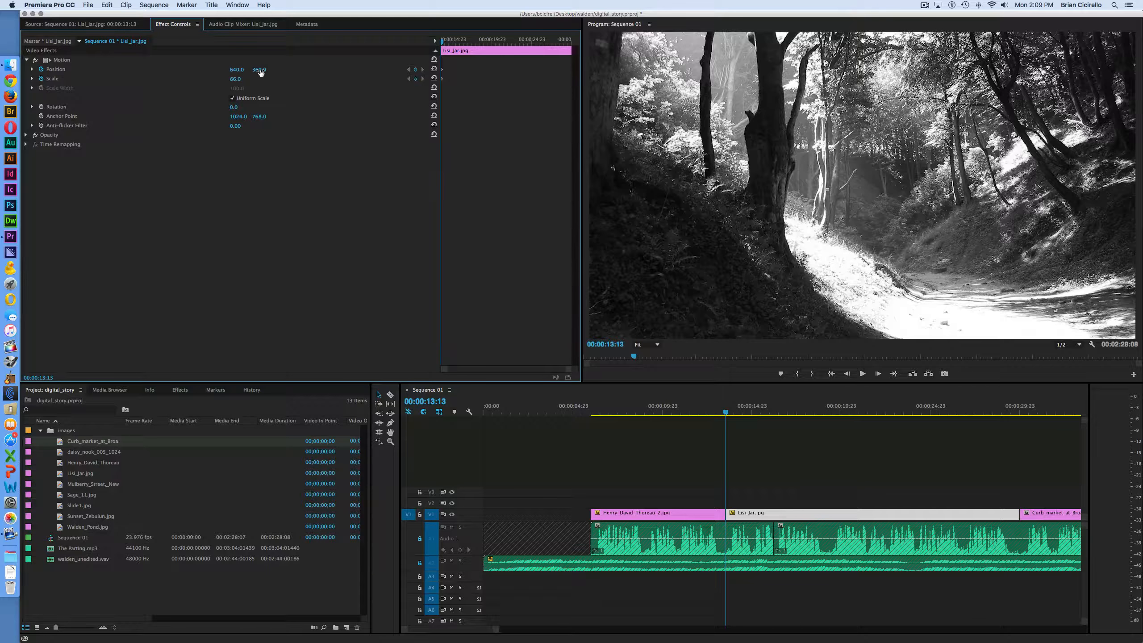
pyautogui.moveTo(260, 70); pyautogui.dragTo(227, 70)
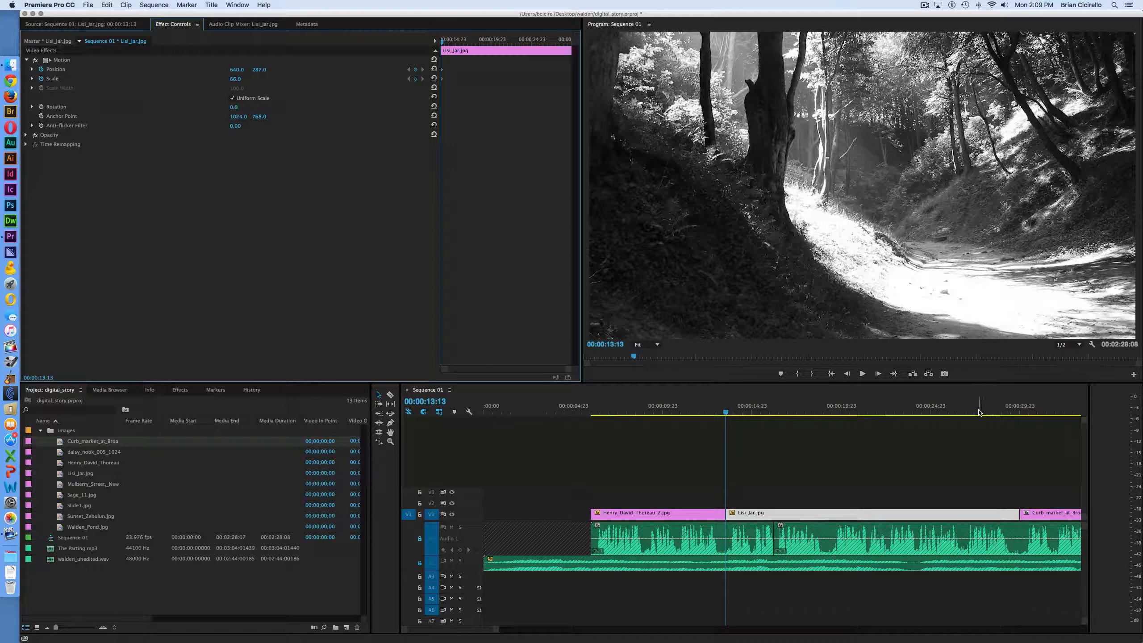
# Step: At the forest clip's last frame, 00:00:29:23, keyframe the Scale to 85 and the Position to 541, 209
pyautogui.press('Down')
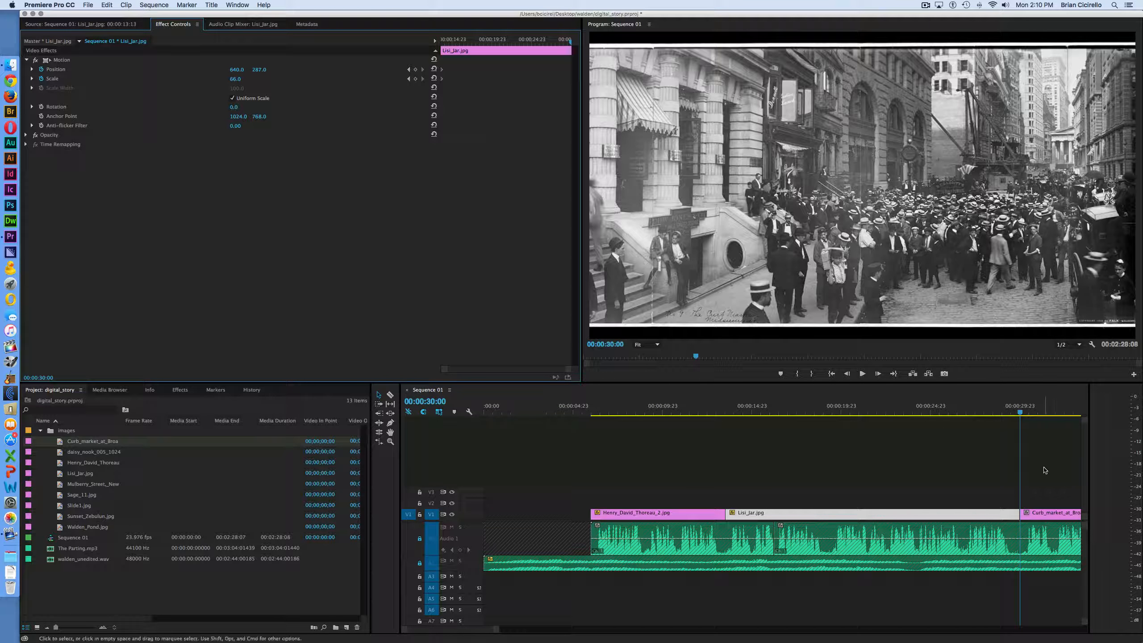
pyautogui.press('Left')
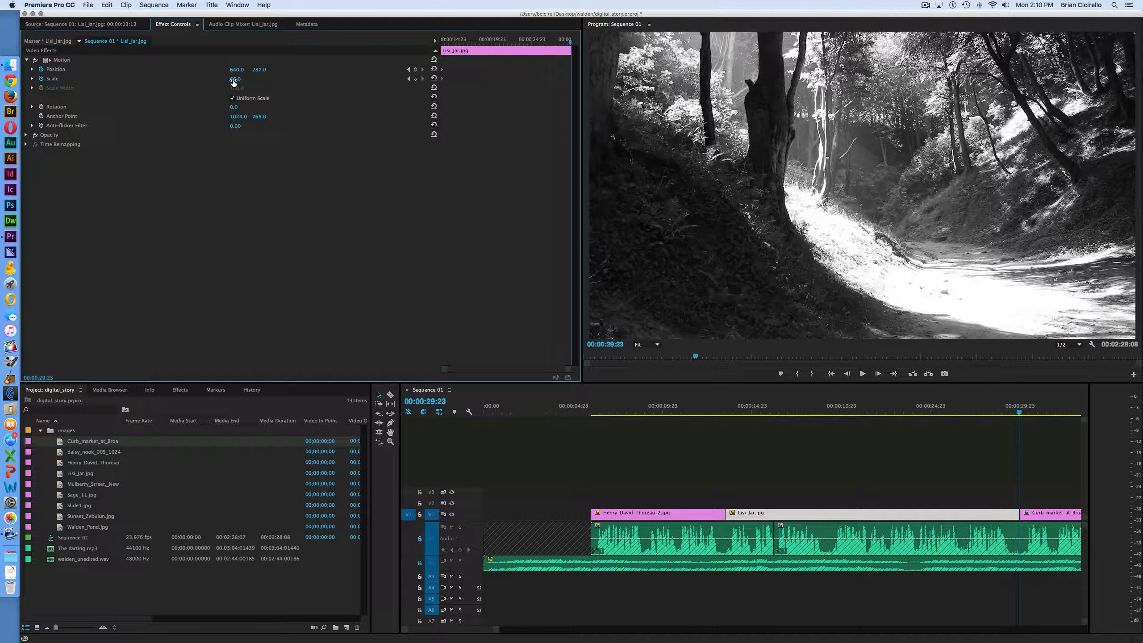
pyautogui.moveTo(236, 78); pyautogui.dragTo(244, 78)
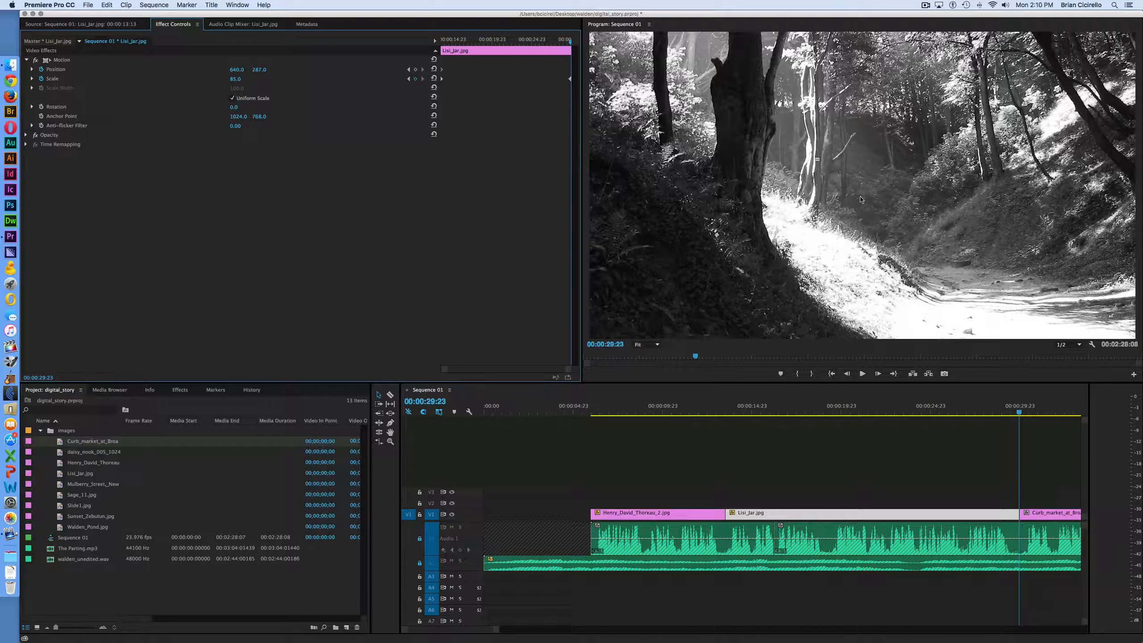
pyautogui.moveTo(263, 70); pyautogui.dragTo(192, 70)
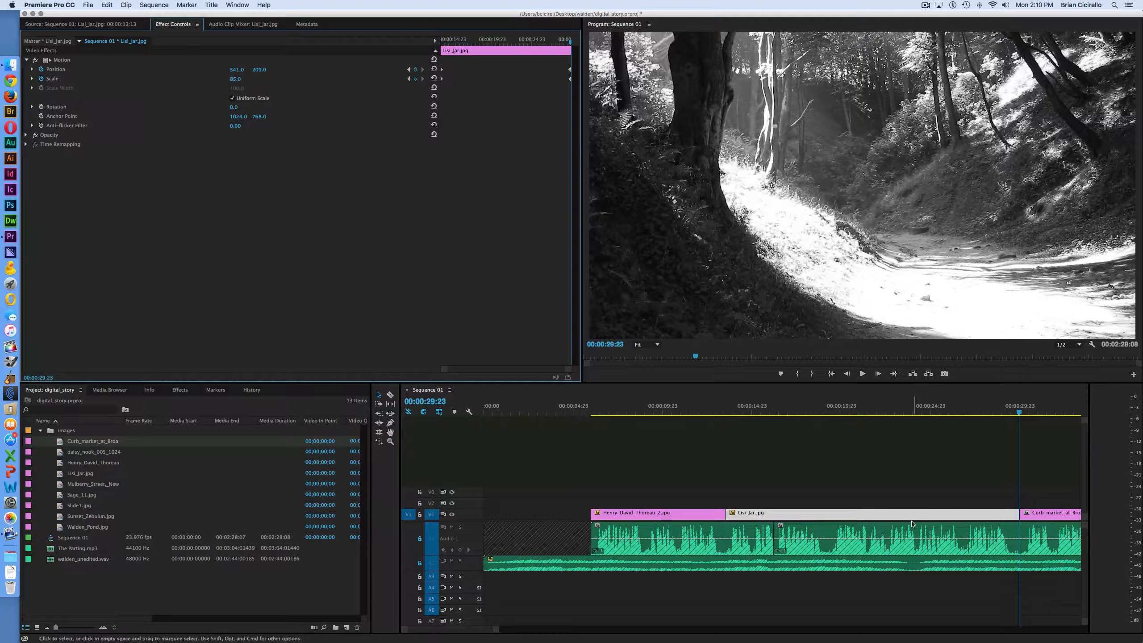
# Step: Play the forest clip's movement from just before its start until the Curb_market image appears
pyautogui.click(723, 414)
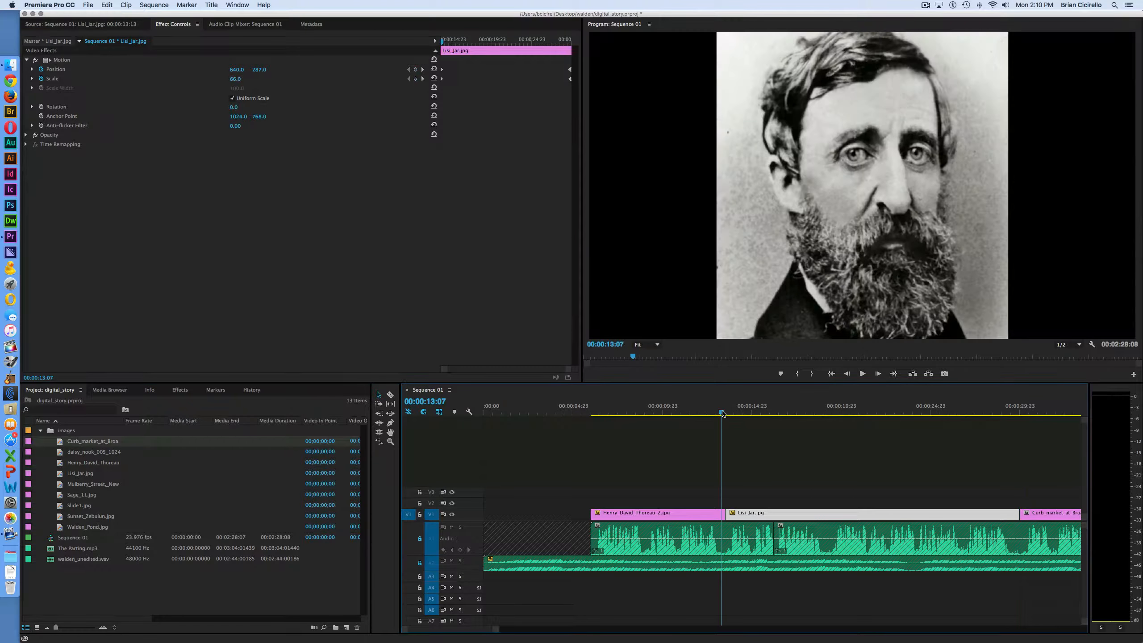
pyautogui.press('space')
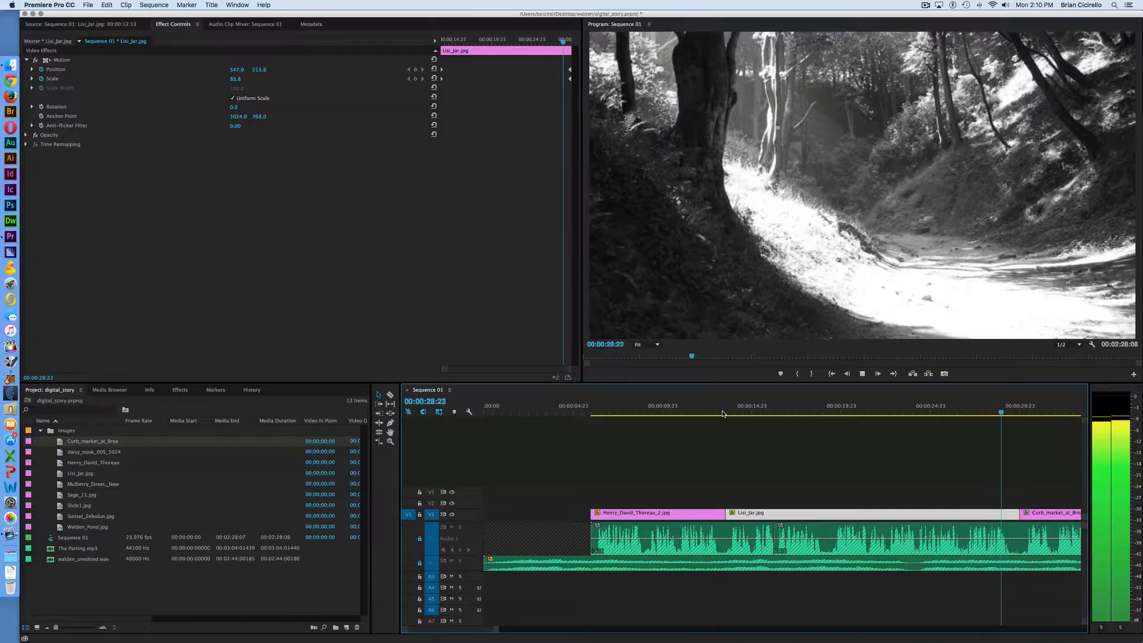
pyautogui.press('space')
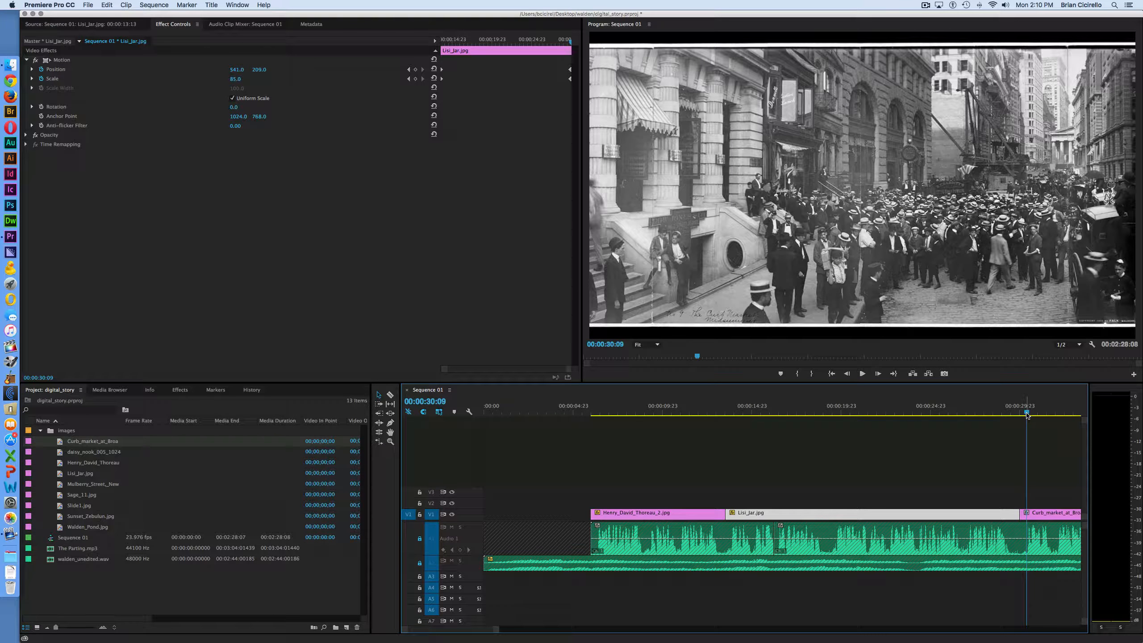
# Step: Return to the forest clip's last frame at 00:00:29:23 and raise its end Scale keyframe to 97
pyautogui.scroll(-5, 936, 485)
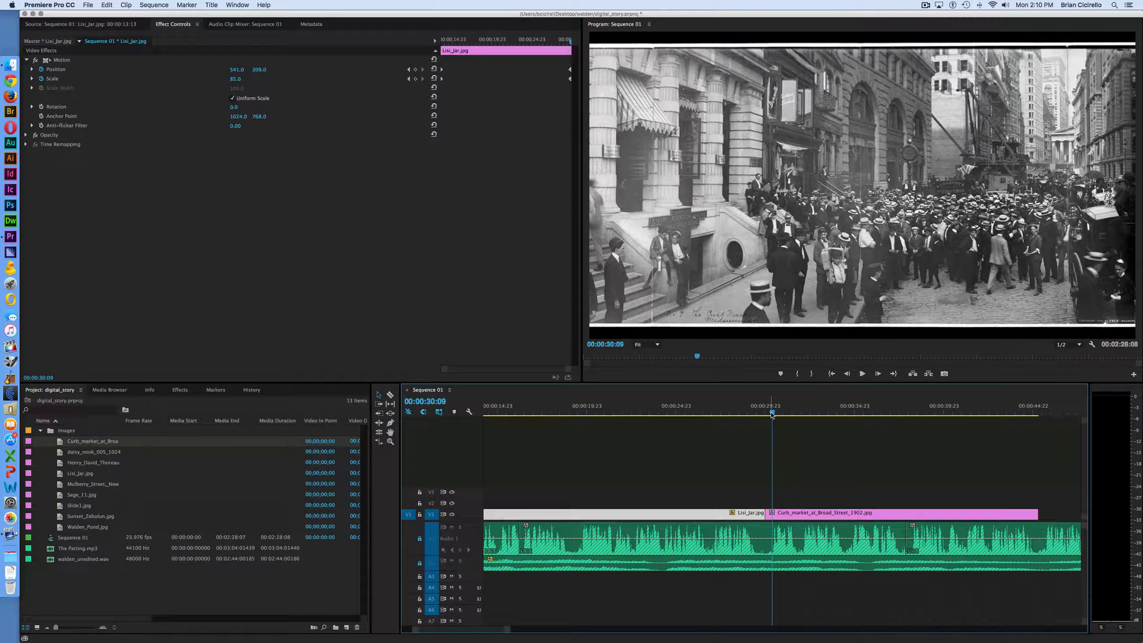
pyautogui.press('Down')
pyautogui.press('Up')
pyautogui.press('Up')
pyautogui.press('Down')
pyautogui.press('Left')
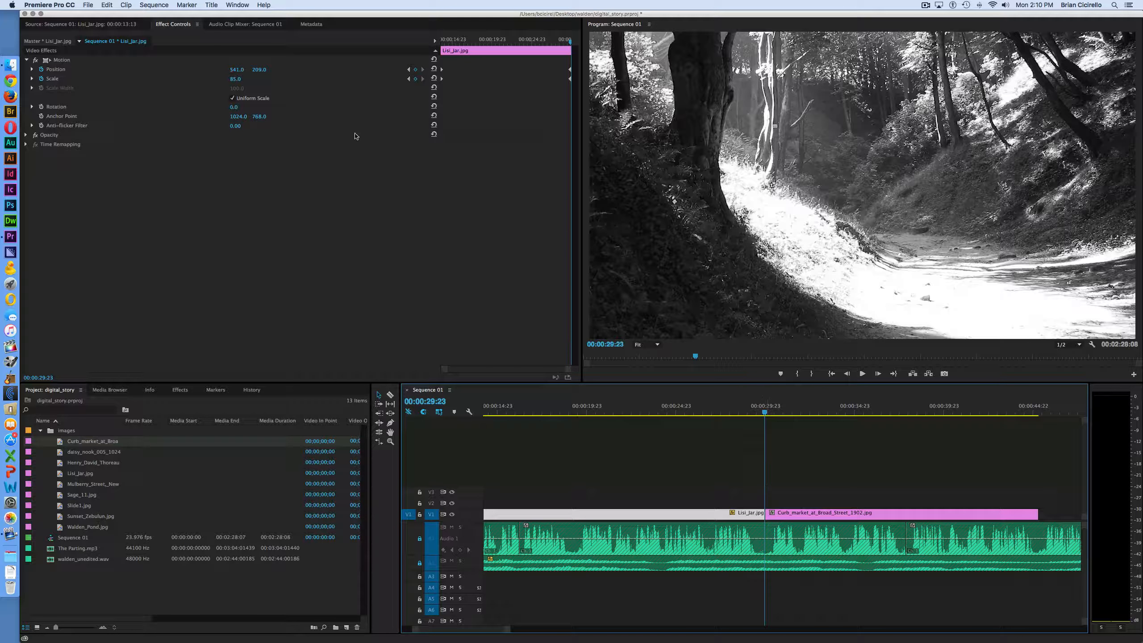
pyautogui.moveTo(235, 81); pyautogui.dragTo(240, 81)
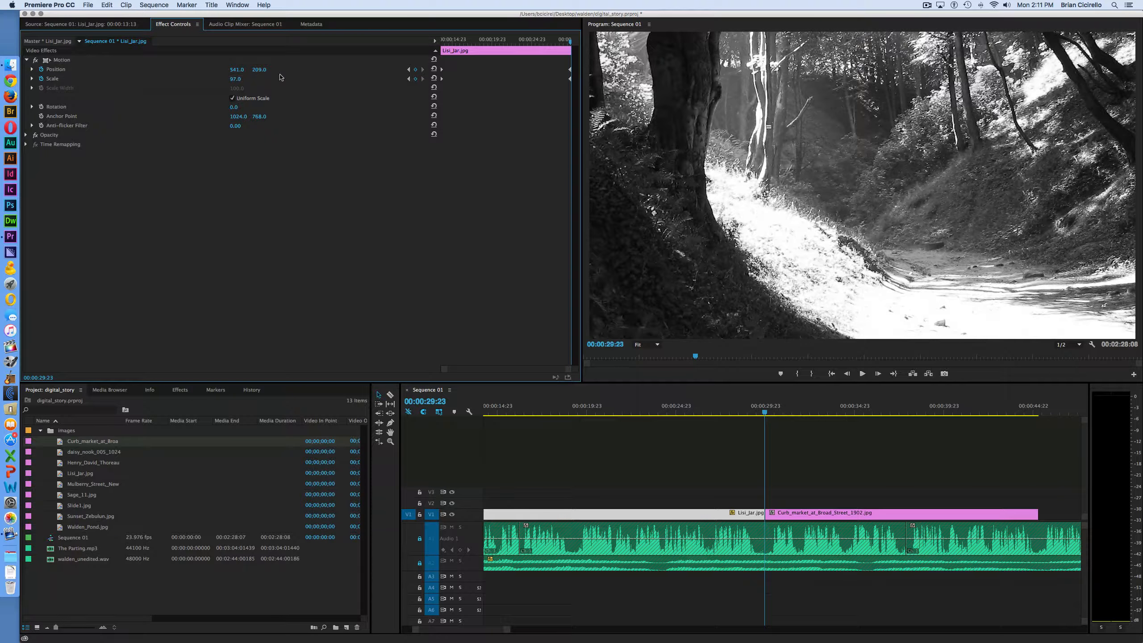
pyautogui.scroll(5, 642, 430)
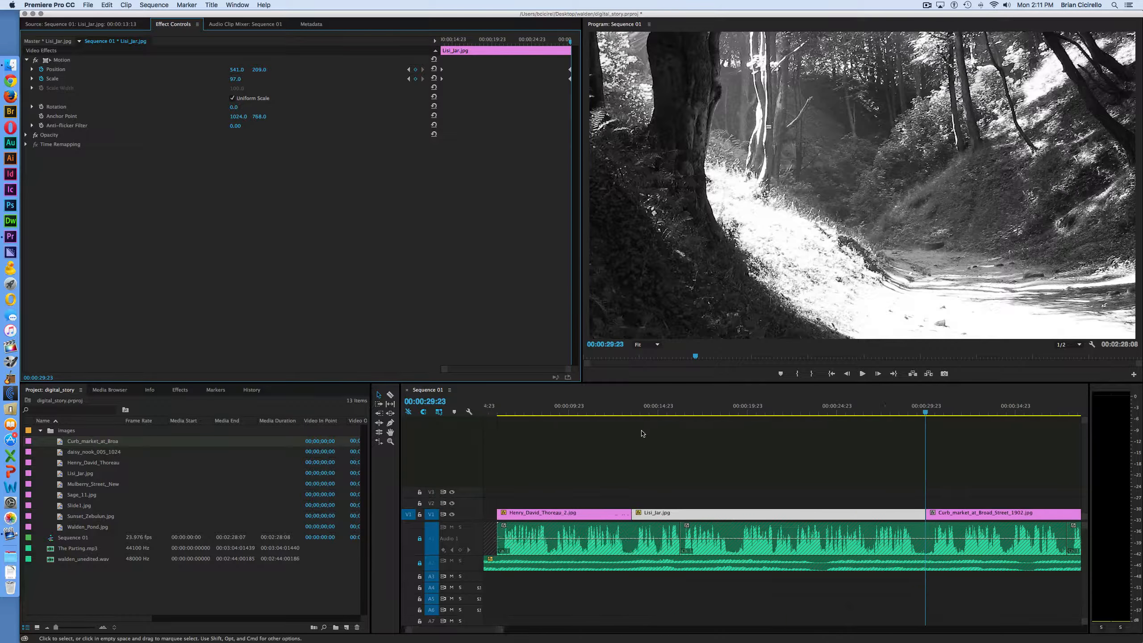
# Step: Play the forest clip's opening, and its final second on into the Curb_market image, to review the movement
pyautogui.click(652, 413)
pyautogui.press('space')
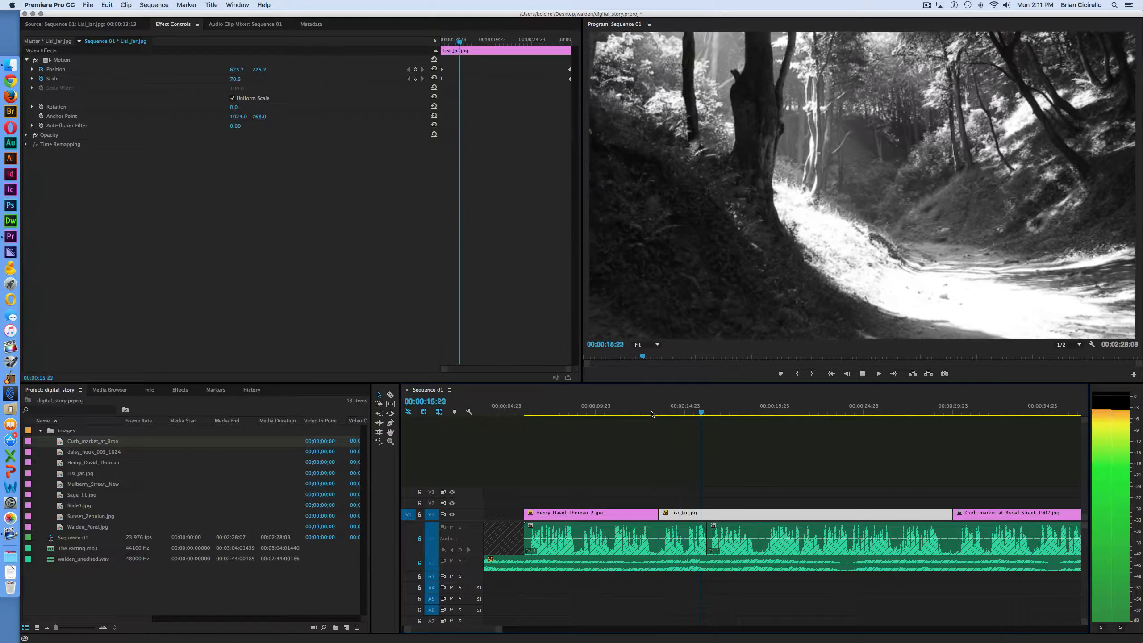
pyautogui.press('space')
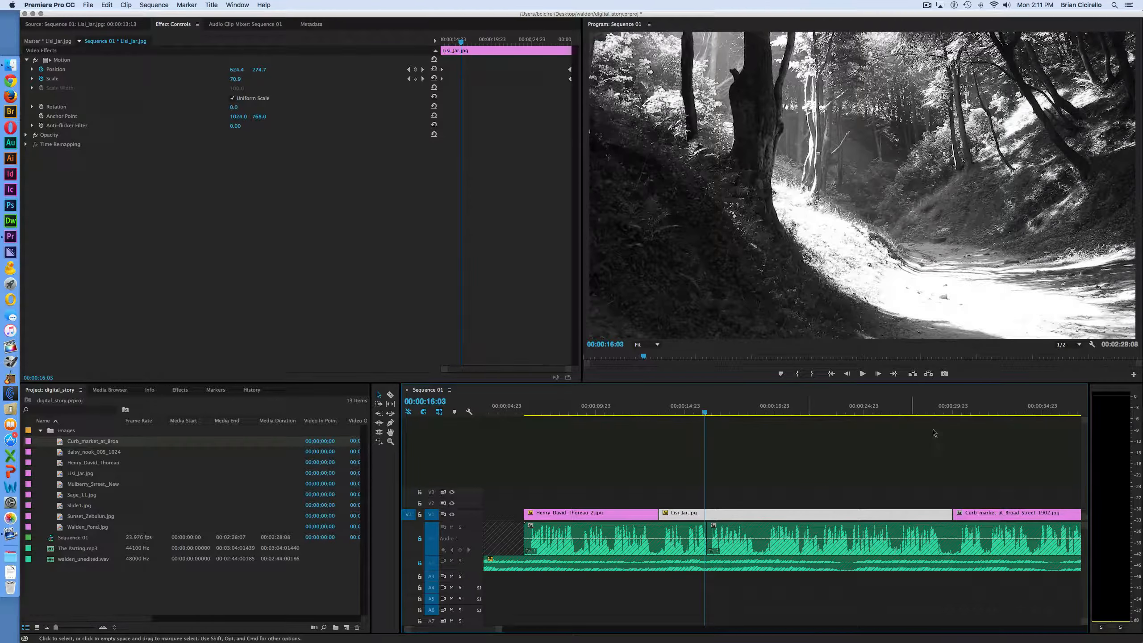
pyautogui.click(935, 414)
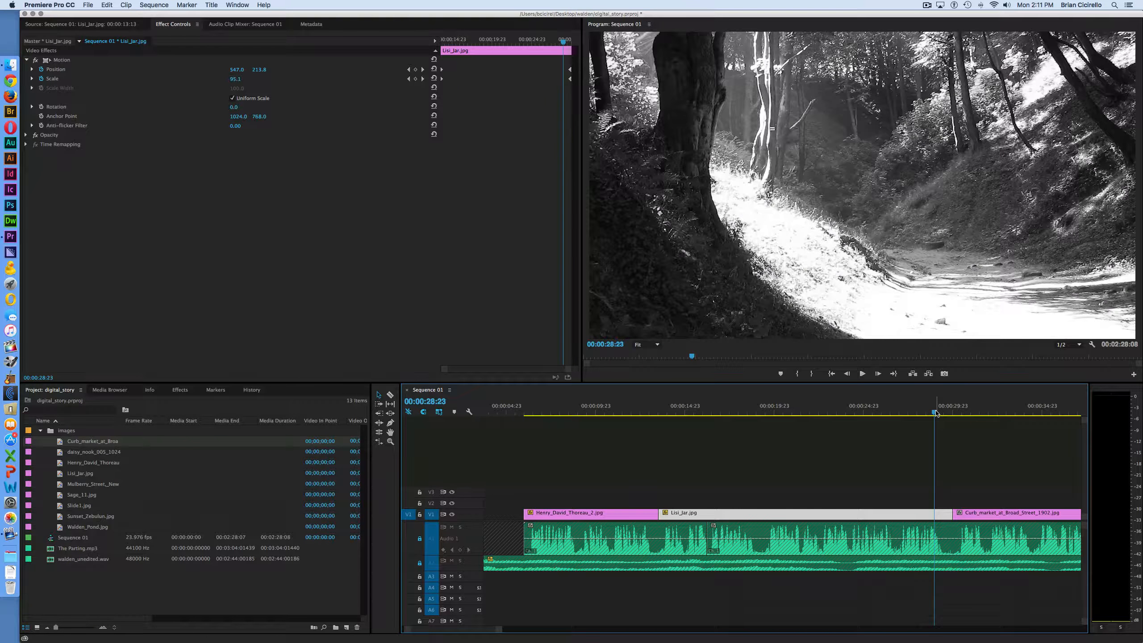
pyautogui.press('space')
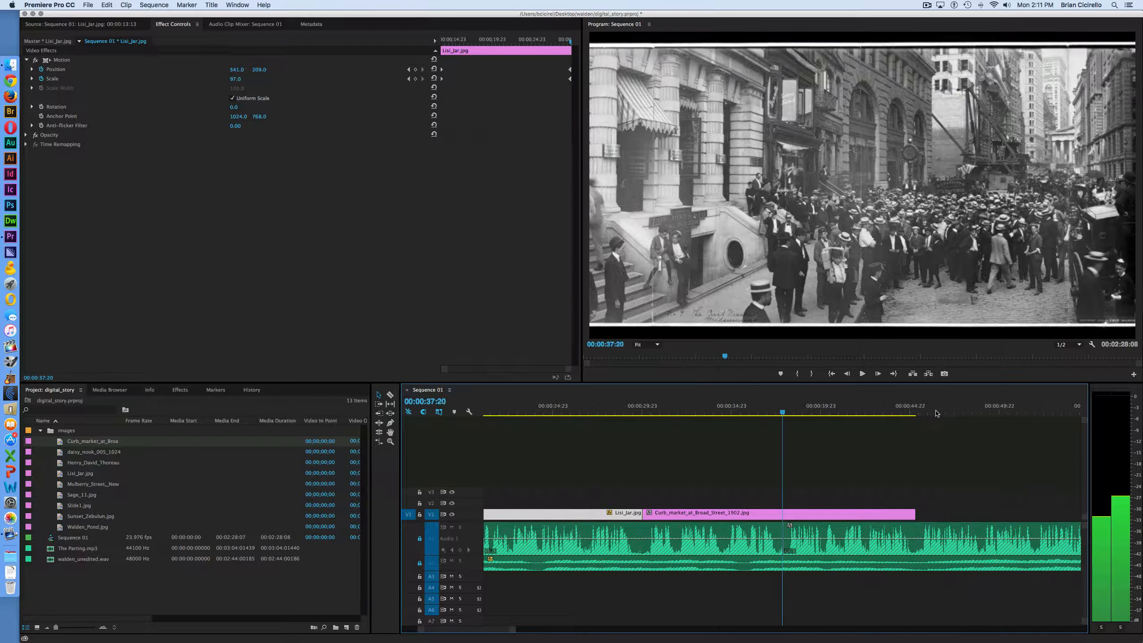
# Step: Turn on Position and Scale keyframing at the Curb_market clip's start, 00:00:30:00, and set its Scale to 114
pyautogui.press('Up')
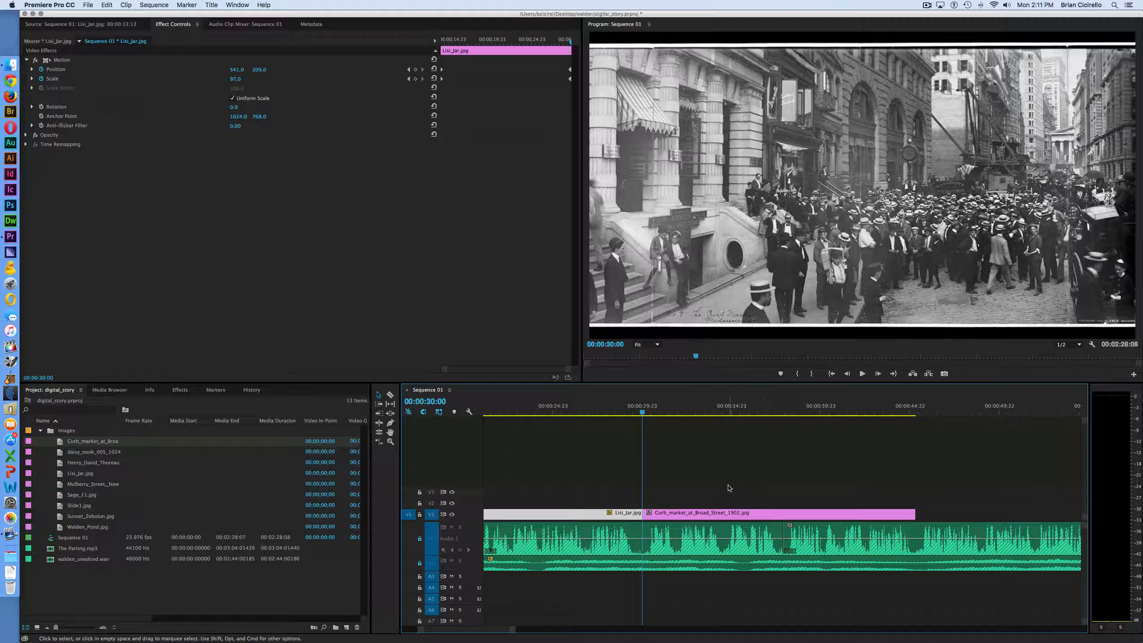
pyautogui.hscroll(-5, 729, 488)
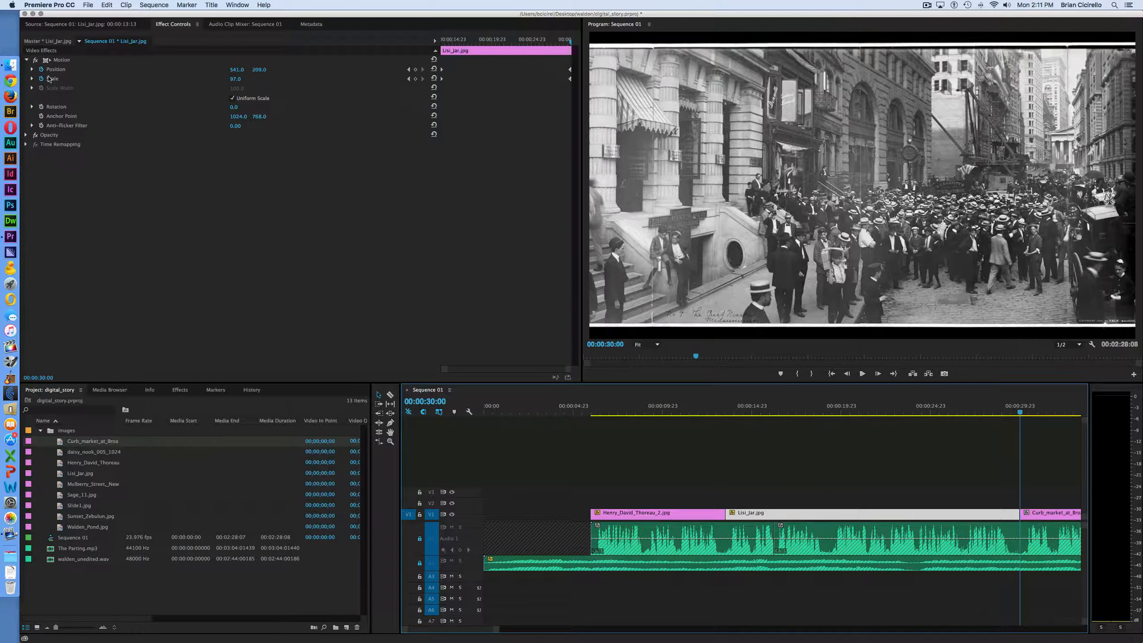
pyautogui.doubleClick(1050, 514)
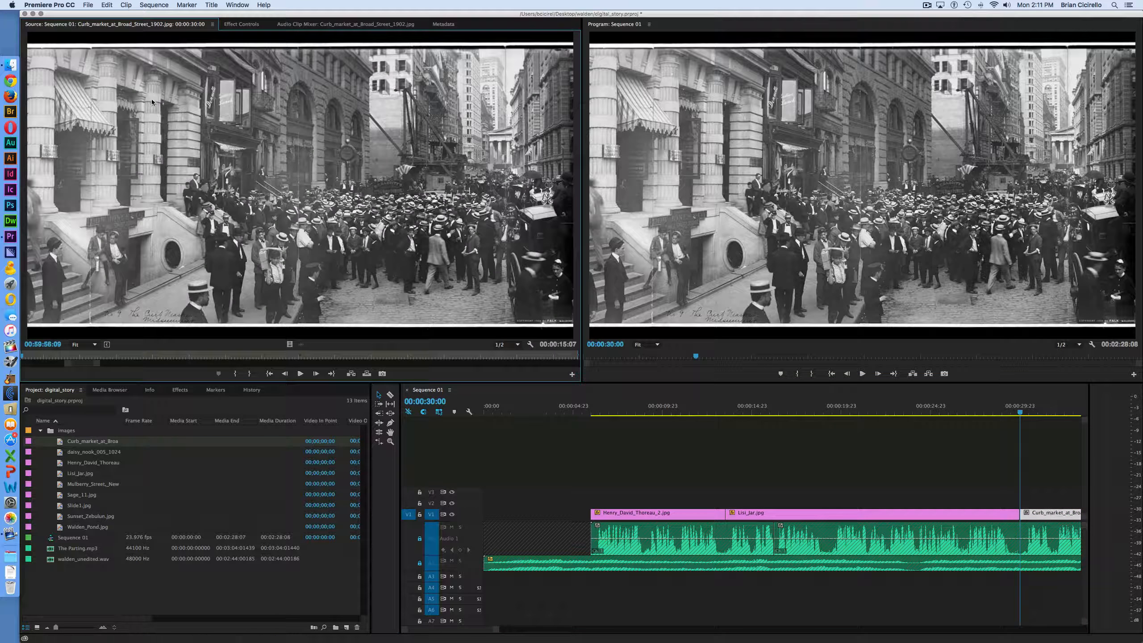
pyautogui.click(241, 24)
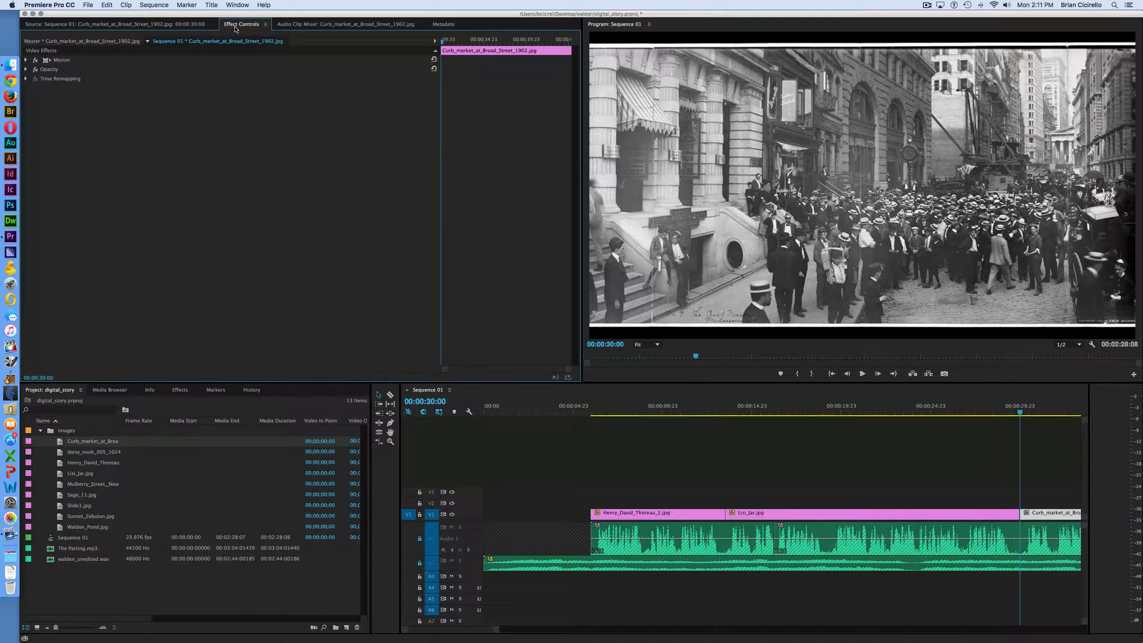
pyautogui.click(25, 60)
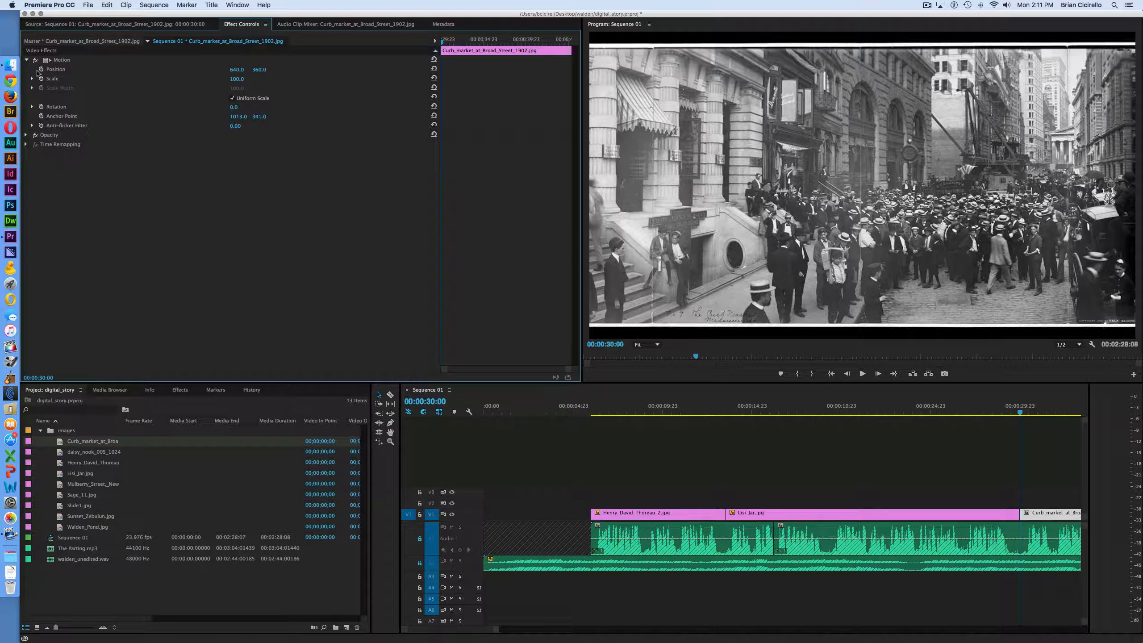
pyautogui.click(41, 70)
pyautogui.click(41, 78)
pyautogui.moveTo(237, 79)
pyautogui.mouseDown()
pyautogui.moveTo(194, 78)
pyautogui.moveTo(250, 79)
pyautogui.mouseUp()
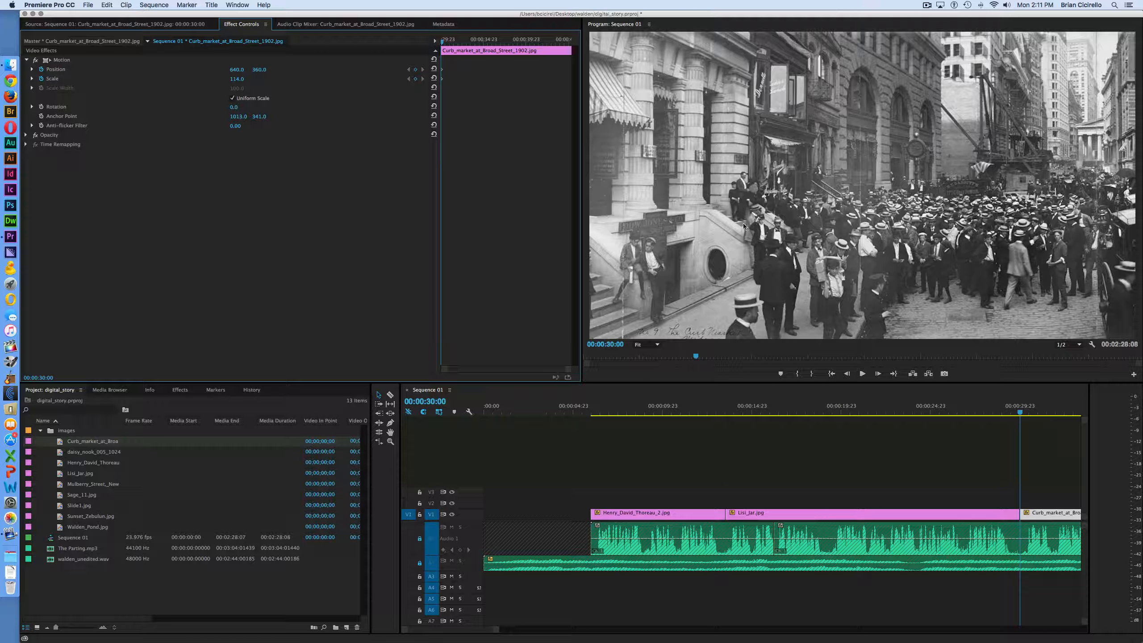
# Step: Shift the Curb_market image within the frame at the clip's start to Position about 1010, 358, framing the building steps
pyautogui.doubleClick(817, 232)
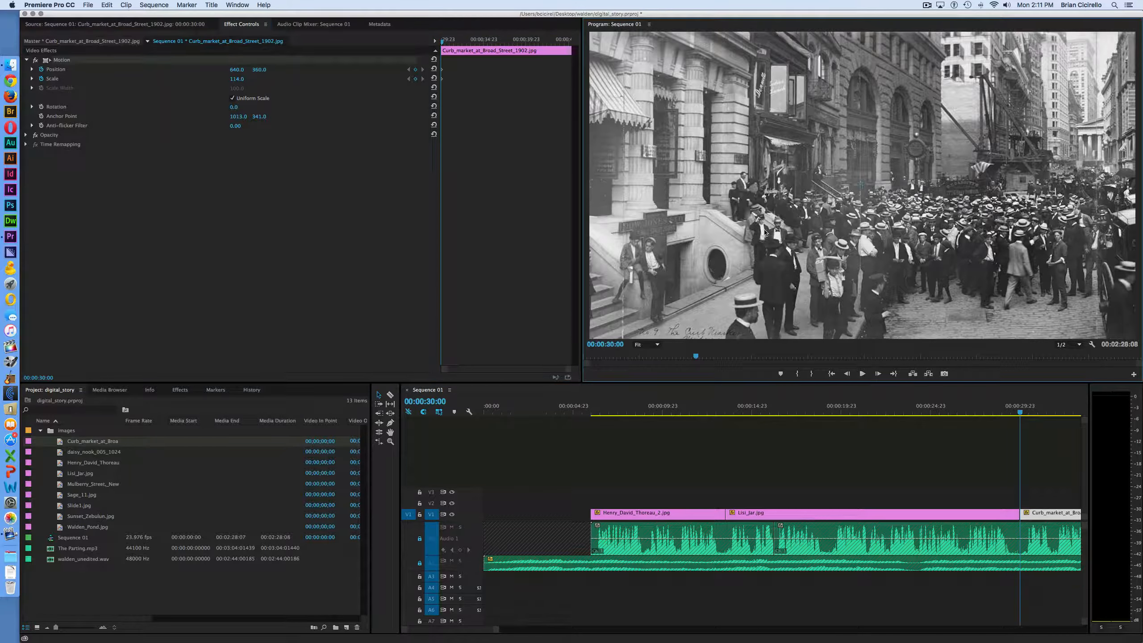
pyautogui.moveTo(713, 256); pyautogui.dragTo(785, 253)
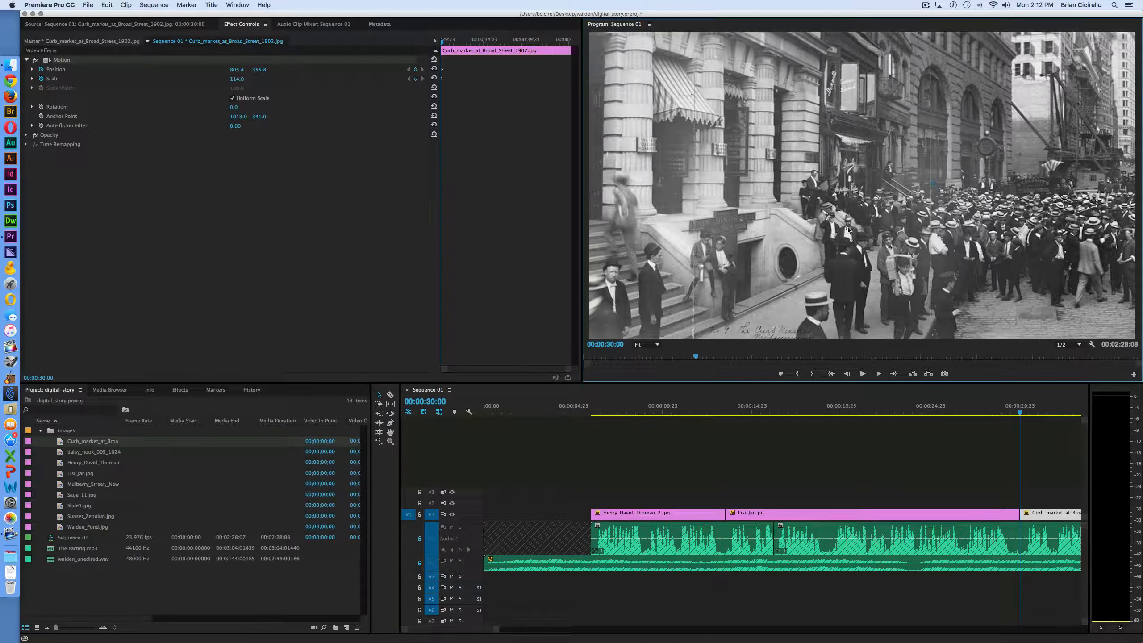
pyautogui.moveTo(819, 247); pyautogui.dragTo(851, 243)
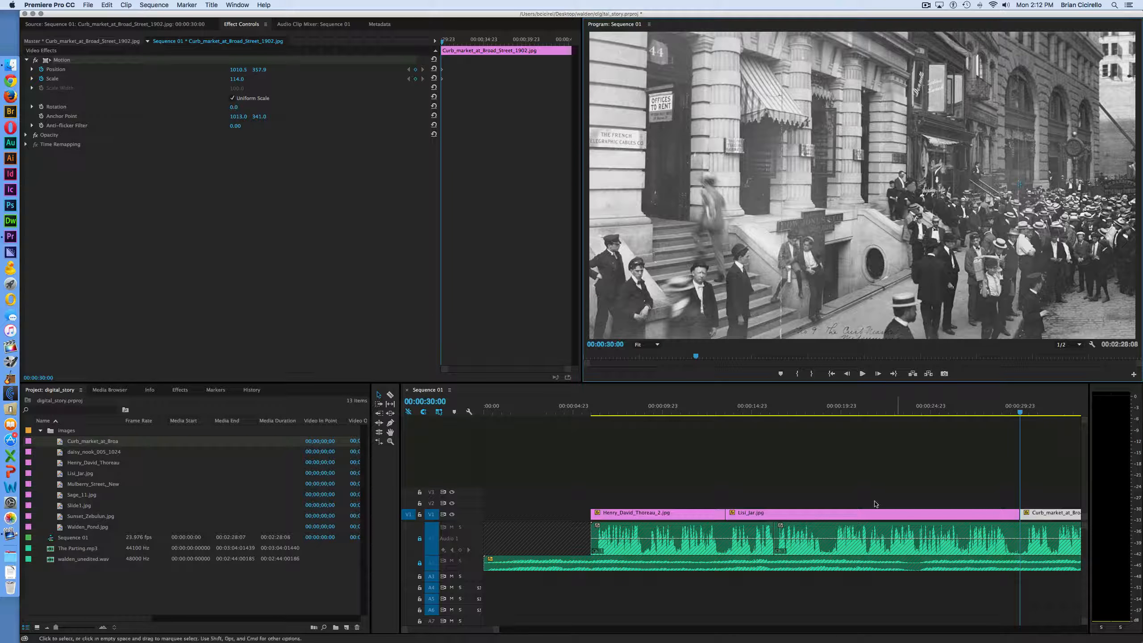
# Step: At the Curb_market clip's last frame, 00:00:45:06, keyframe its Position to about 446, 360 to frame the crowd and carriage
pyautogui.hscroll(8, 857, 486)
pyautogui.moveTo(919, 412); pyautogui.dragTo(927, 413)
pyautogui.press('space')
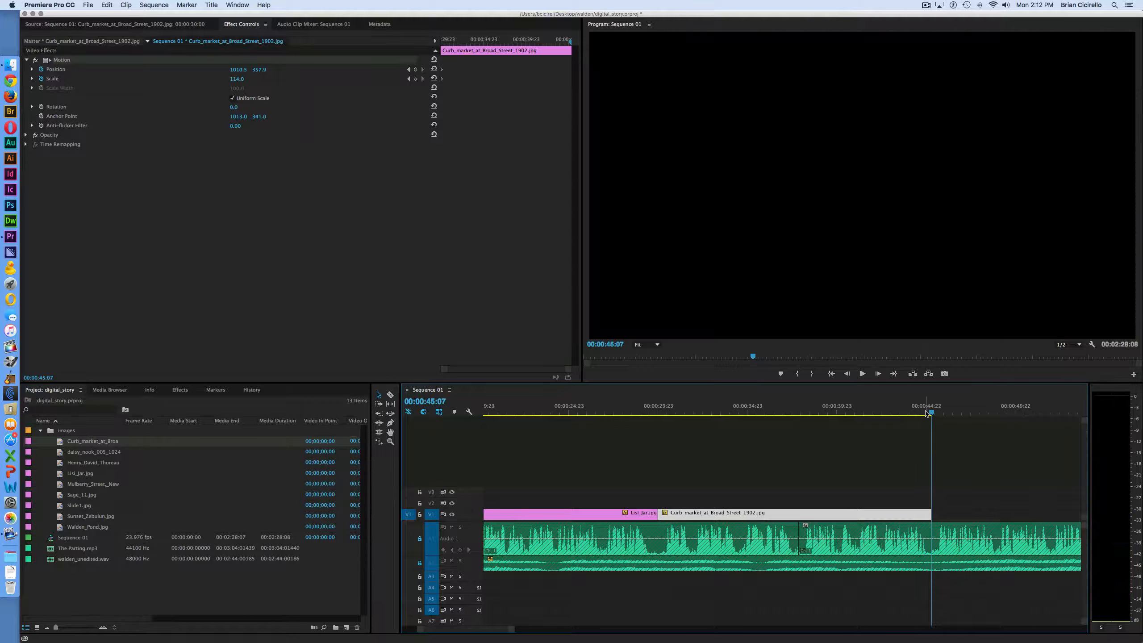
pyautogui.press('Left')
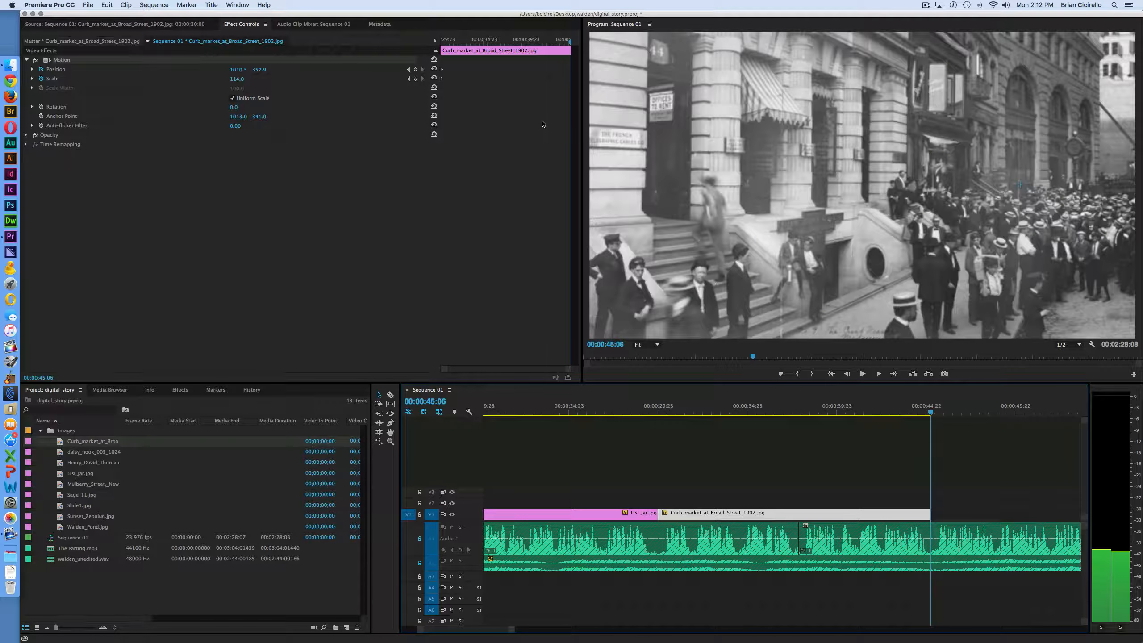
pyautogui.moveTo(1071, 243); pyautogui.dragTo(832, 244)
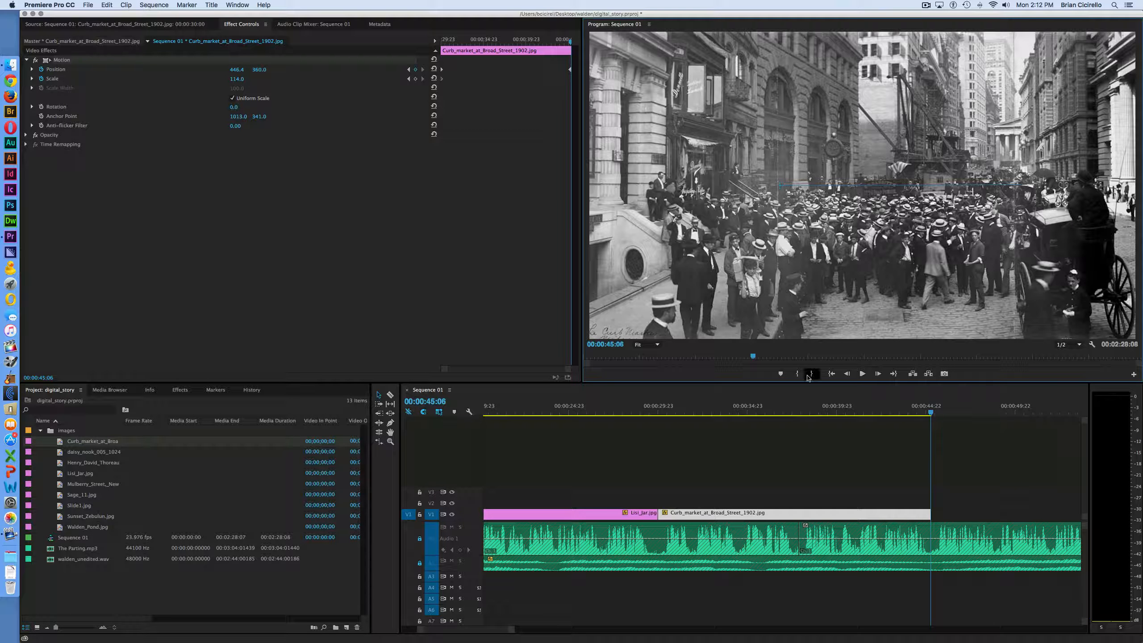
# Step: Play the Curb_market clip's pan from just before its start to near its end
pyautogui.click(647, 411)
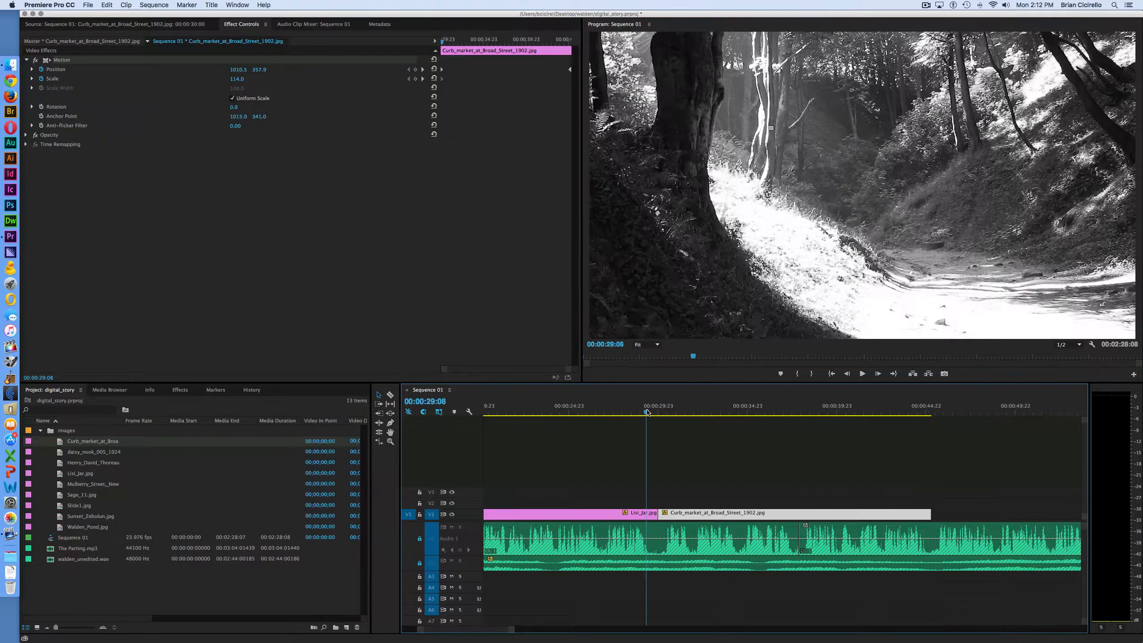
pyautogui.press('space')
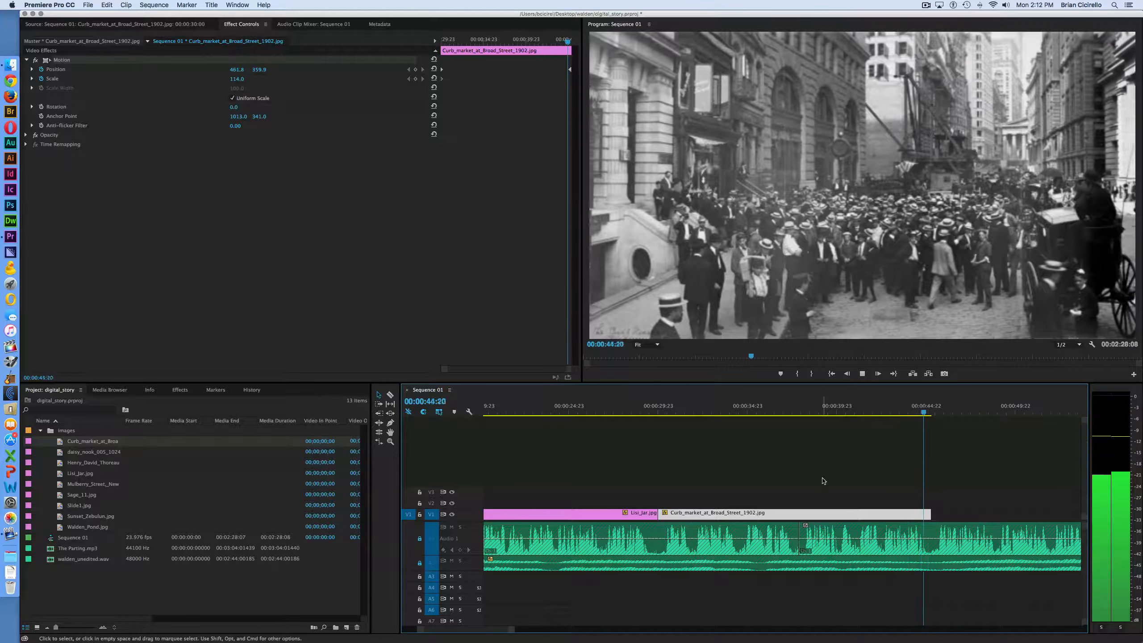
pyautogui.press('space')
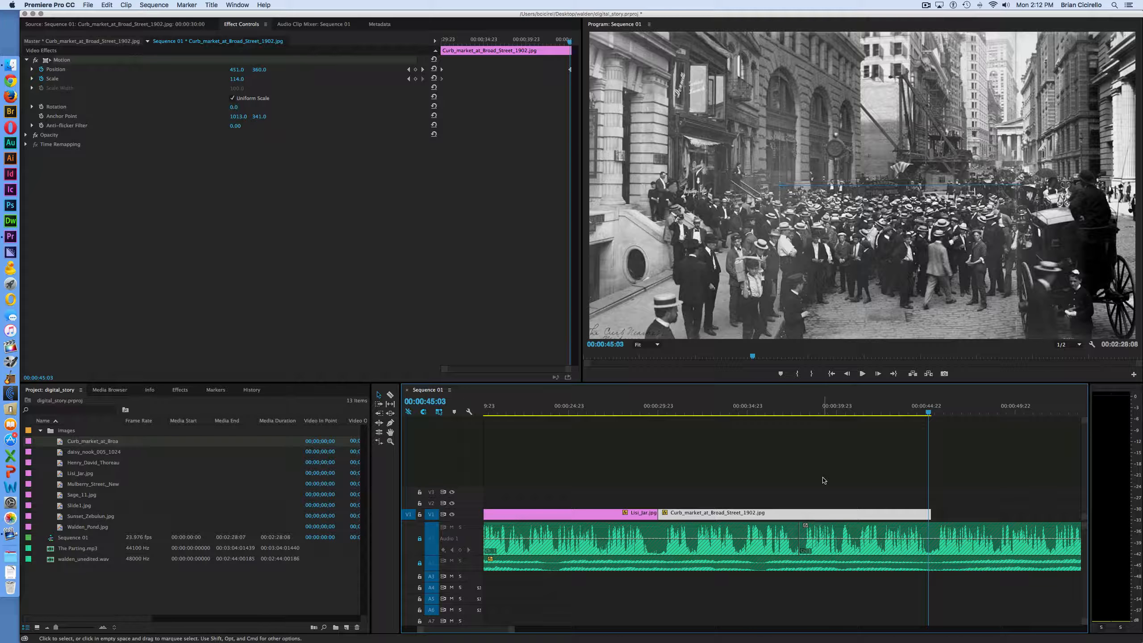
# Step: Create a default rolling title named Title 01 at 1280 × 720, 23.976 fps, with square pixels
pyautogui.hscroll(3, 820, 482)
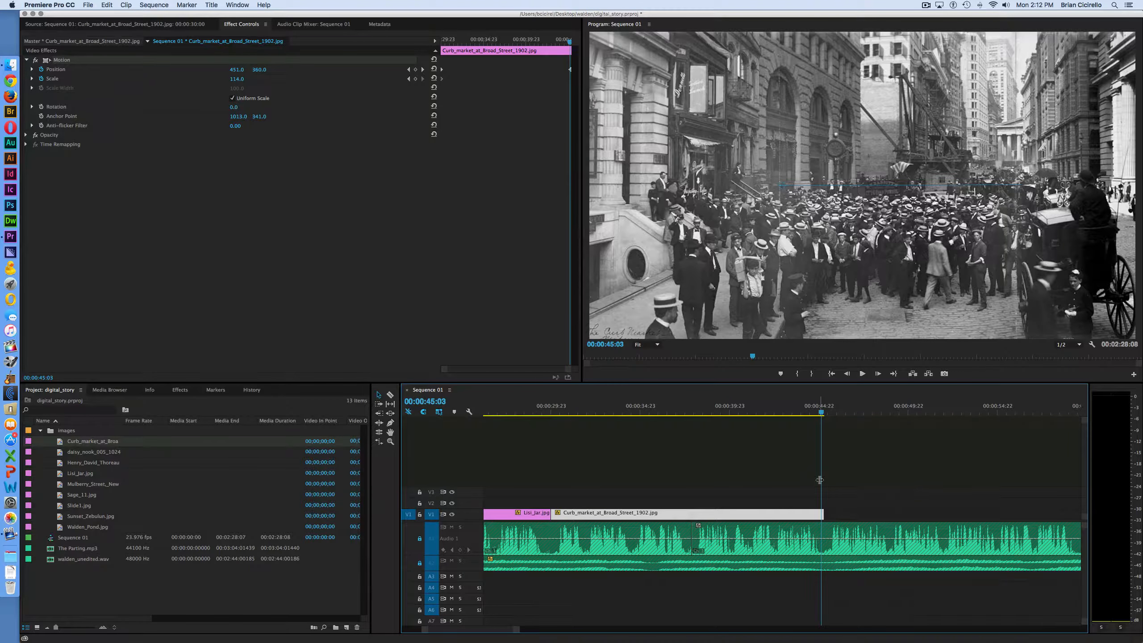
pyautogui.hscroll(-12, 819, 480)
pyautogui.press('-')
pyautogui.press('-')
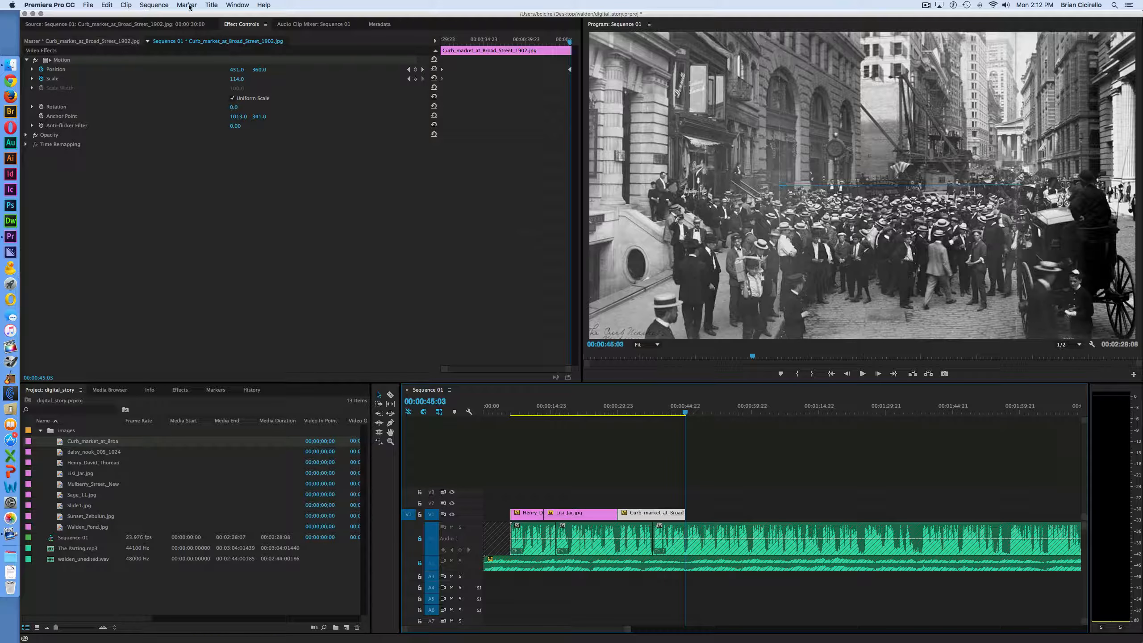
pyautogui.click(211, 5)
pyautogui.moveTo(218, 34)
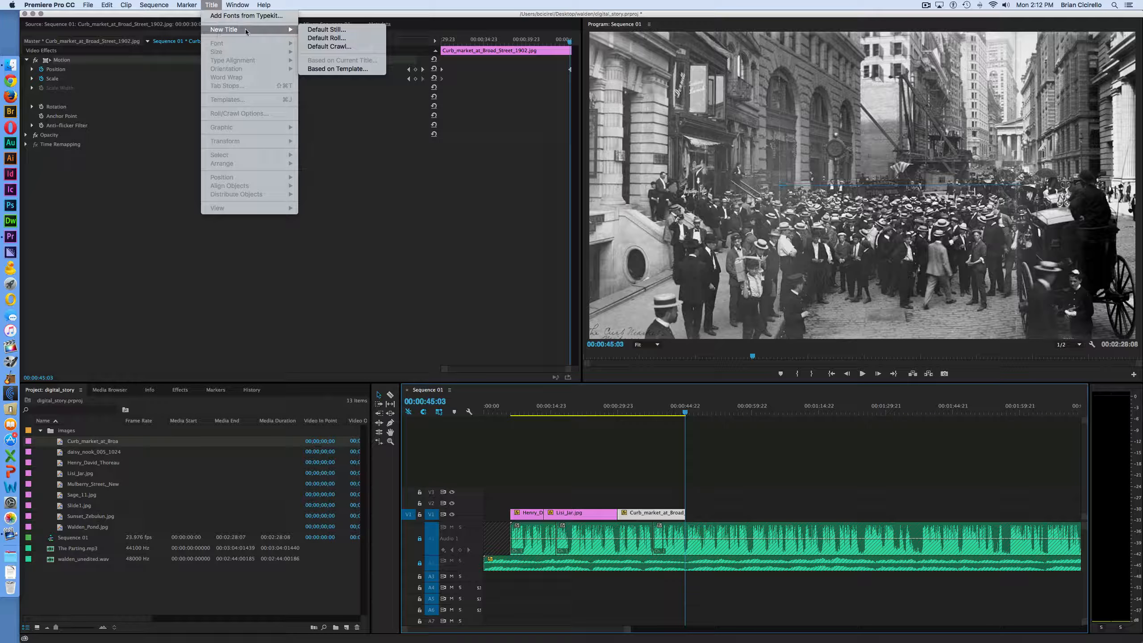
pyautogui.click(320, 39)
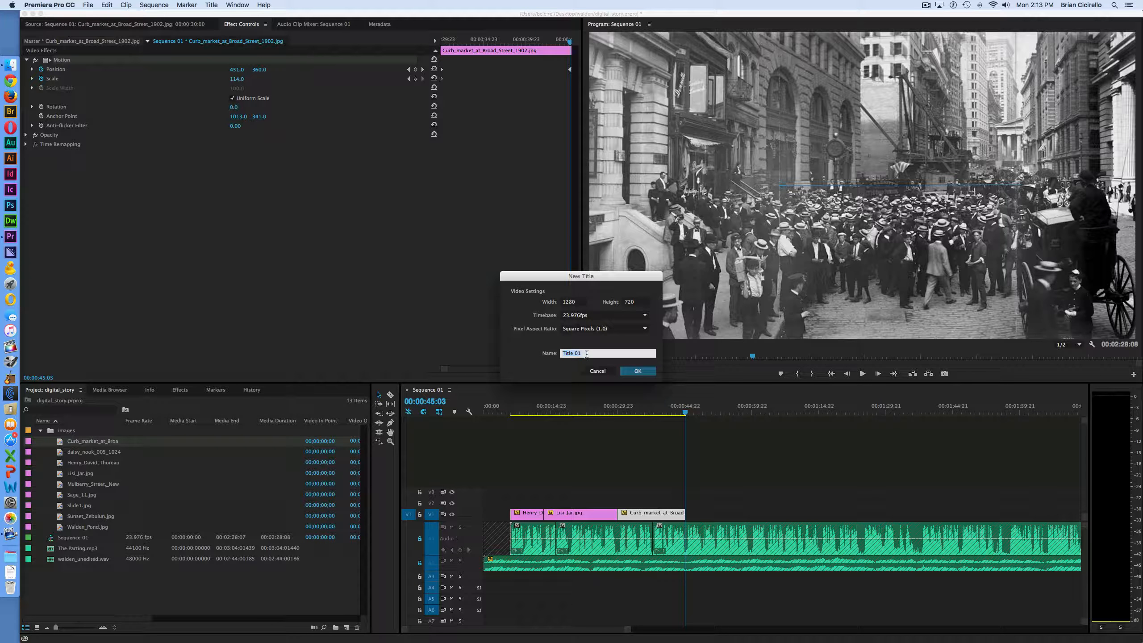
pyautogui.click(632, 375)
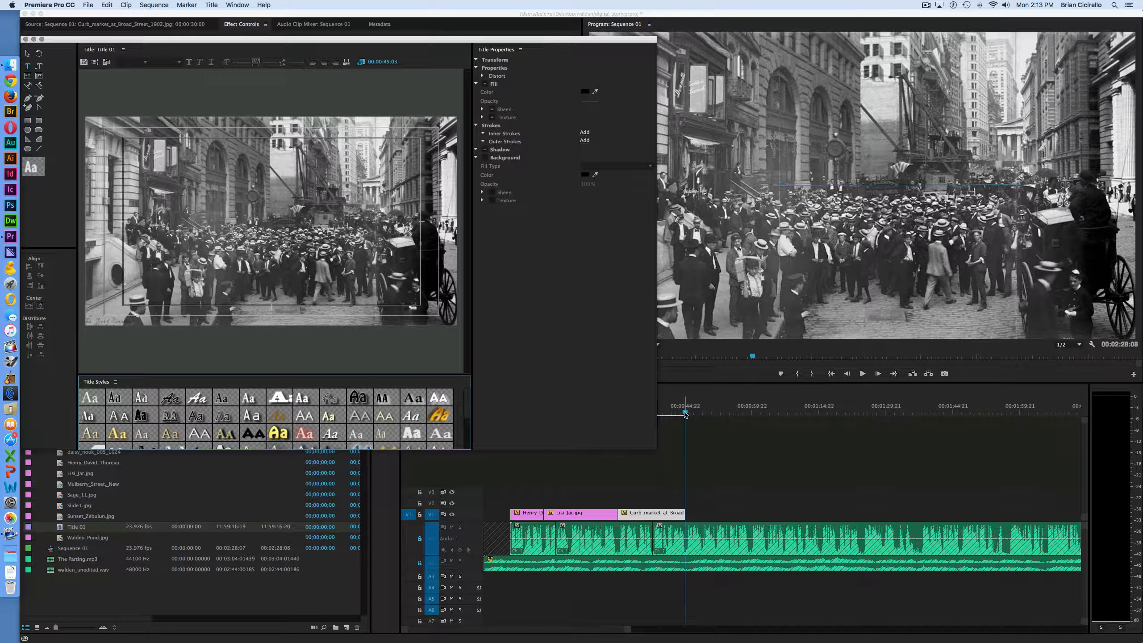
# Step: Preview the title over the black area at 00:00:52:08 and add a "By:" credit with the author's full name, followed by a blank line
pyautogui.moveTo(685, 414); pyautogui.dragTo(718, 414)
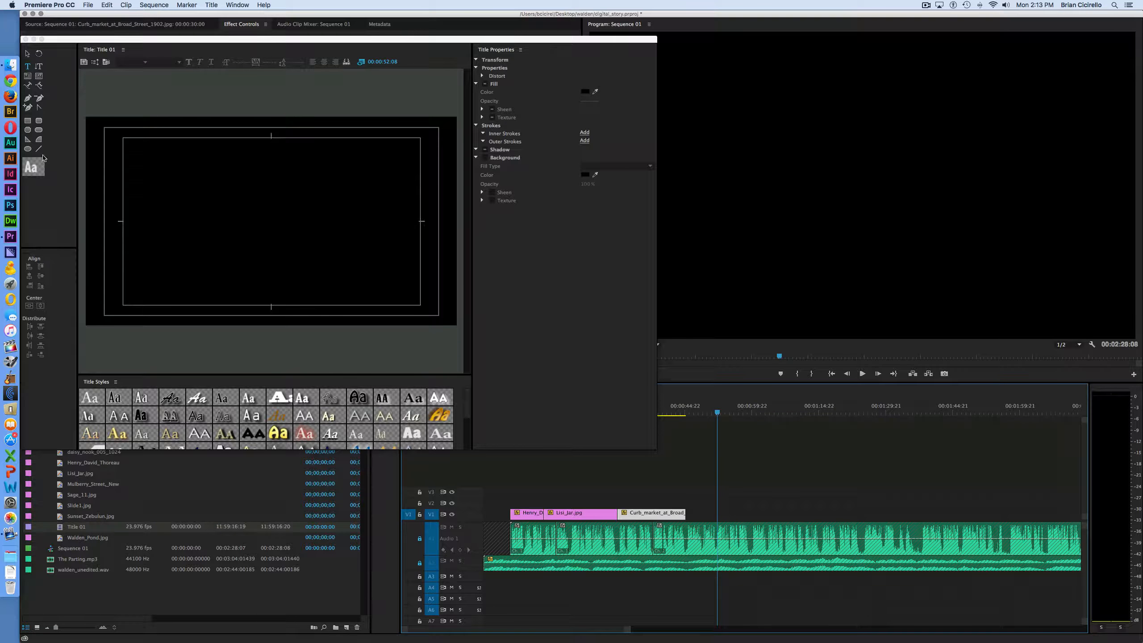
pyautogui.click(226, 212)
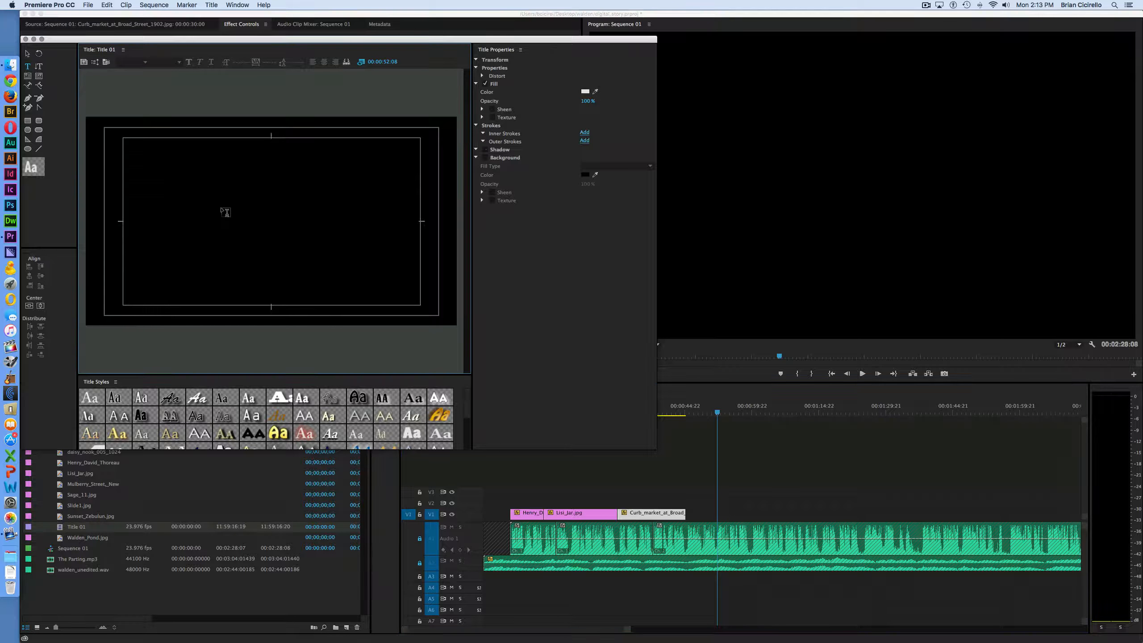
pyautogui.click(185, 182)
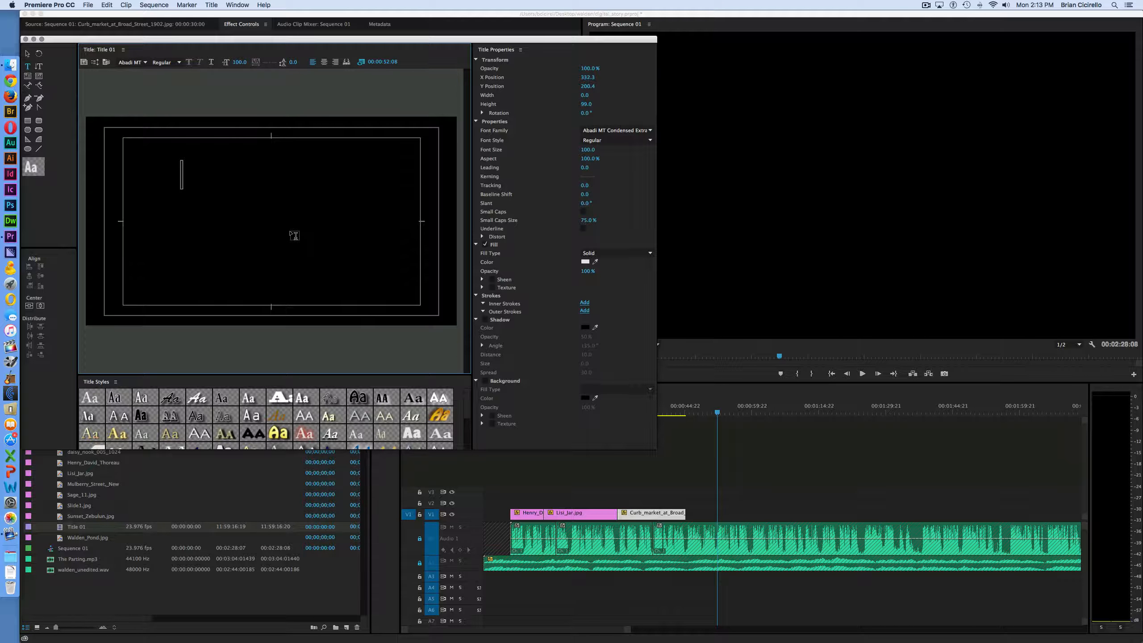
pyautogui.write('By:')
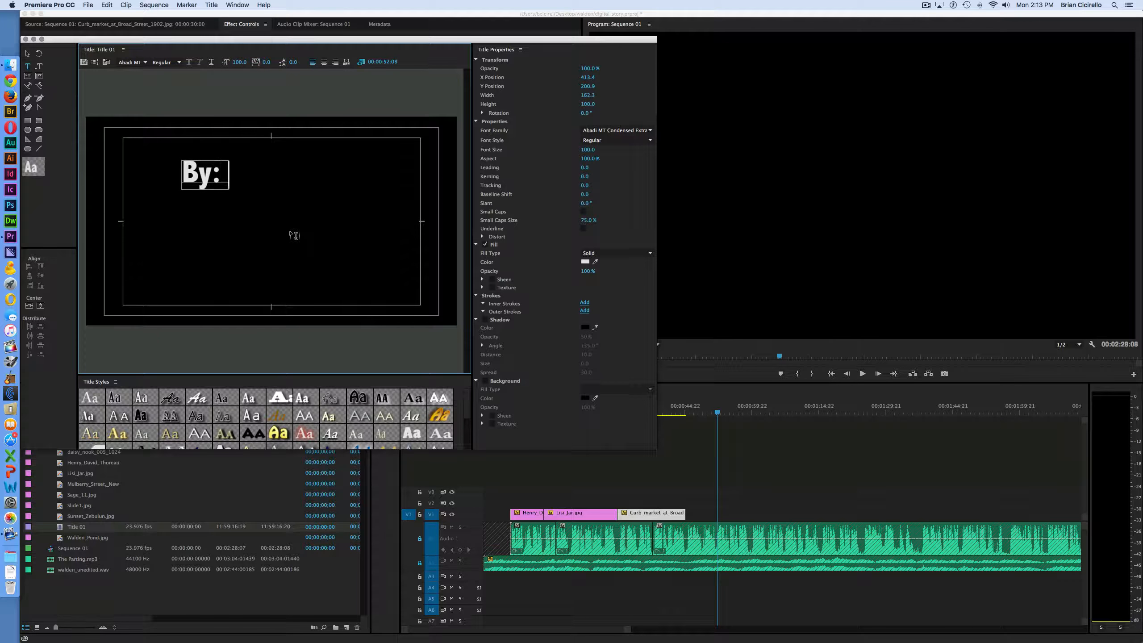
pyautogui.write(' Brian Cicir')
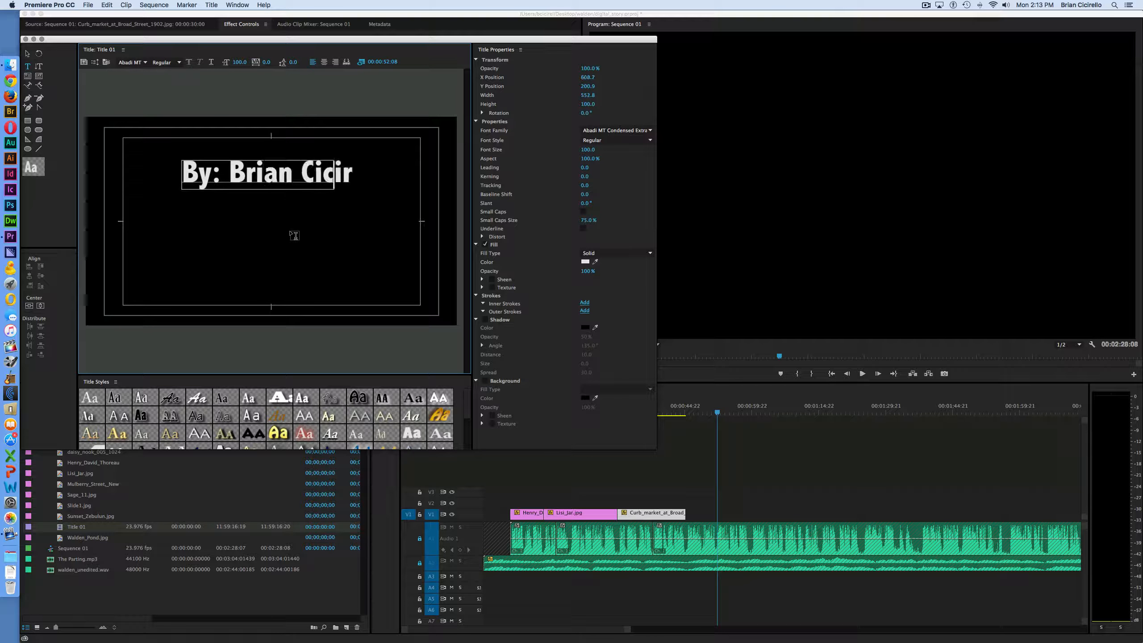
pyautogui.write('ello')
pyautogui.press('Return')
pyautogui.press('Return')
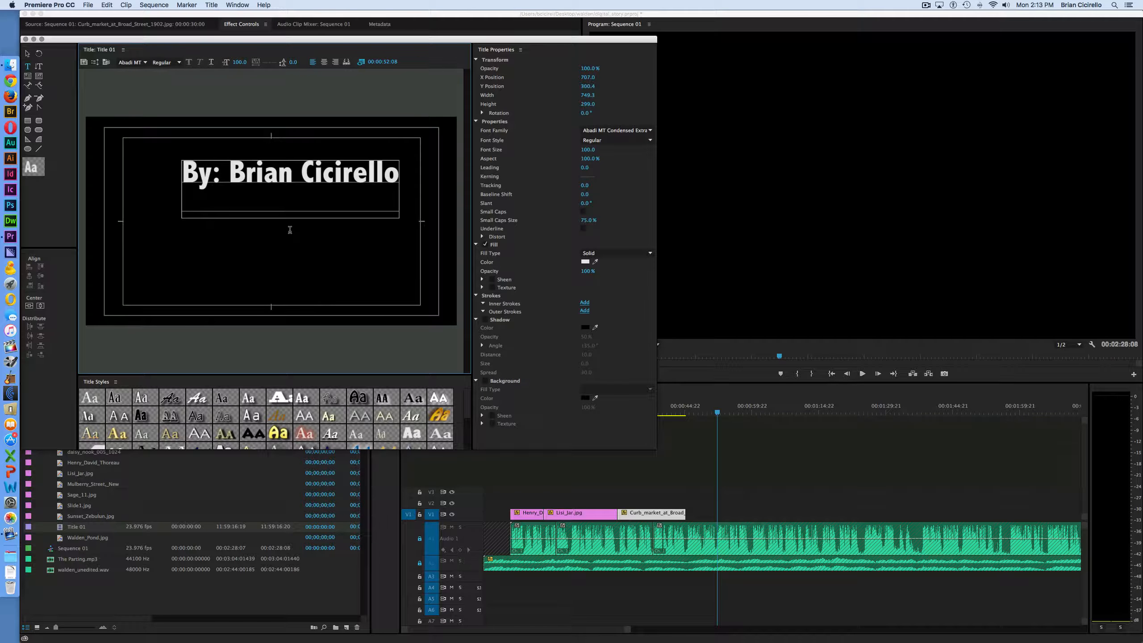
# Step: Add a "Music by:" credit to the title with the composer's full name on the line below, capitalizing the surname's first letter
pyautogui.write('Music ')
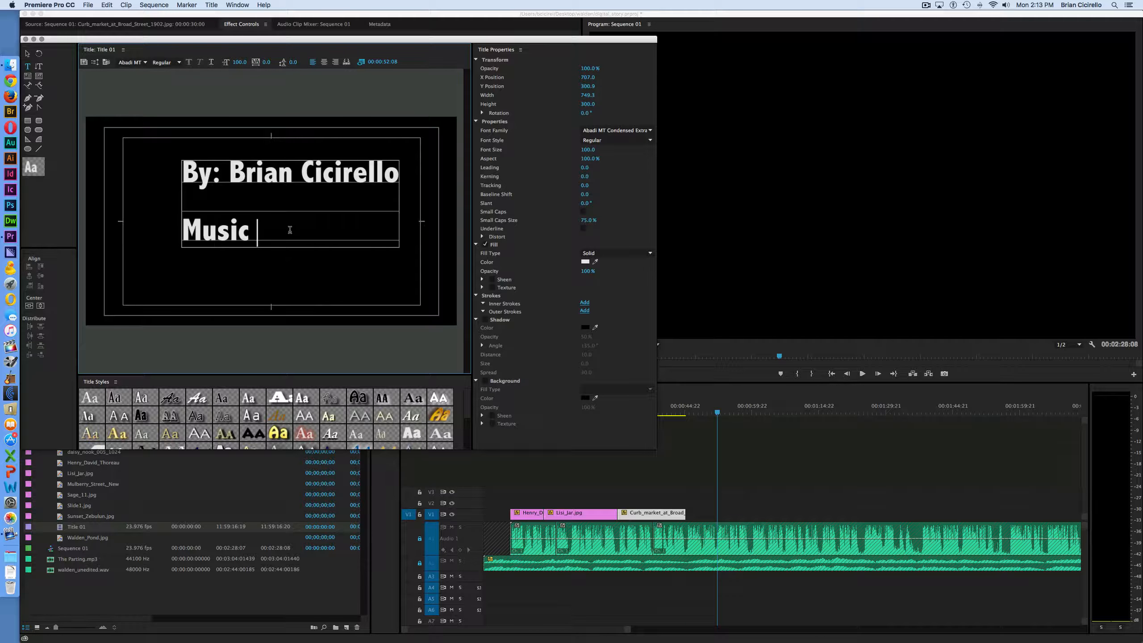
pyautogui.write('by:')
pyautogui.press('Return')
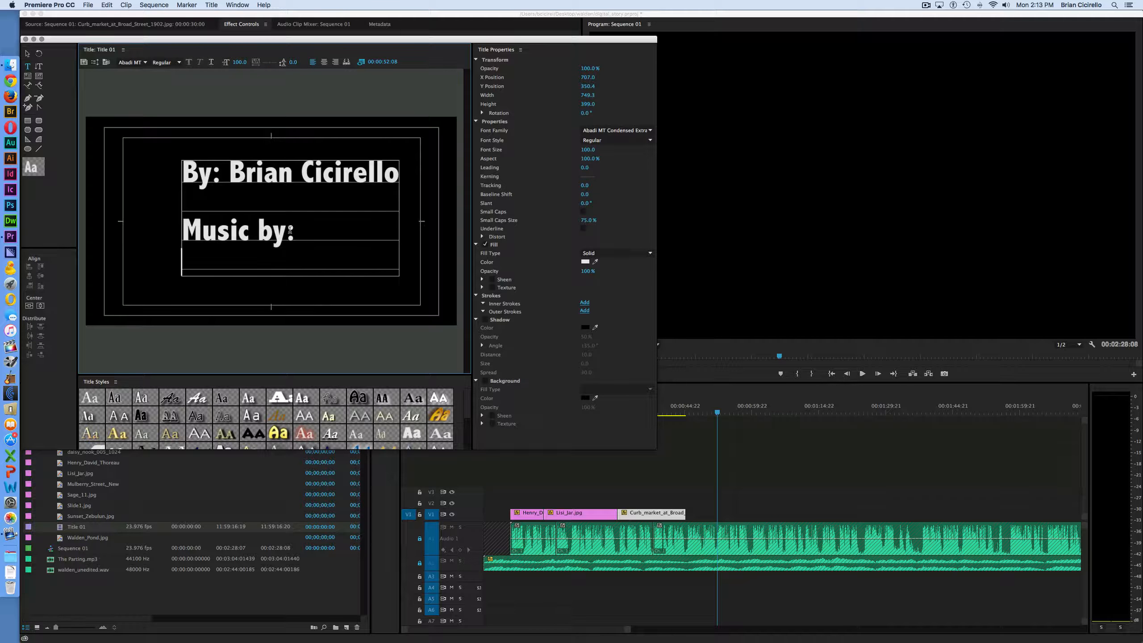
pyautogui.write('Kevin')
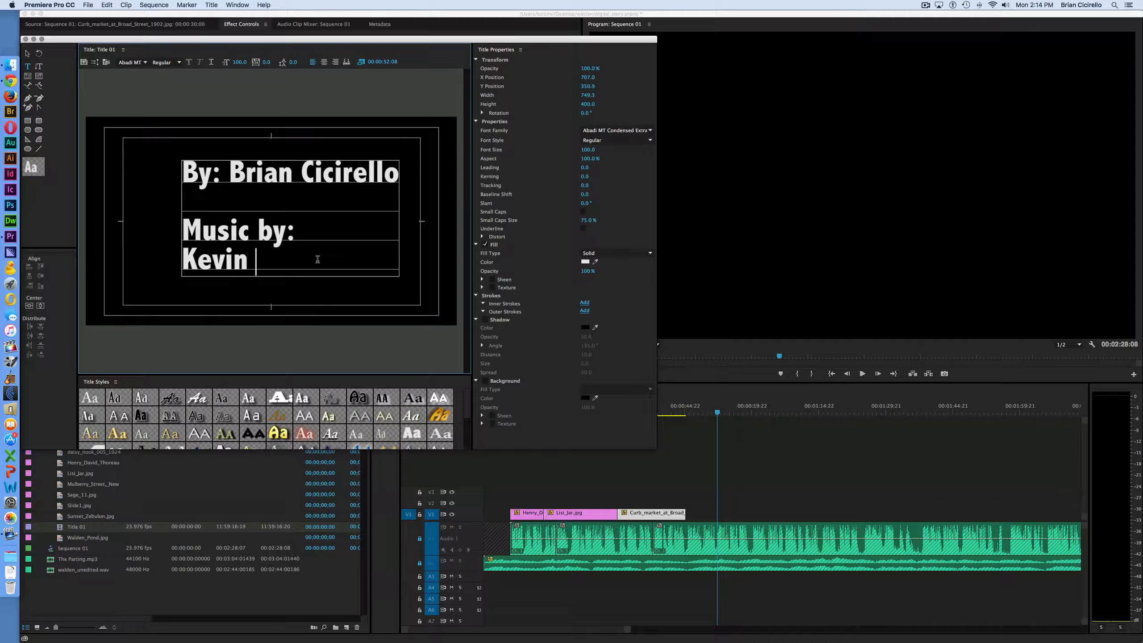
pyautogui.write(' macleod')
pyautogui.click(277, 260)
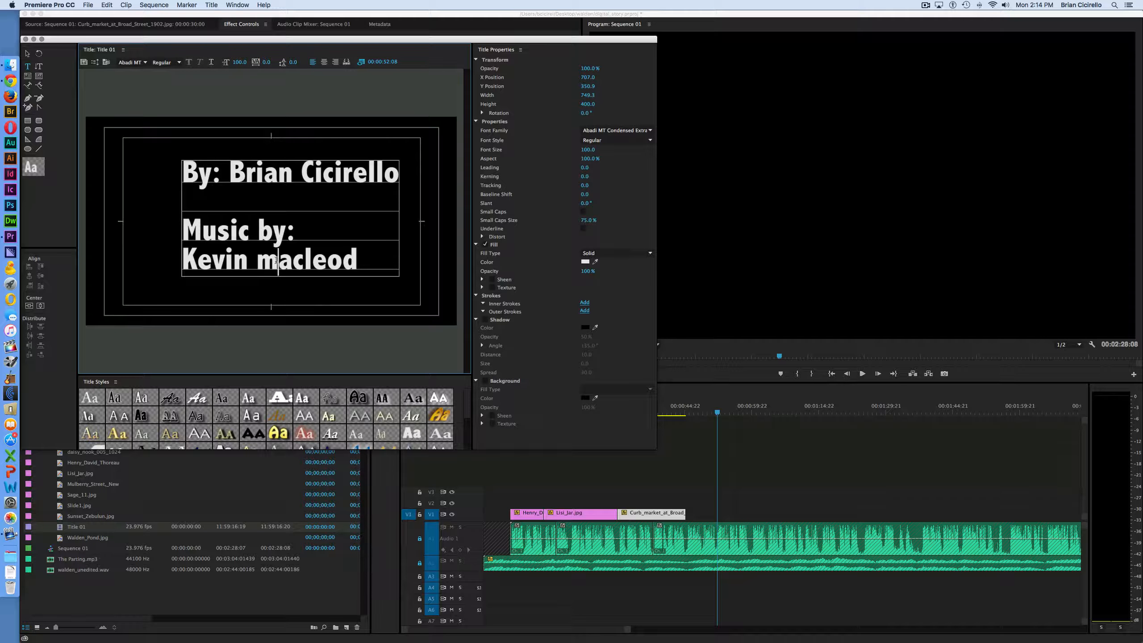
pyautogui.press('BackSpace')
pyautogui.write('M')
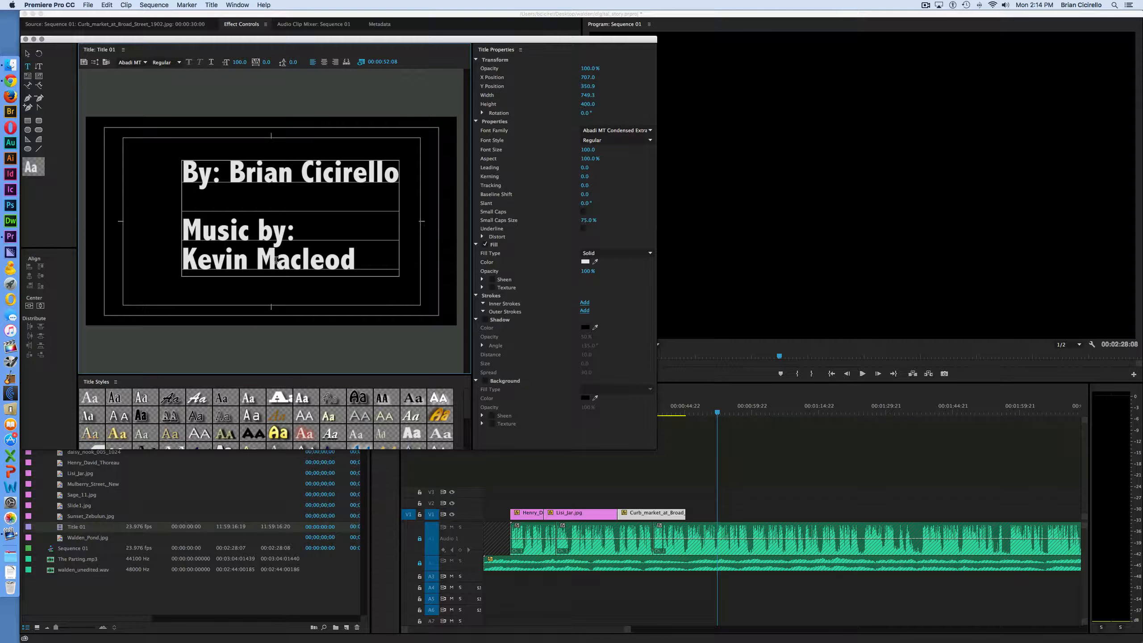
# Step: Capitalize the inner "L" of the composer's surname in the title's music credit
pyautogui.click(309, 259)
pyautogui.press('Delete')
pyautogui.write('L')
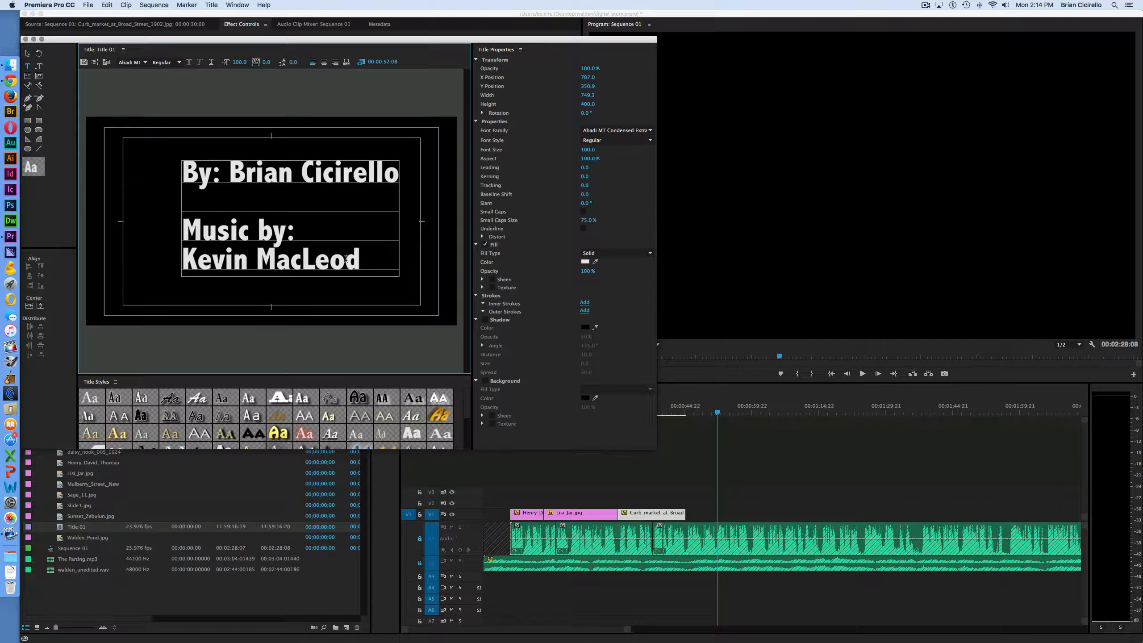
# Step: Below the music credit, leave a blank line and add "Image Credits:" with "Getty Images" on the following line
pyautogui.click(365, 257)
pyautogui.press('Return')
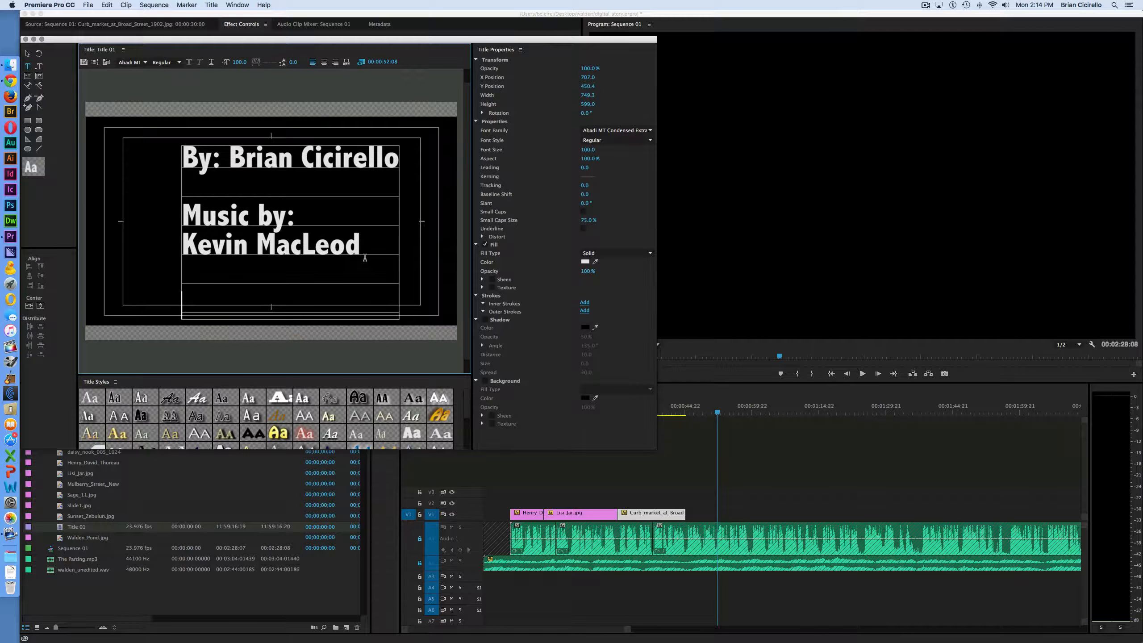
pyautogui.write('Image ')
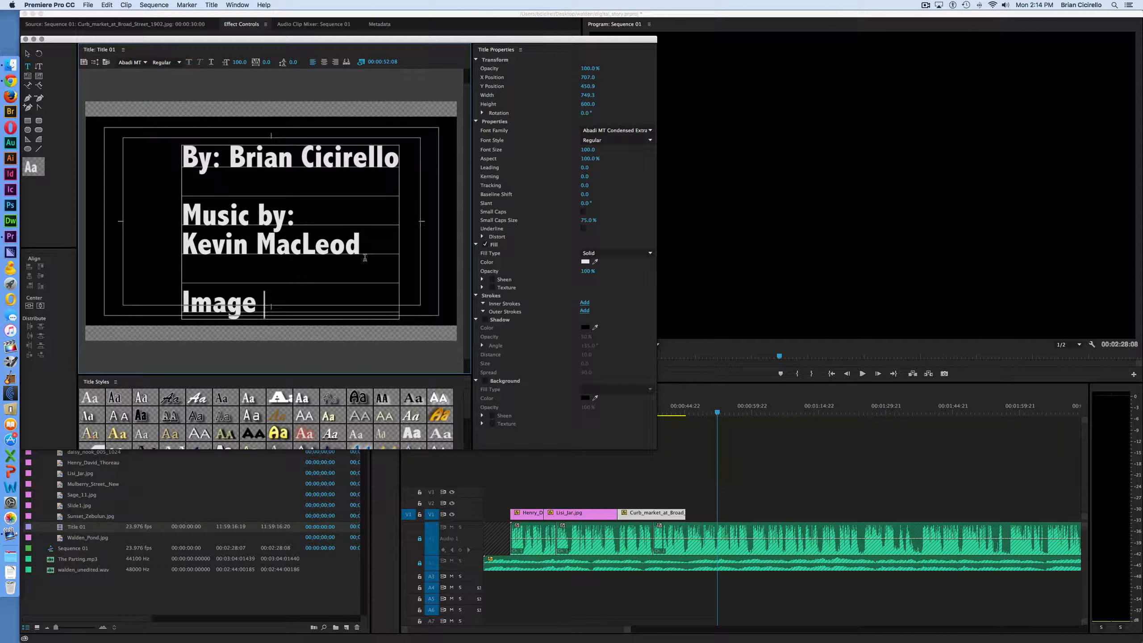
pyautogui.write('Credits:')
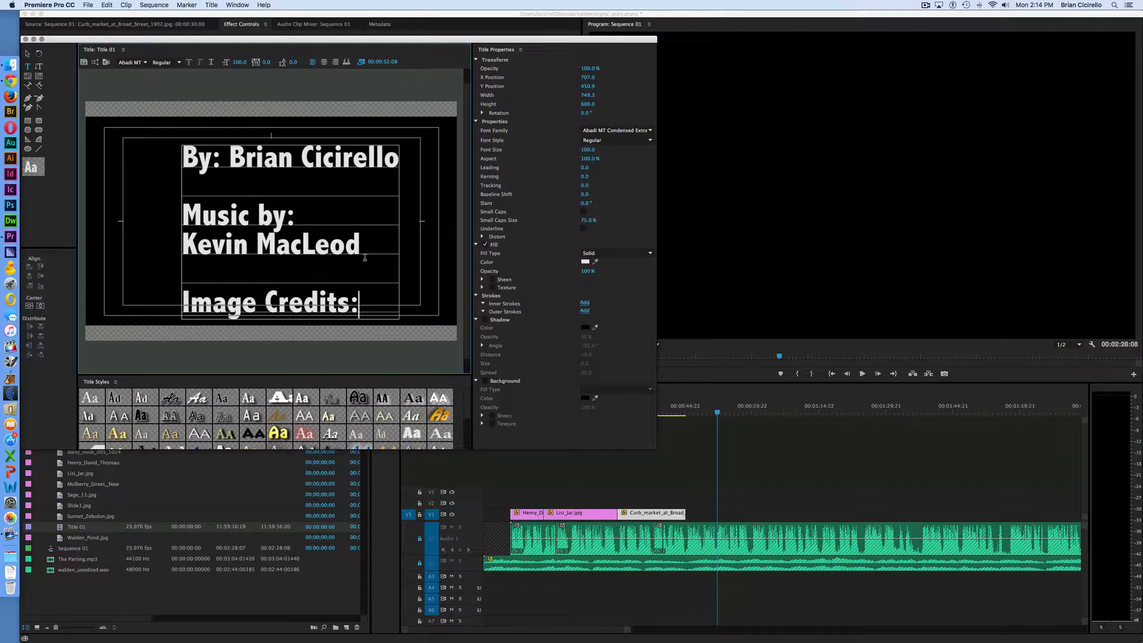
pyautogui.press('Return')
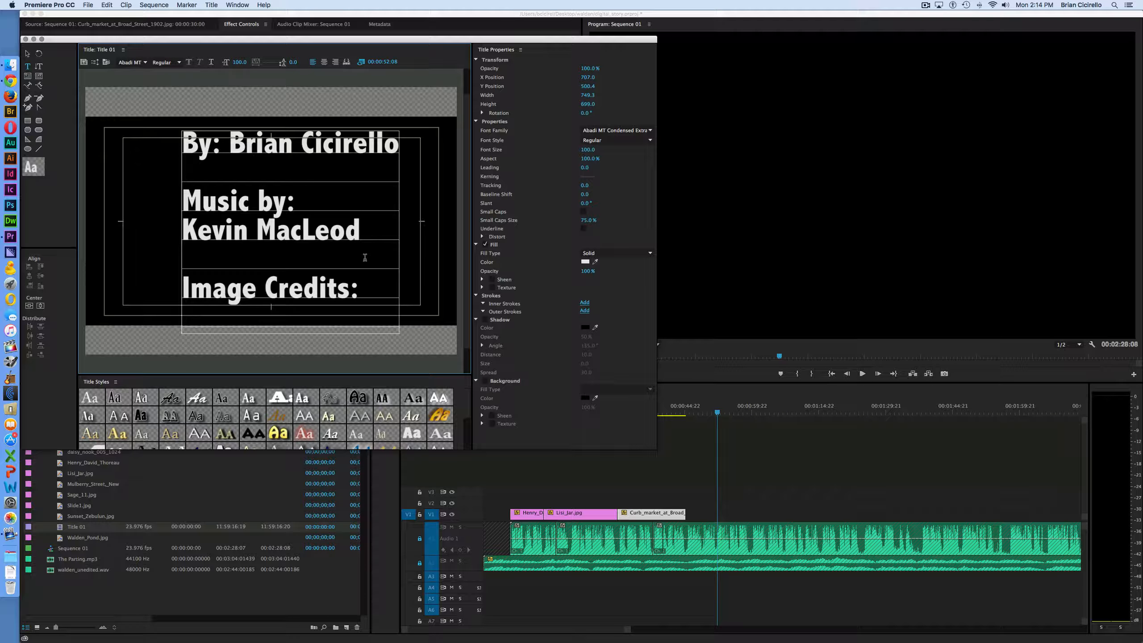
pyautogui.write('Getty Images')
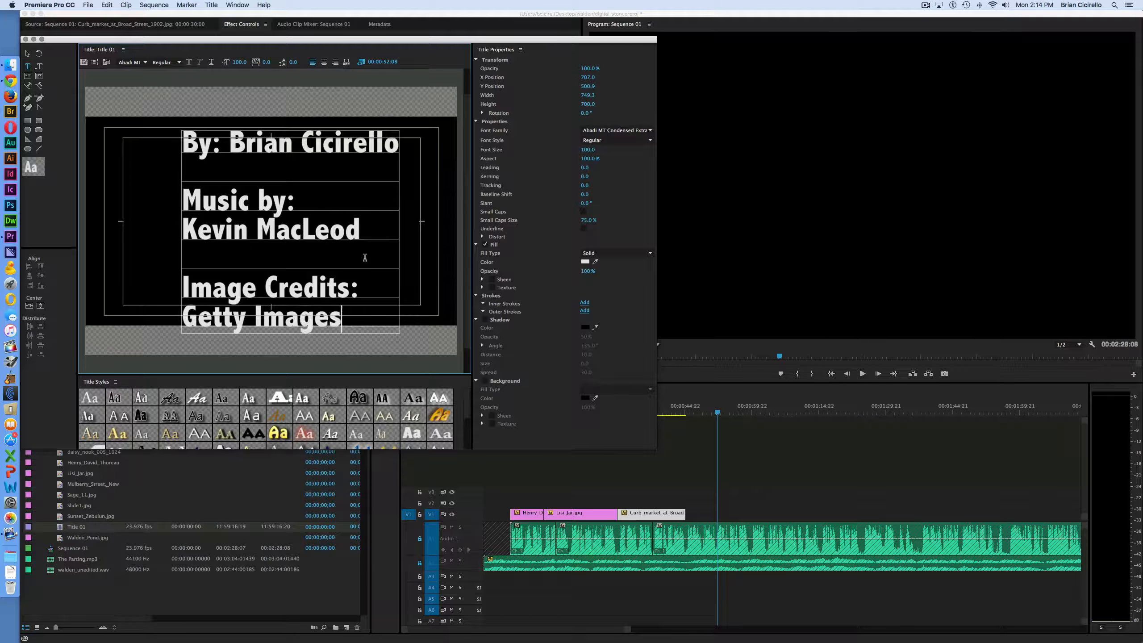
# Step: Extend the image credits with three more lines reading "Istock", "Etc" and "Etc."
pyautogui.press('Return')
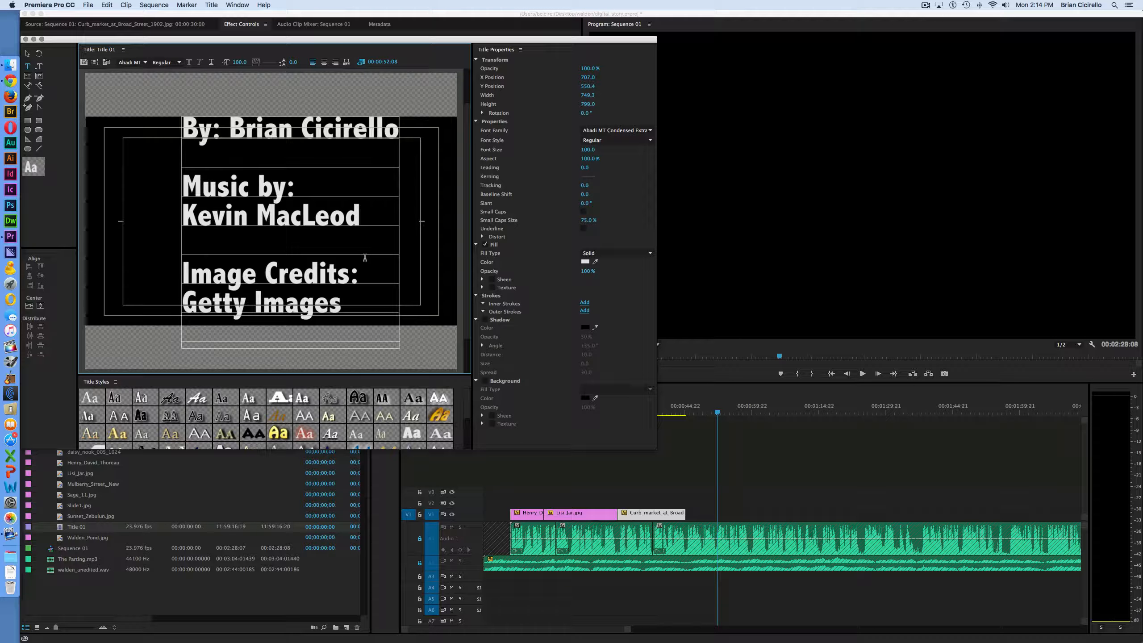
pyautogui.write('Istock')
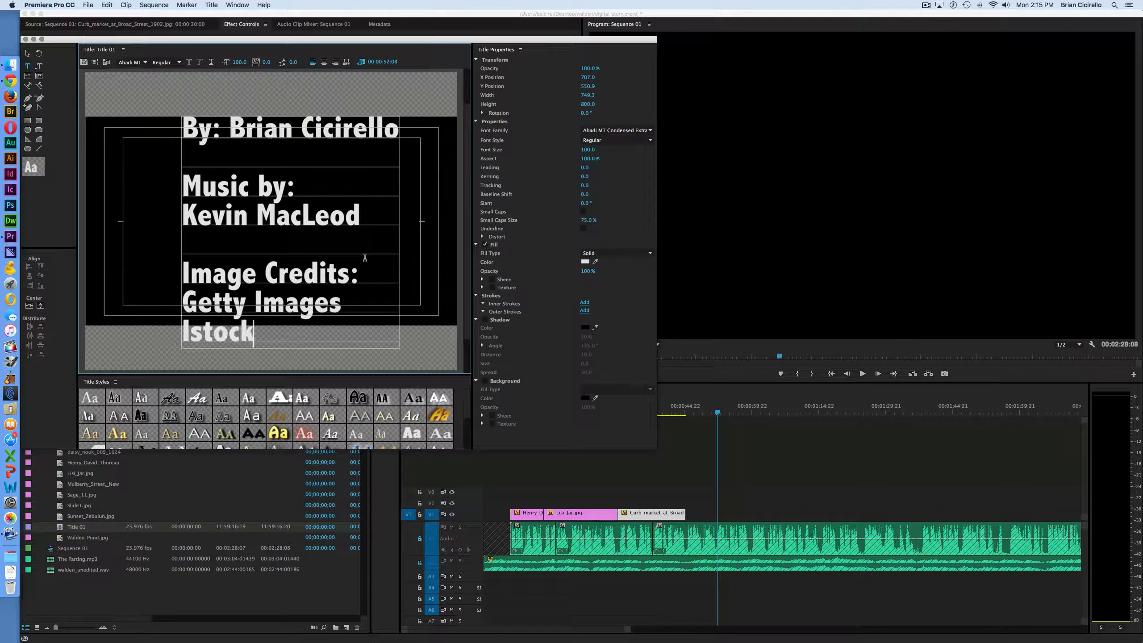
pyautogui.press('Return')
pyautogui.write('Etc')
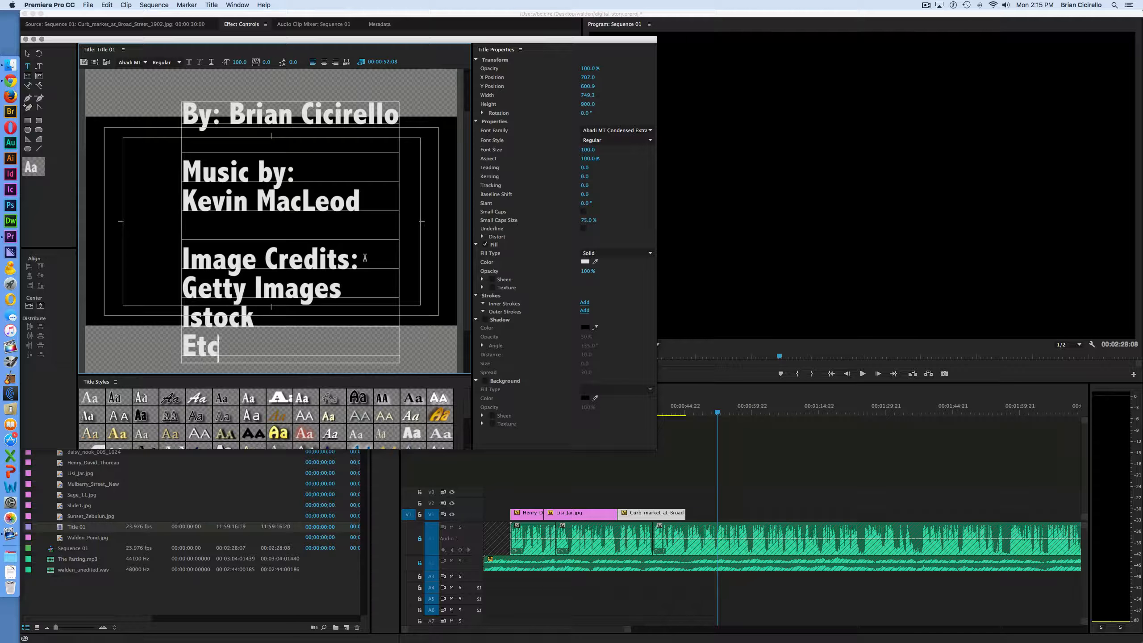
pyautogui.press('Return')
pyautogui.write('Ert')
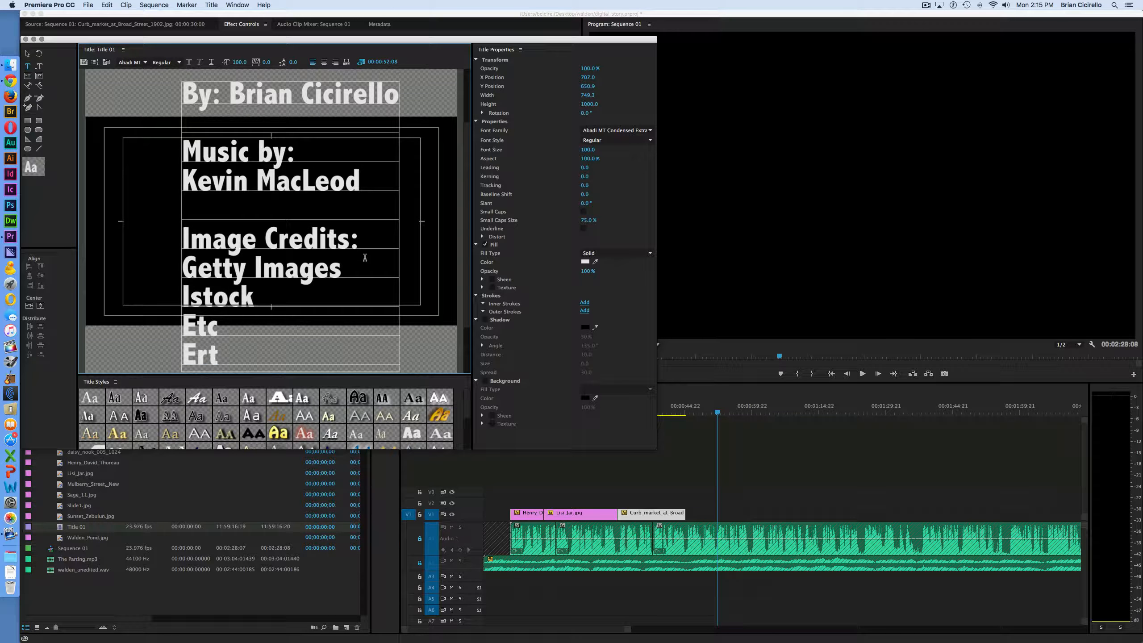
pyautogui.press('BackSpace')
pyautogui.press('BackSpace')
pyautogui.write('tc.')
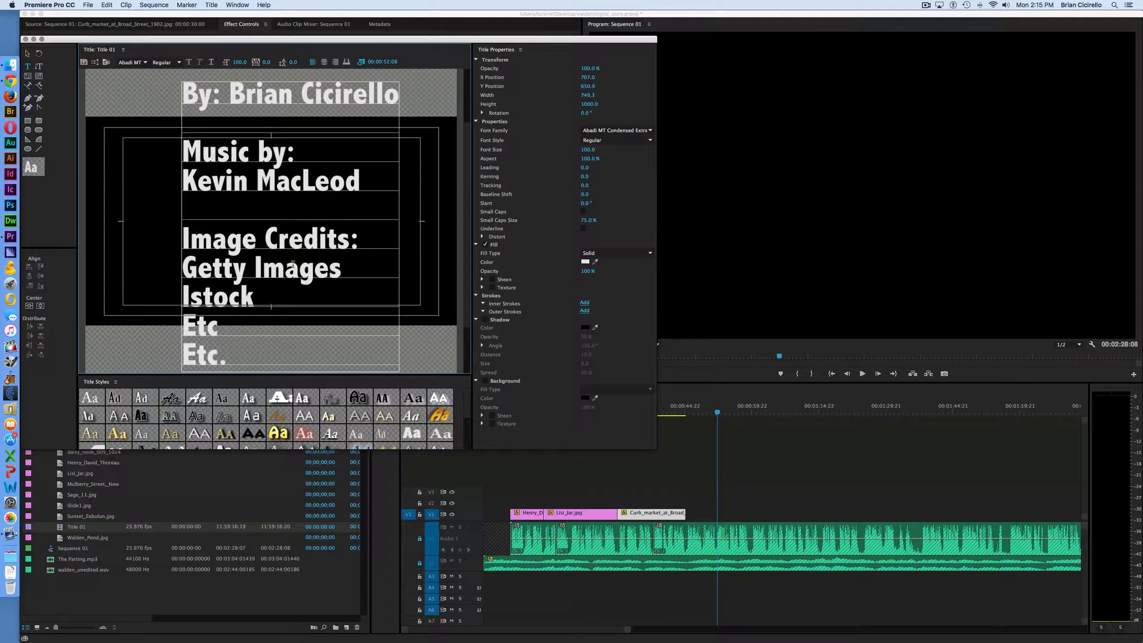
# Step: Confirm the title's Roll type with Start Off Screen enabled and close the title editor
pyautogui.click(96, 65)
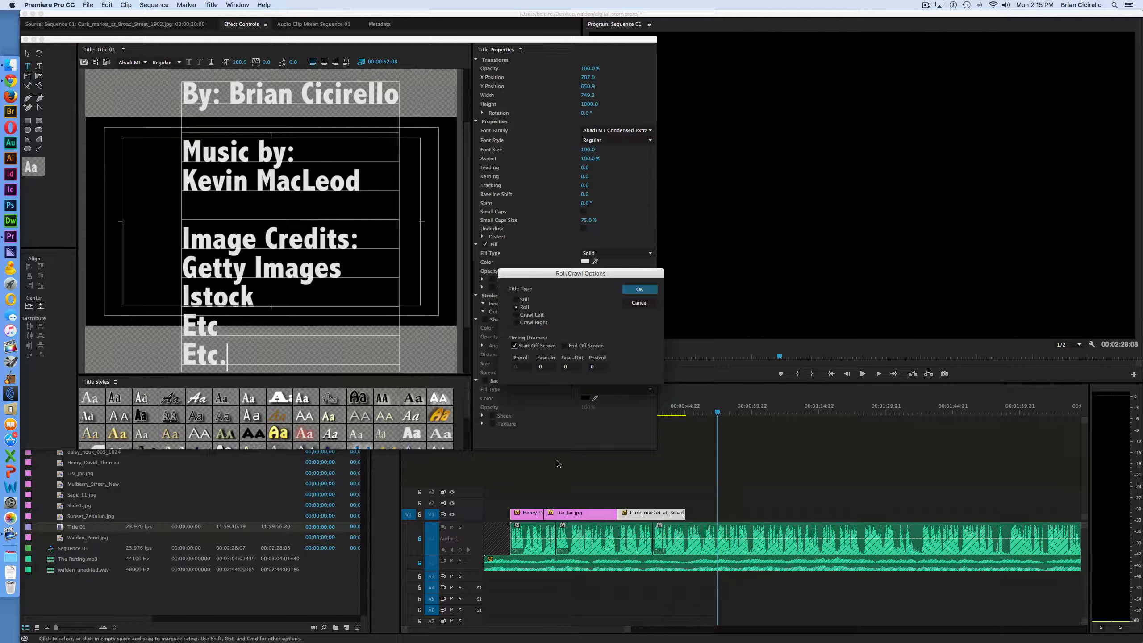
pyautogui.click(640, 289)
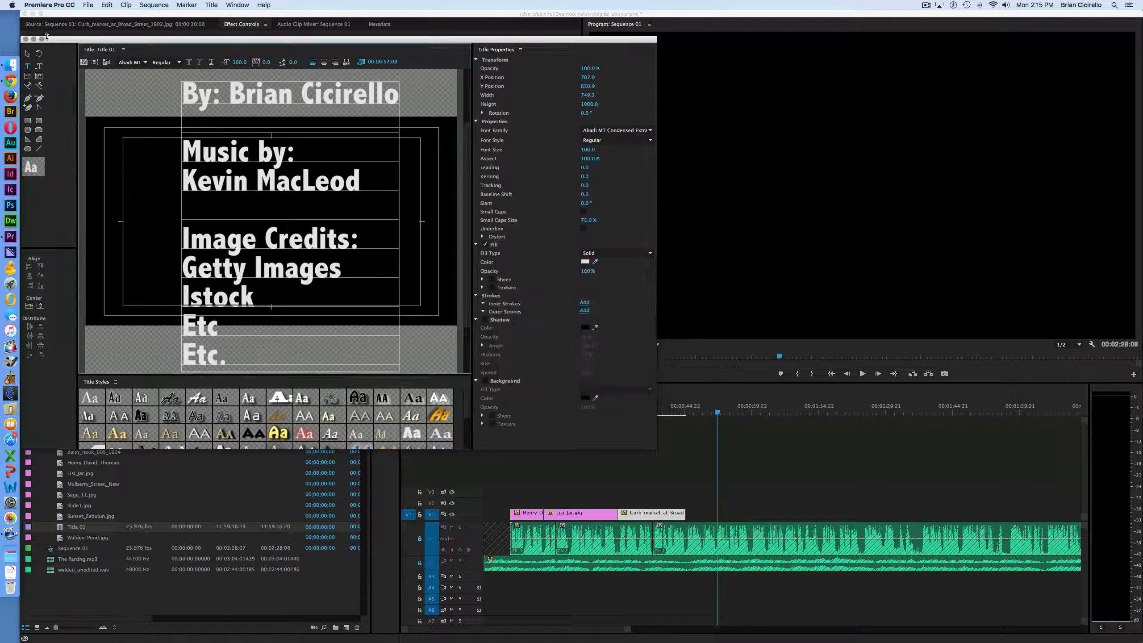
pyautogui.click(26, 39)
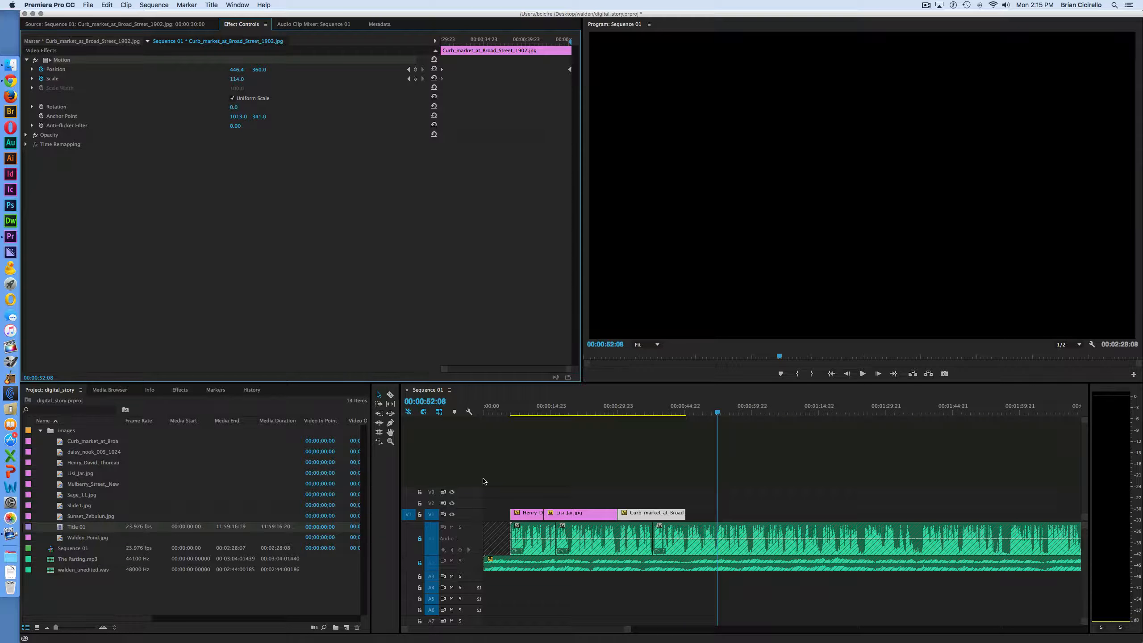
# Step: Place Title 01 on track V2 just after the narration ends and play the rolling credits from 00:02:21:04
pyautogui.hscroll(5, 495, 478)
pyautogui.moveTo(70, 530); pyautogui.dragTo(654, 507)
pyautogui.click(646, 411)
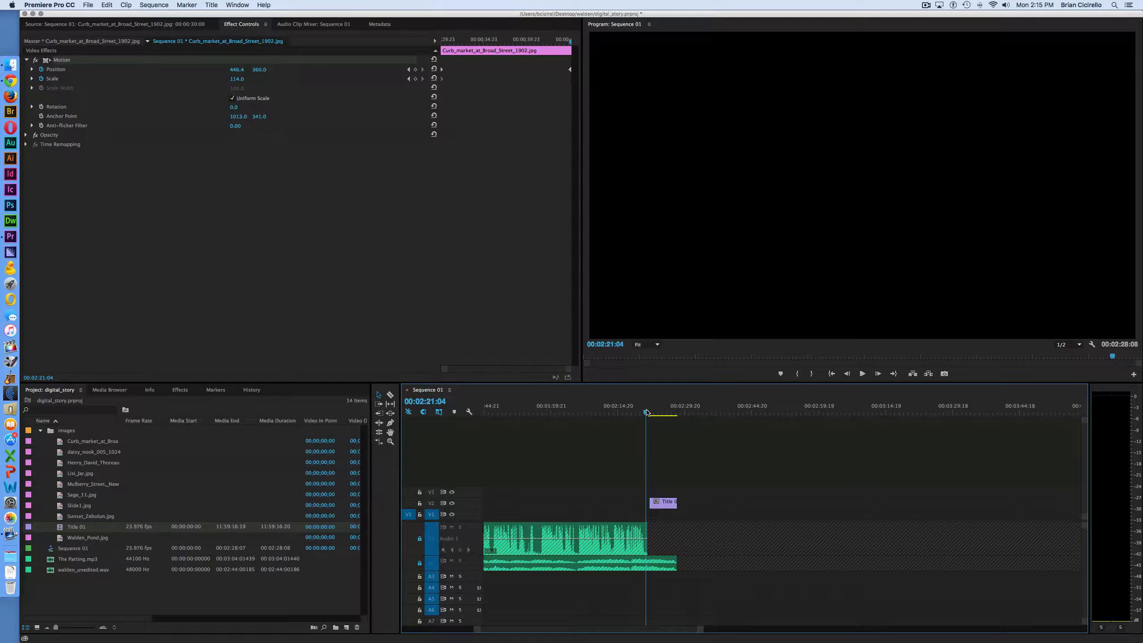
pyautogui.press('space')
# Step: Select the three image clips on V1 near the sequence's start and apply the default transition to all their edit points
pyautogui.scroll(10, 639, 464)
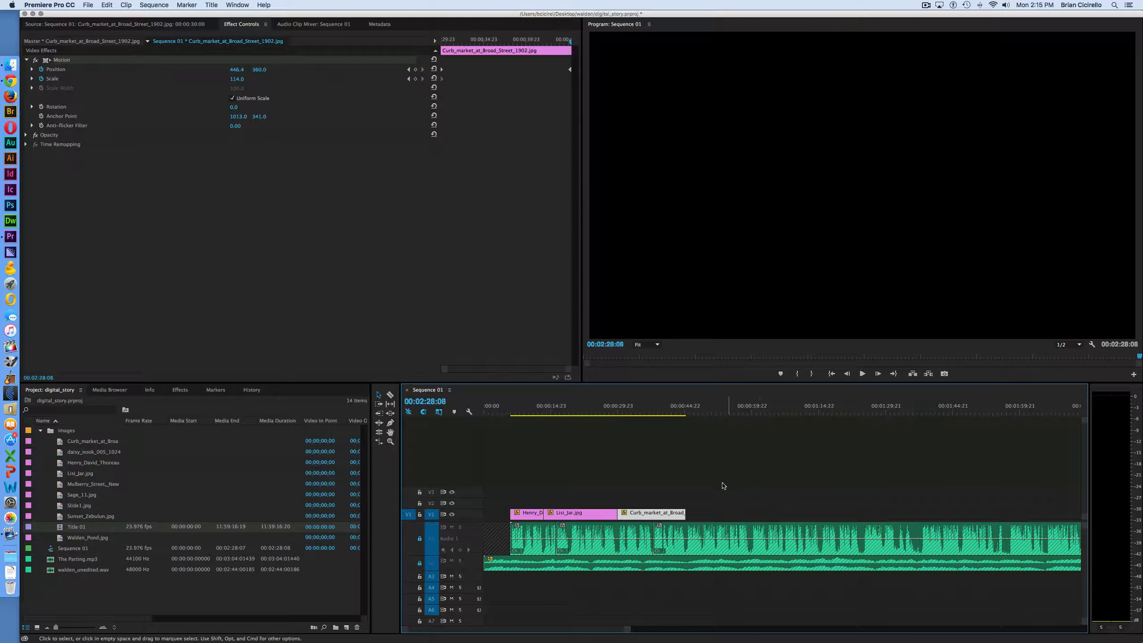
pyautogui.moveTo(516, 407); pyautogui.dragTo(543, 409)
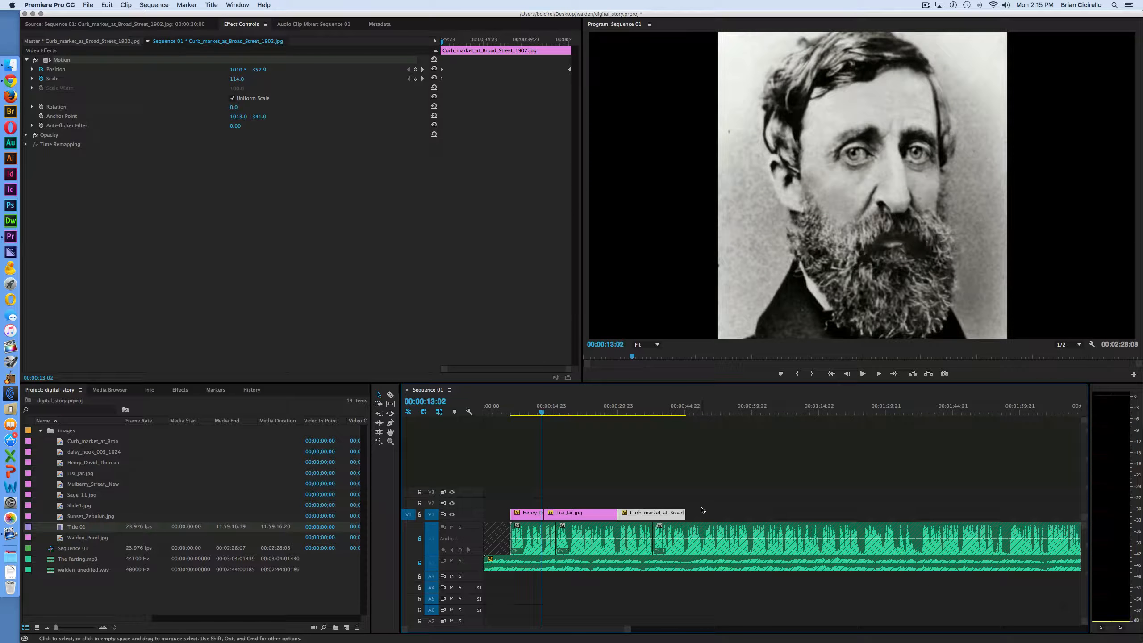
pyautogui.click(715, 499)
pyautogui.moveTo(673, 506); pyautogui.dragTo(502, 514)
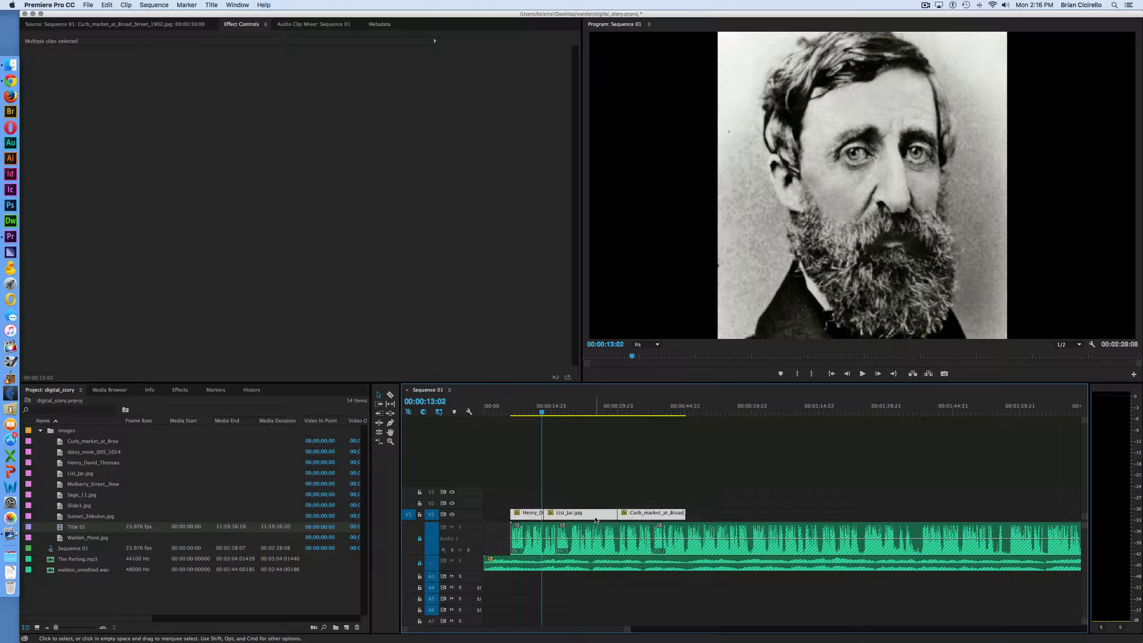
pyautogui.hotkey('shift', 'd')
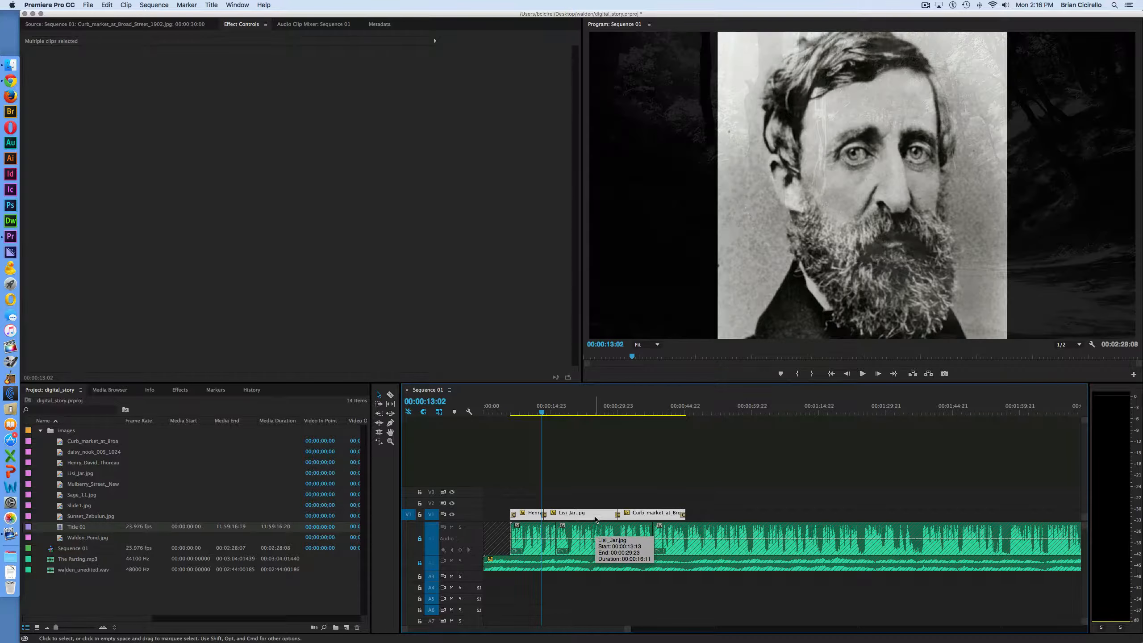
# Step: Play the transitions at the start of the first image and at the two cuts between the image clips
pyautogui.click(512, 411)
pyautogui.press('space')
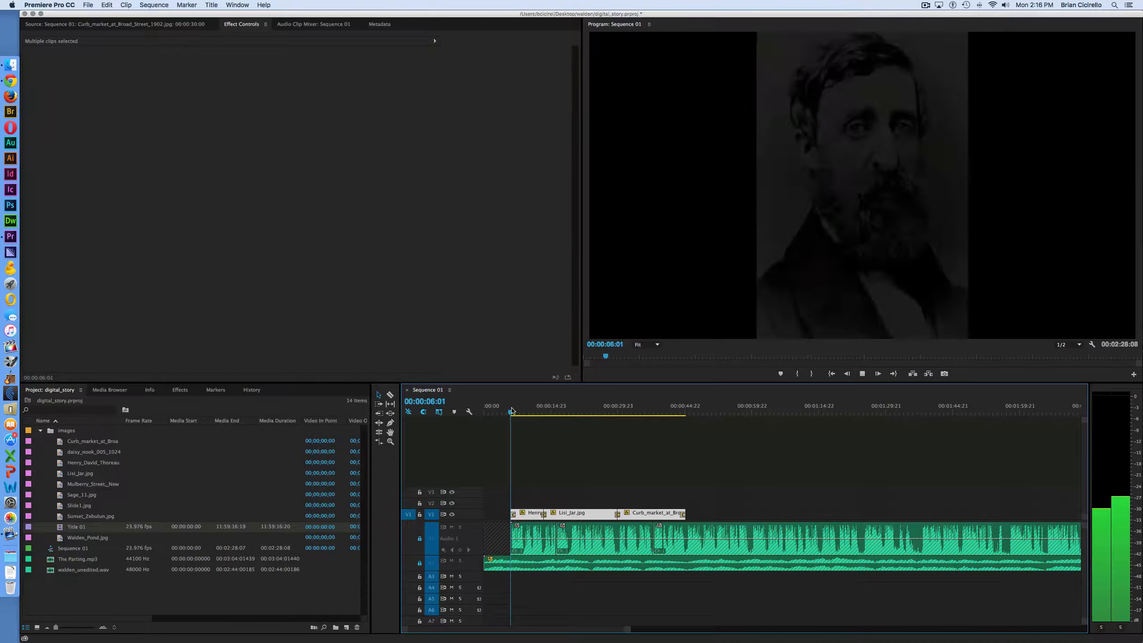
pyautogui.click(545, 412)
pyautogui.press('space')
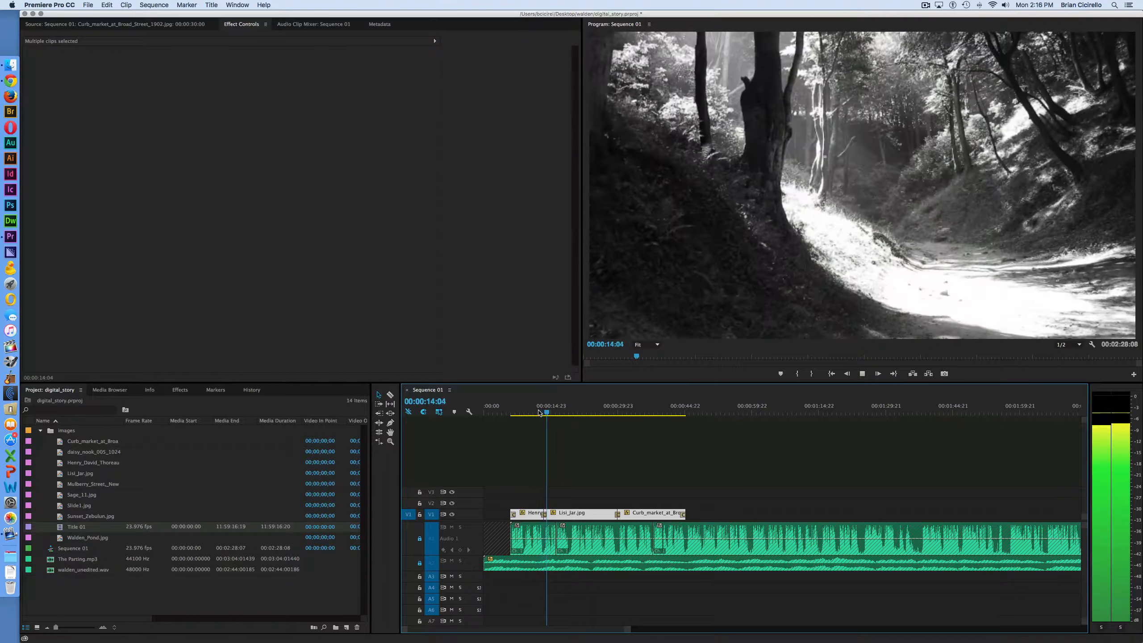
pyautogui.click(617, 412)
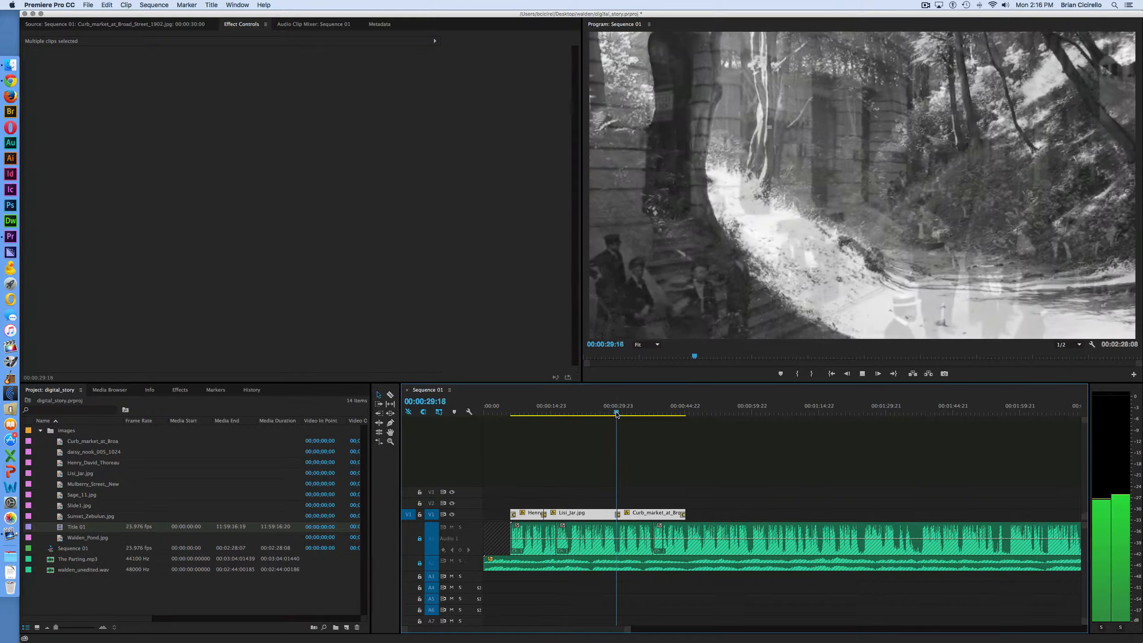
pyautogui.press('space')
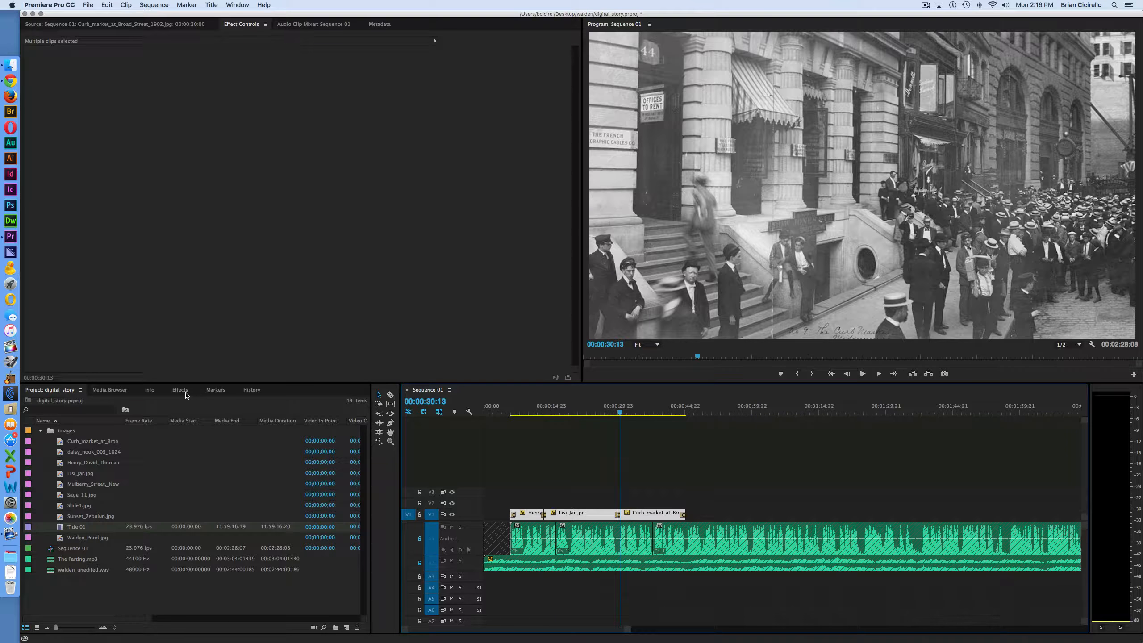
# Step: Show the Video Transitions categories among the available effects
pyautogui.click(186, 394)
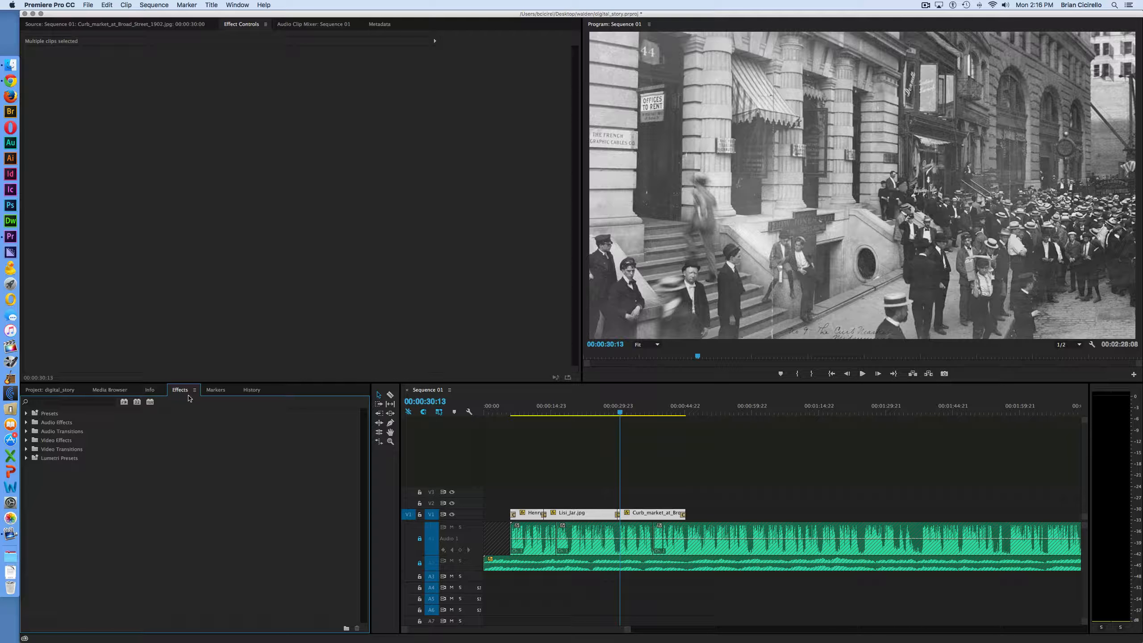
pyautogui.click(26, 450)
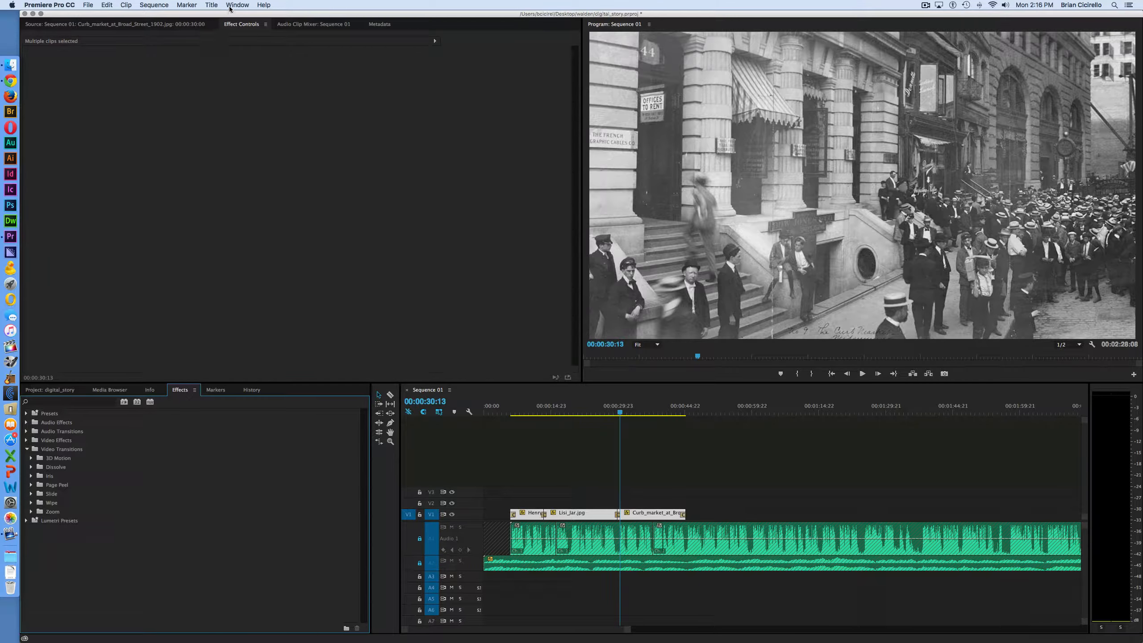
pyautogui.click(87, 6)
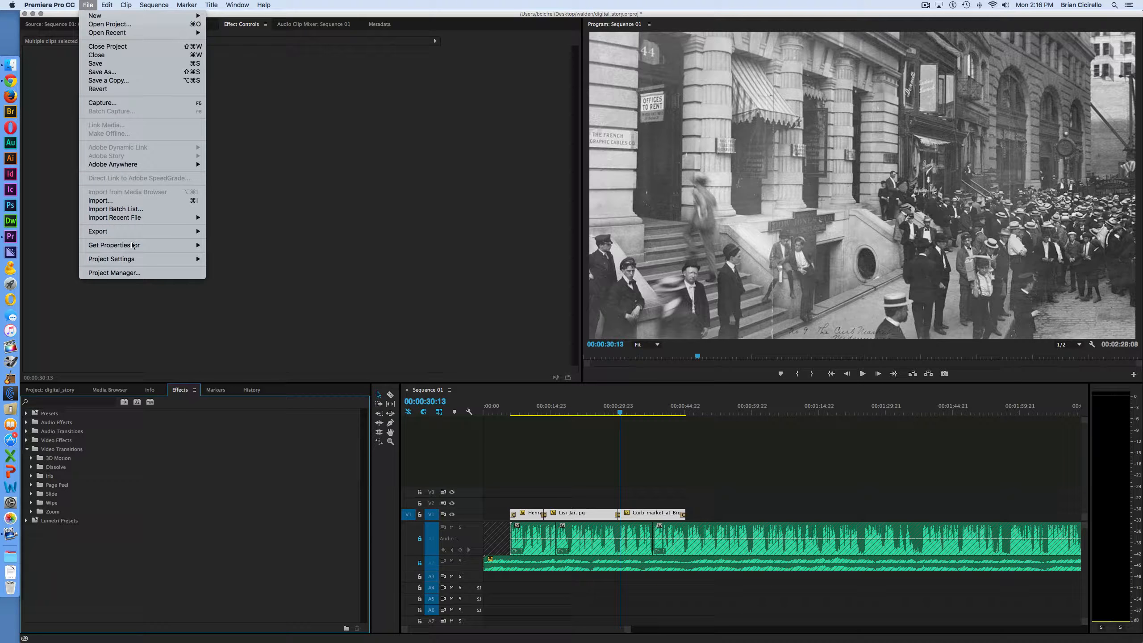
pyautogui.moveTo(132, 234)
pyautogui.click(383, 267)
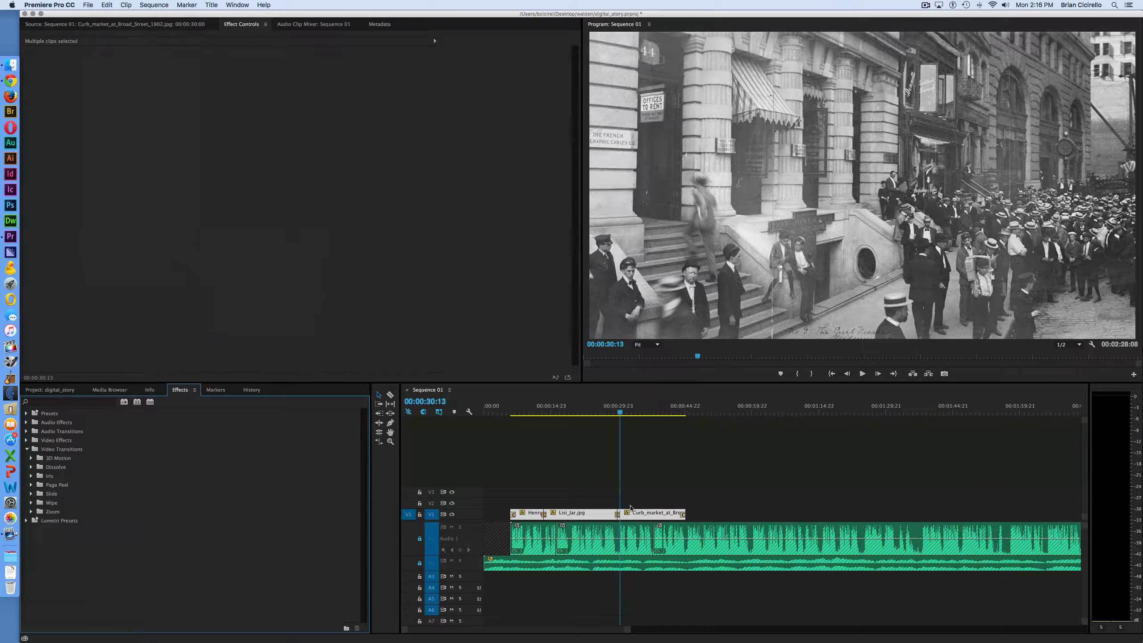
# Step: Deselect the clips, open the media export settings for Sequence 01 and set the source range to Entire Sequence
pyautogui.click(773, 470)
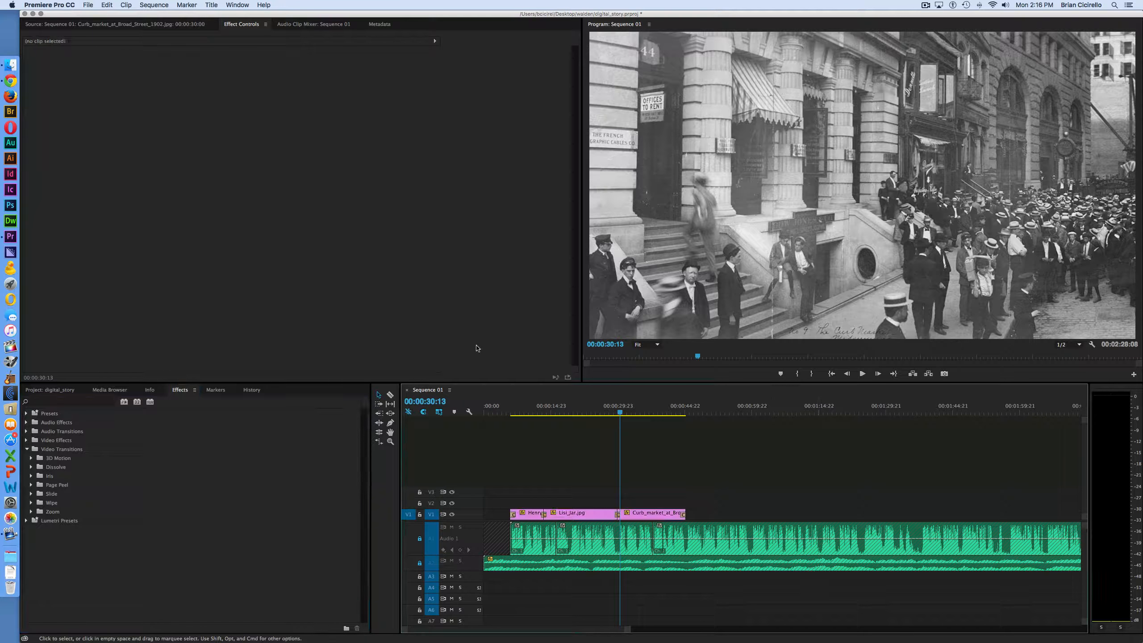
pyautogui.click(85, 6)
pyautogui.moveTo(115, 235)
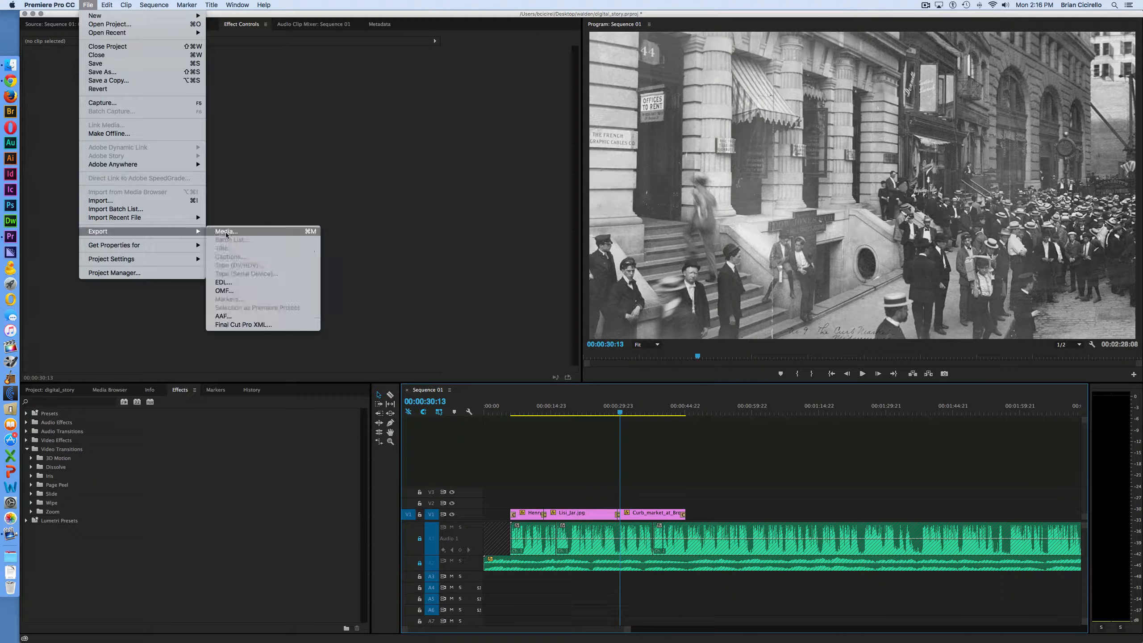
pyautogui.click(228, 234)
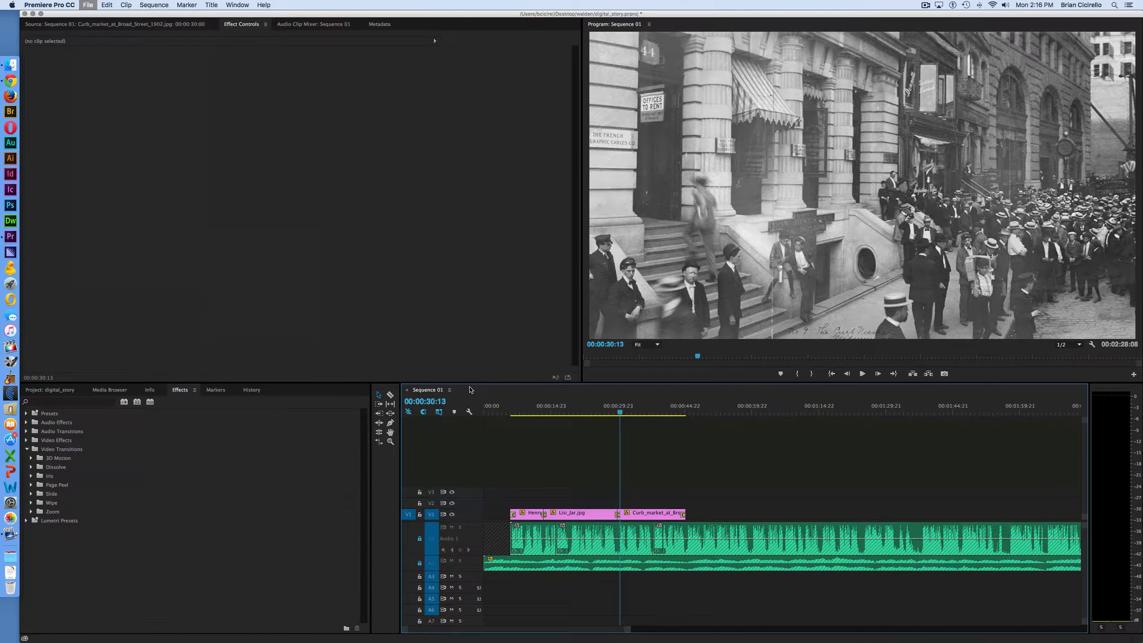
pyautogui.click(462, 519)
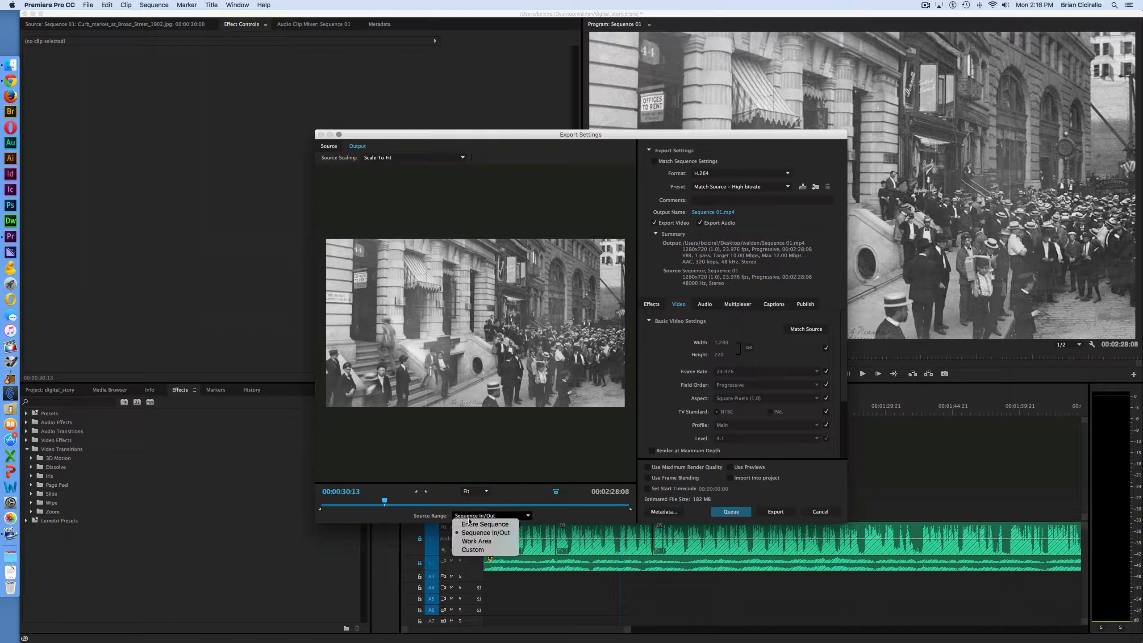
pyautogui.click(472, 518)
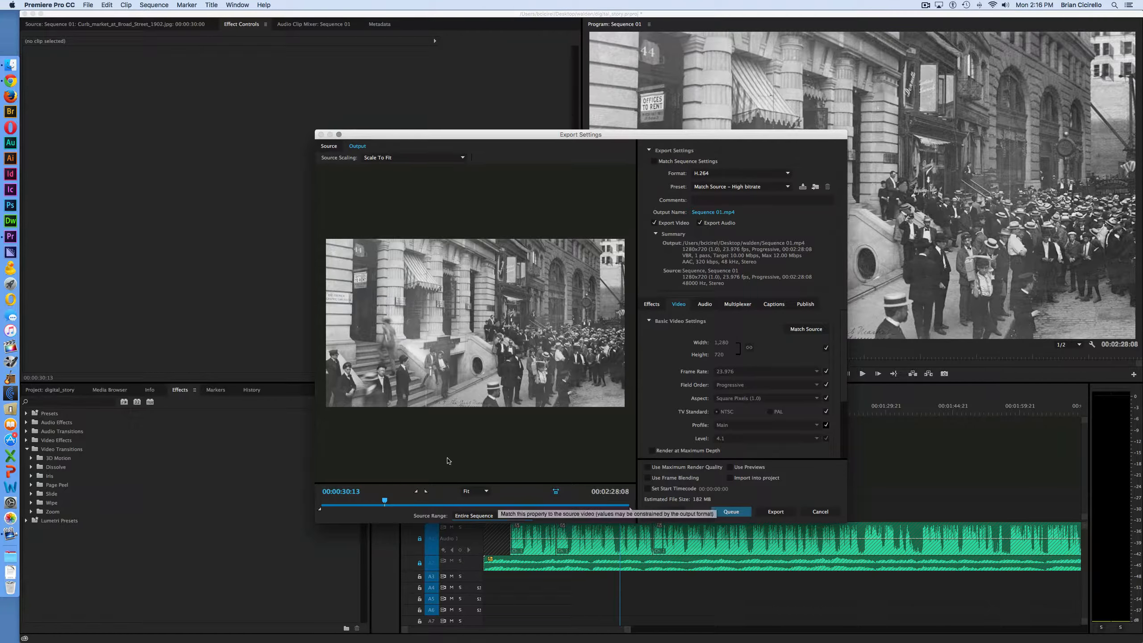
# Step: Choose H.264 as the export format with the YouTube 720p HD preset
pyautogui.click(722, 174)
pyautogui.click(720, 224)
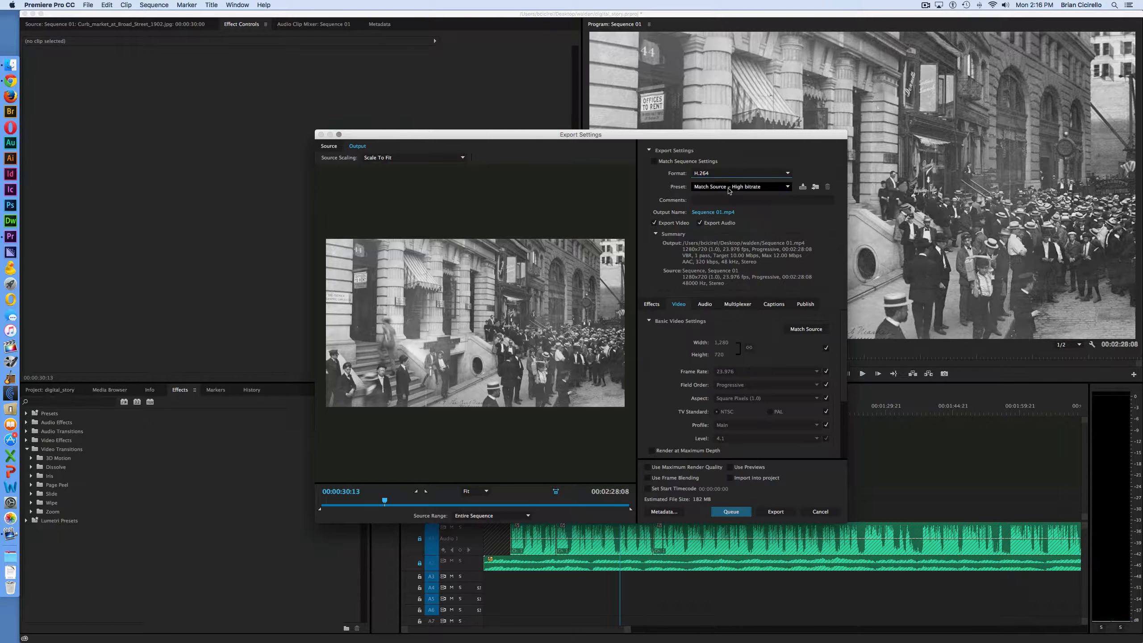
pyautogui.click(729, 187)
pyautogui.scroll(-5, 748, 355)
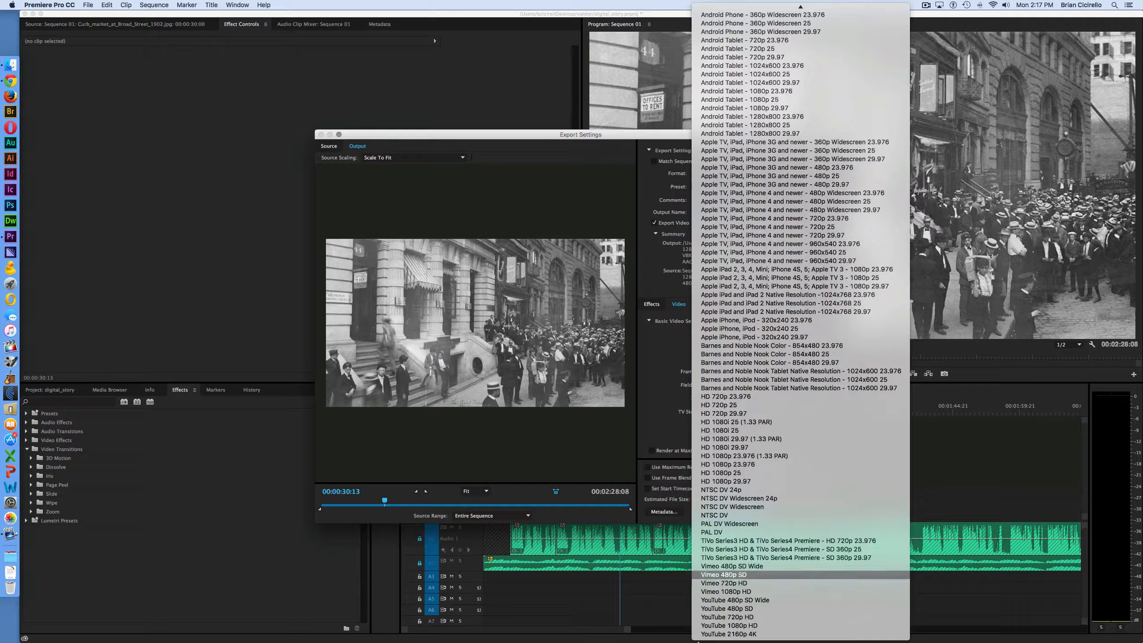
pyautogui.click(741, 617)
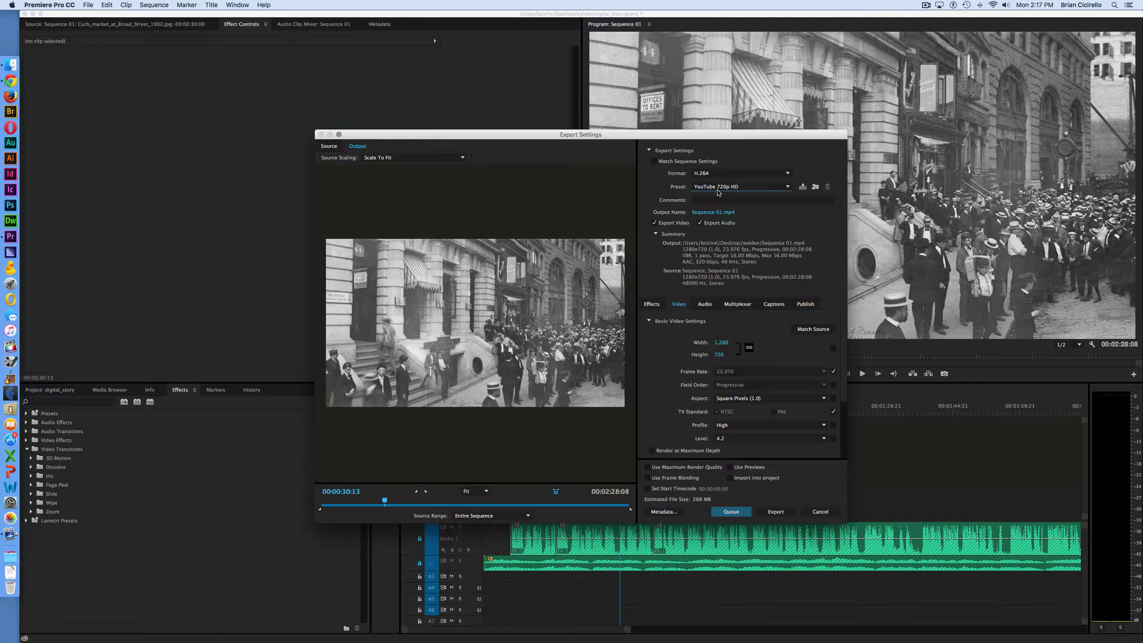
# Step: Name the output file final_story, saved in the walden folder, and export the video
pyautogui.click(712, 212)
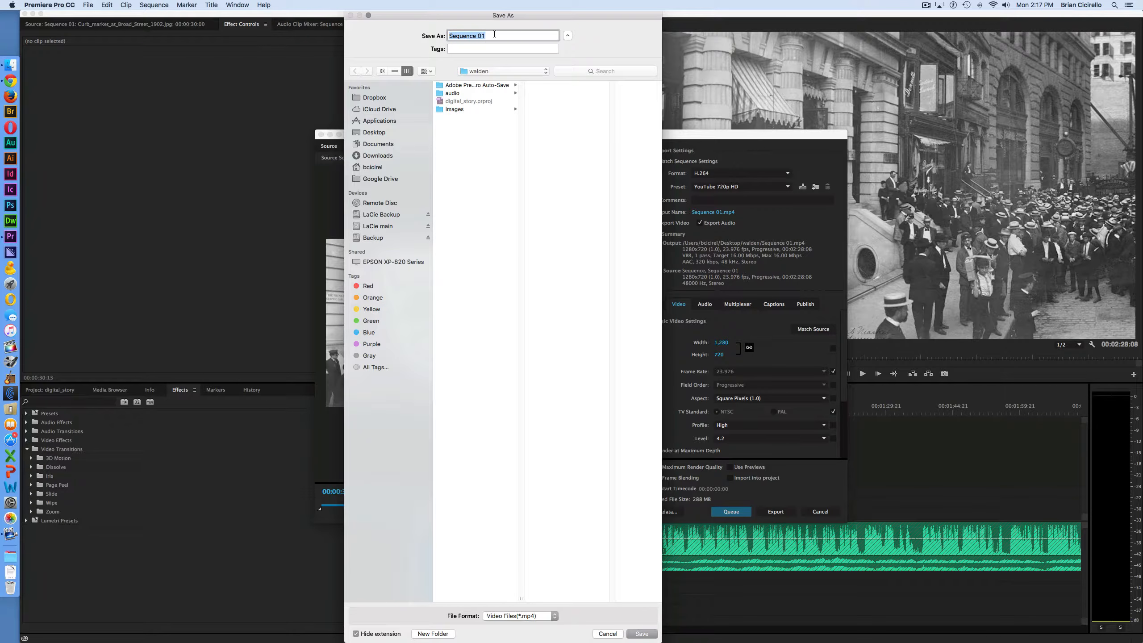
pyautogui.write('final_story')
pyautogui.press('Return')
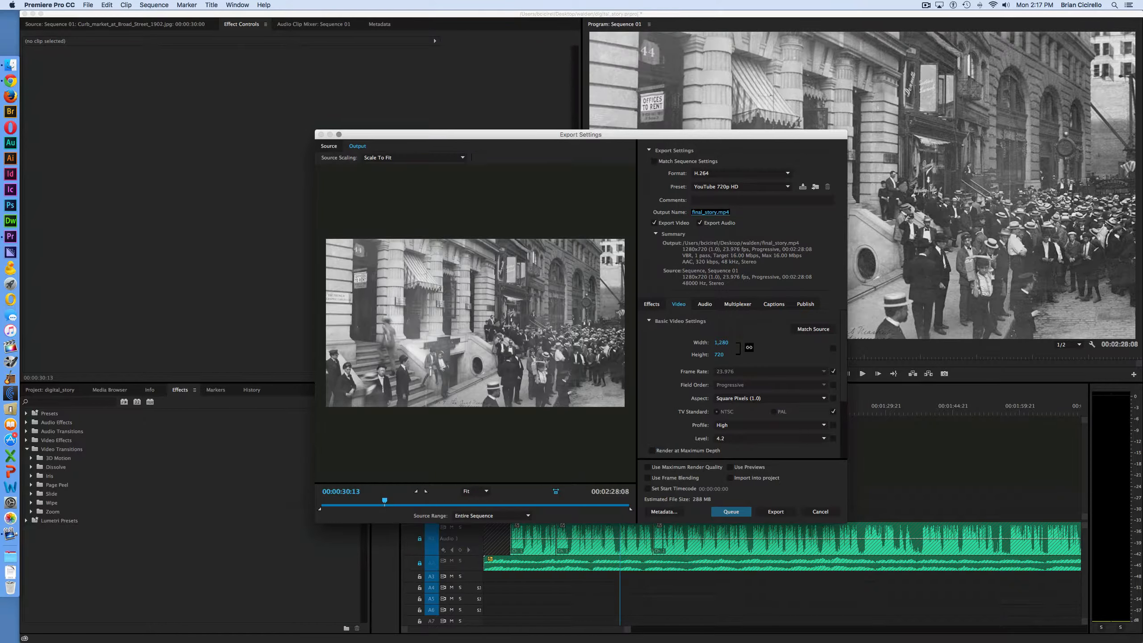
pyautogui.click(713, 213)
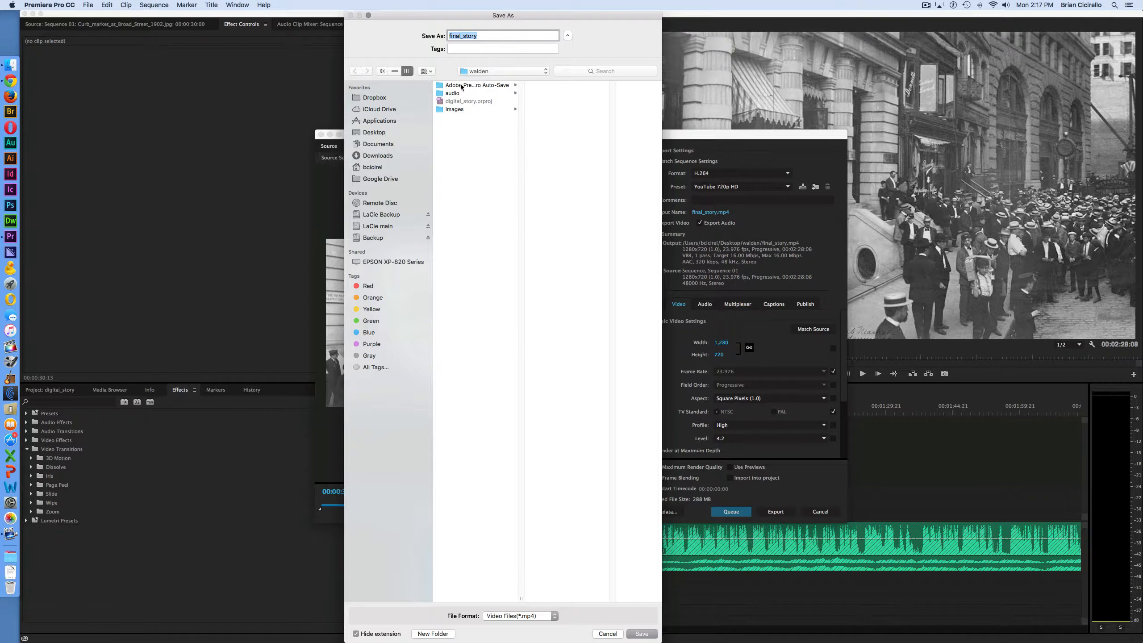
pyautogui.click(608, 634)
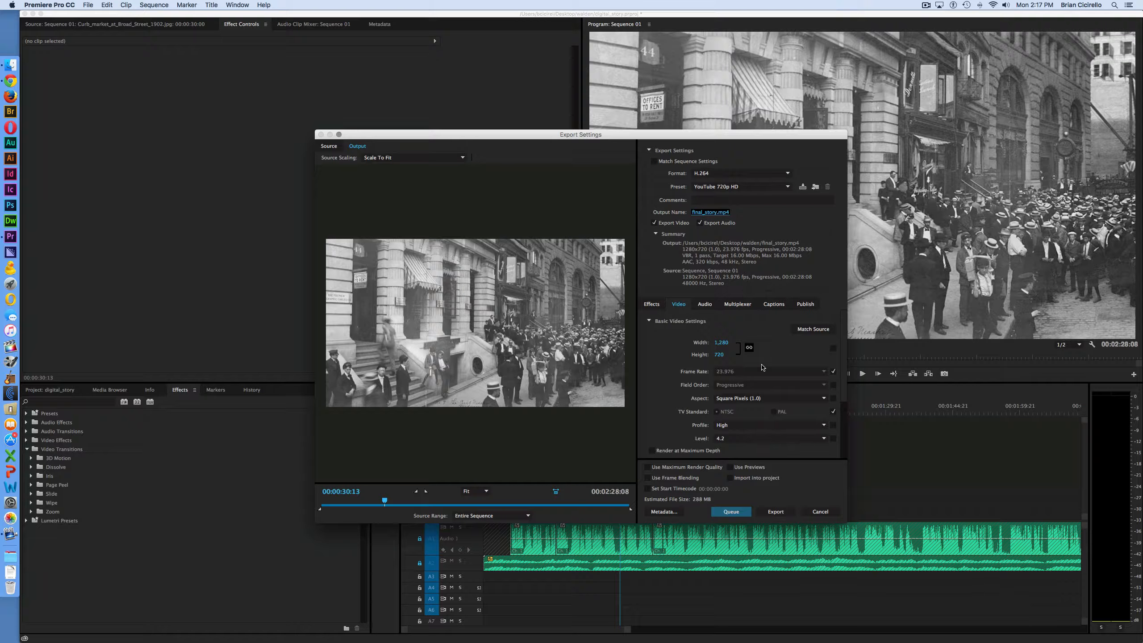
pyautogui.click(776, 516)
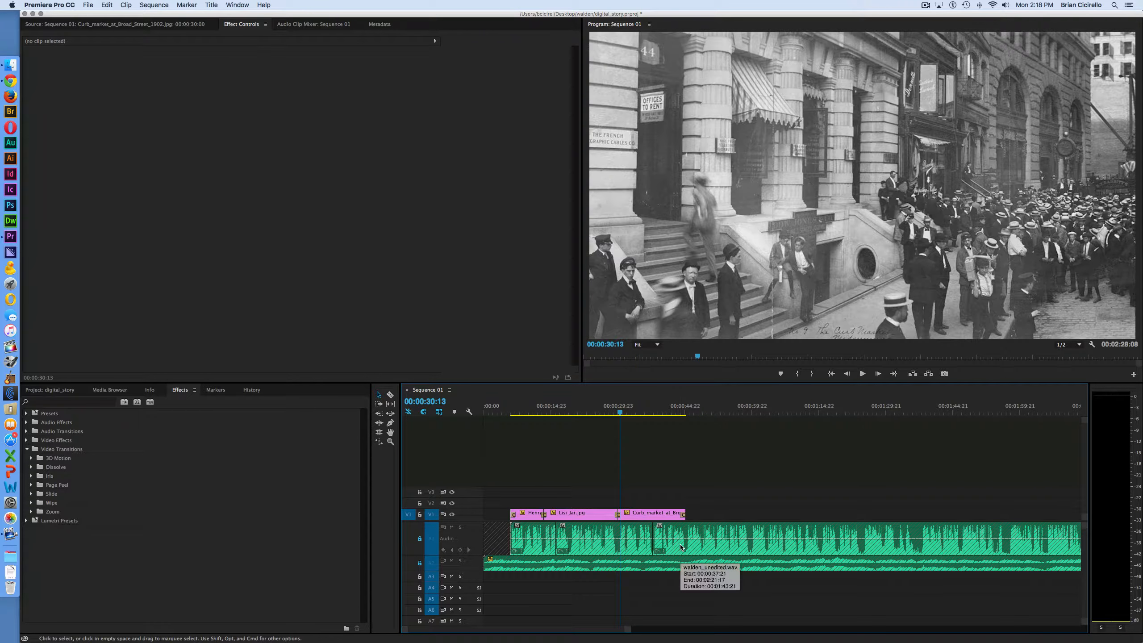
# Step: Switch to Finder, collapse the images folder inside walden, and preview the exported final_story.mp4 in Quick Look
pyautogui.press('super+h')
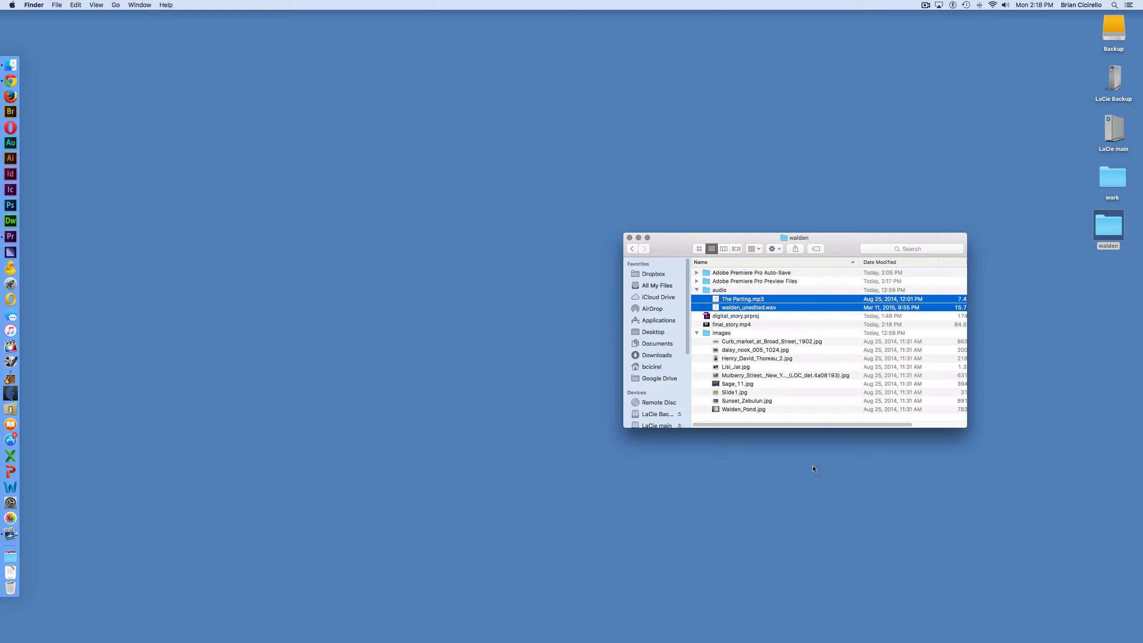
pyautogui.click(706, 310)
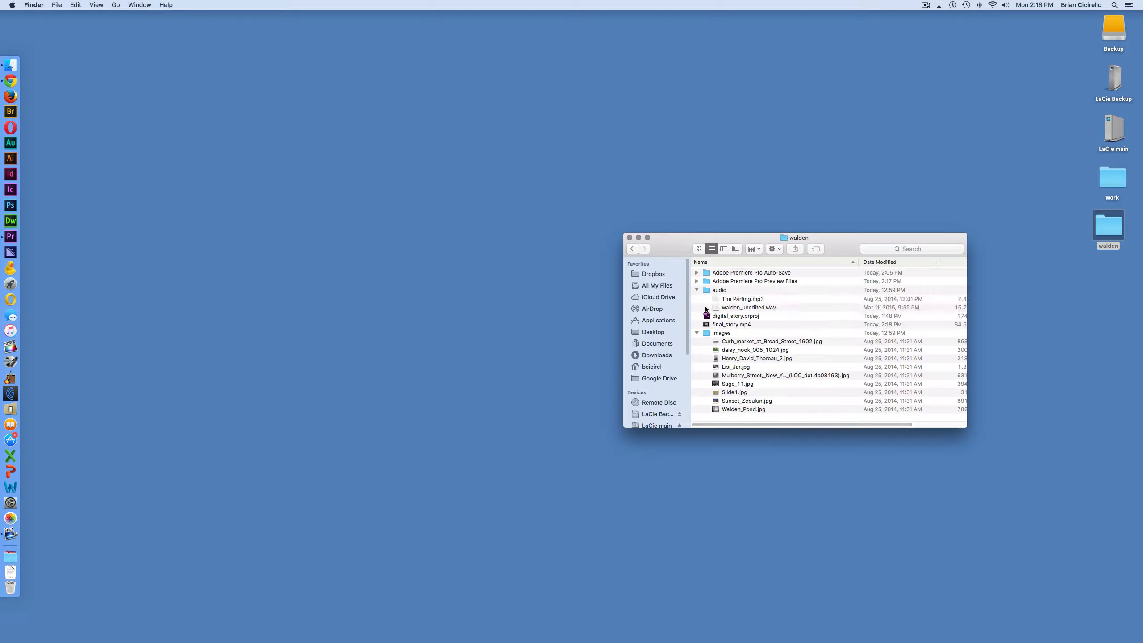
pyautogui.click(697, 333)
pyautogui.click(723, 326)
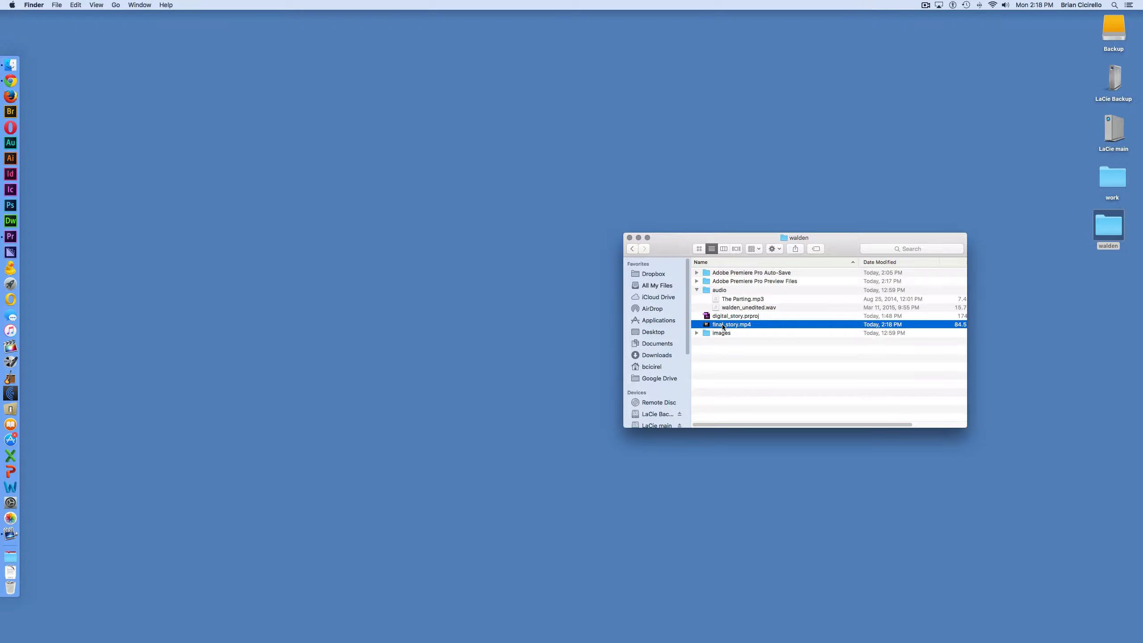
pyautogui.press('space')
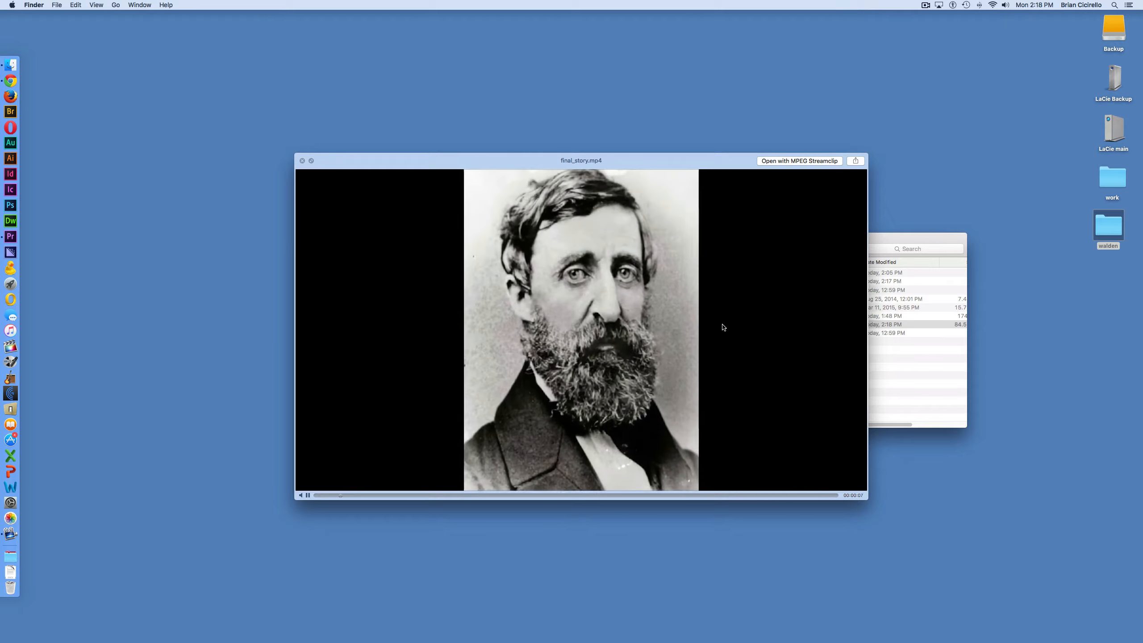
pyautogui.press('space')
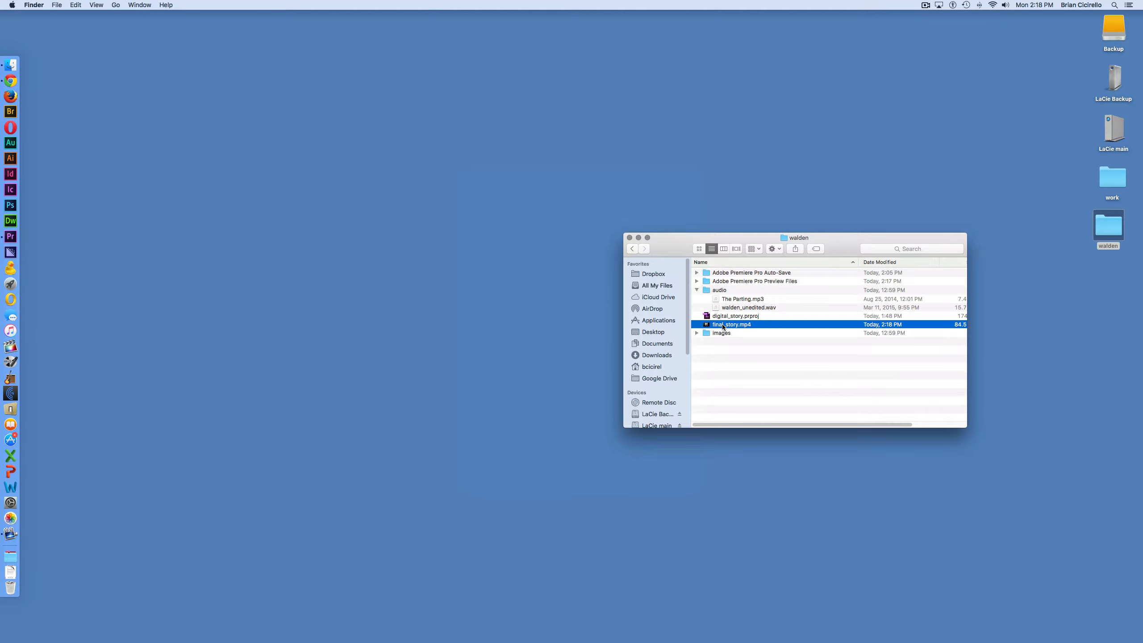